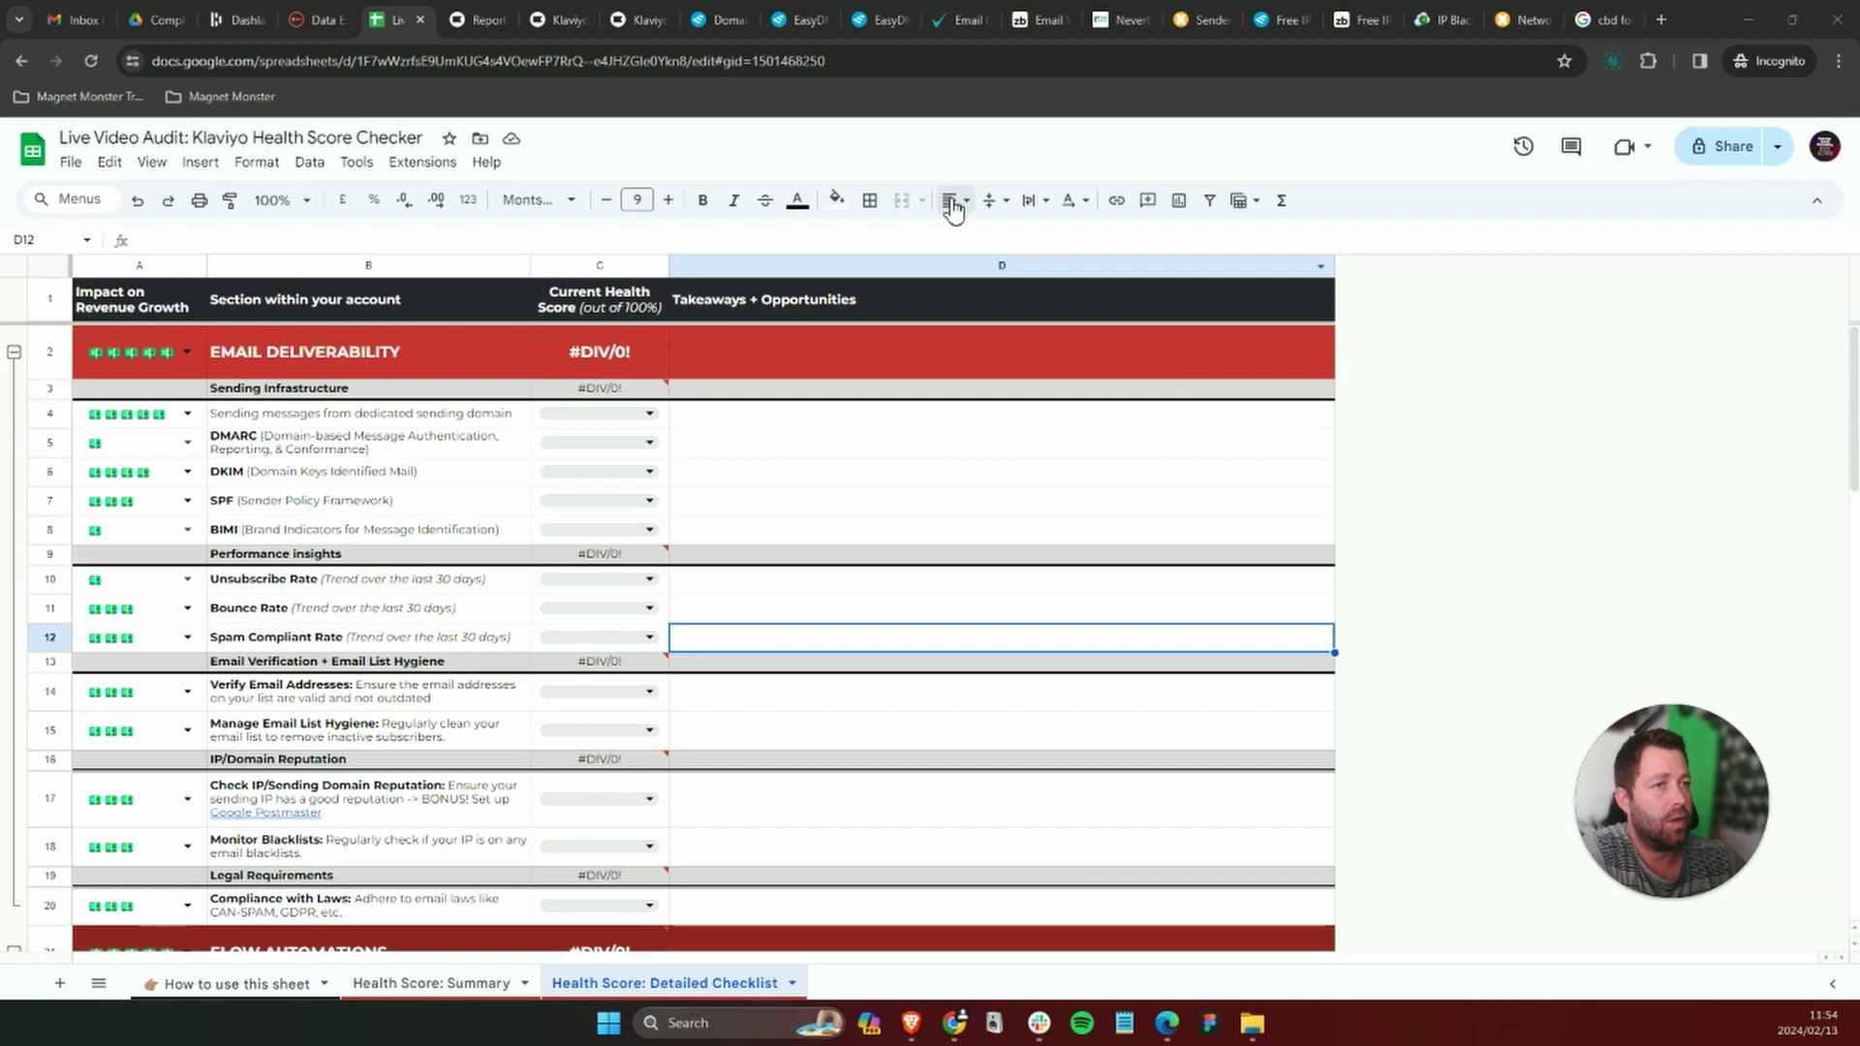
Collapse the FLOW AUTOMATIONS row group at row 21 and scroll back up to row 2.
scroll(678, 466, down, 2)
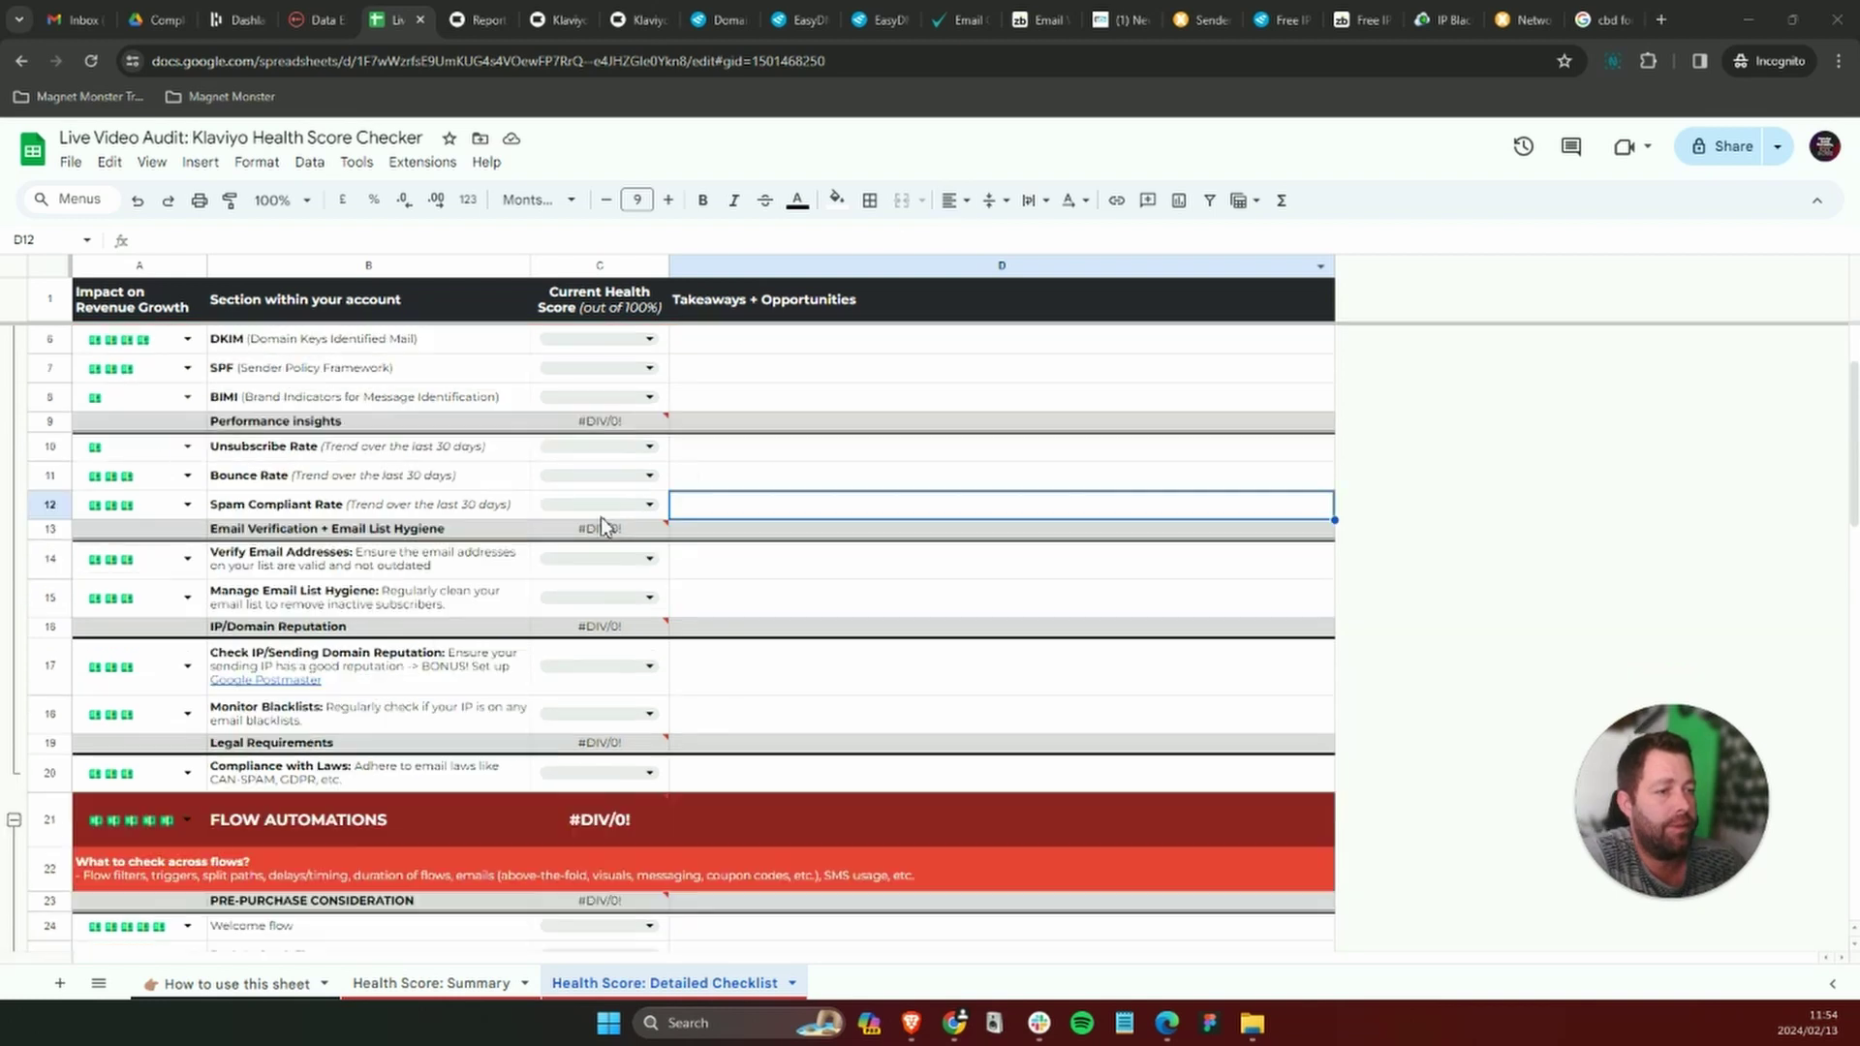
click(15, 821)
scroll(20, 863, down, 3)
scroll(203, 402, up, 5)
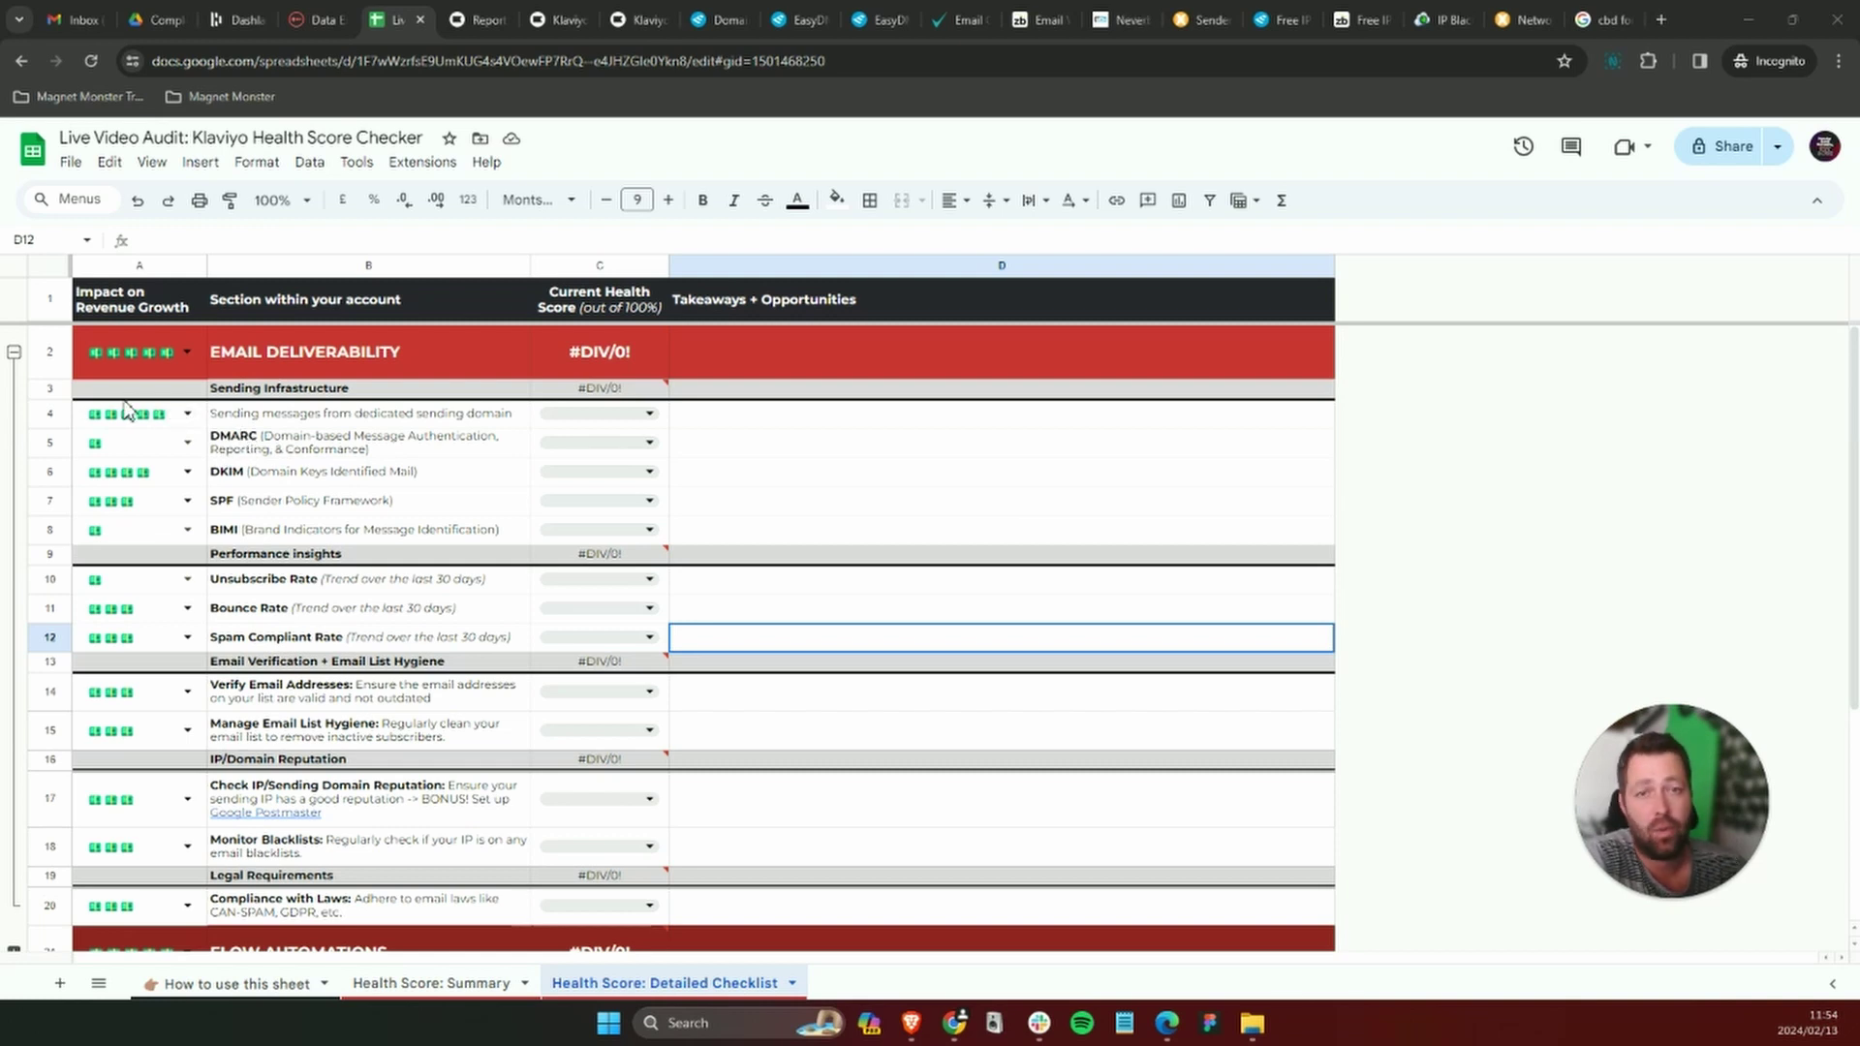
Select row 4, the dedicated sending domain check.
click(52, 418)
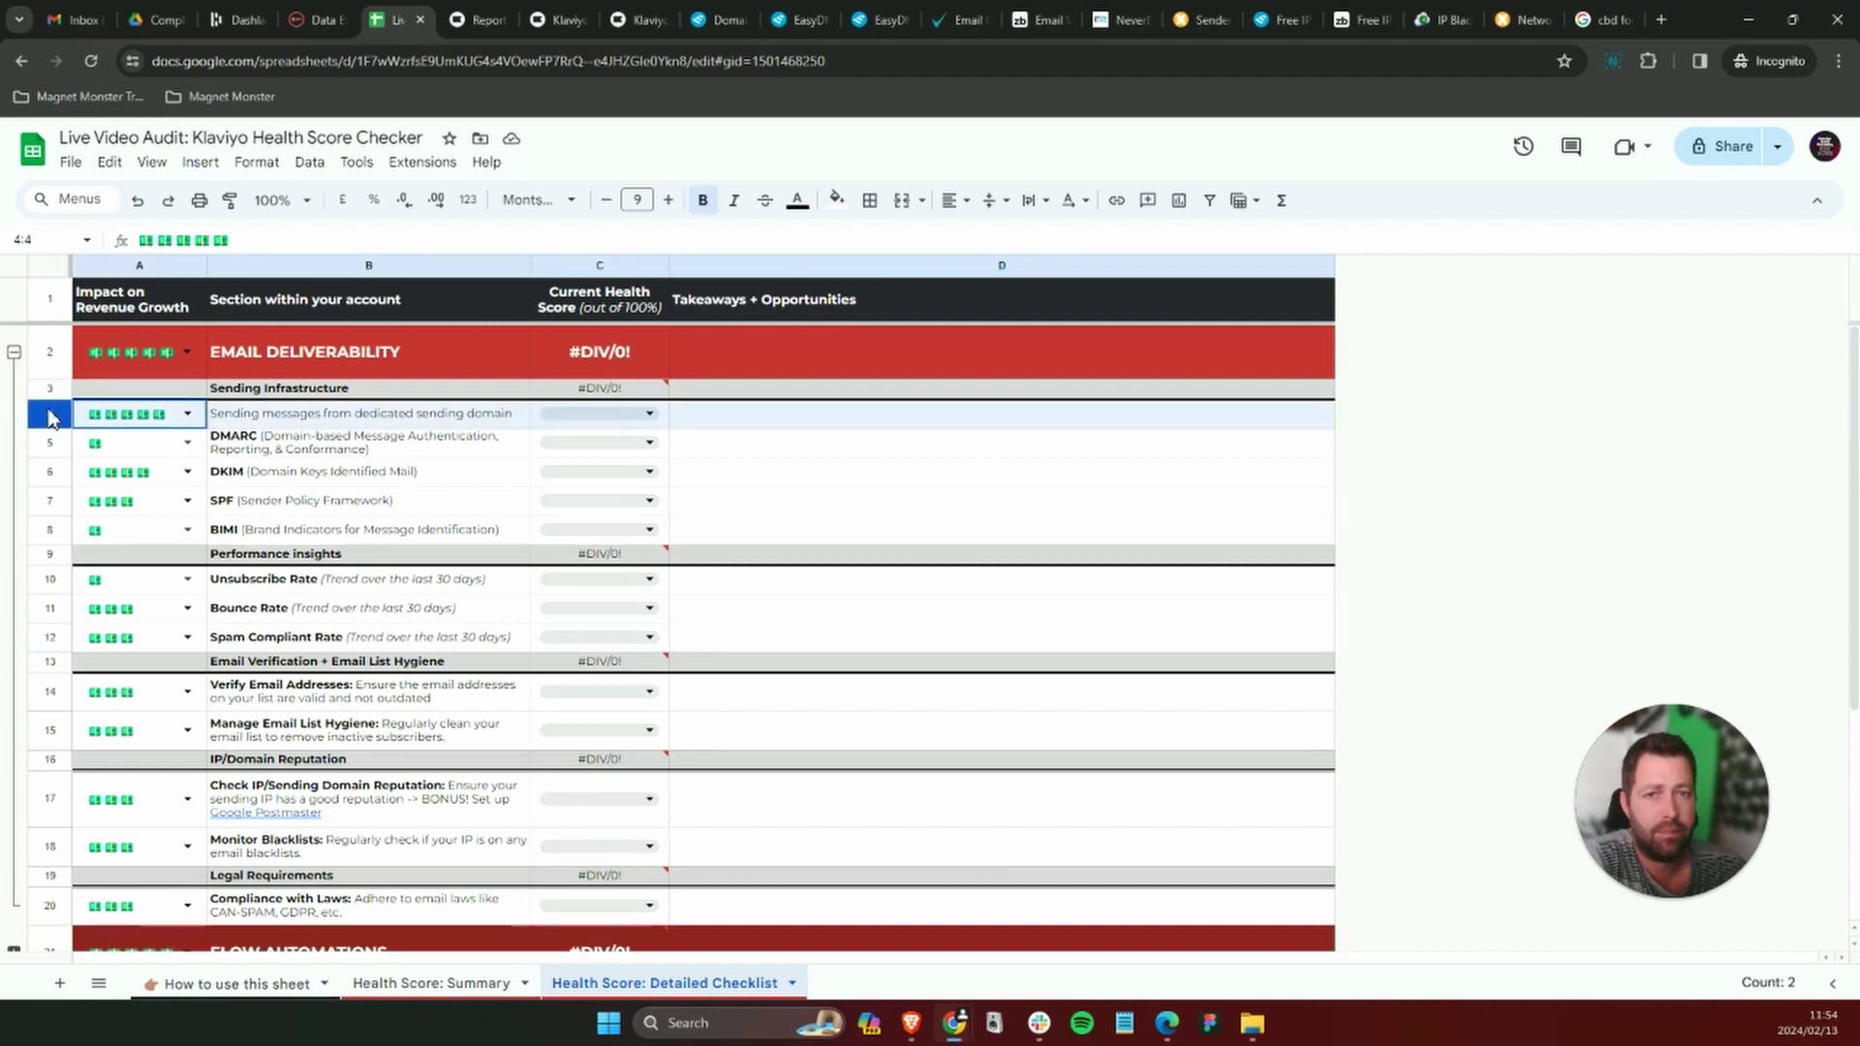
click(824, 501)
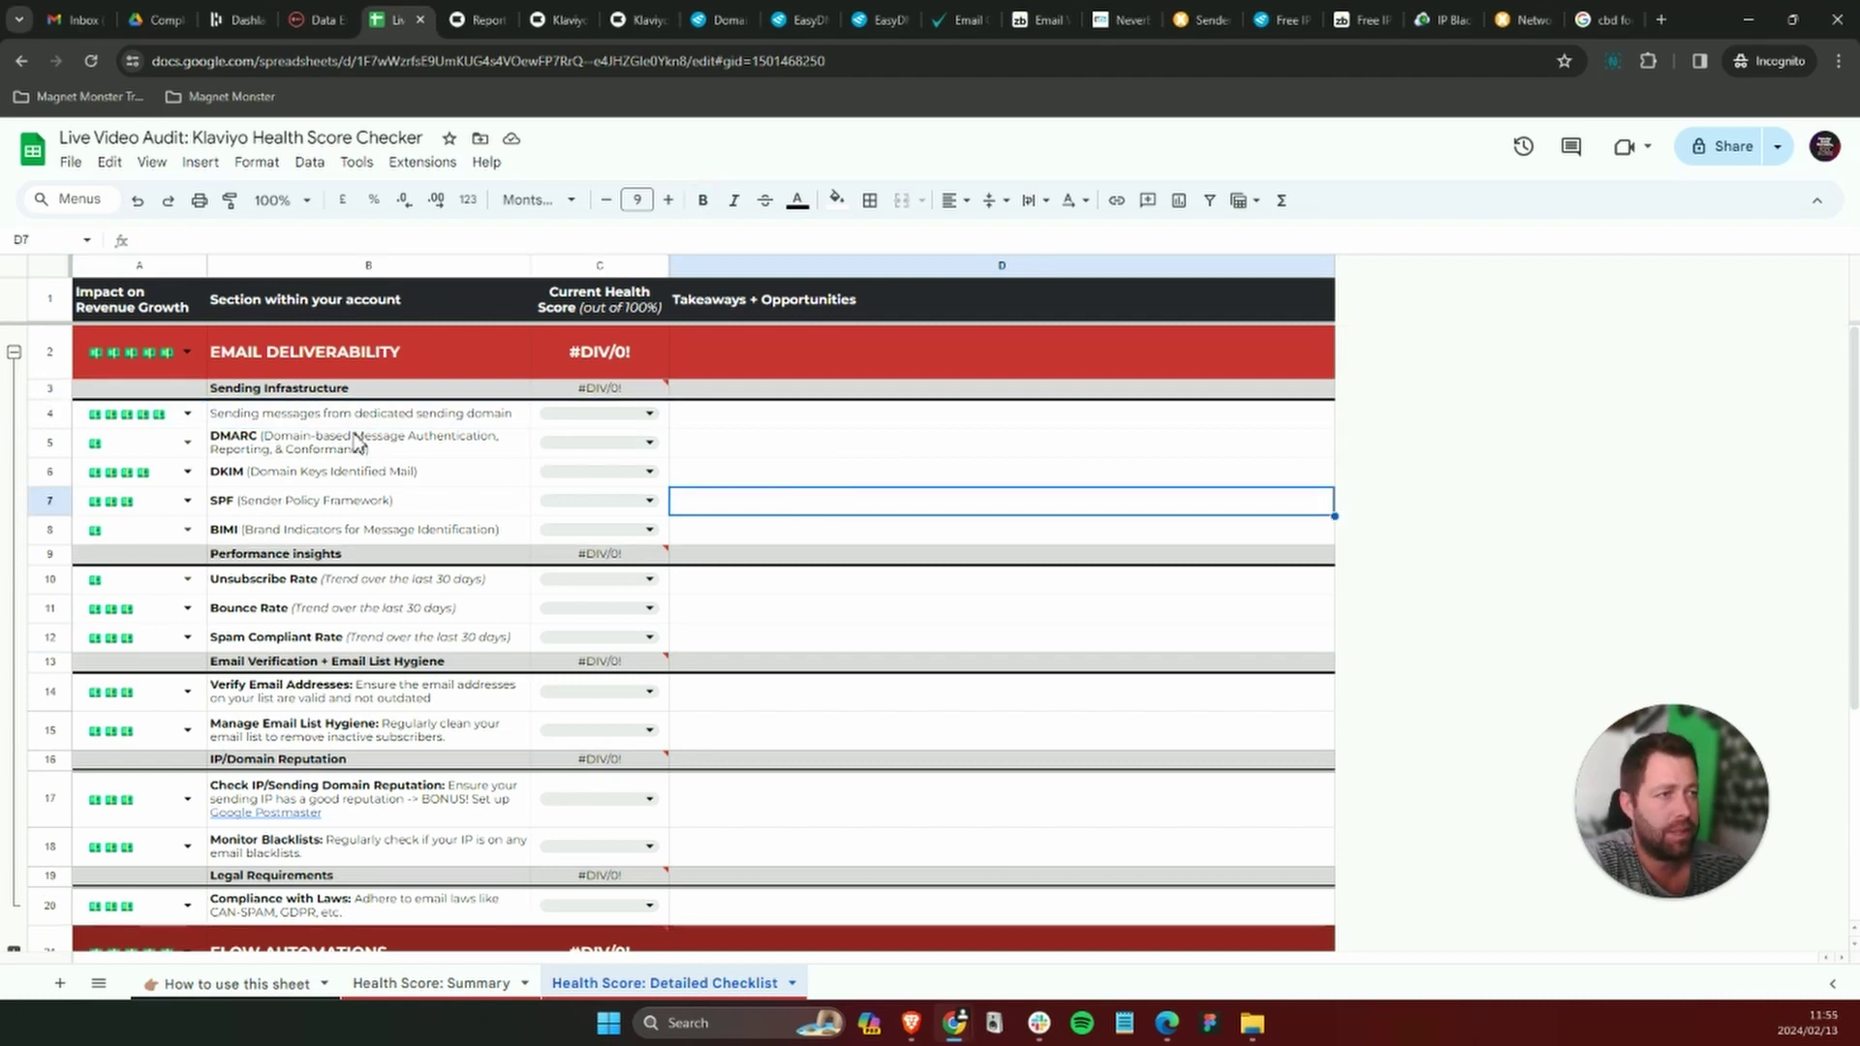
click(50, 416)
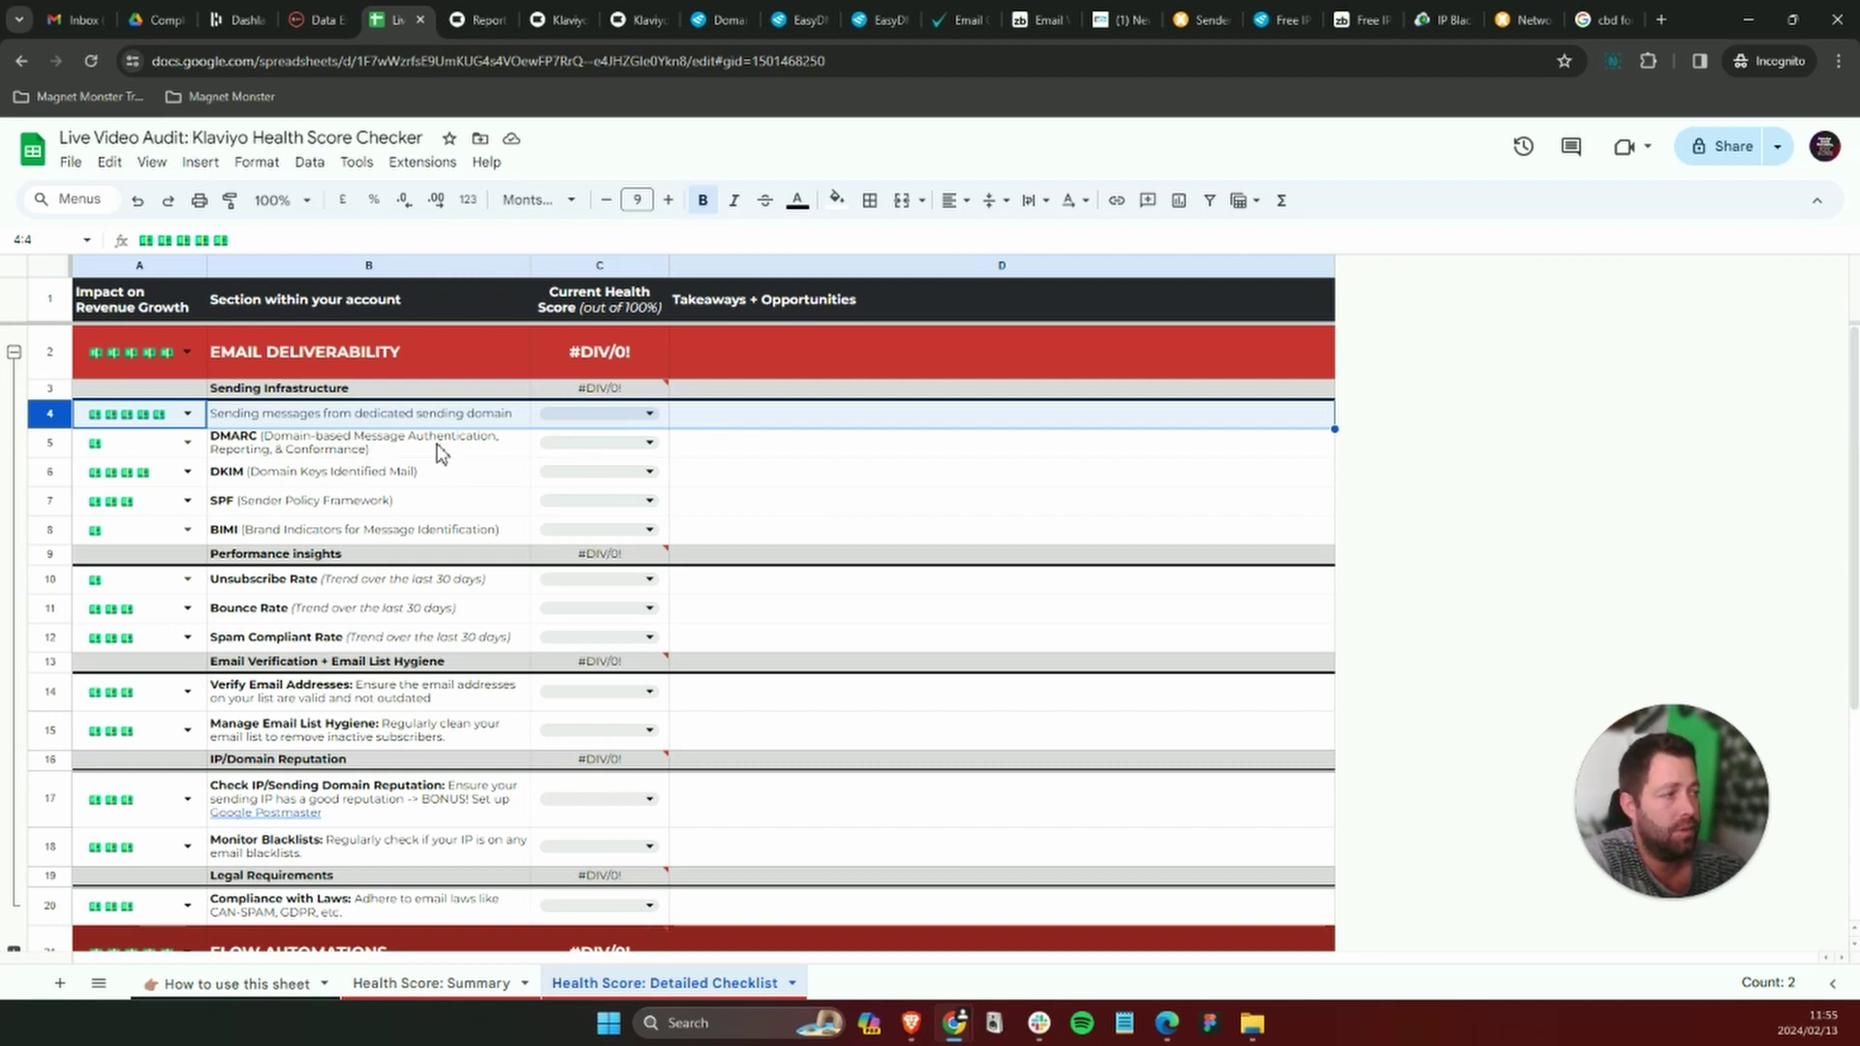
click(74, 25)
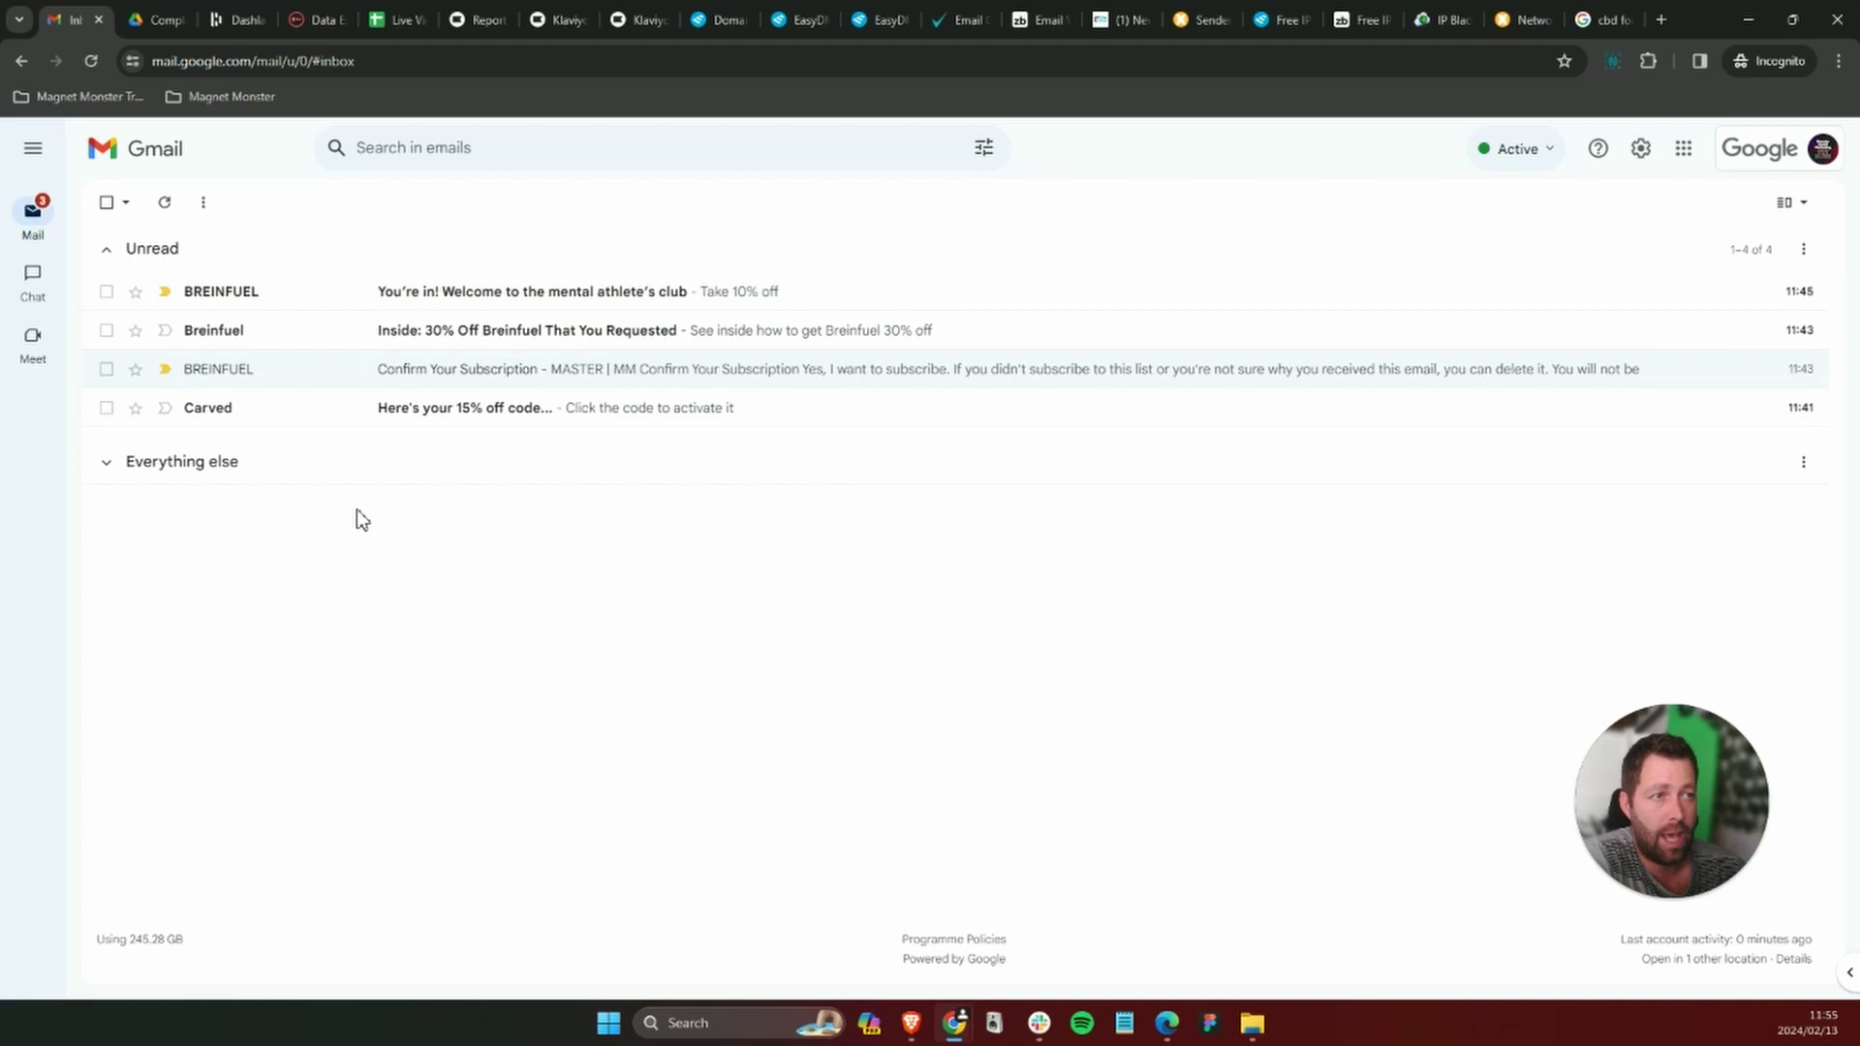
click(277, 418)
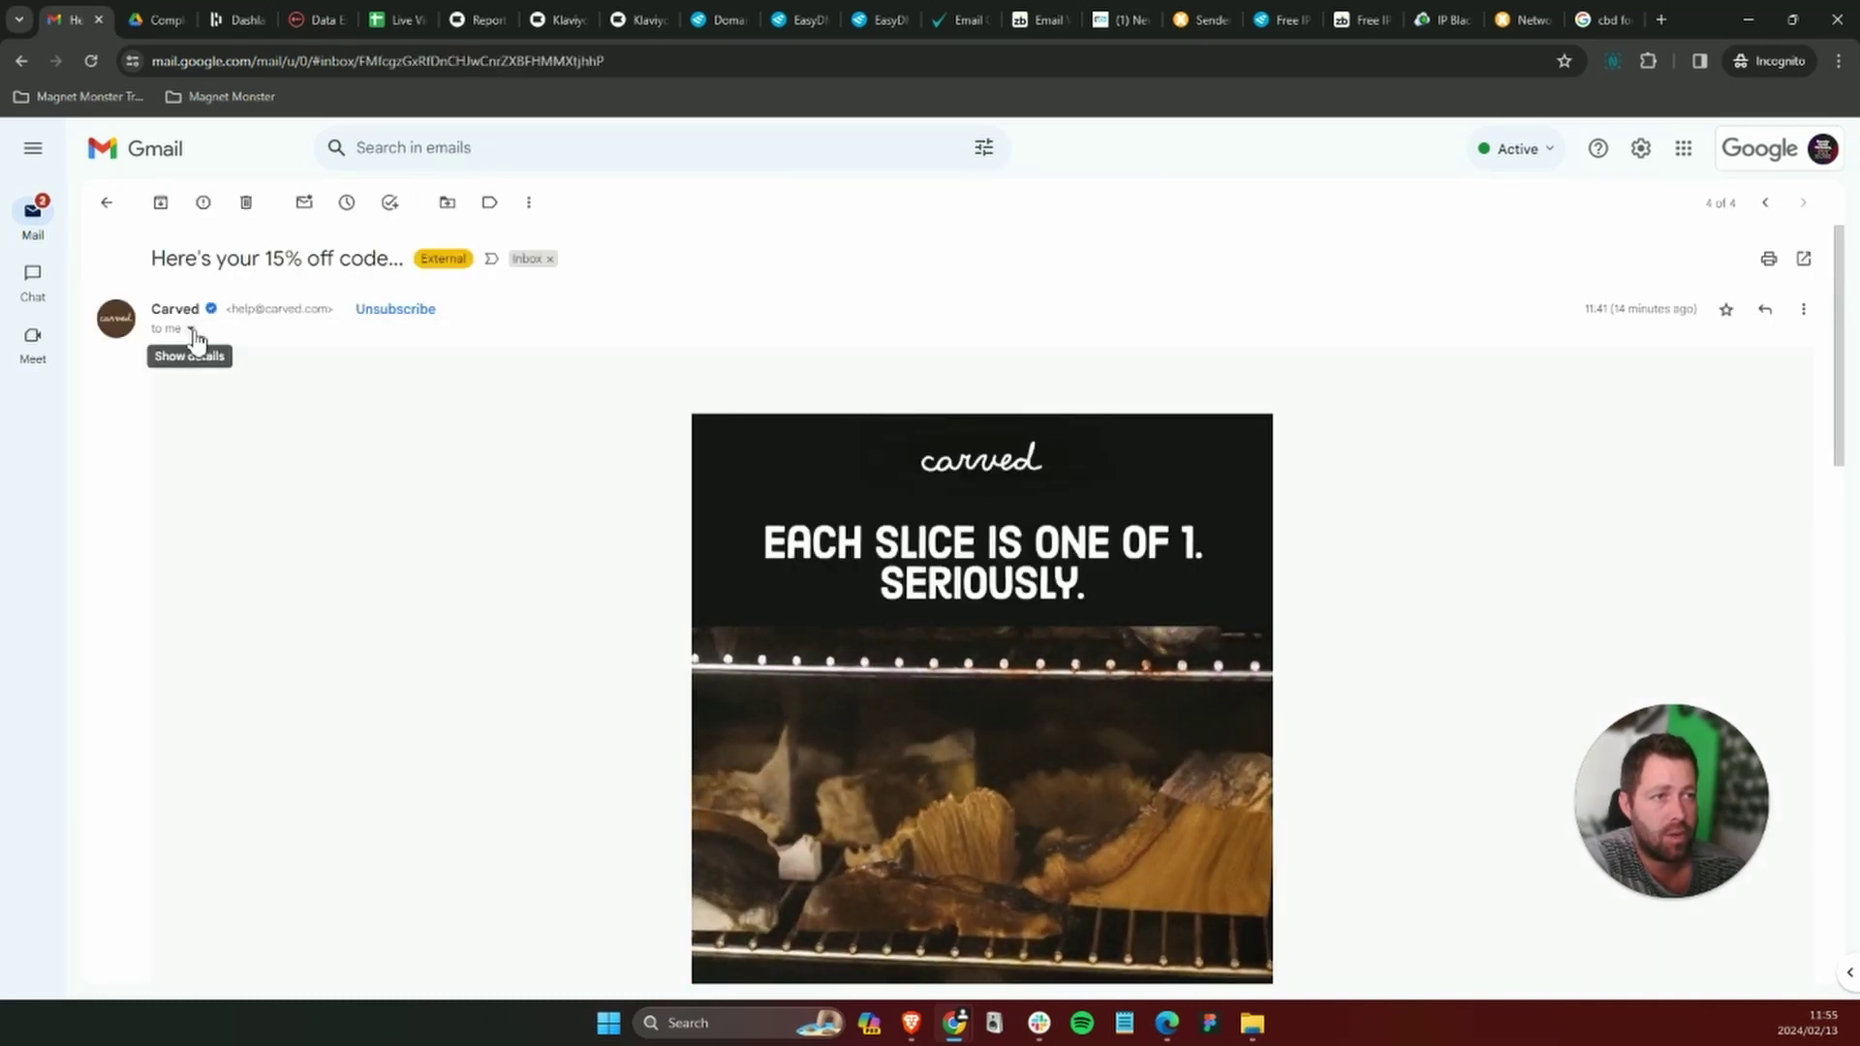
click(193, 331)
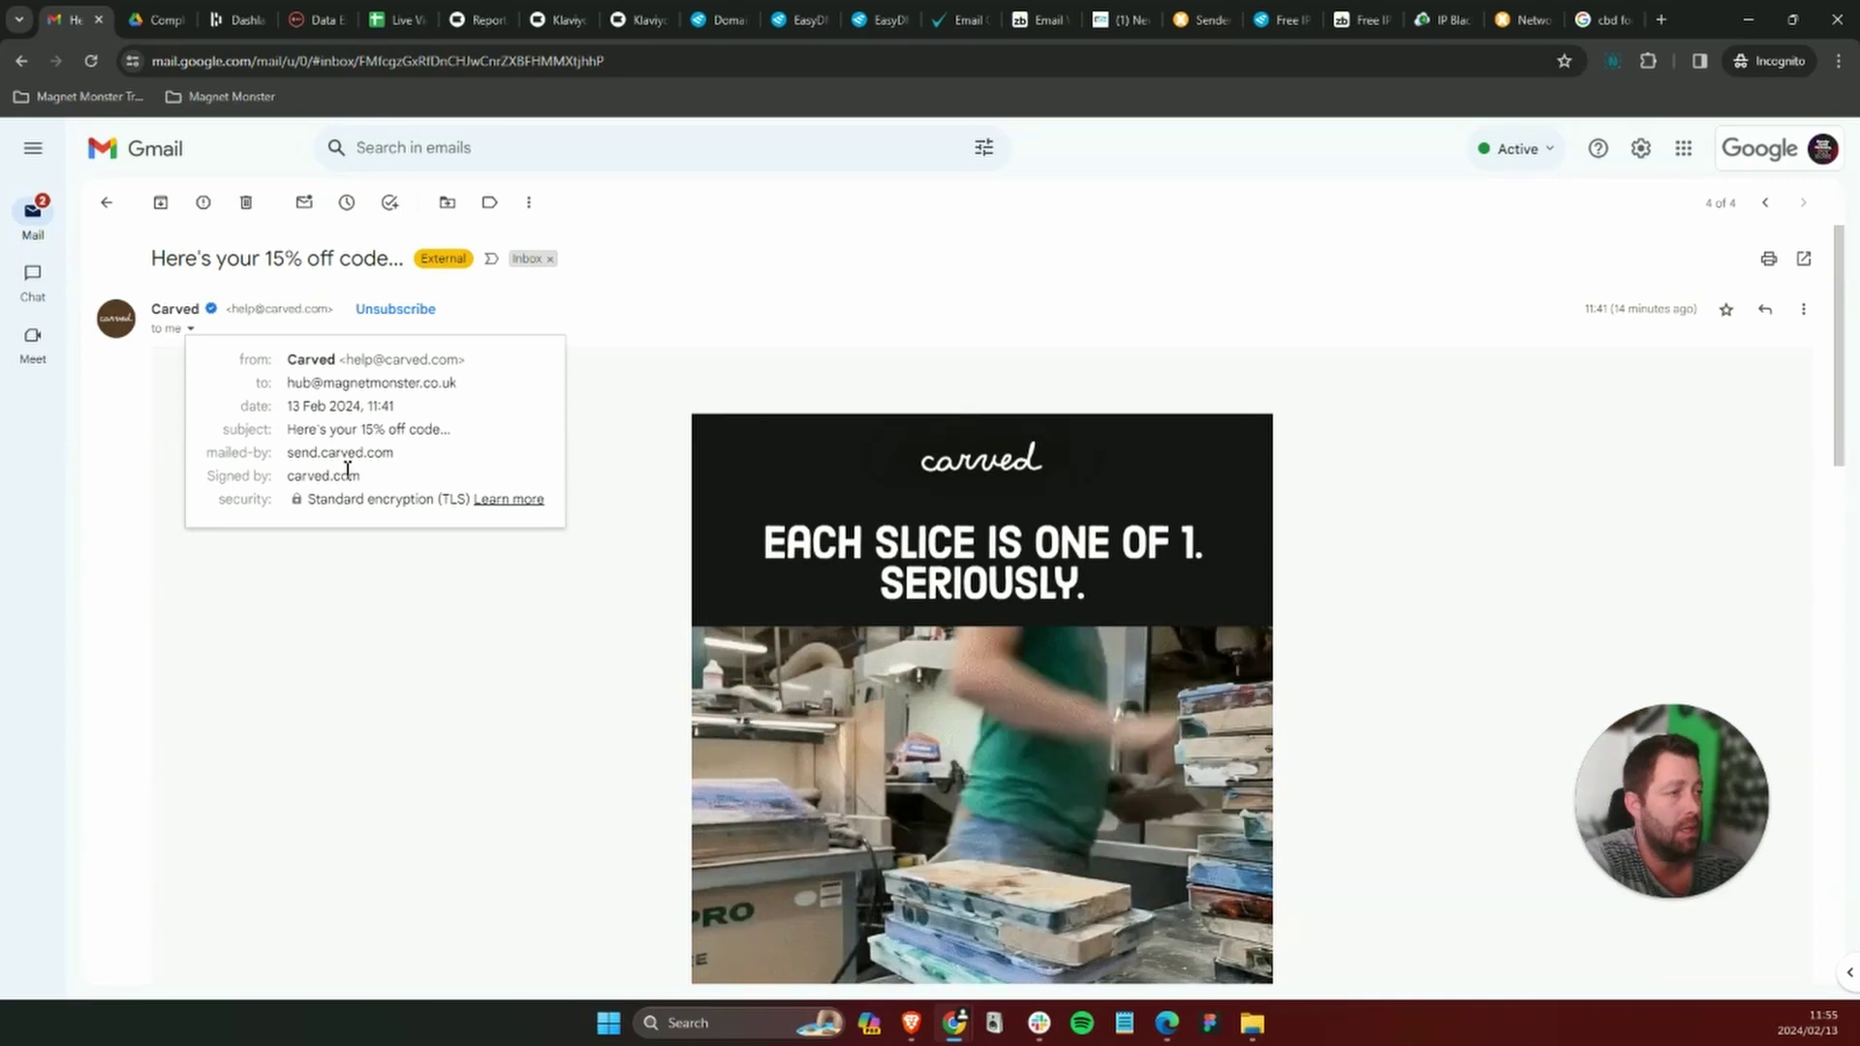
click(106, 202)
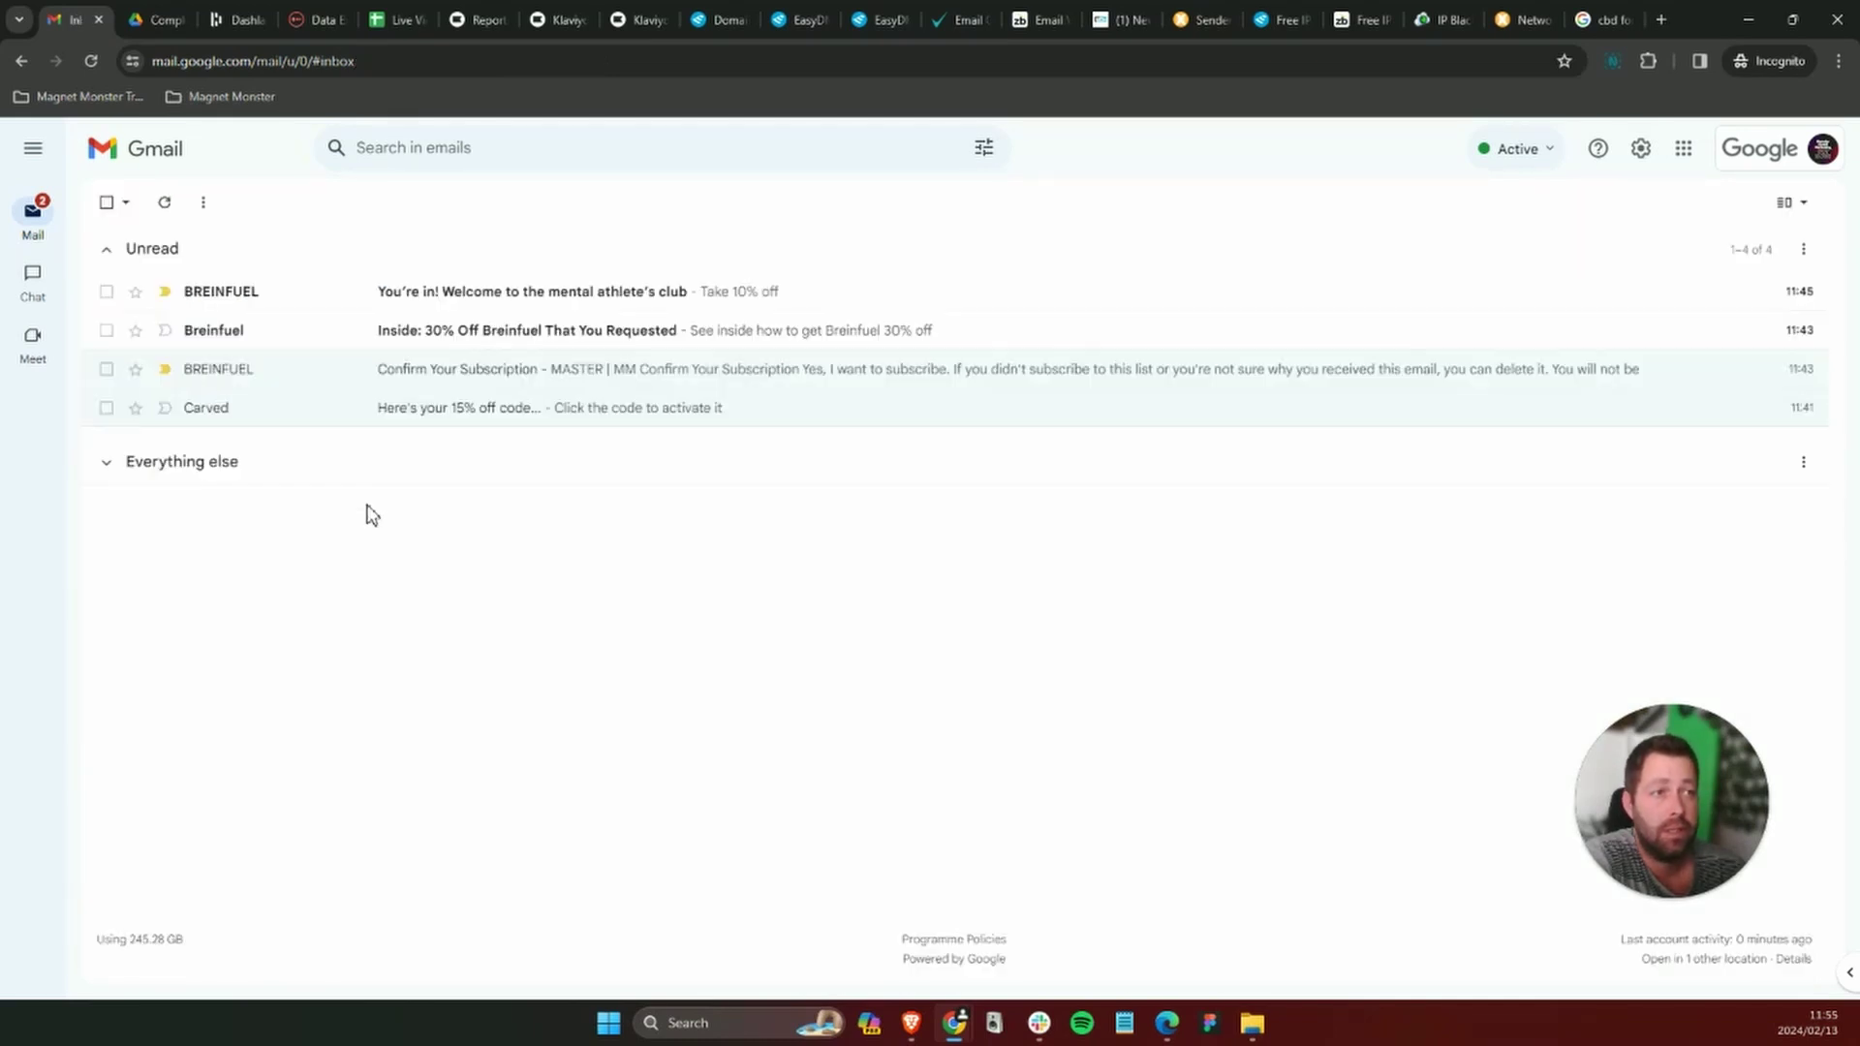
click(260, 345)
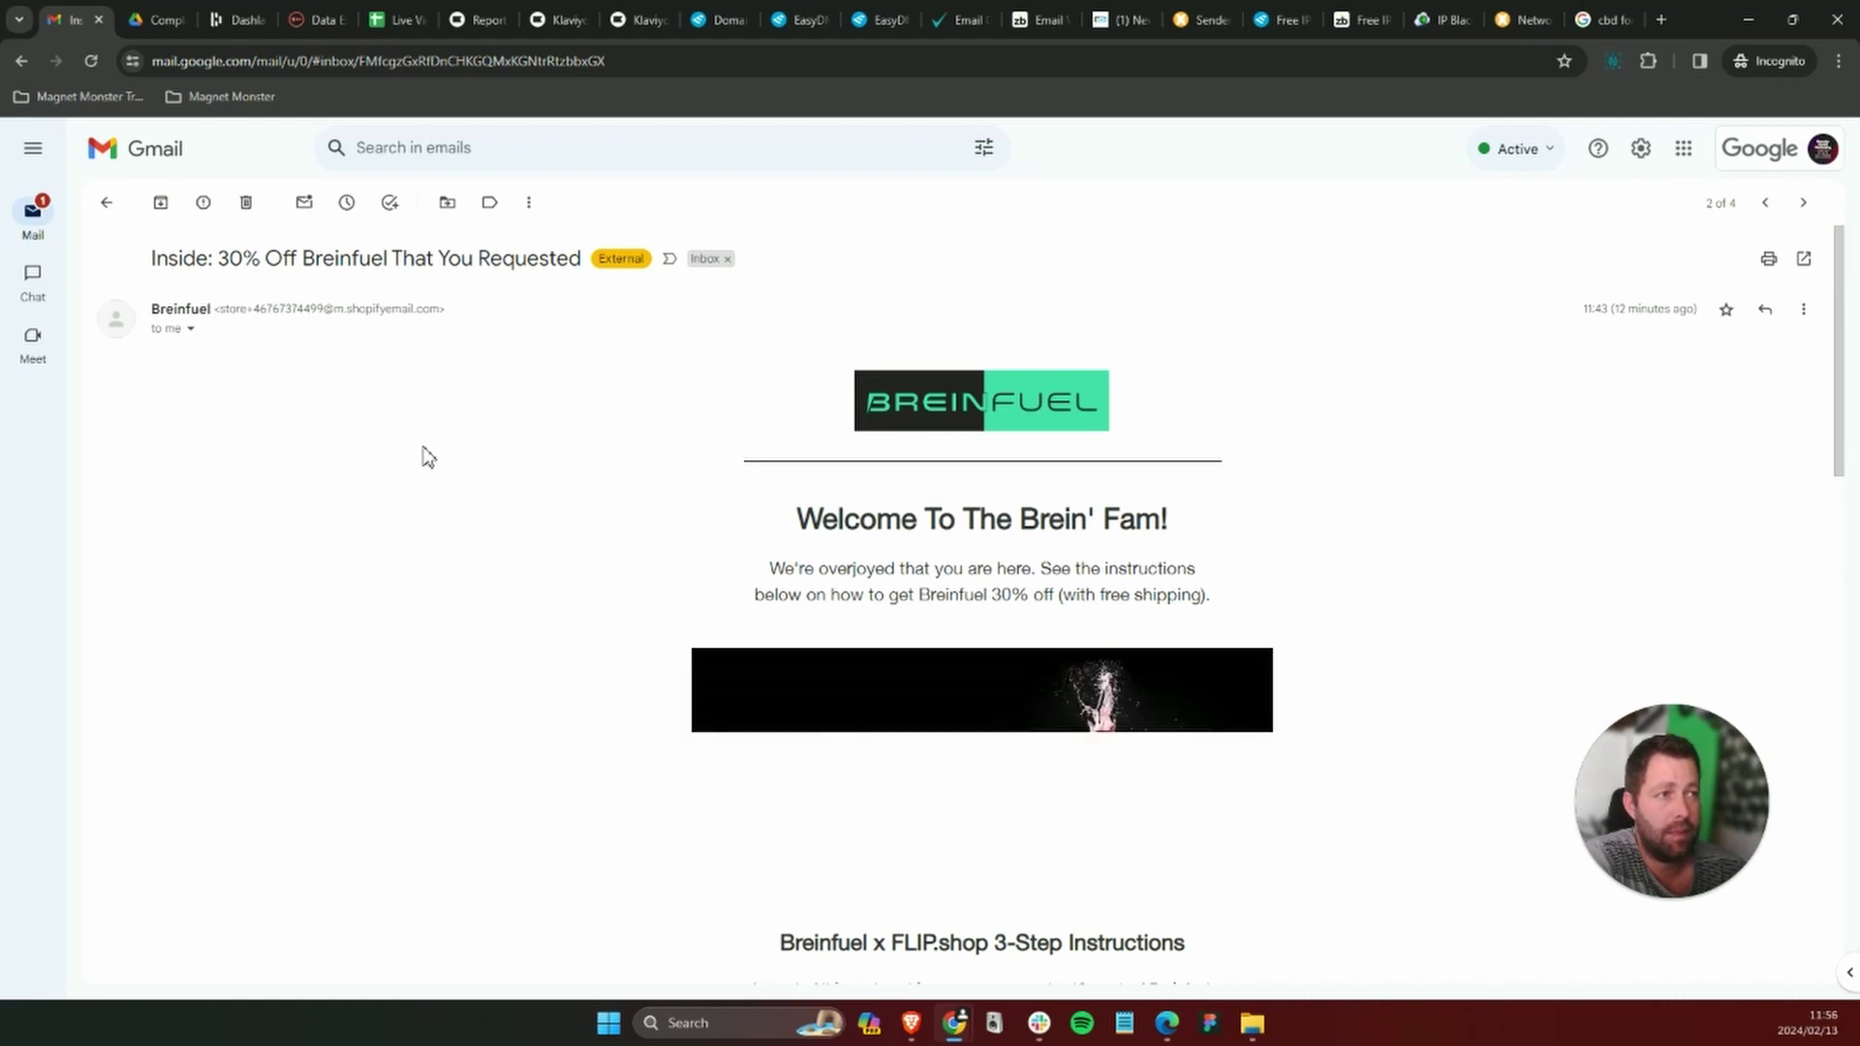
click(189, 330)
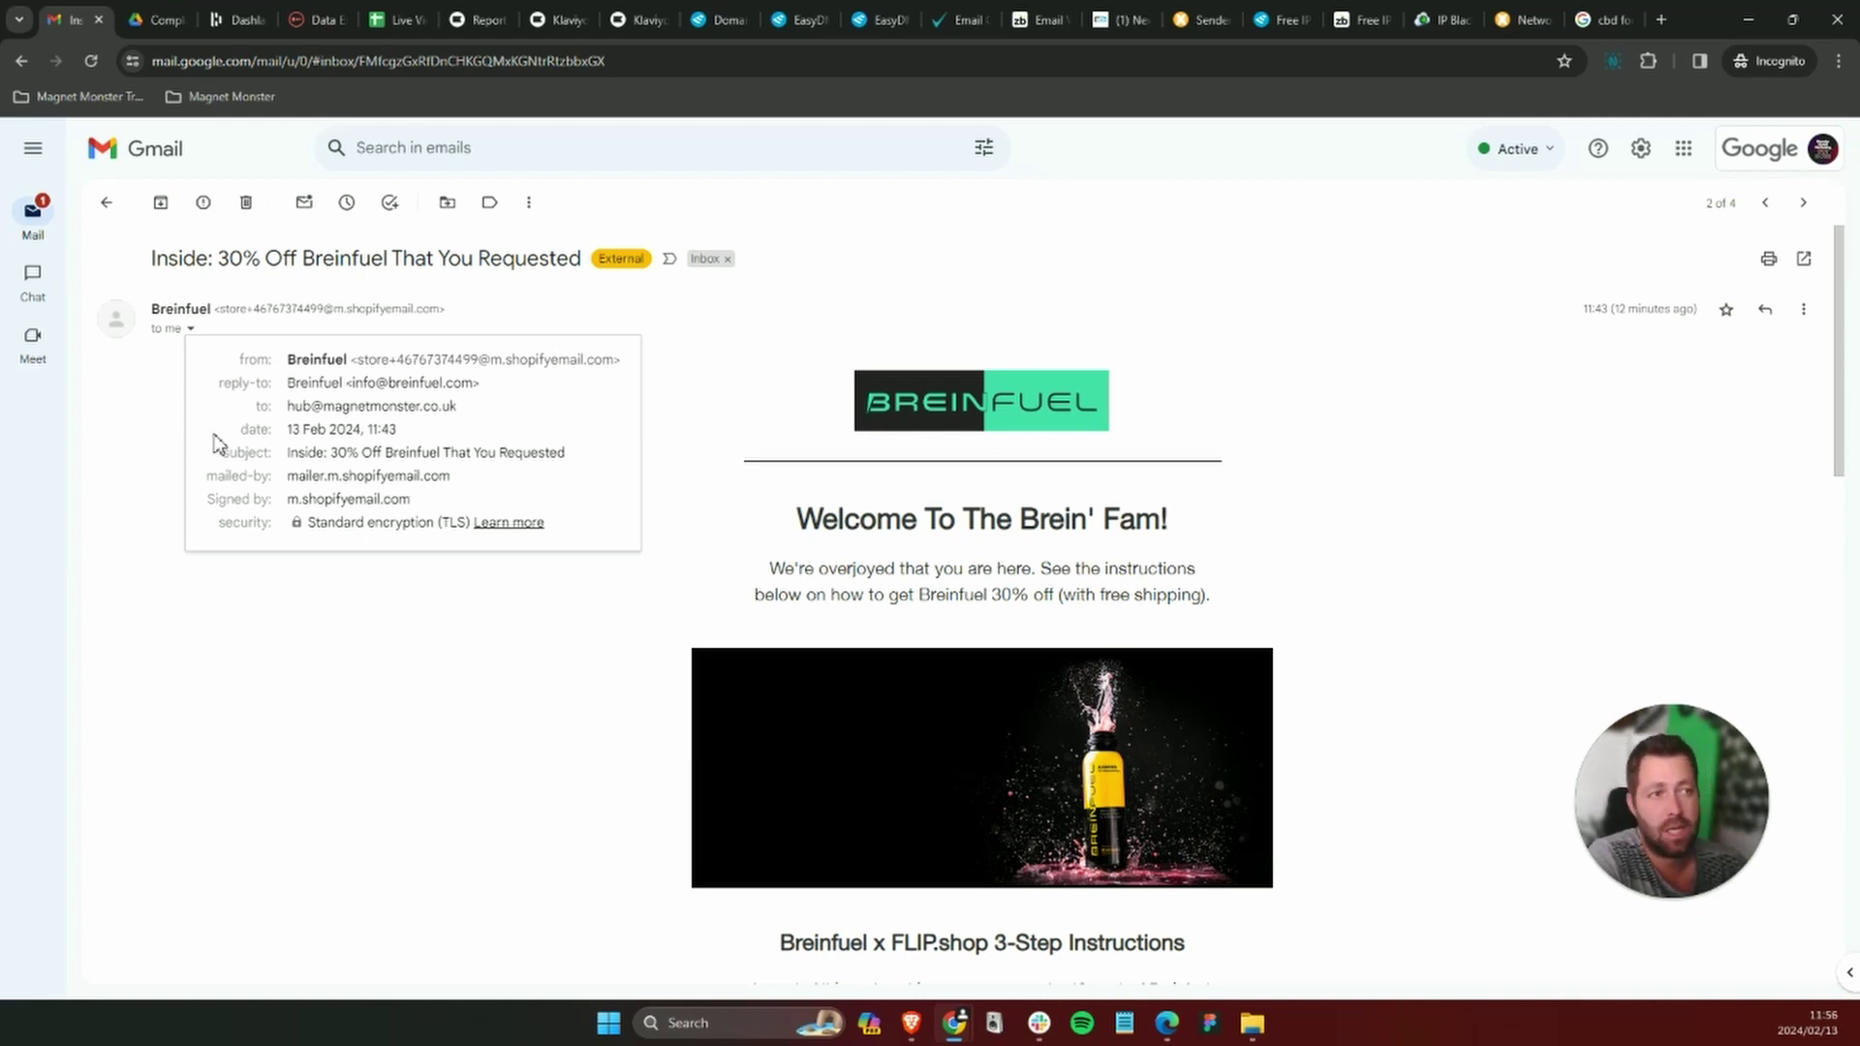
click(111, 217)
click(109, 205)
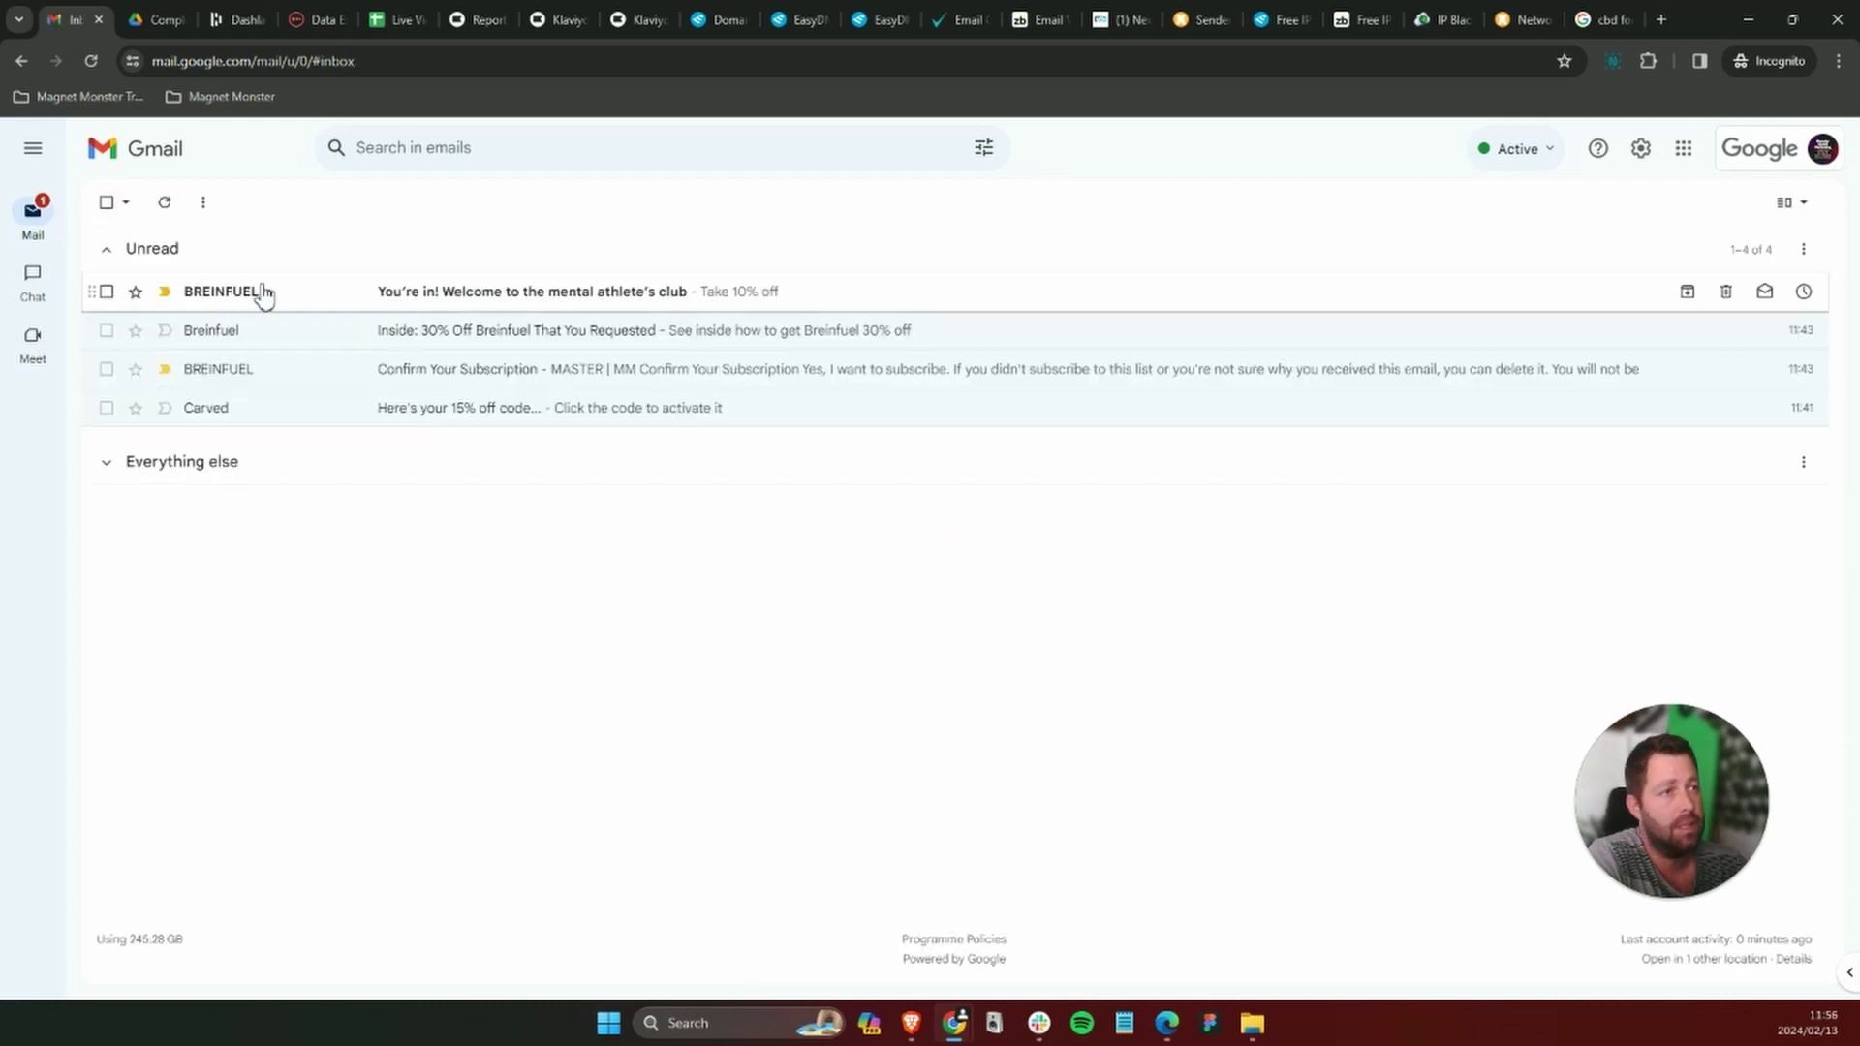
click(262, 294)
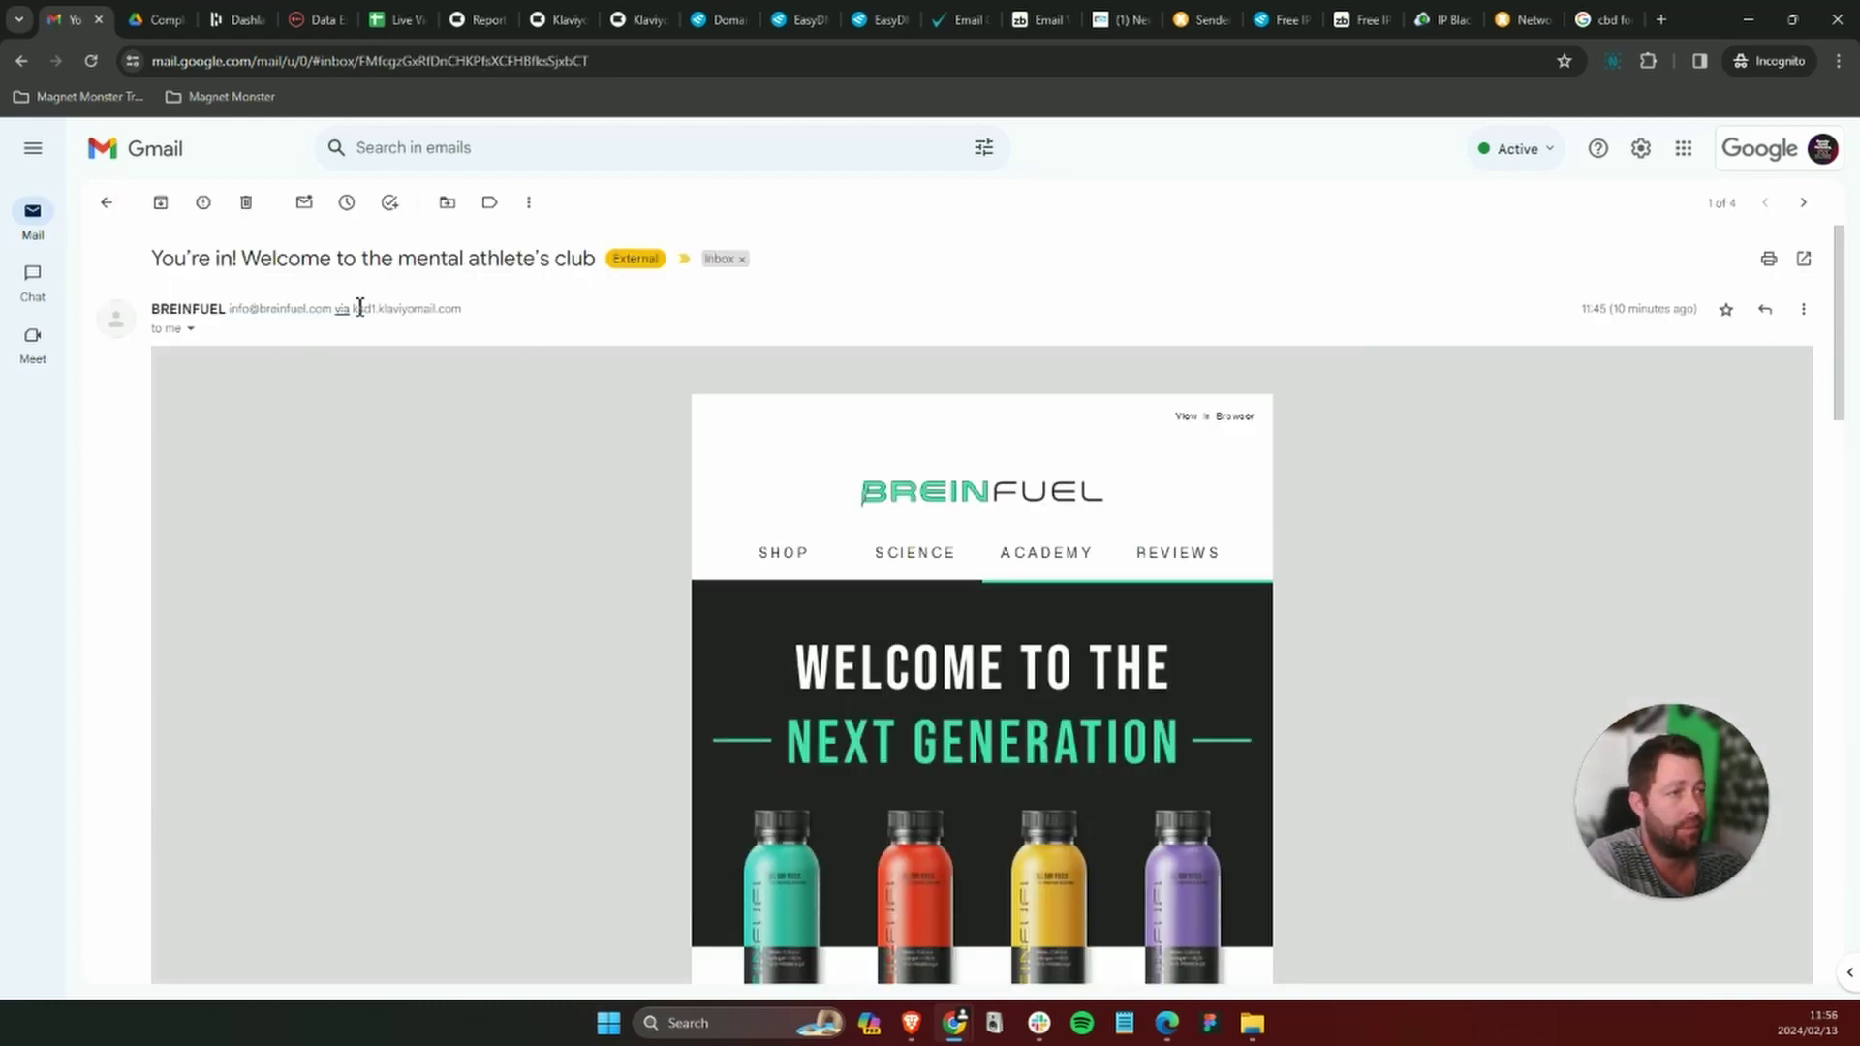
click(190, 331)
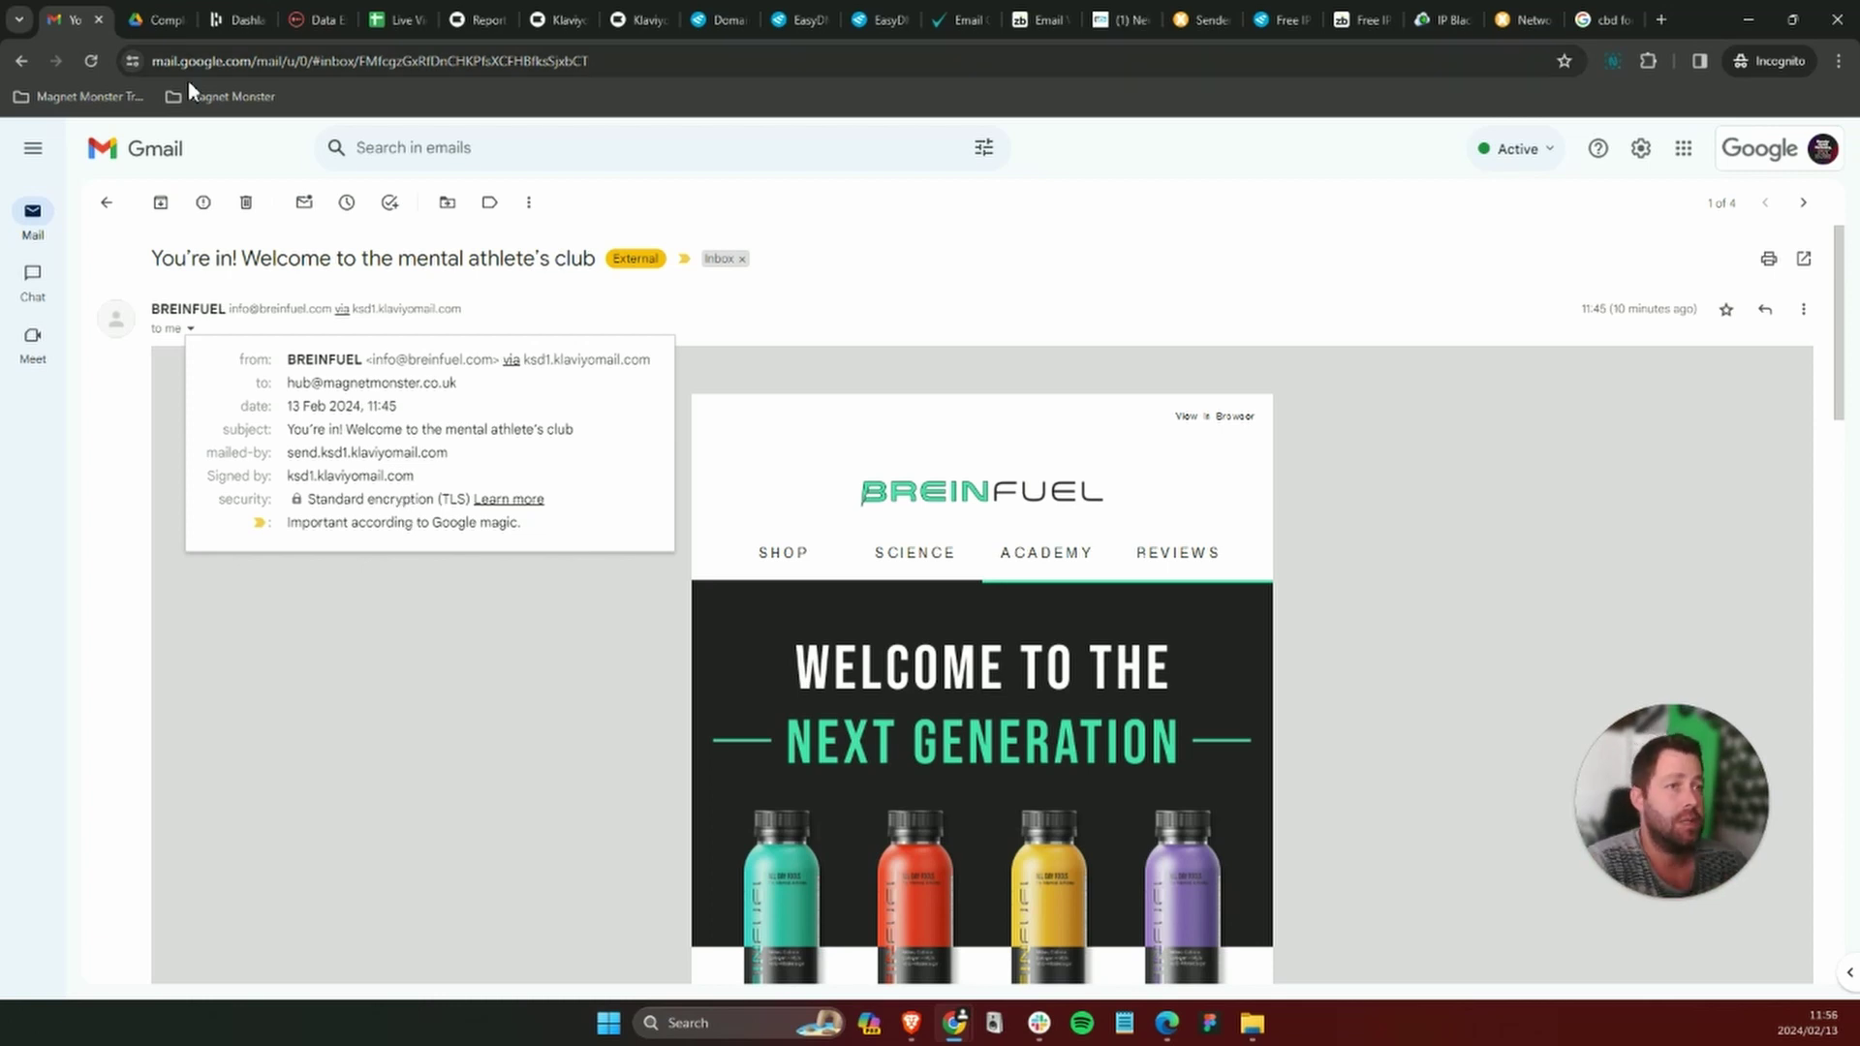
click(106, 202)
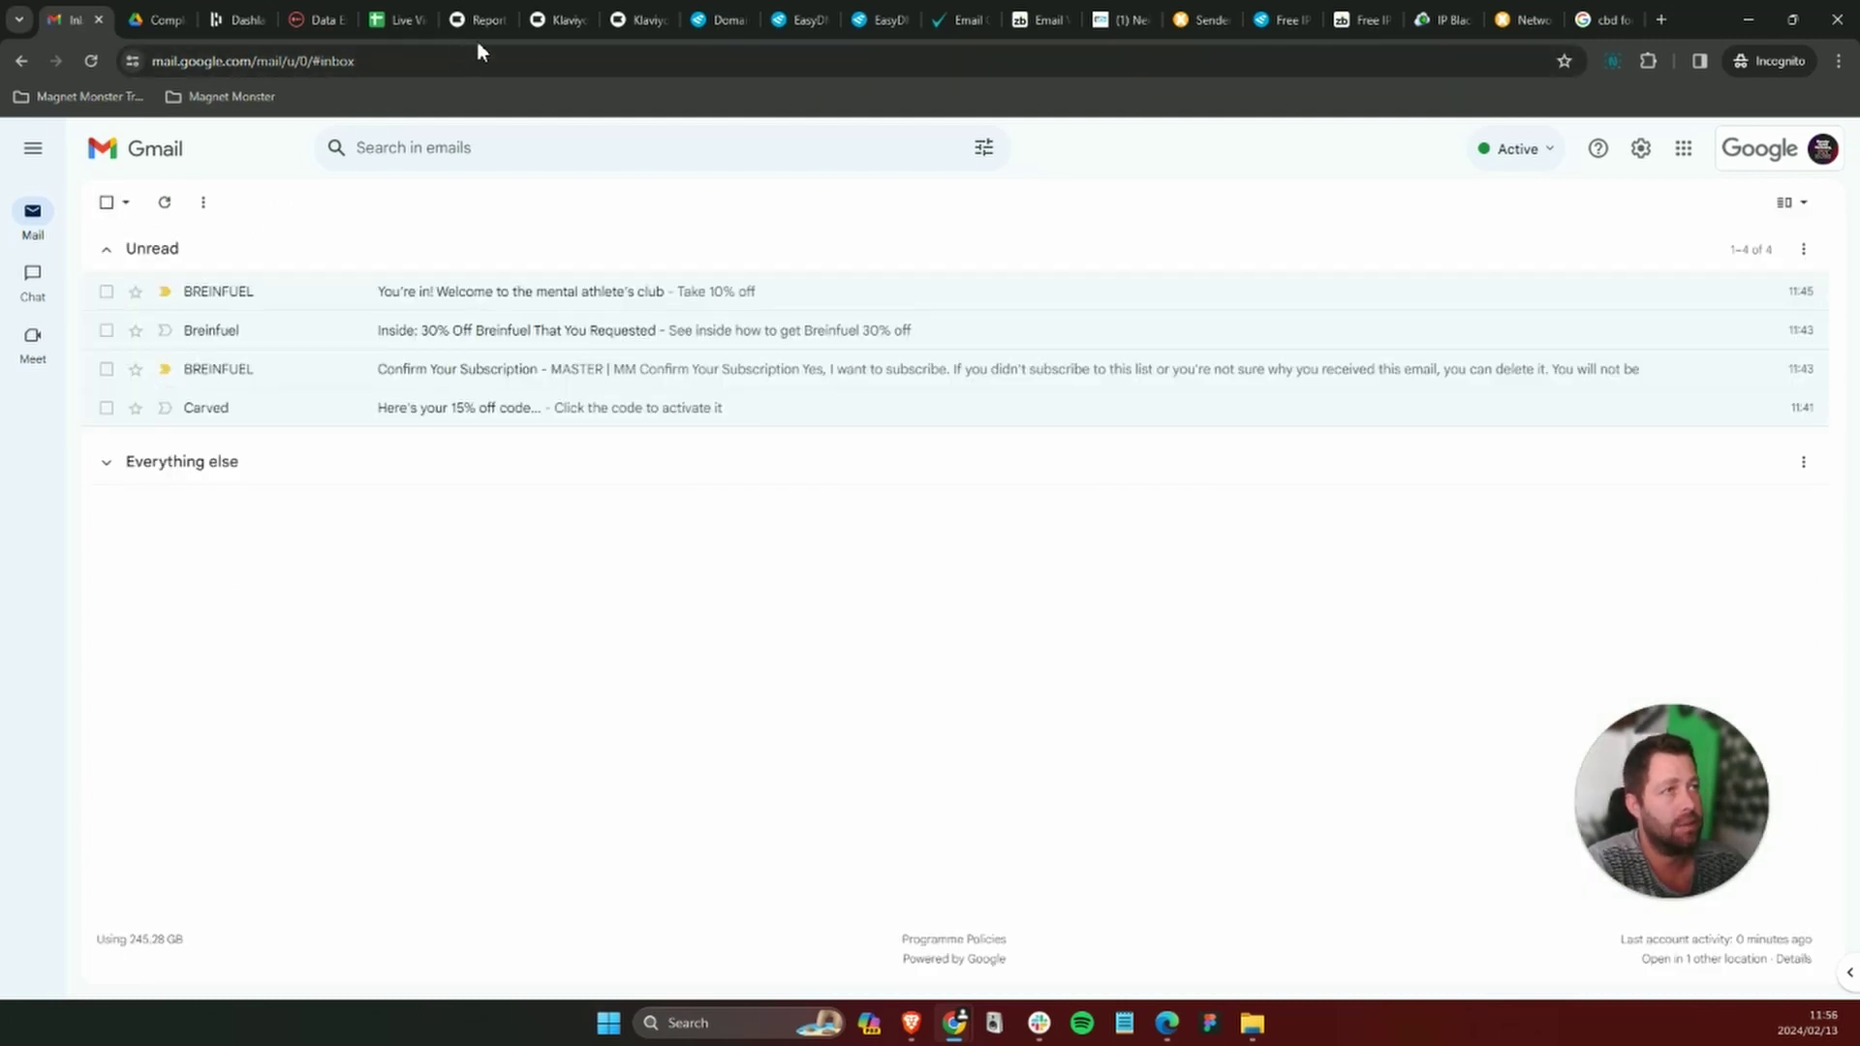
Show Klaviyo's Settings > Email > Domains page for the BreinFuel account.
click(554, 19)
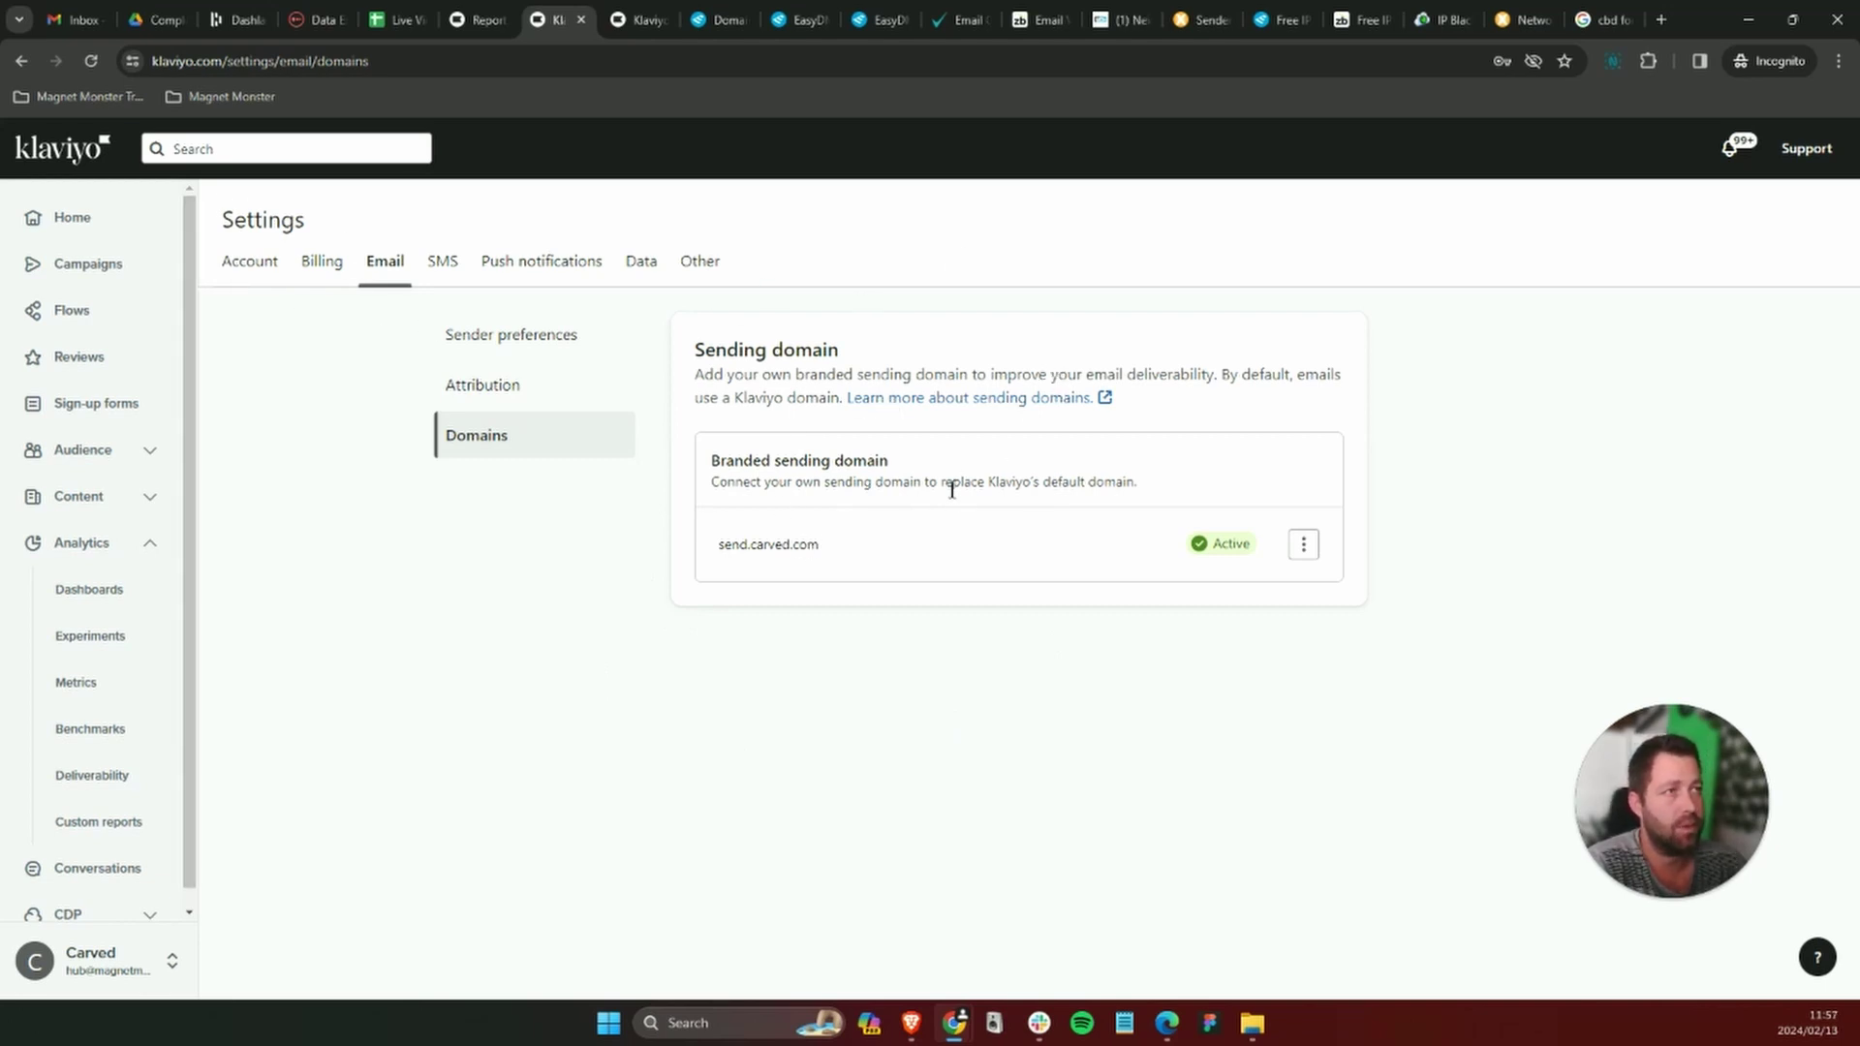
click(624, 21)
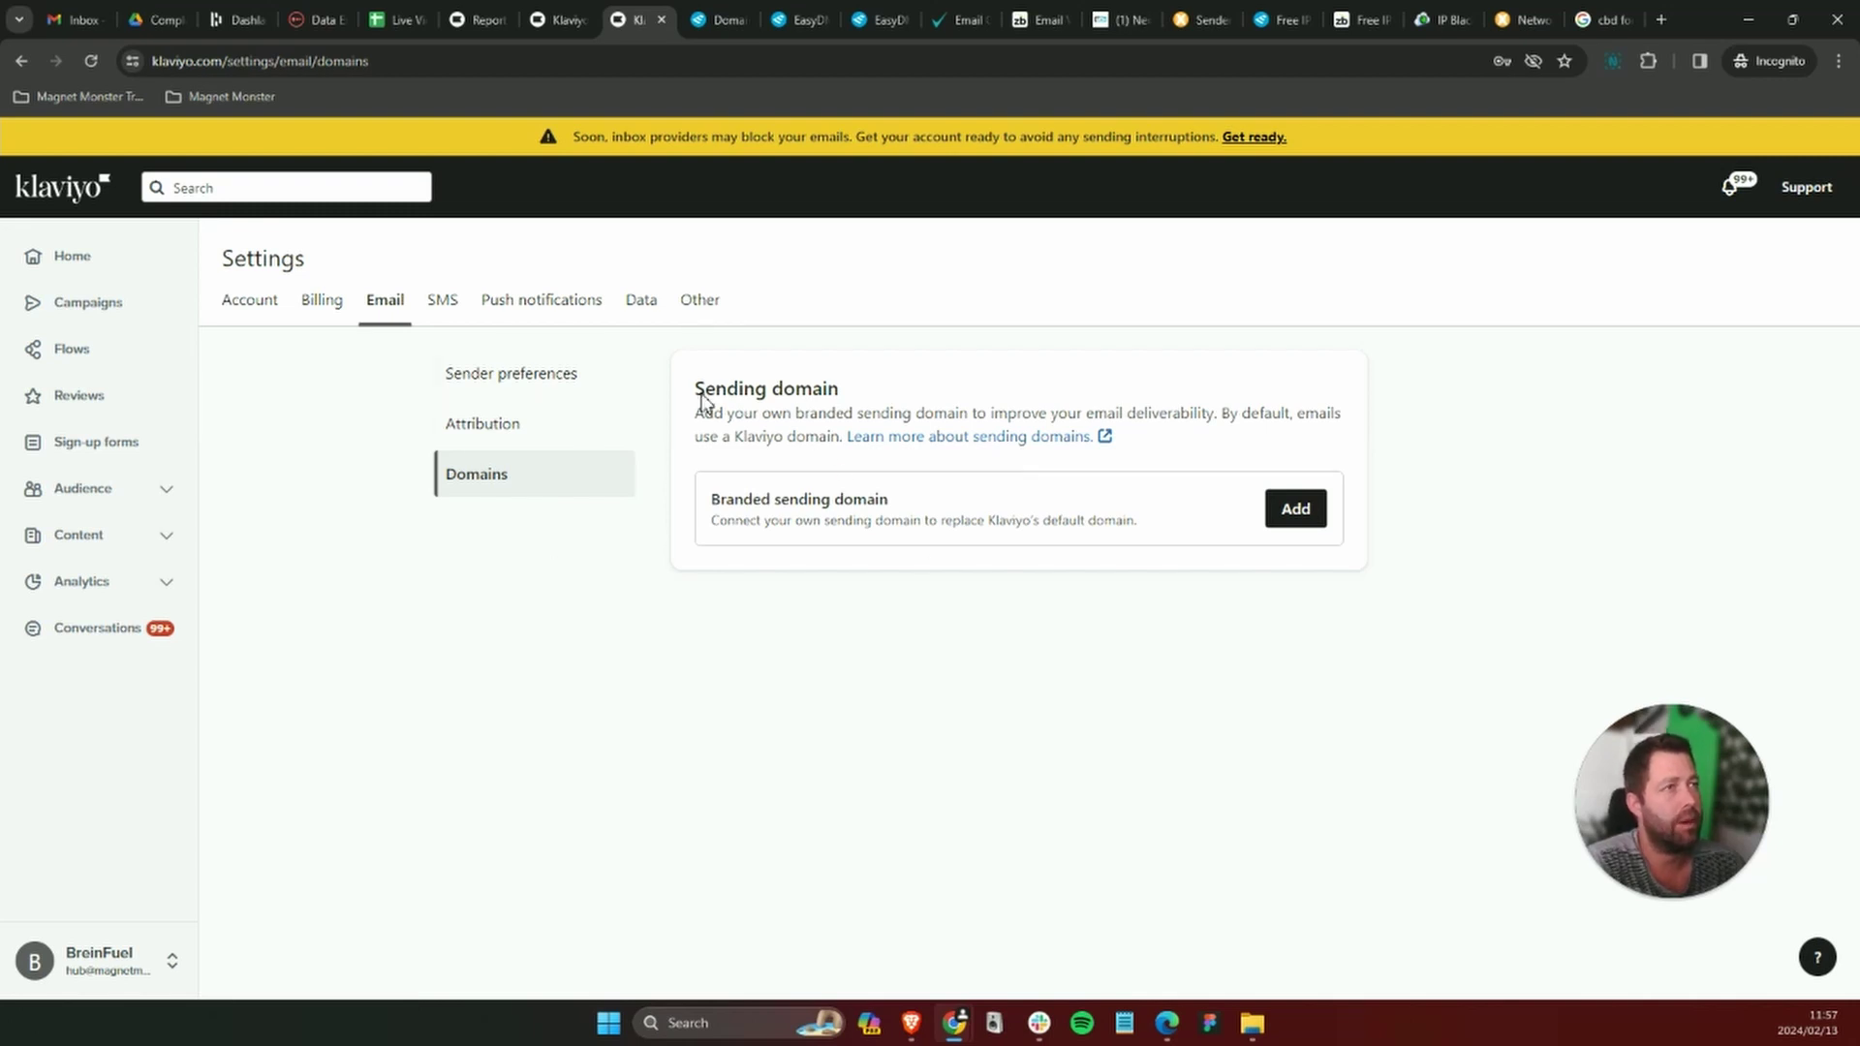
Score the dedicated sending domain check in C4 at 0%.
click(391, 19)
click(601, 414)
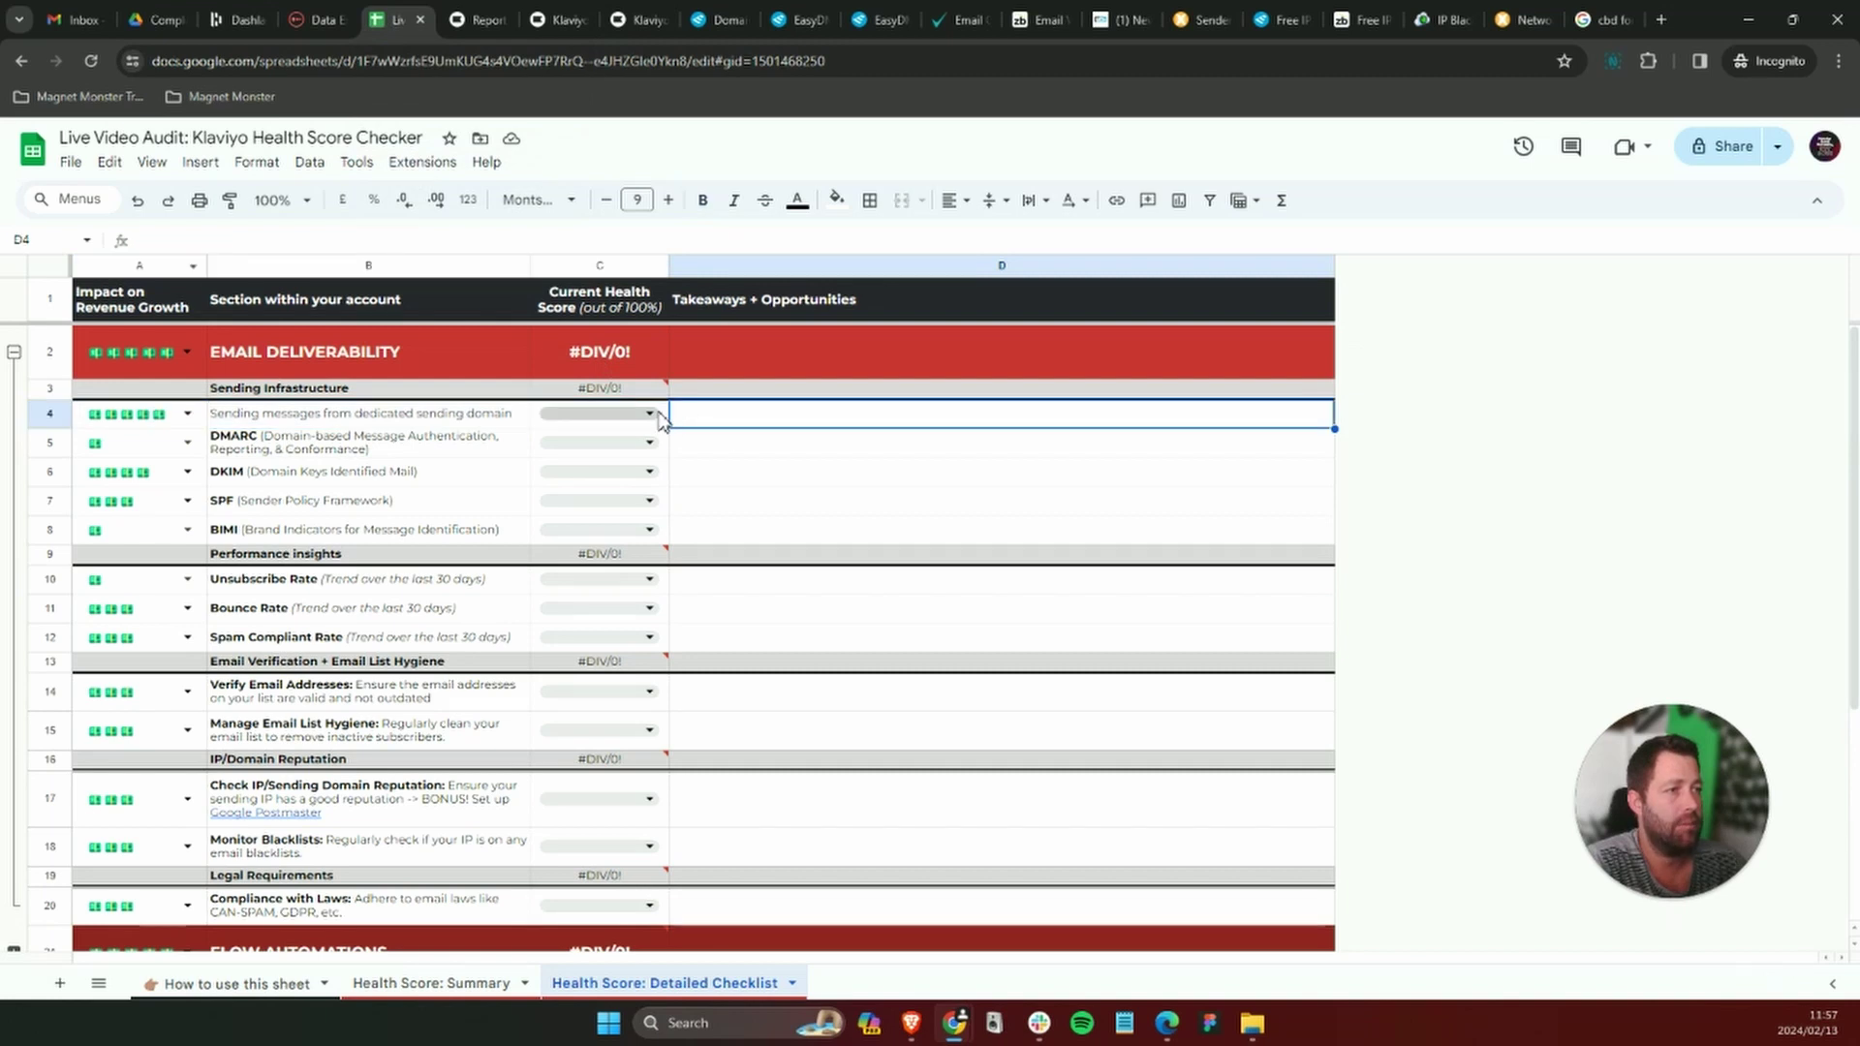
click(601, 414)
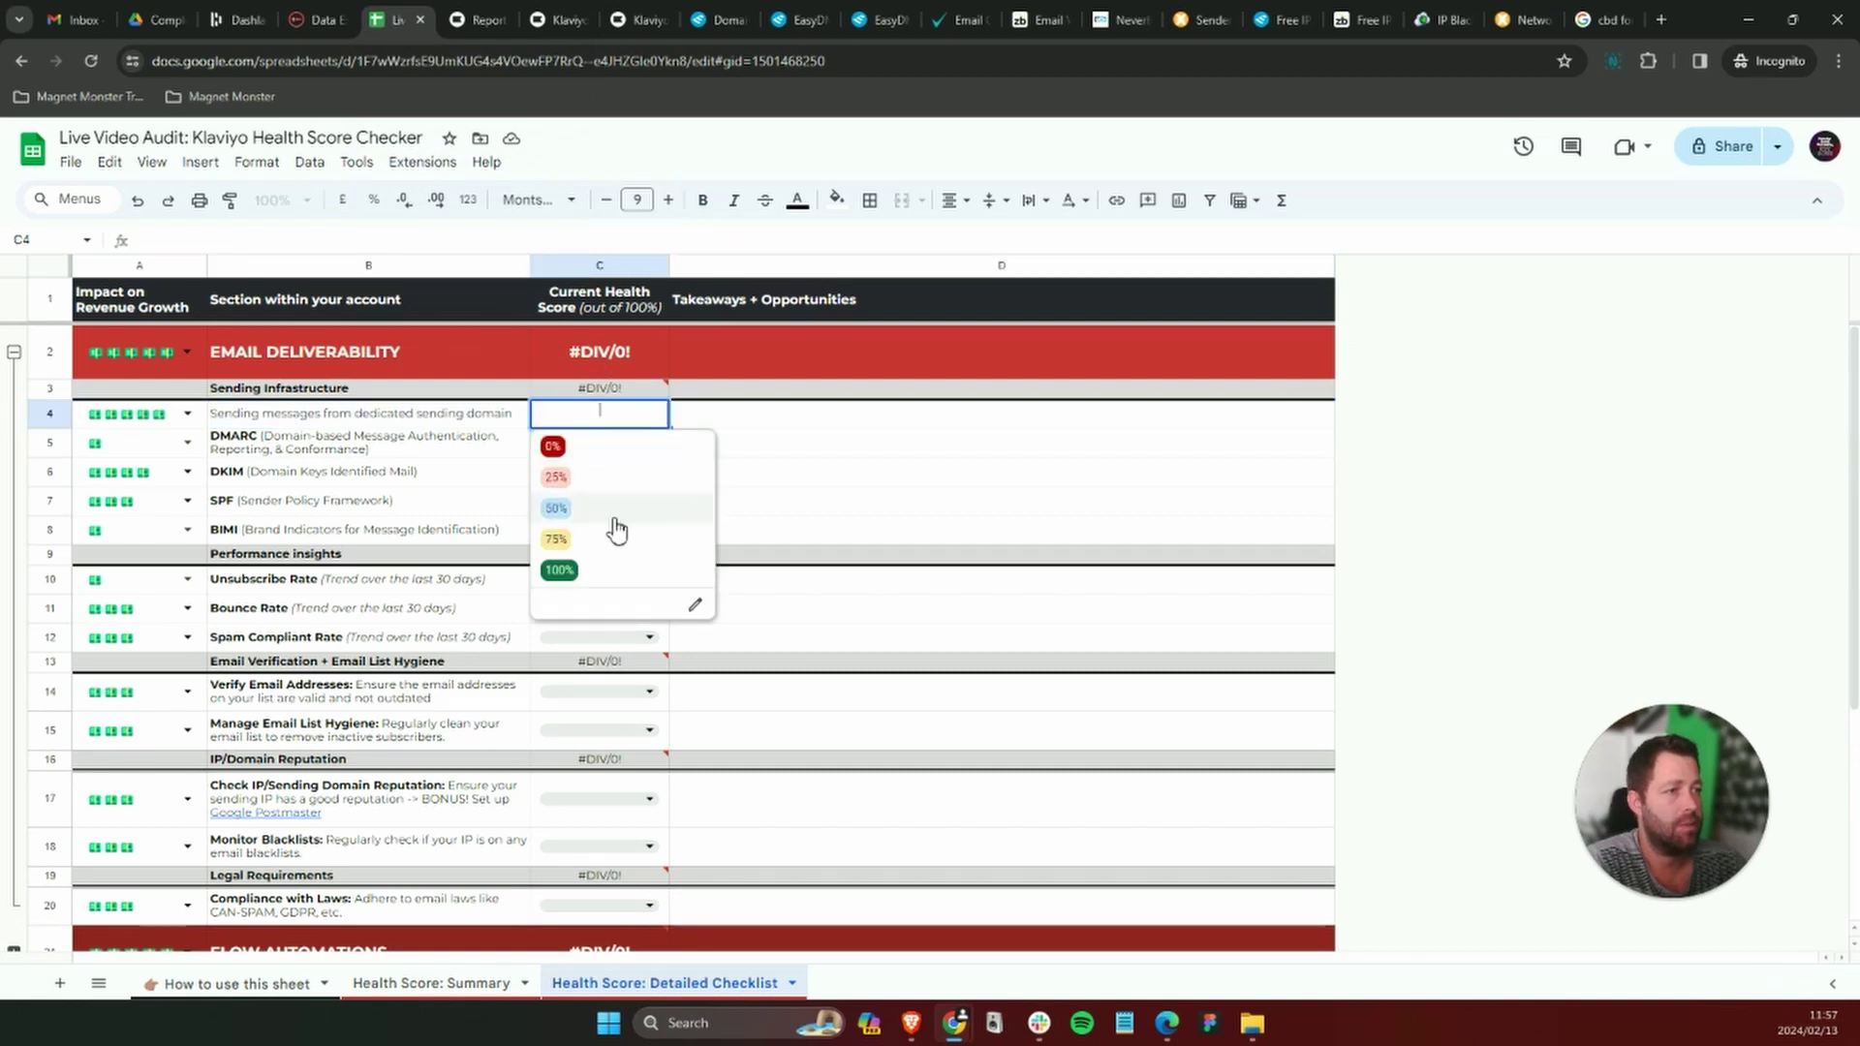
click(587, 456)
click(797, 478)
Enter the takeaway note 'Not set up correctly' in D4.
click(753, 420)
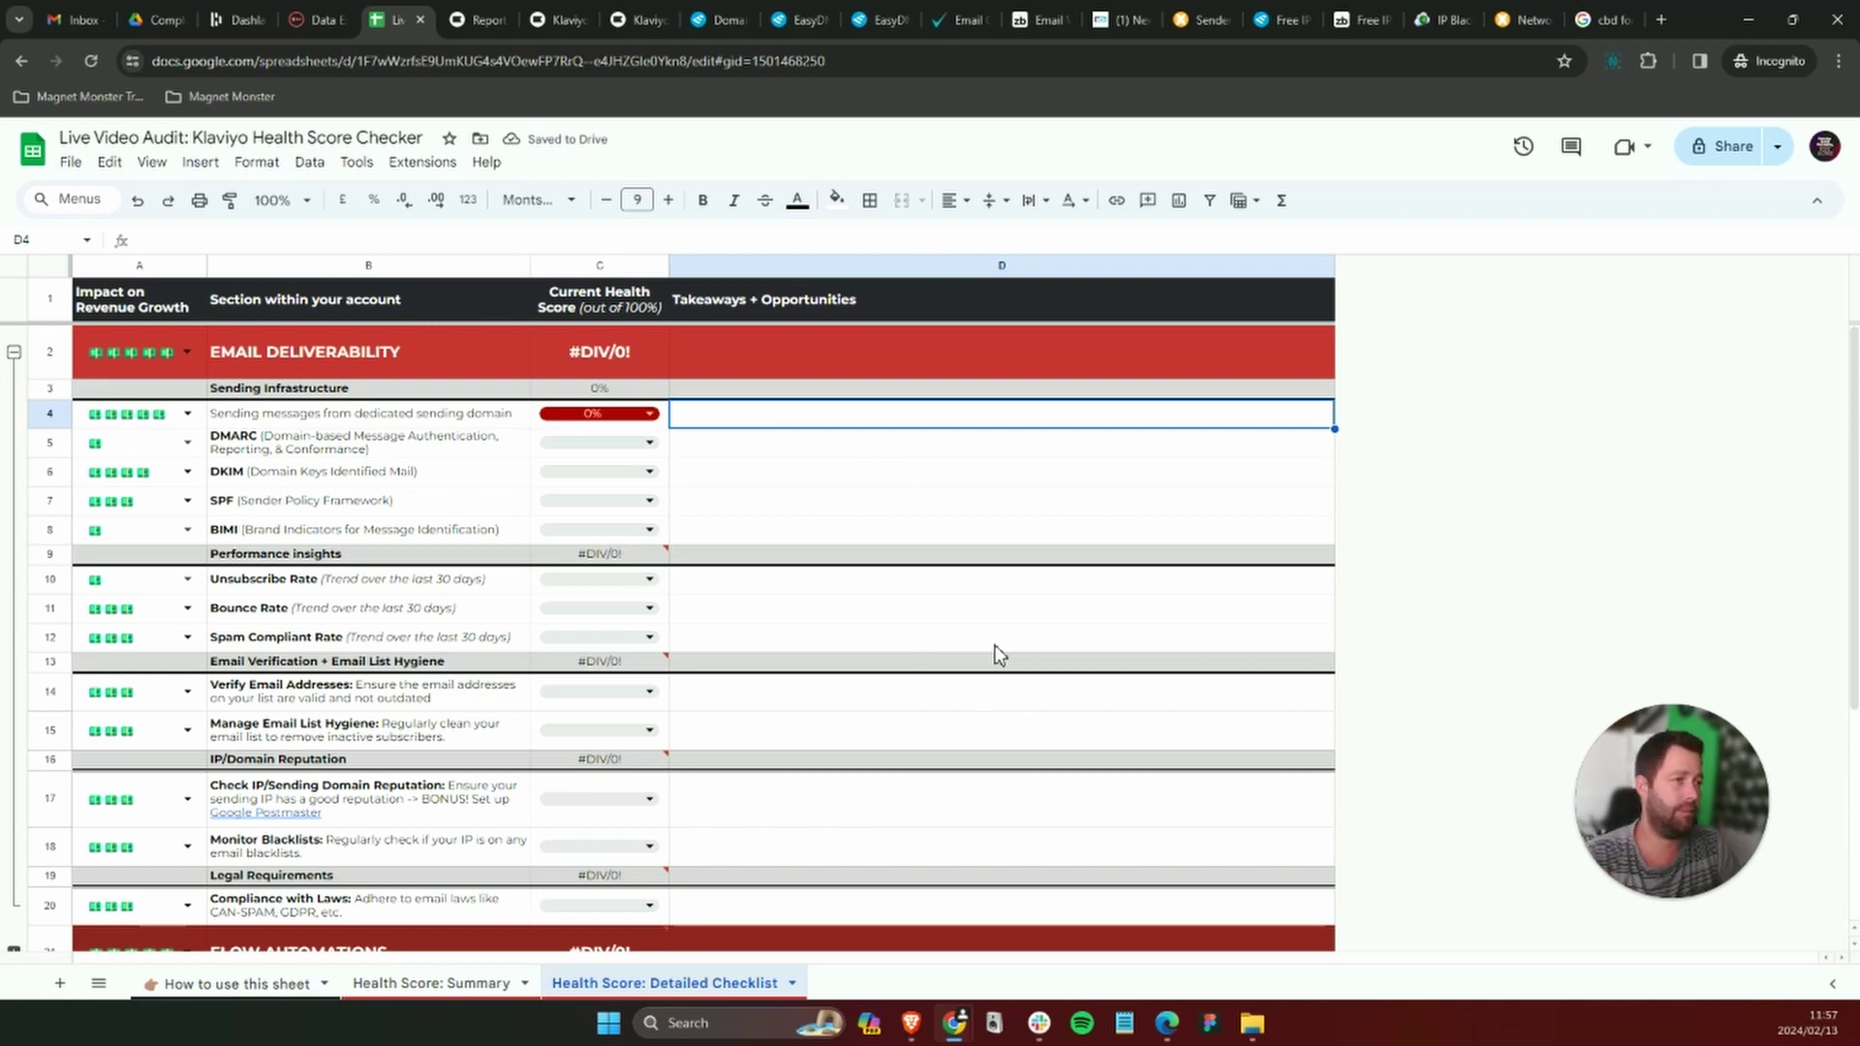
text(Not set up correctly)
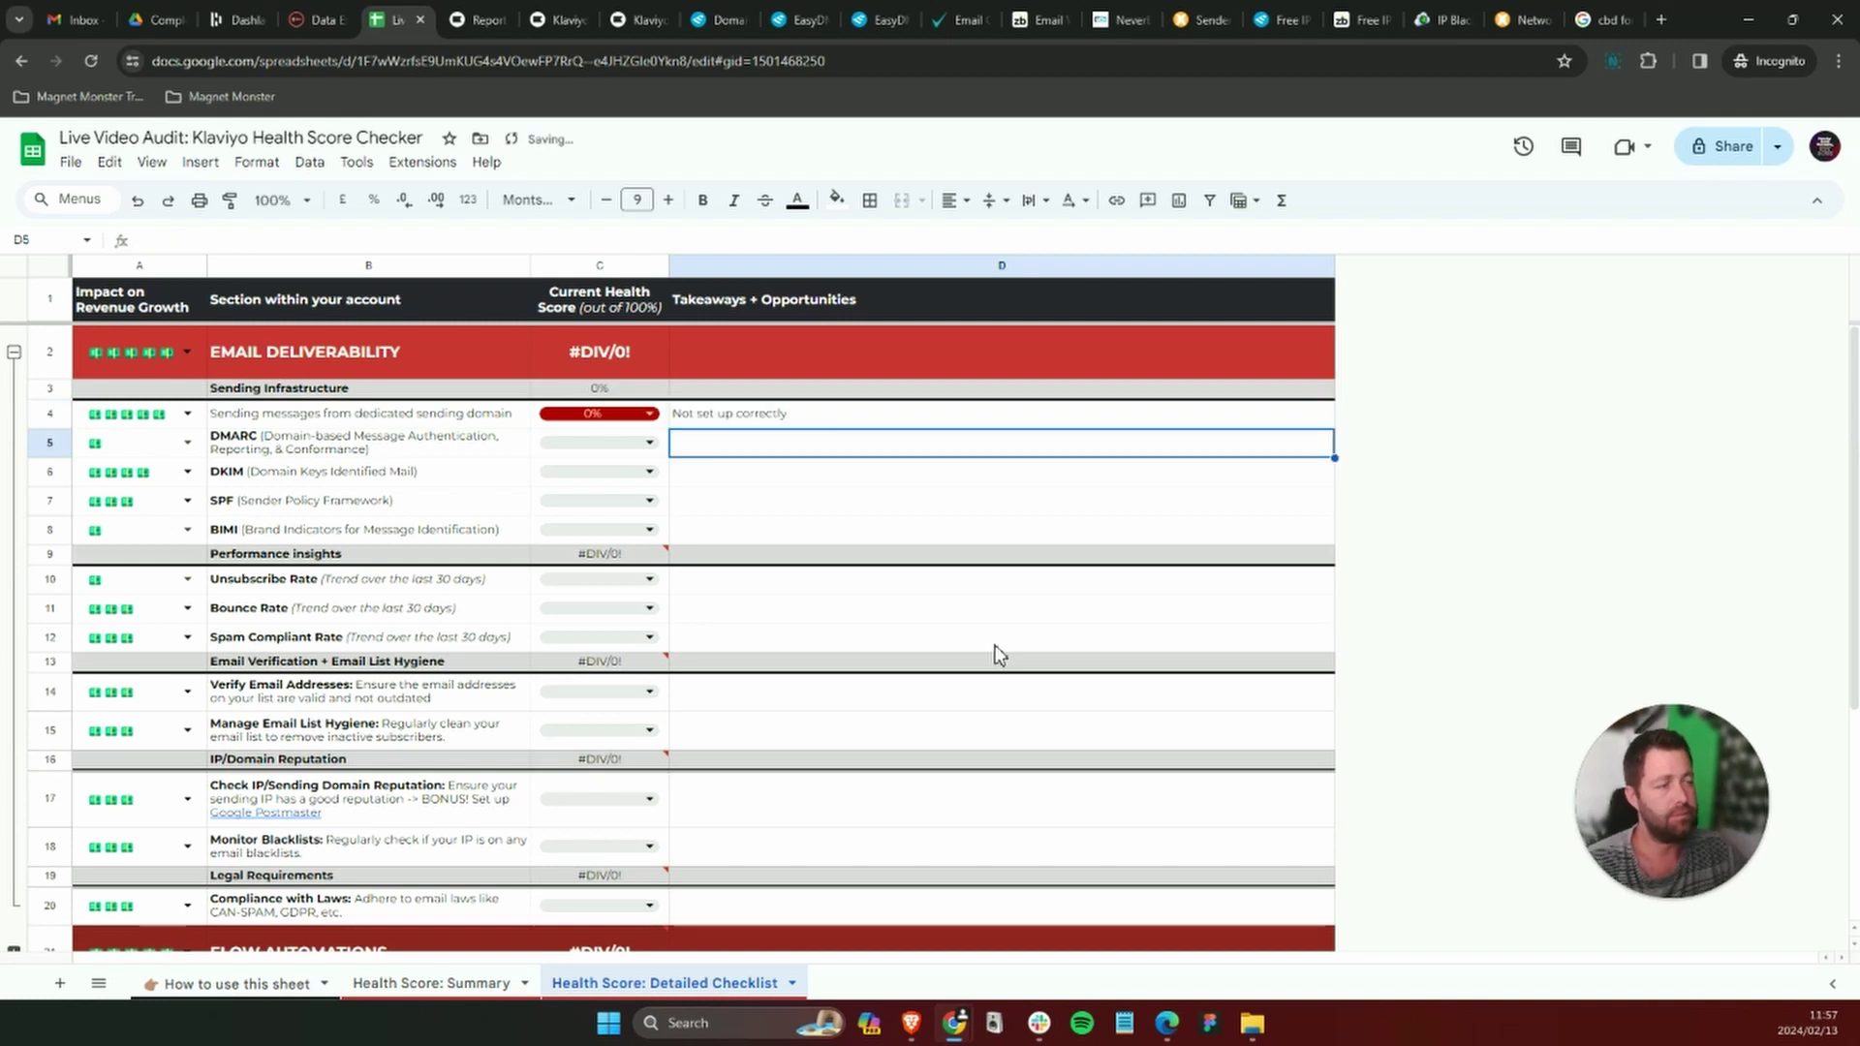
click(993, 645)
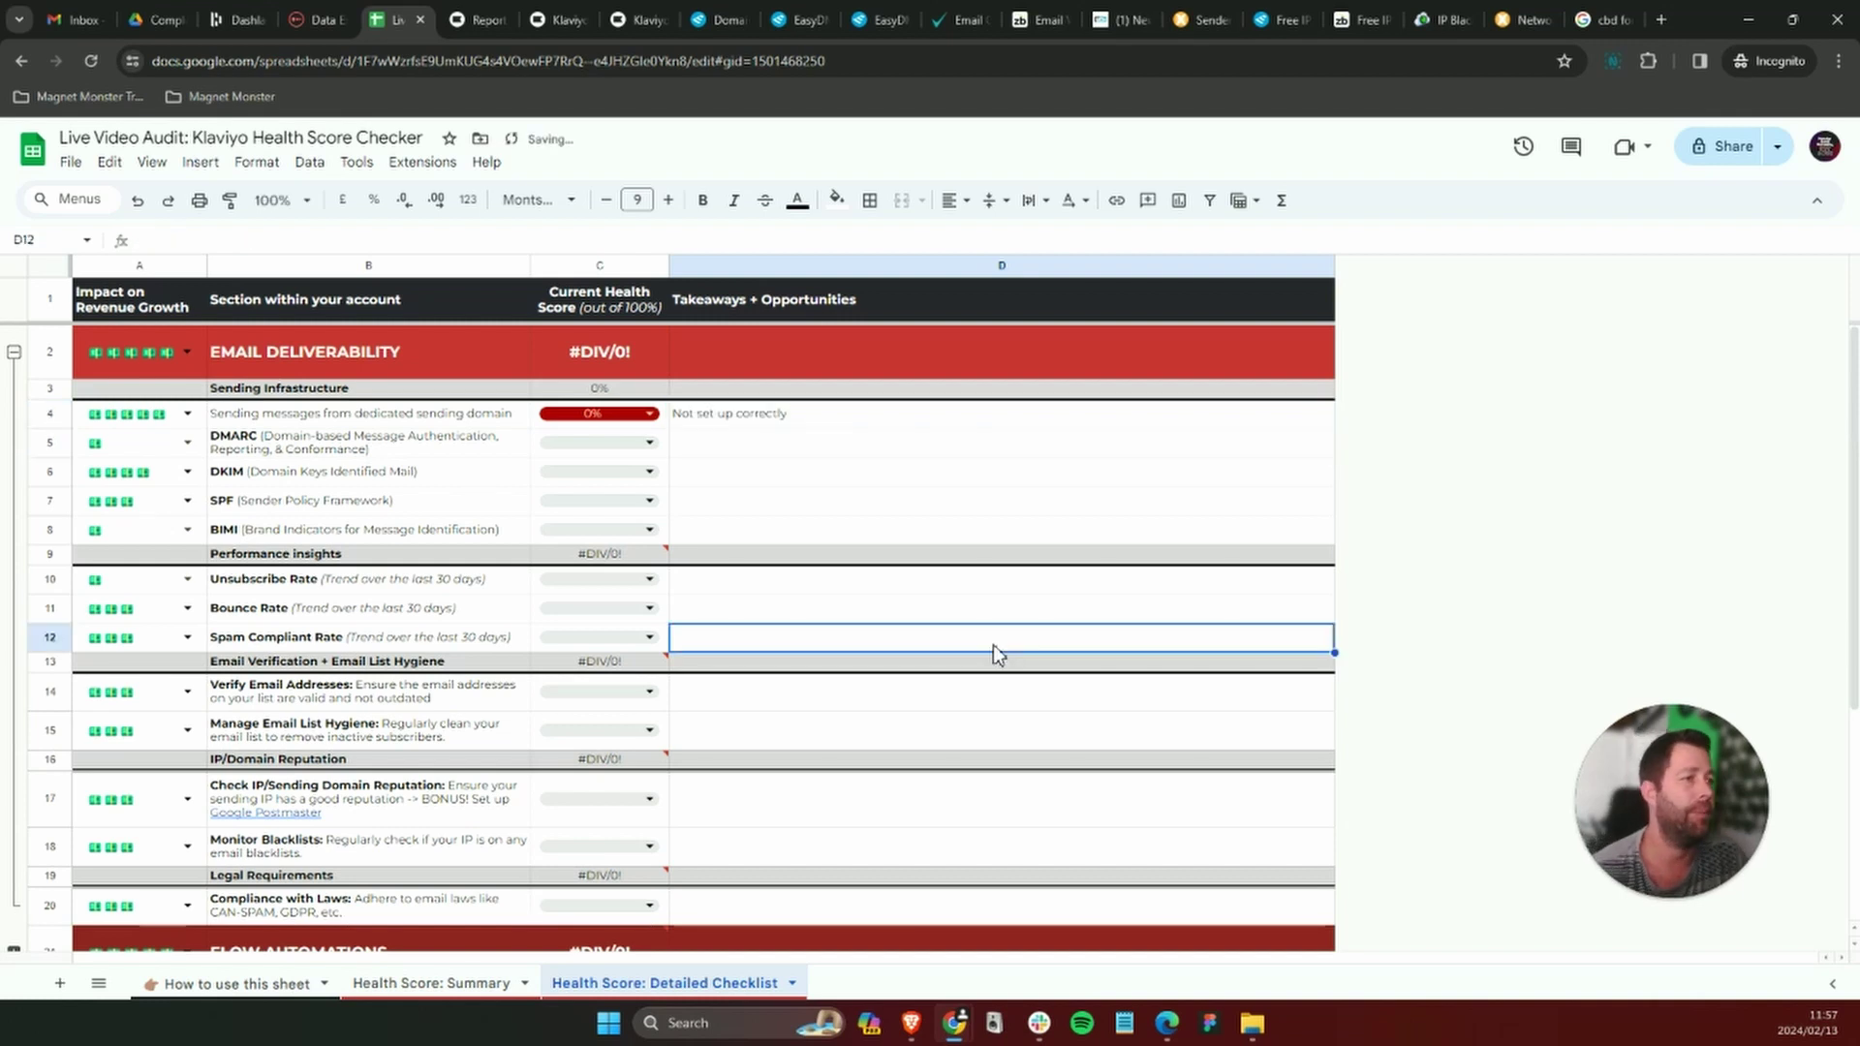
click(782, 511)
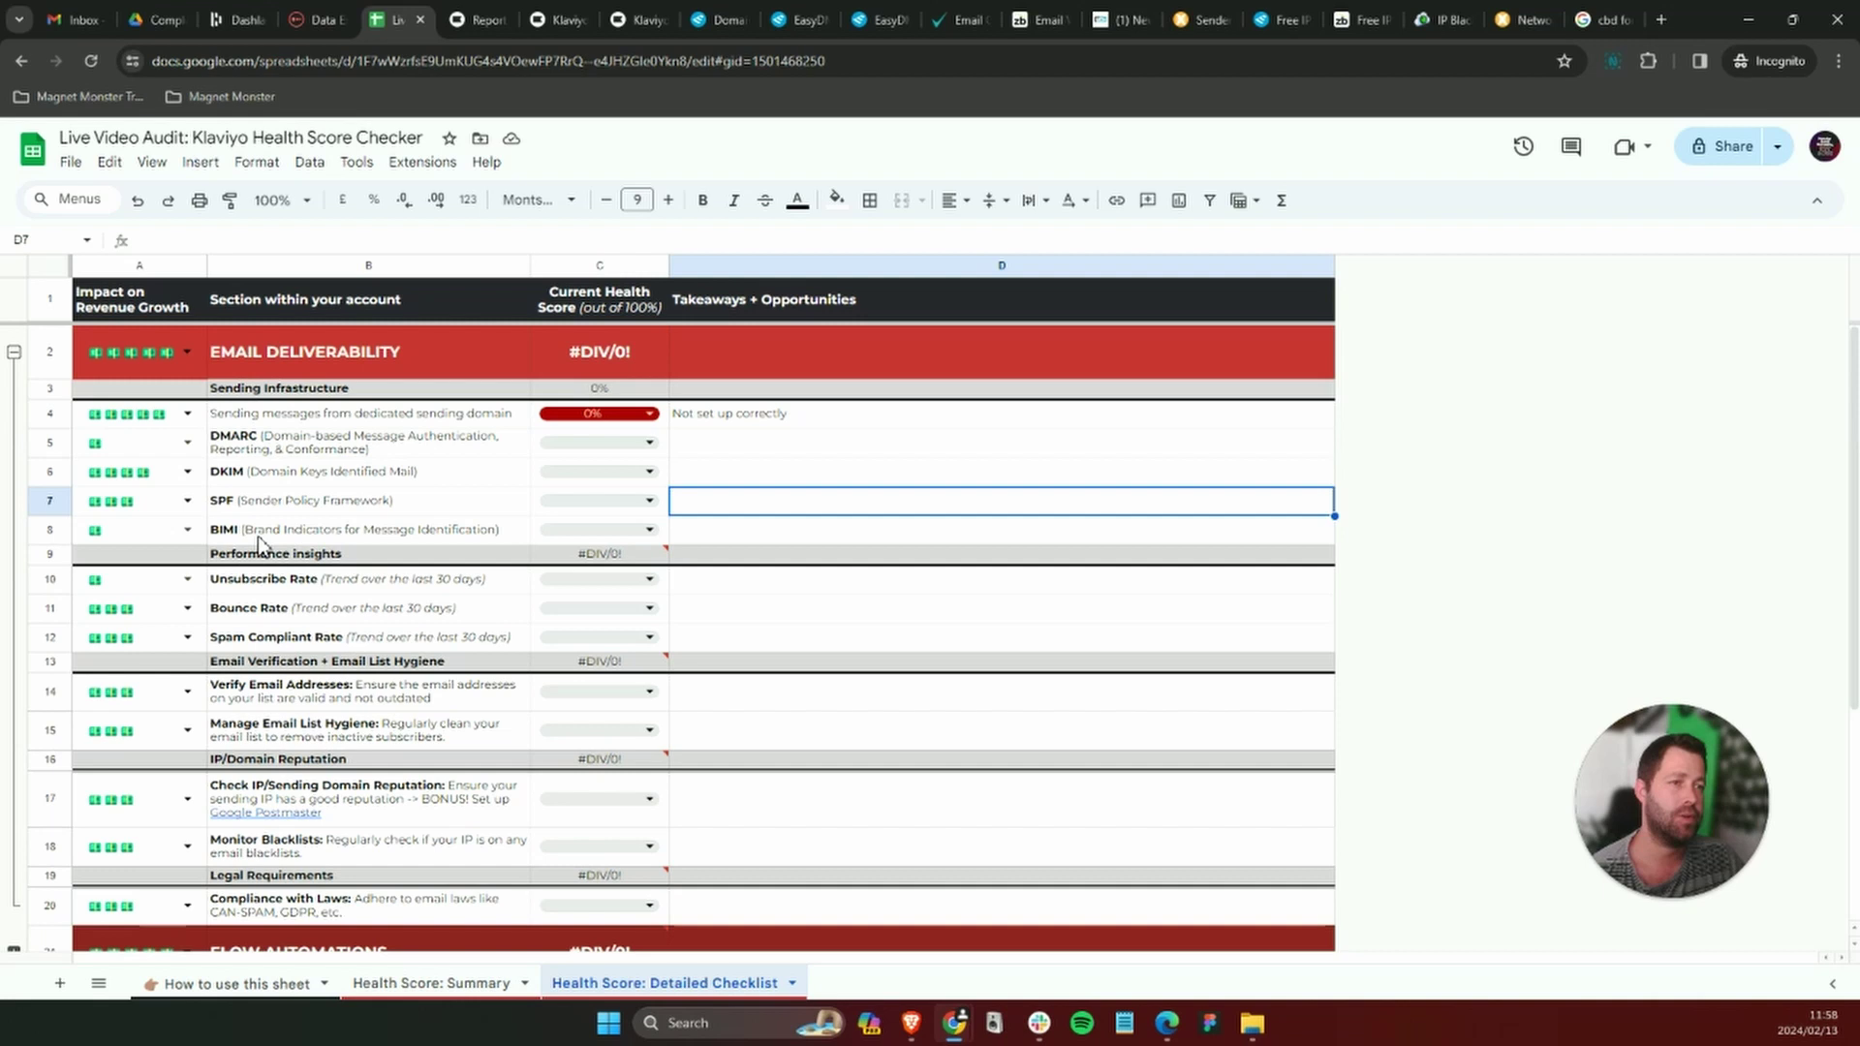
click(856, 639)
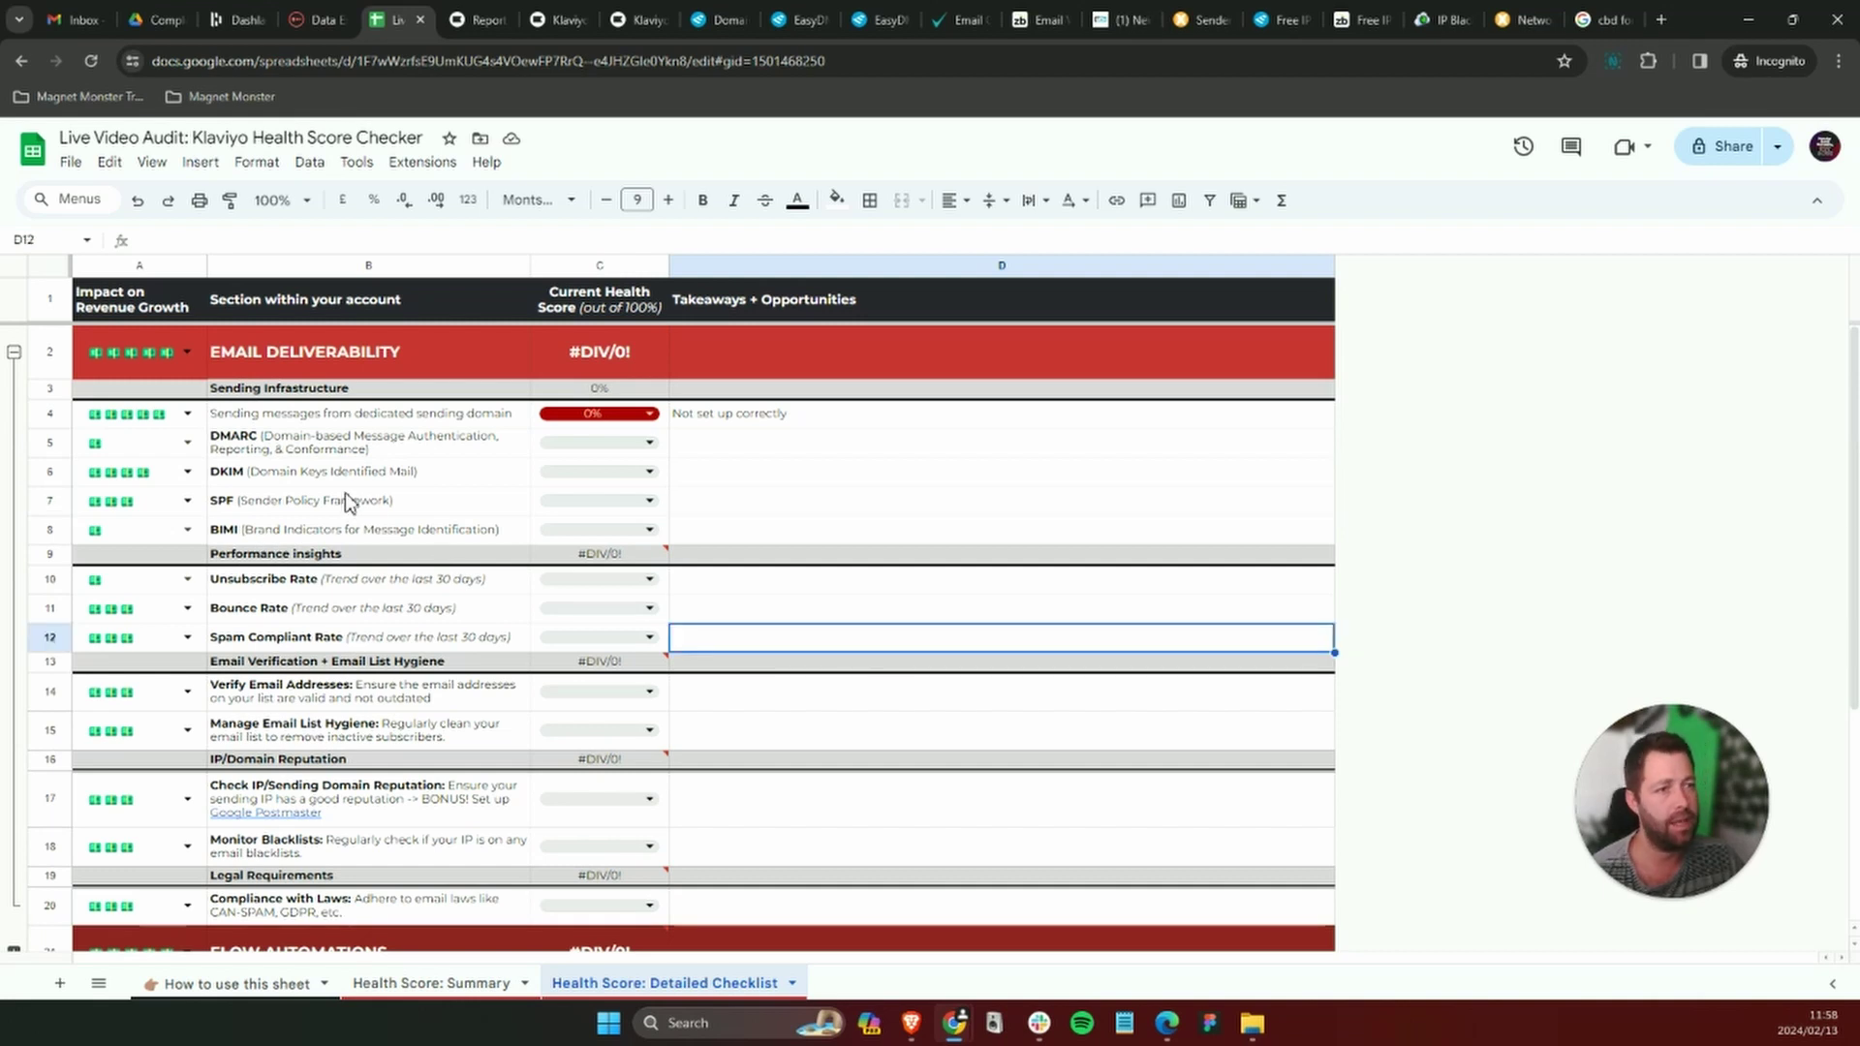
click(824, 479)
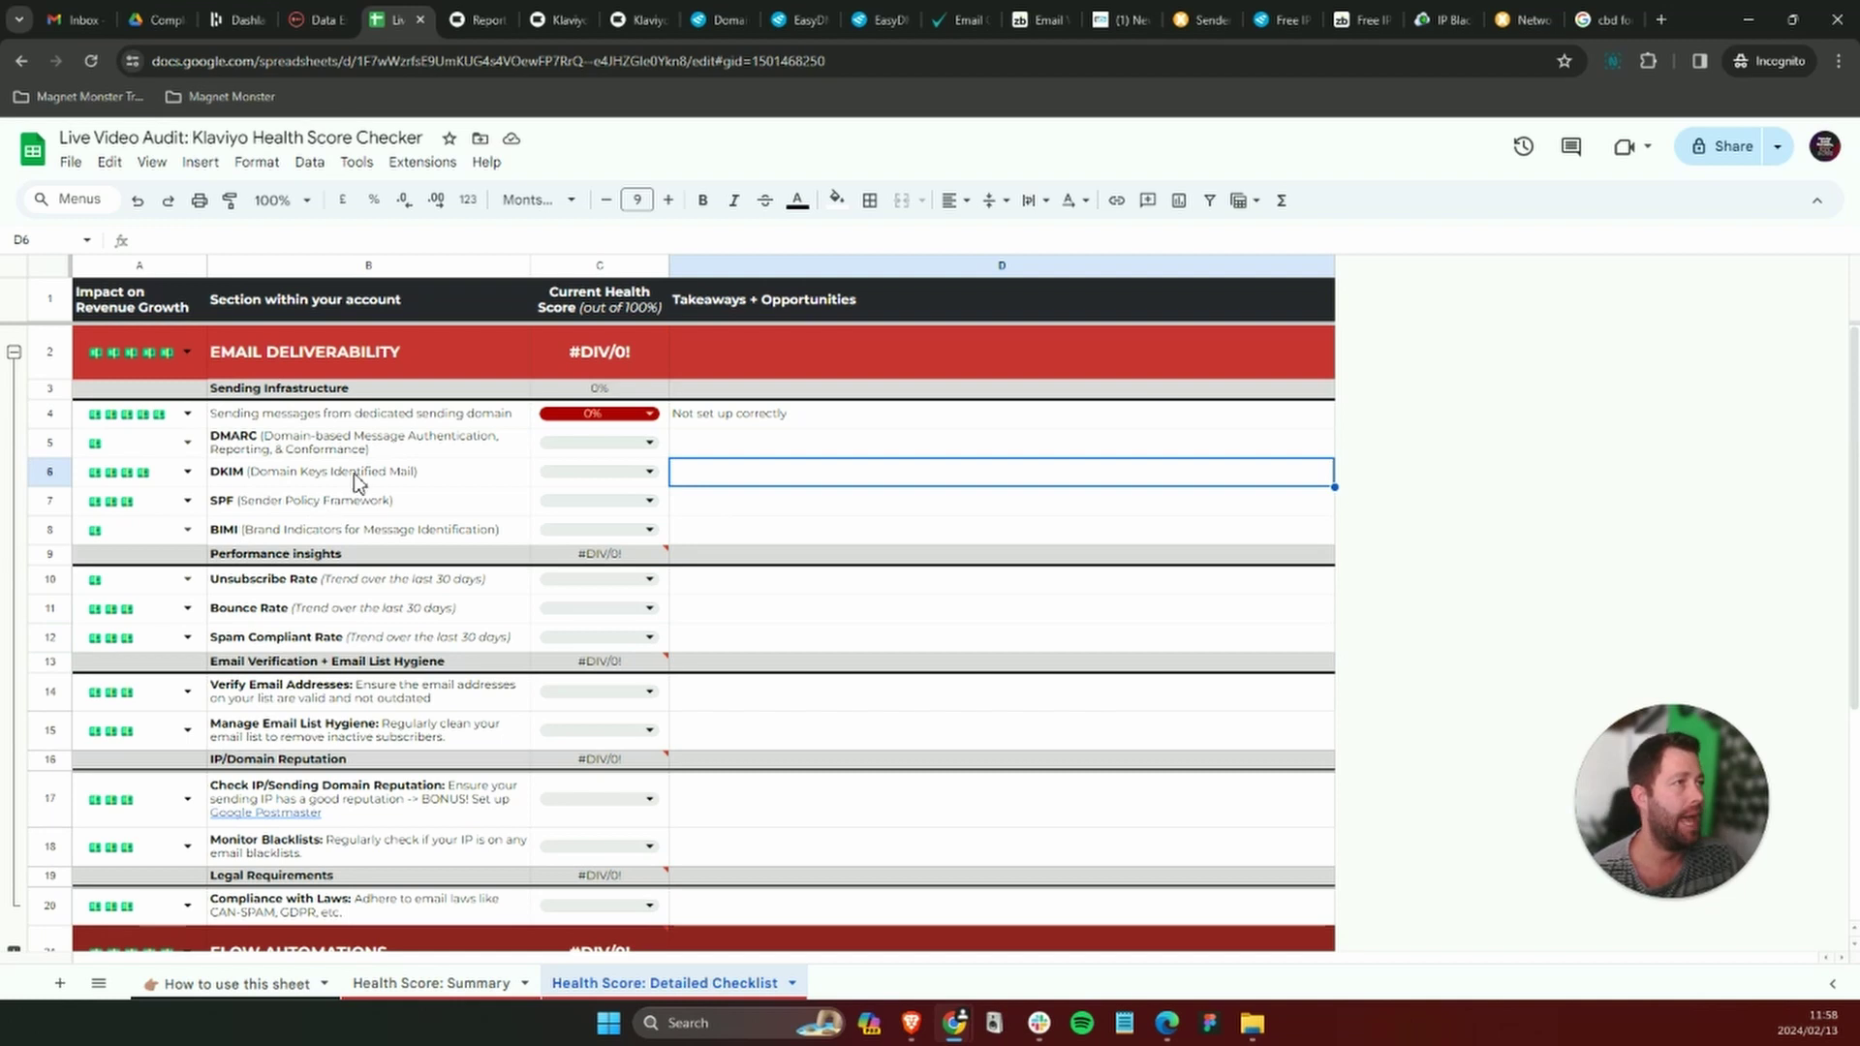
Review duradry.com's scan: 7 of 10, DMARC needs improvement, SPF, DKIM and BIMI valid.
click(719, 20)
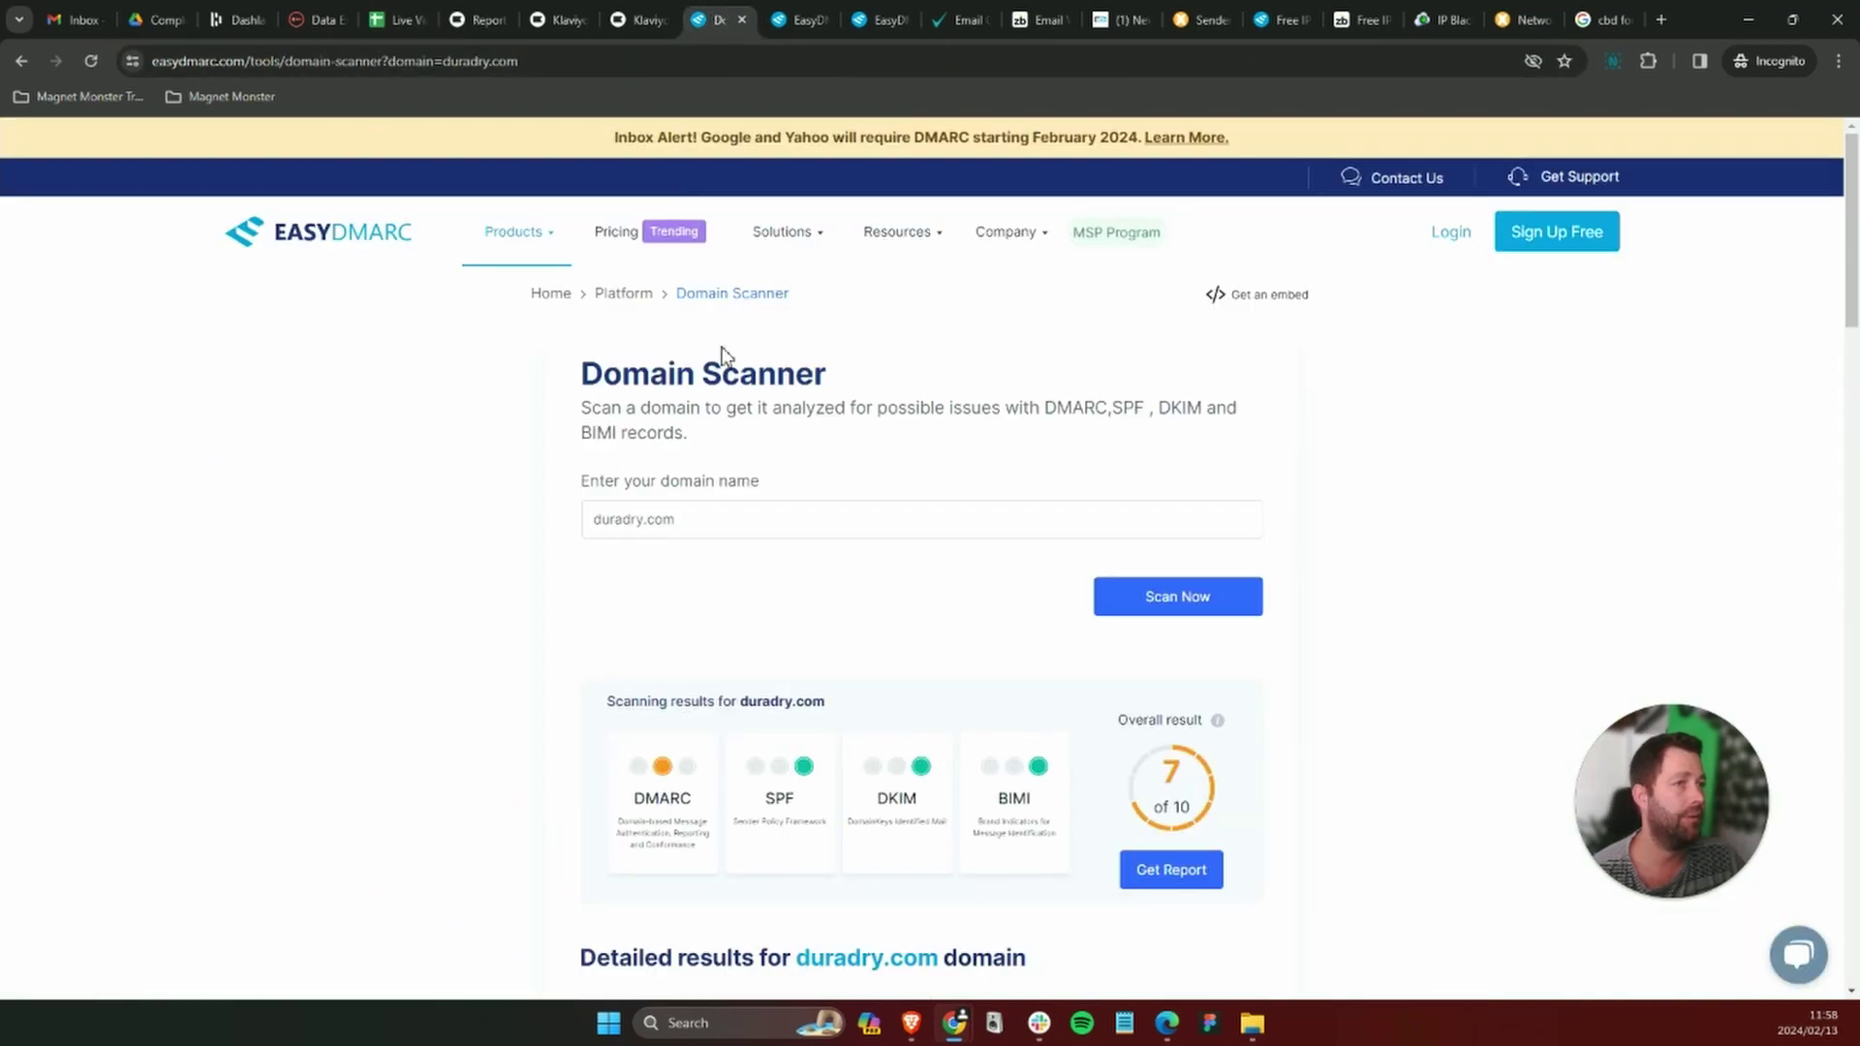
scroll(296, 364, down, 1)
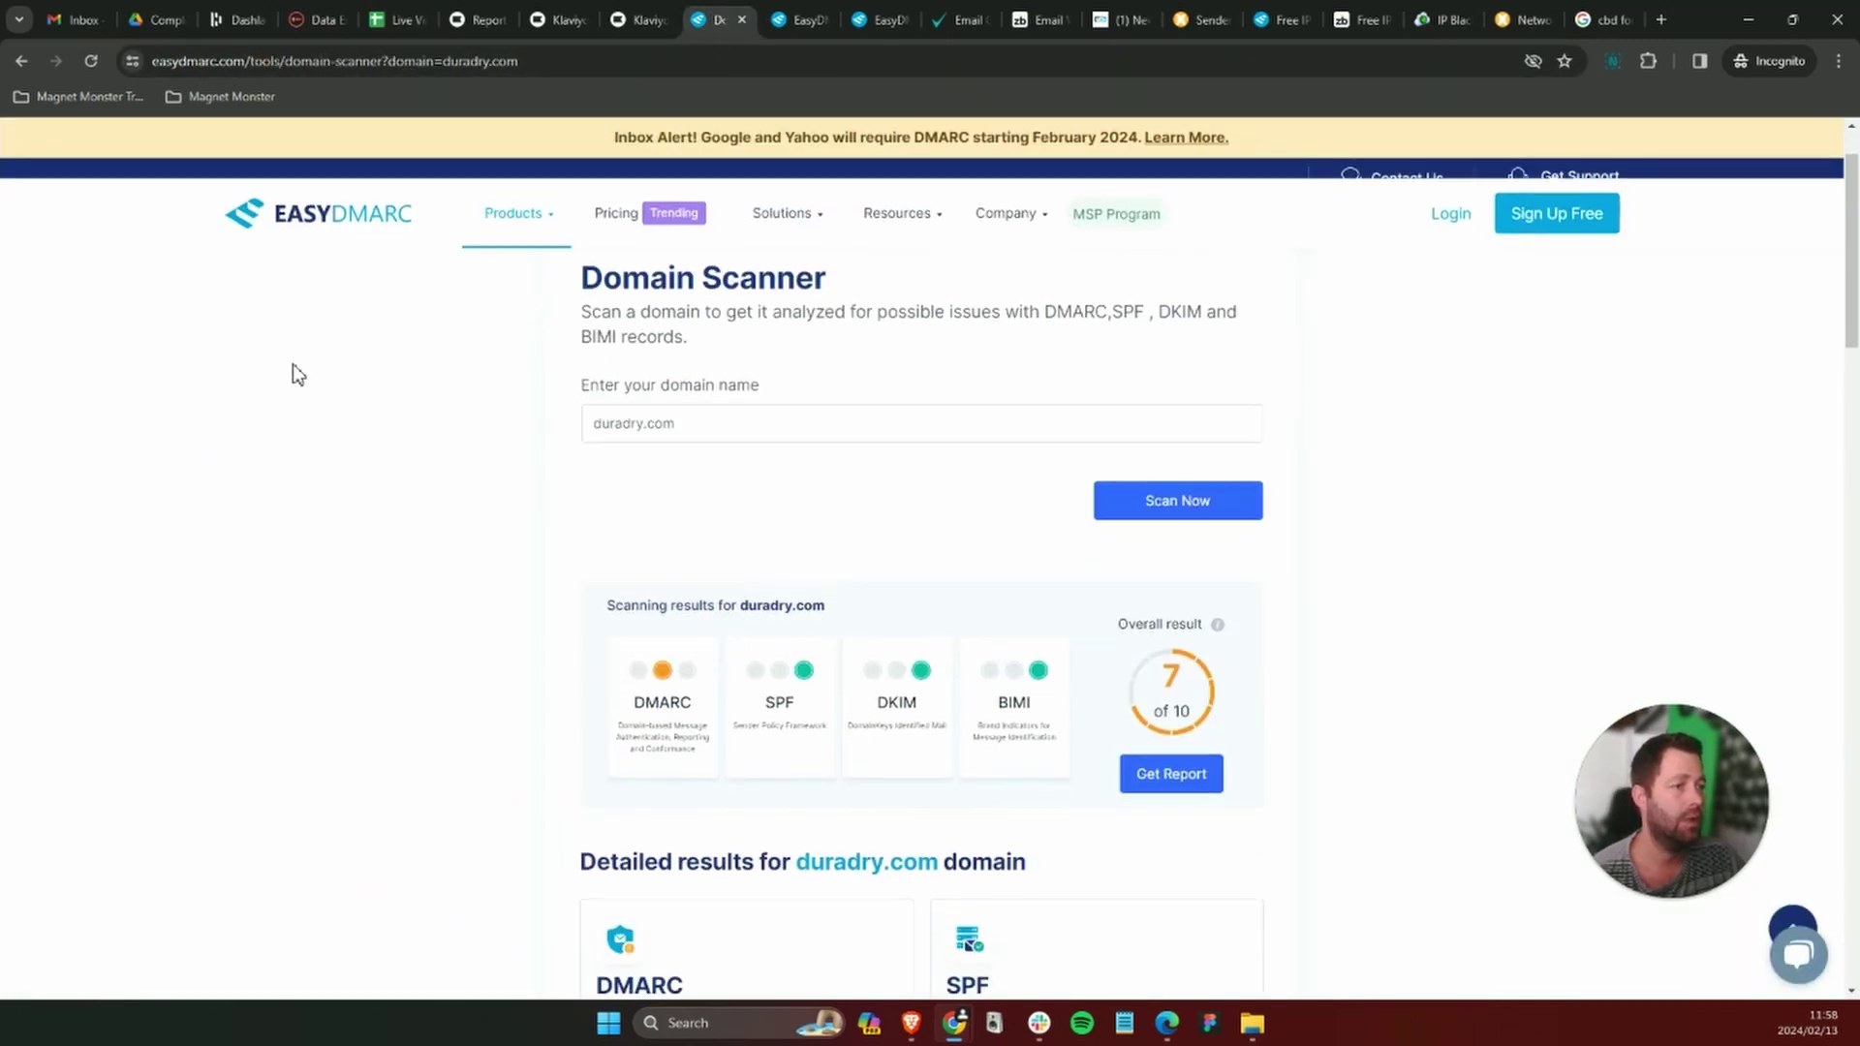
scroll(643, 440, up, 1)
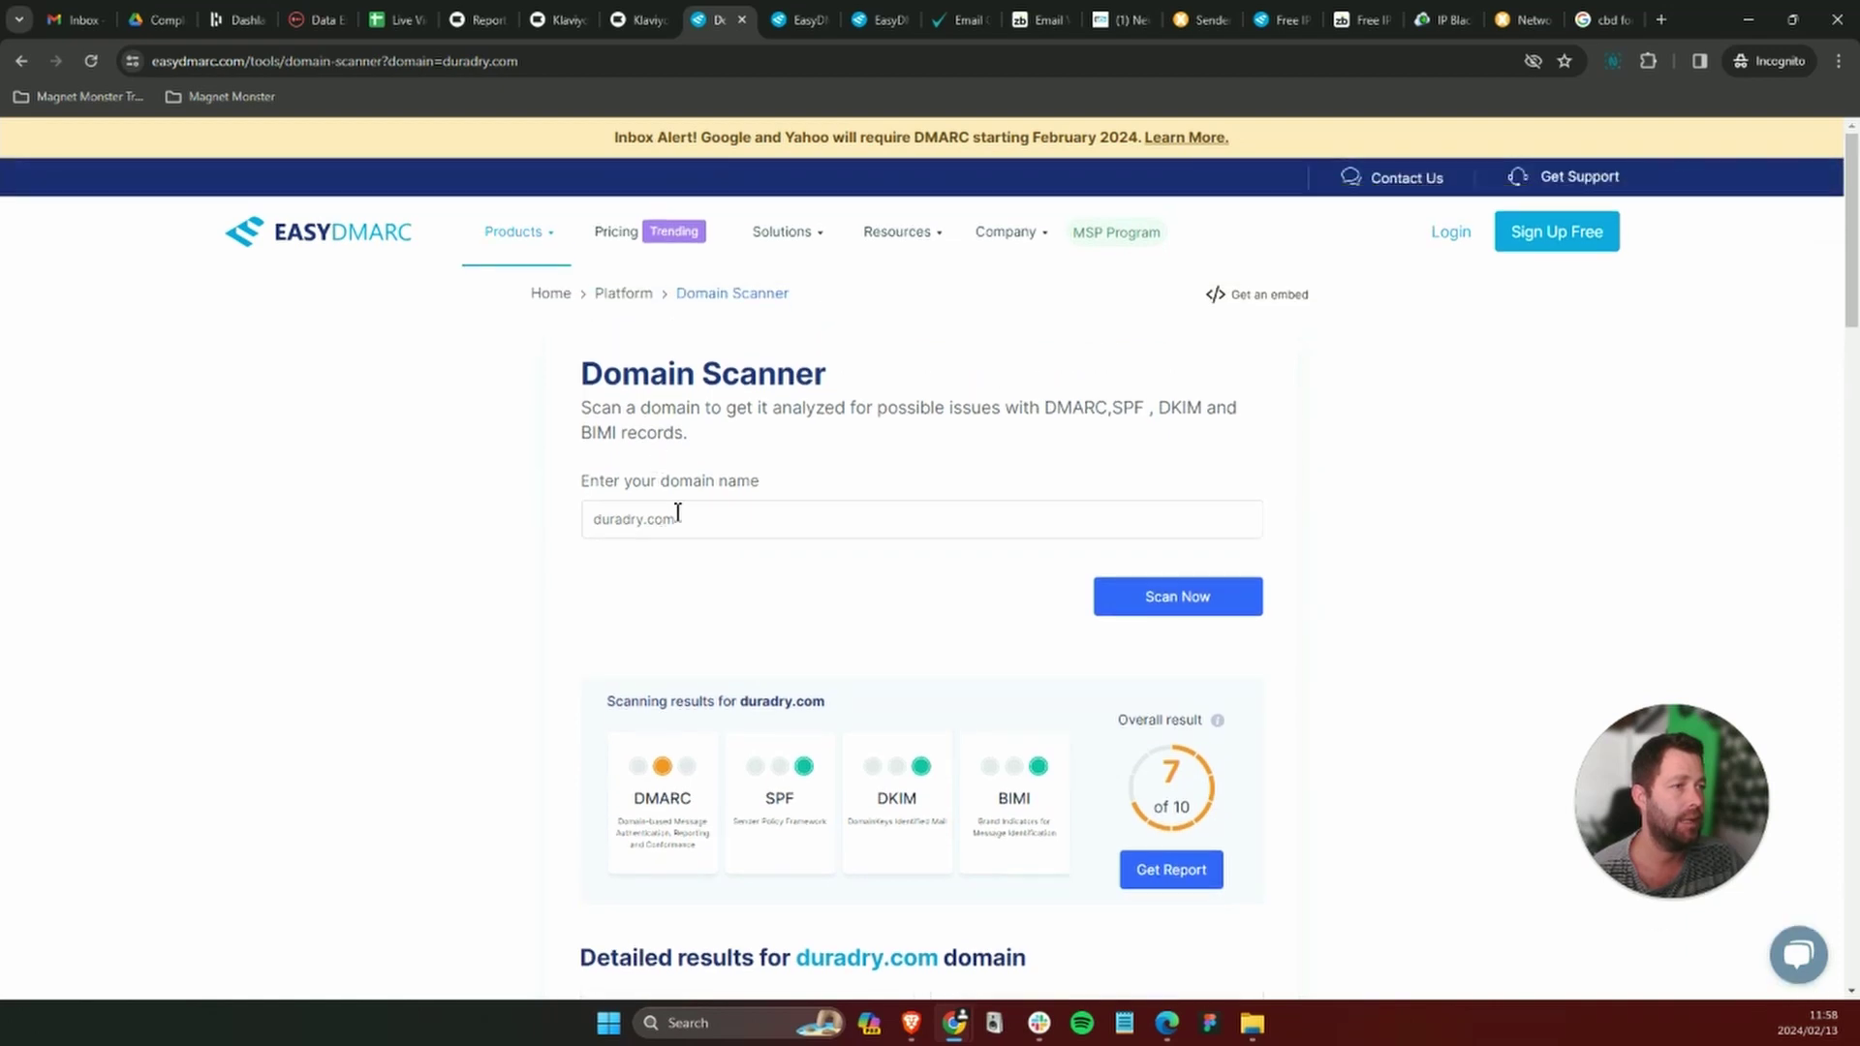
scroll(697, 444, down, 2)
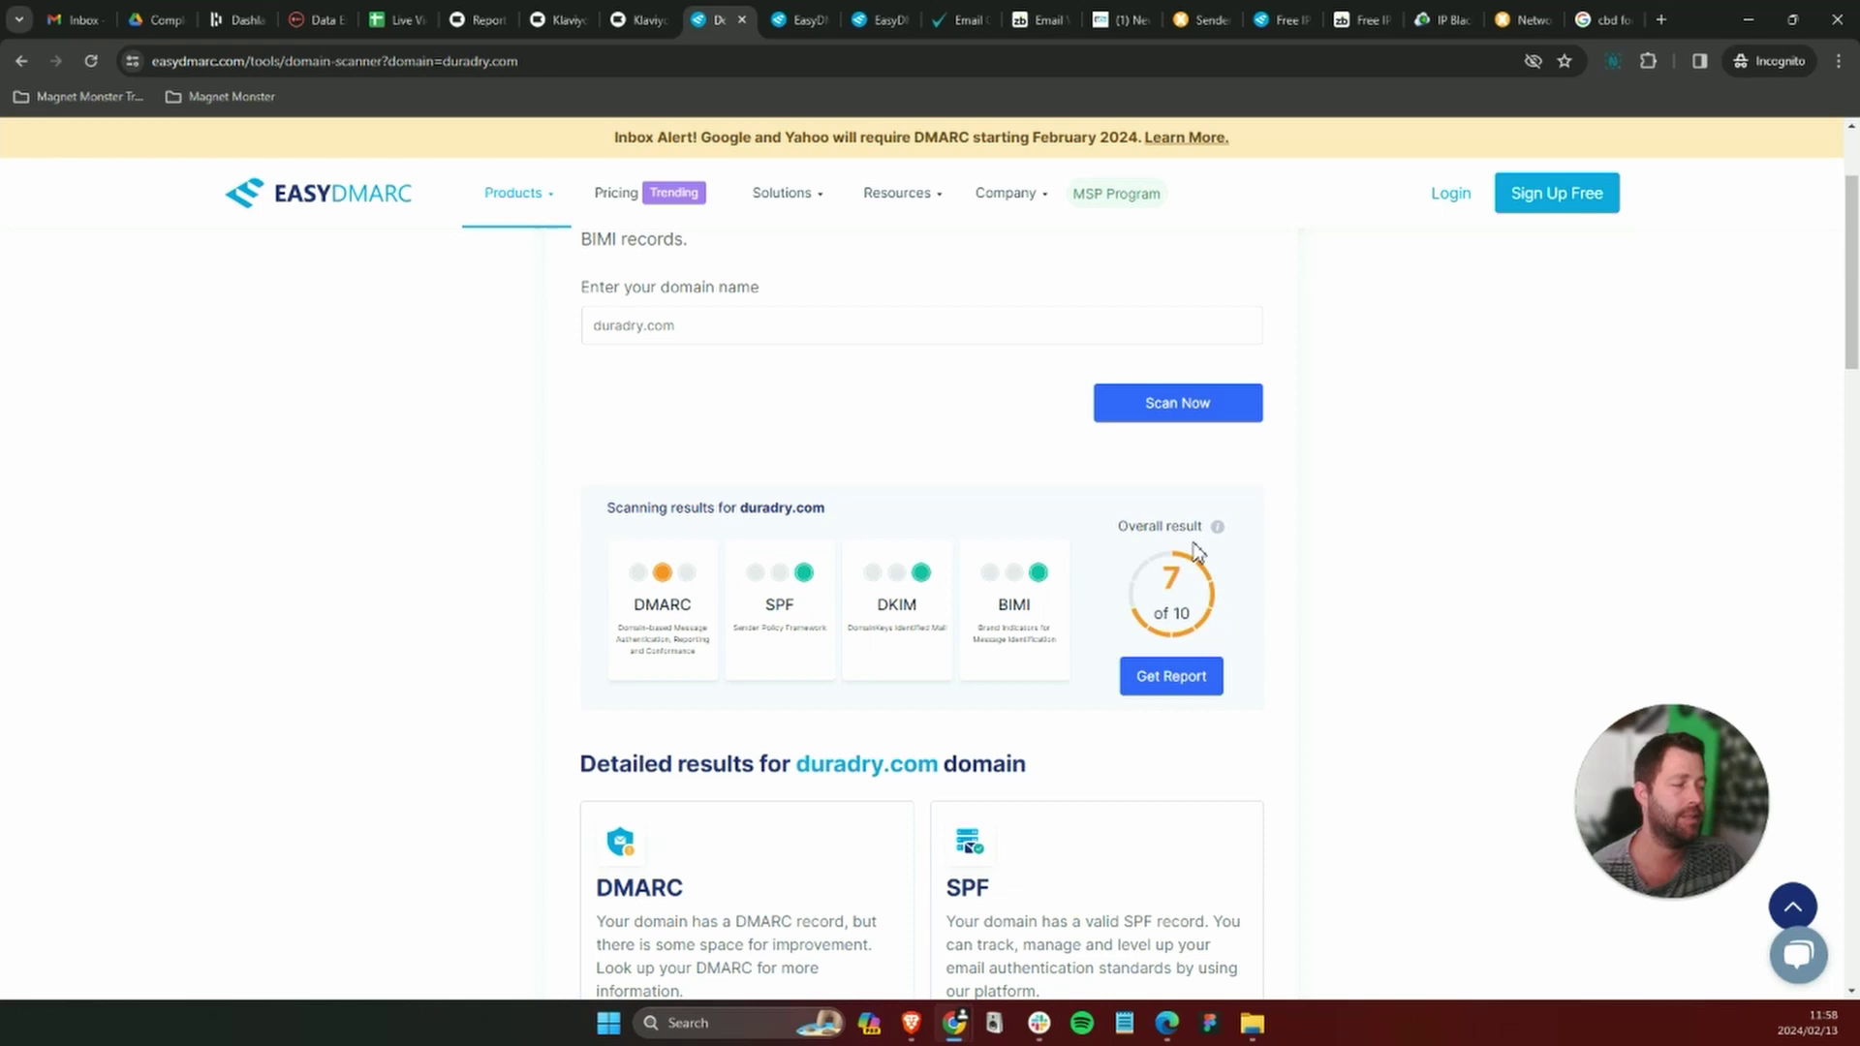
scroll(685, 605, down, 1)
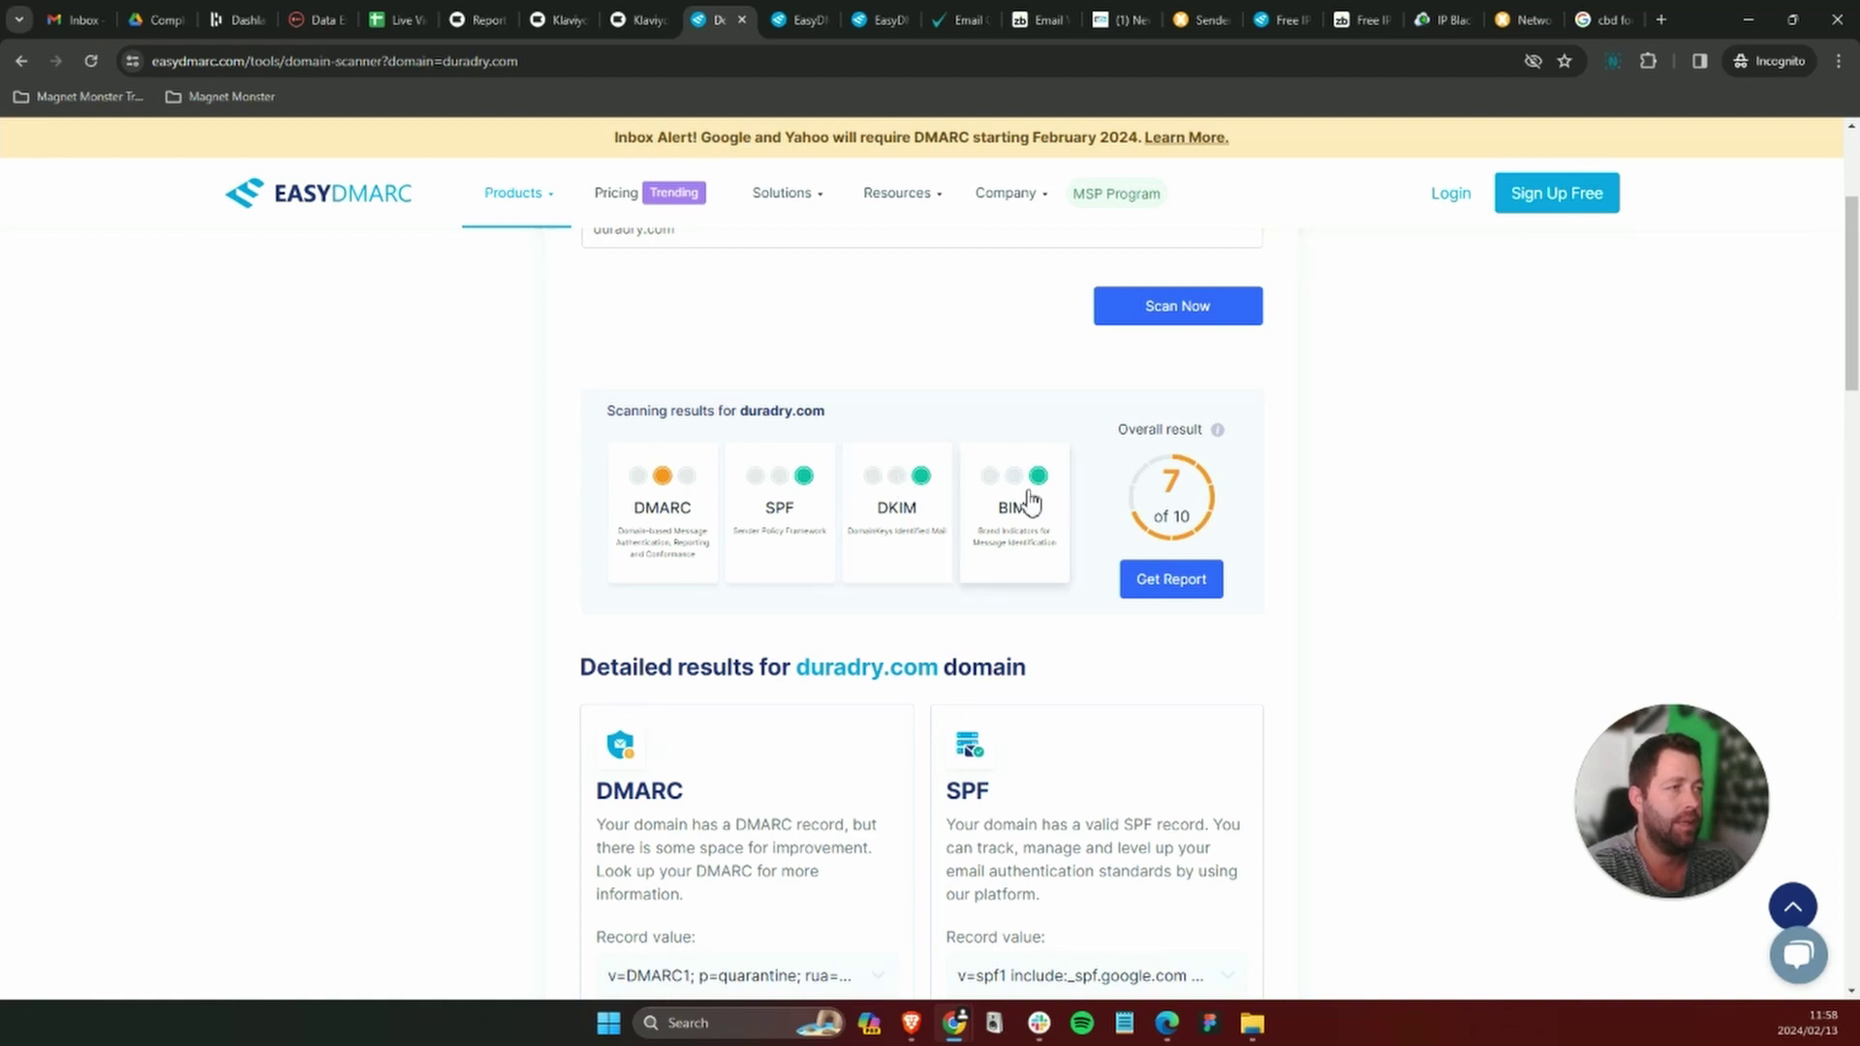
scroll(1029, 504, down, 3)
scroll(1080, 772, down, 2)
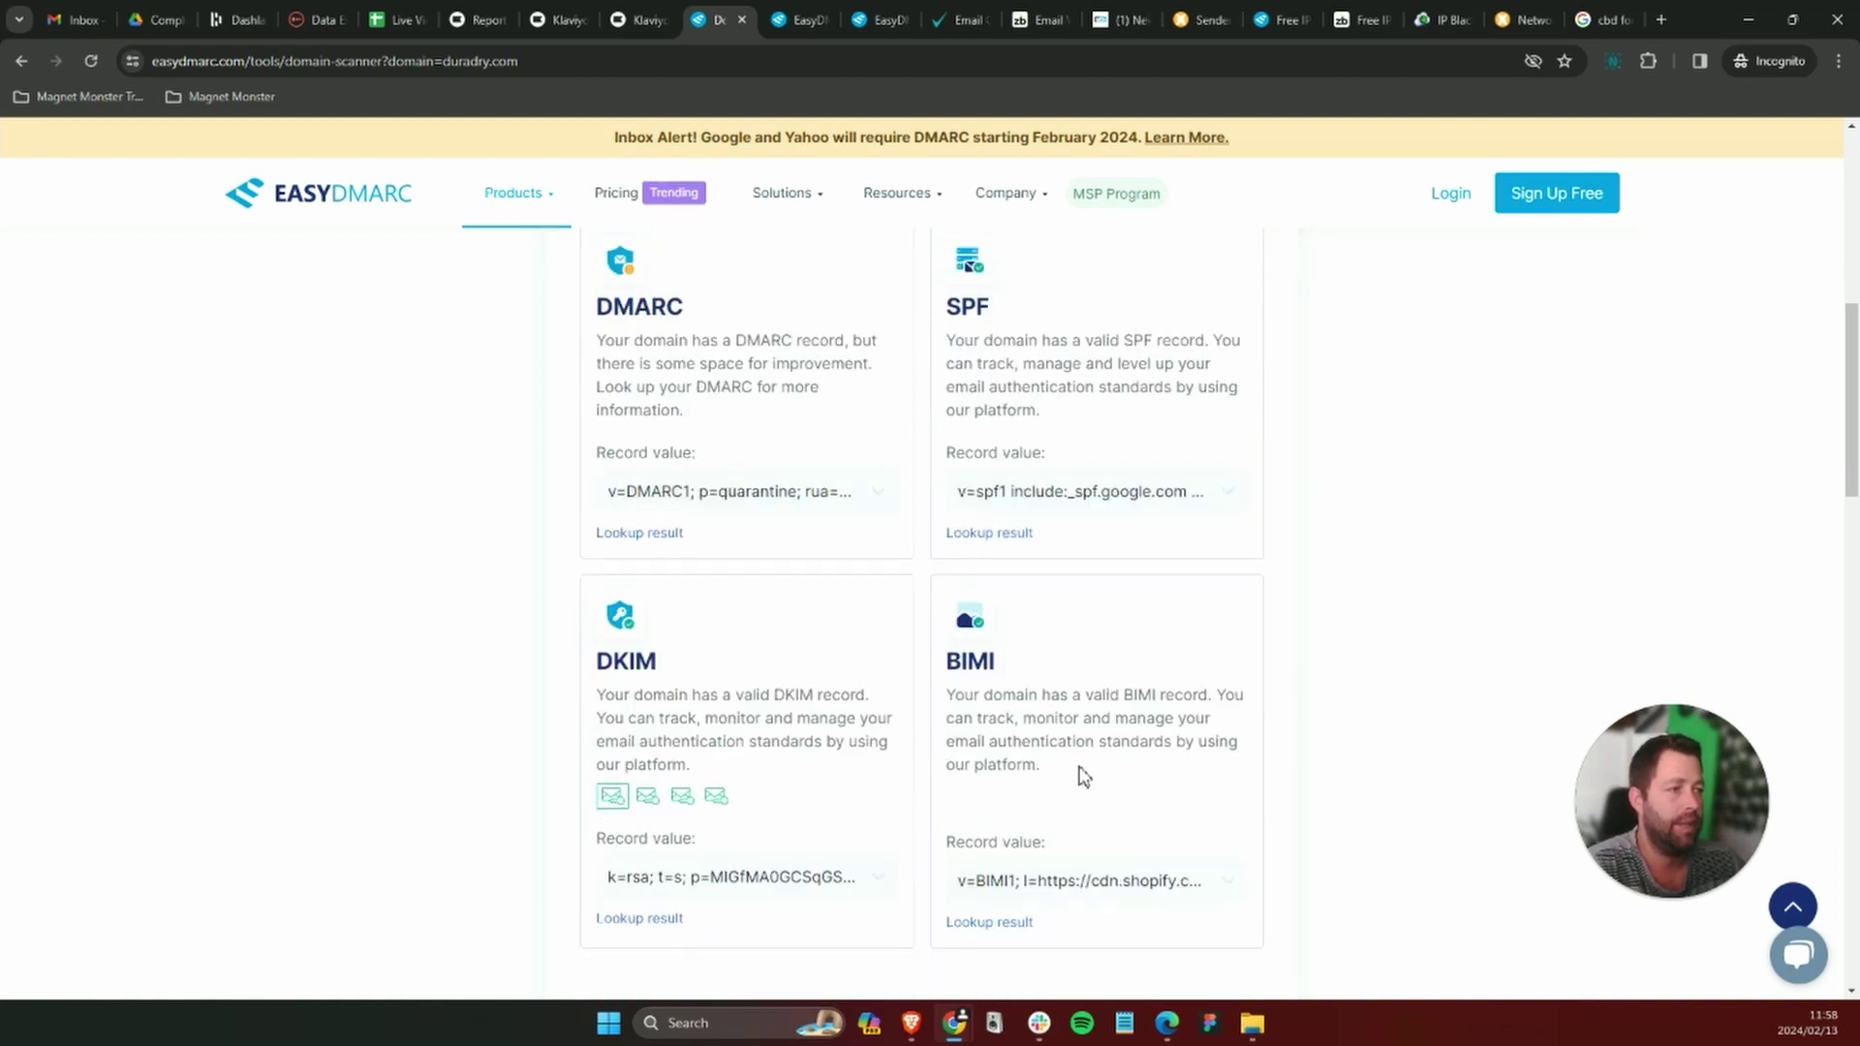
scroll(685, 752, down, 2)
scroll(686, 748, up, 5)
scroll(686, 748, up, 1)
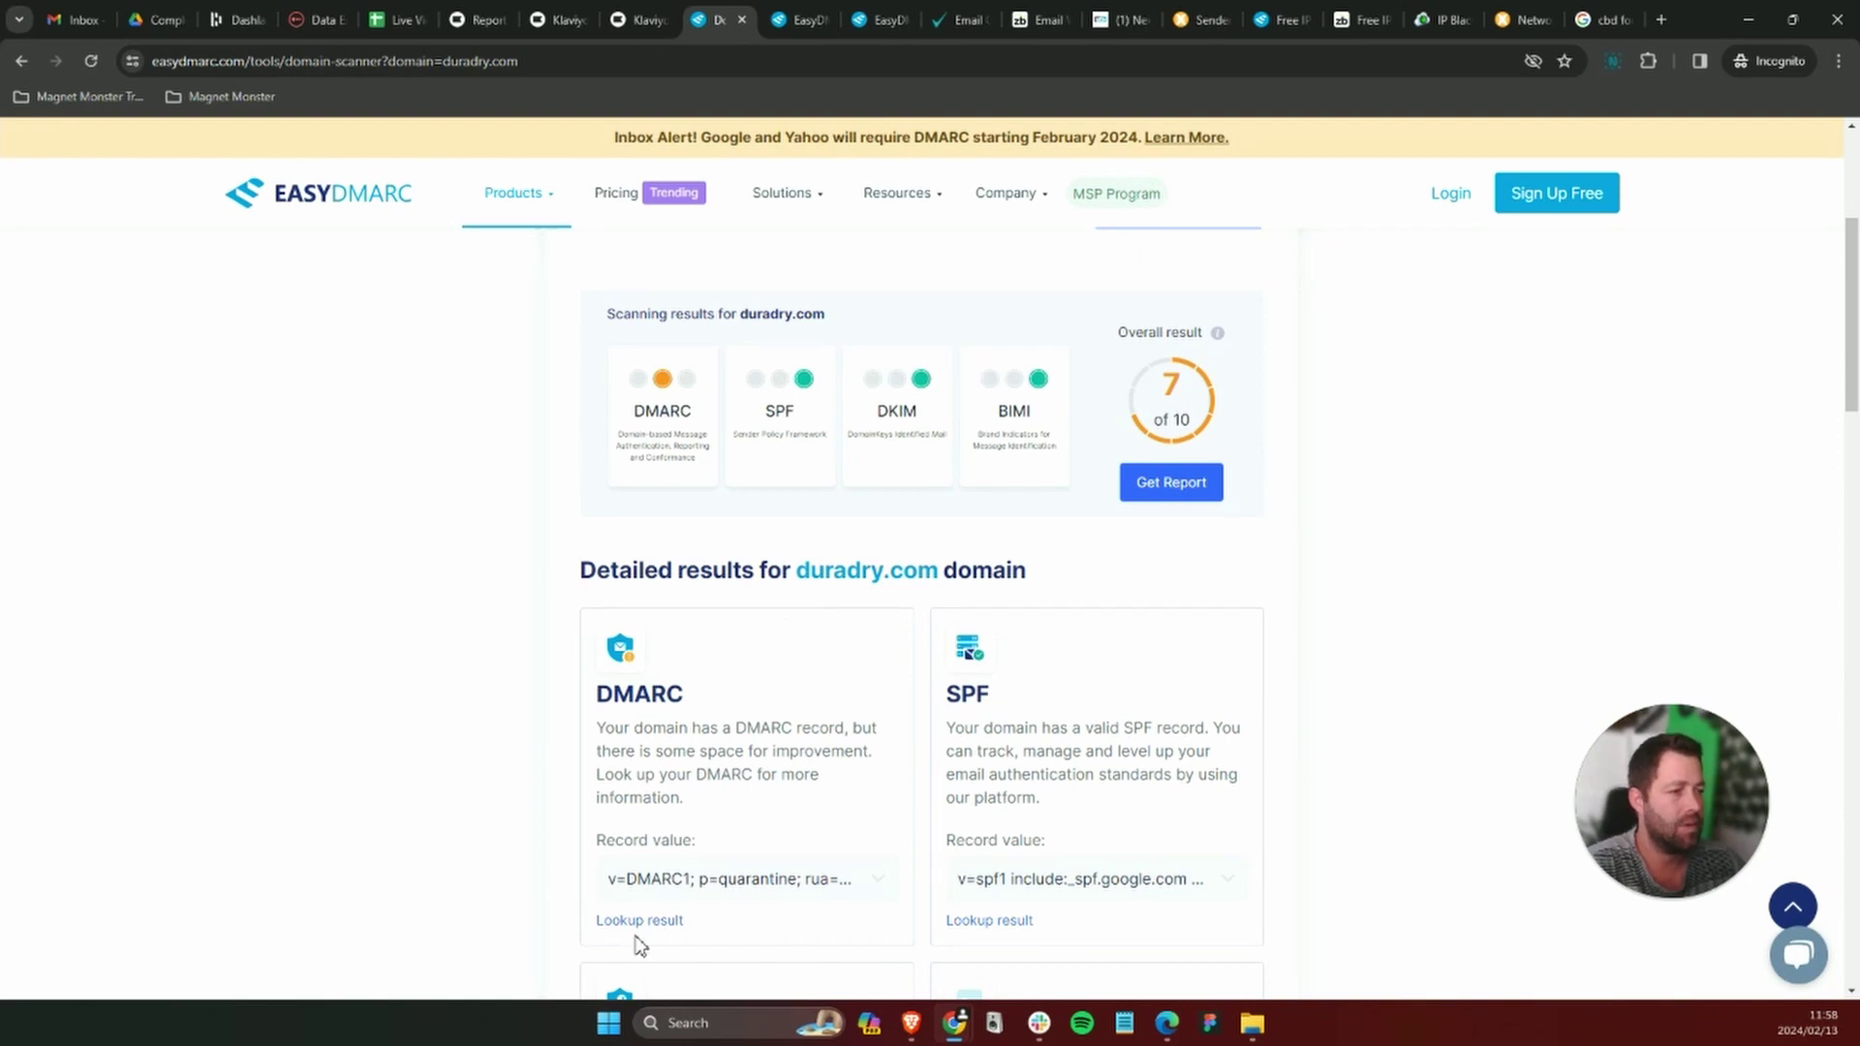
Review the drinkolipop.com domain risk assessment results.
click(780, 21)
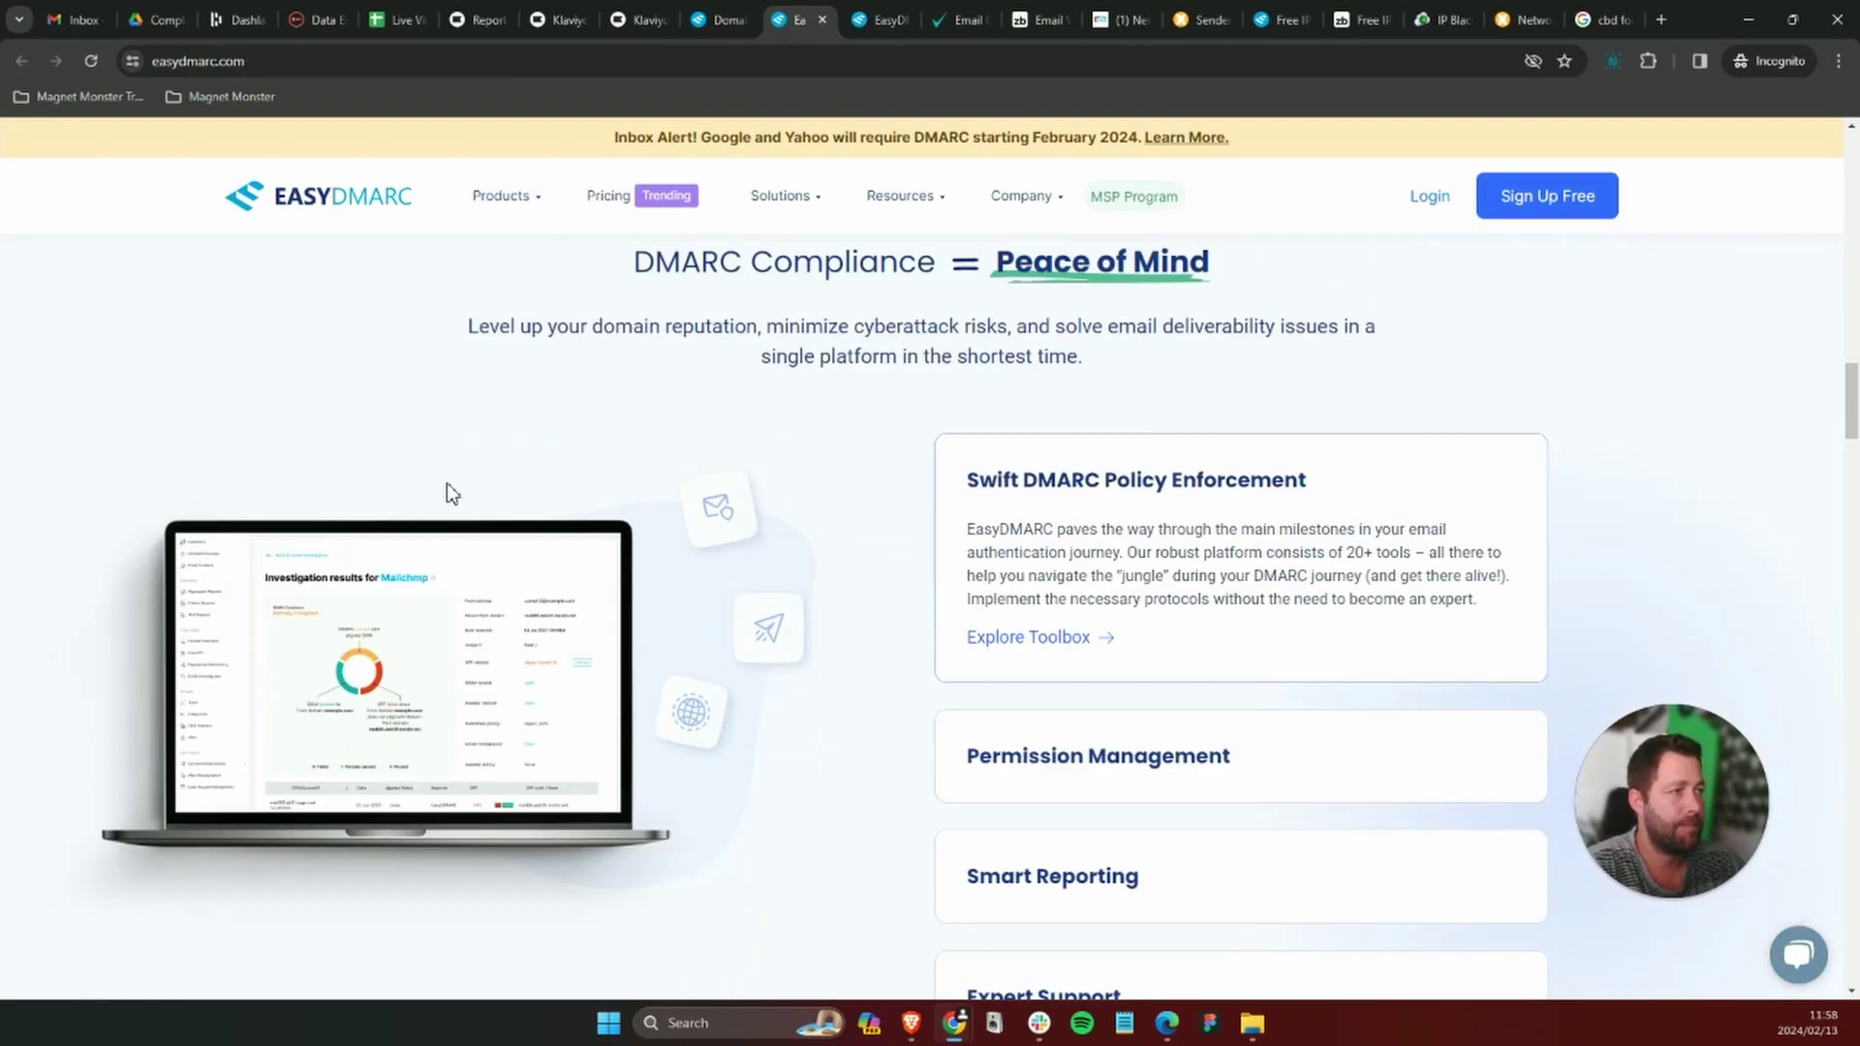
scroll(451, 494, down, 20)
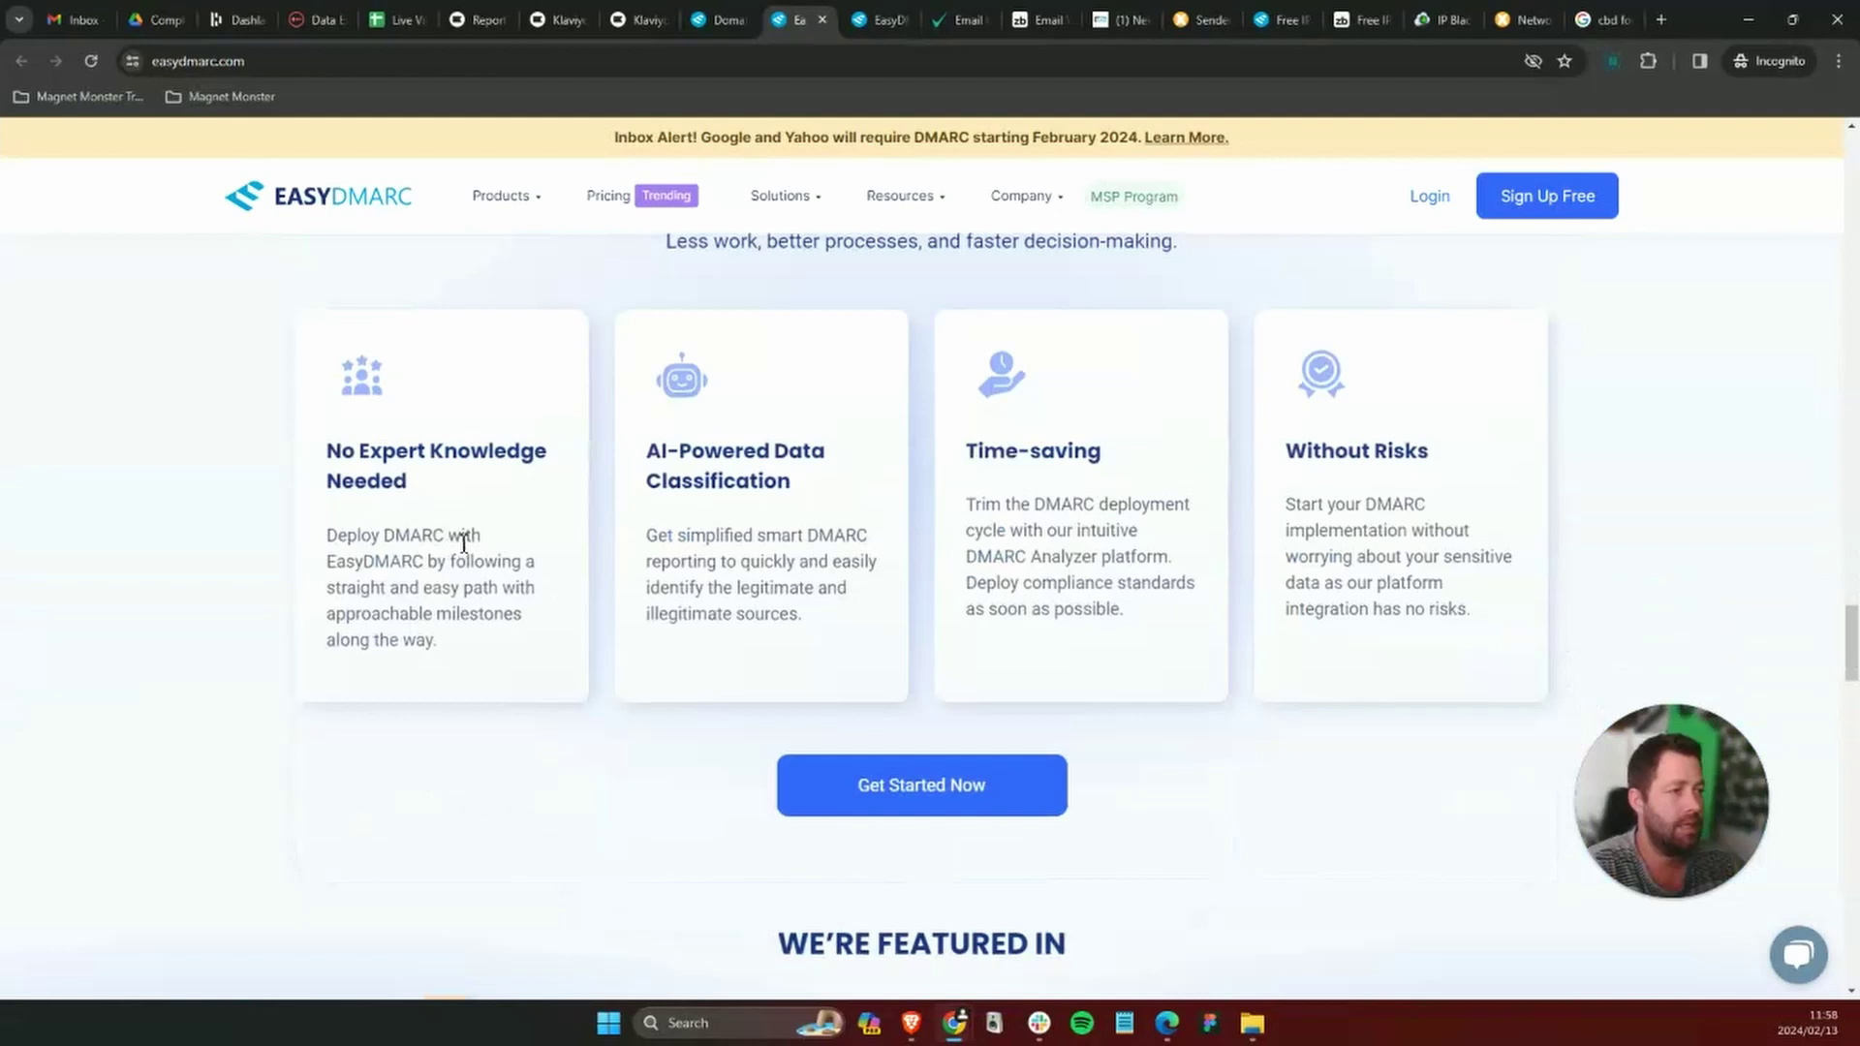
scroll(463, 545, down, 5)
scroll(819, 469, up, 20)
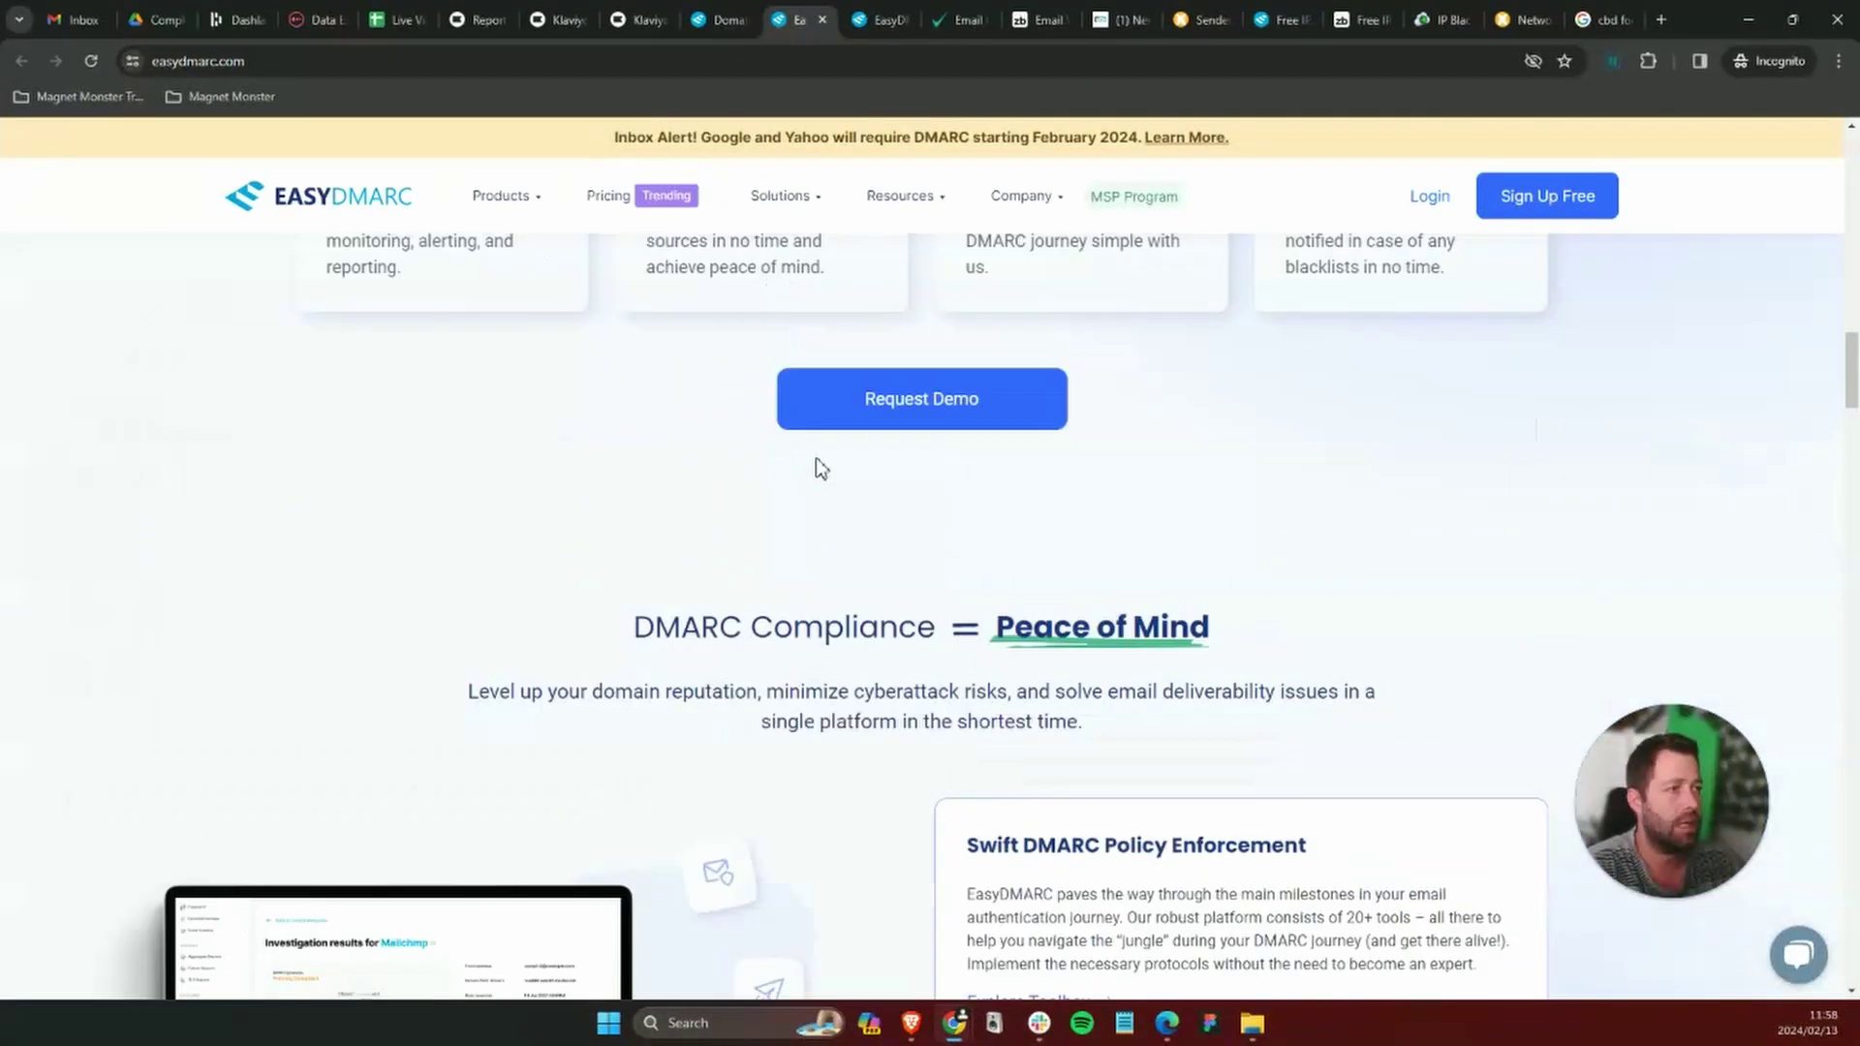
scroll(815, 459, up, 10)
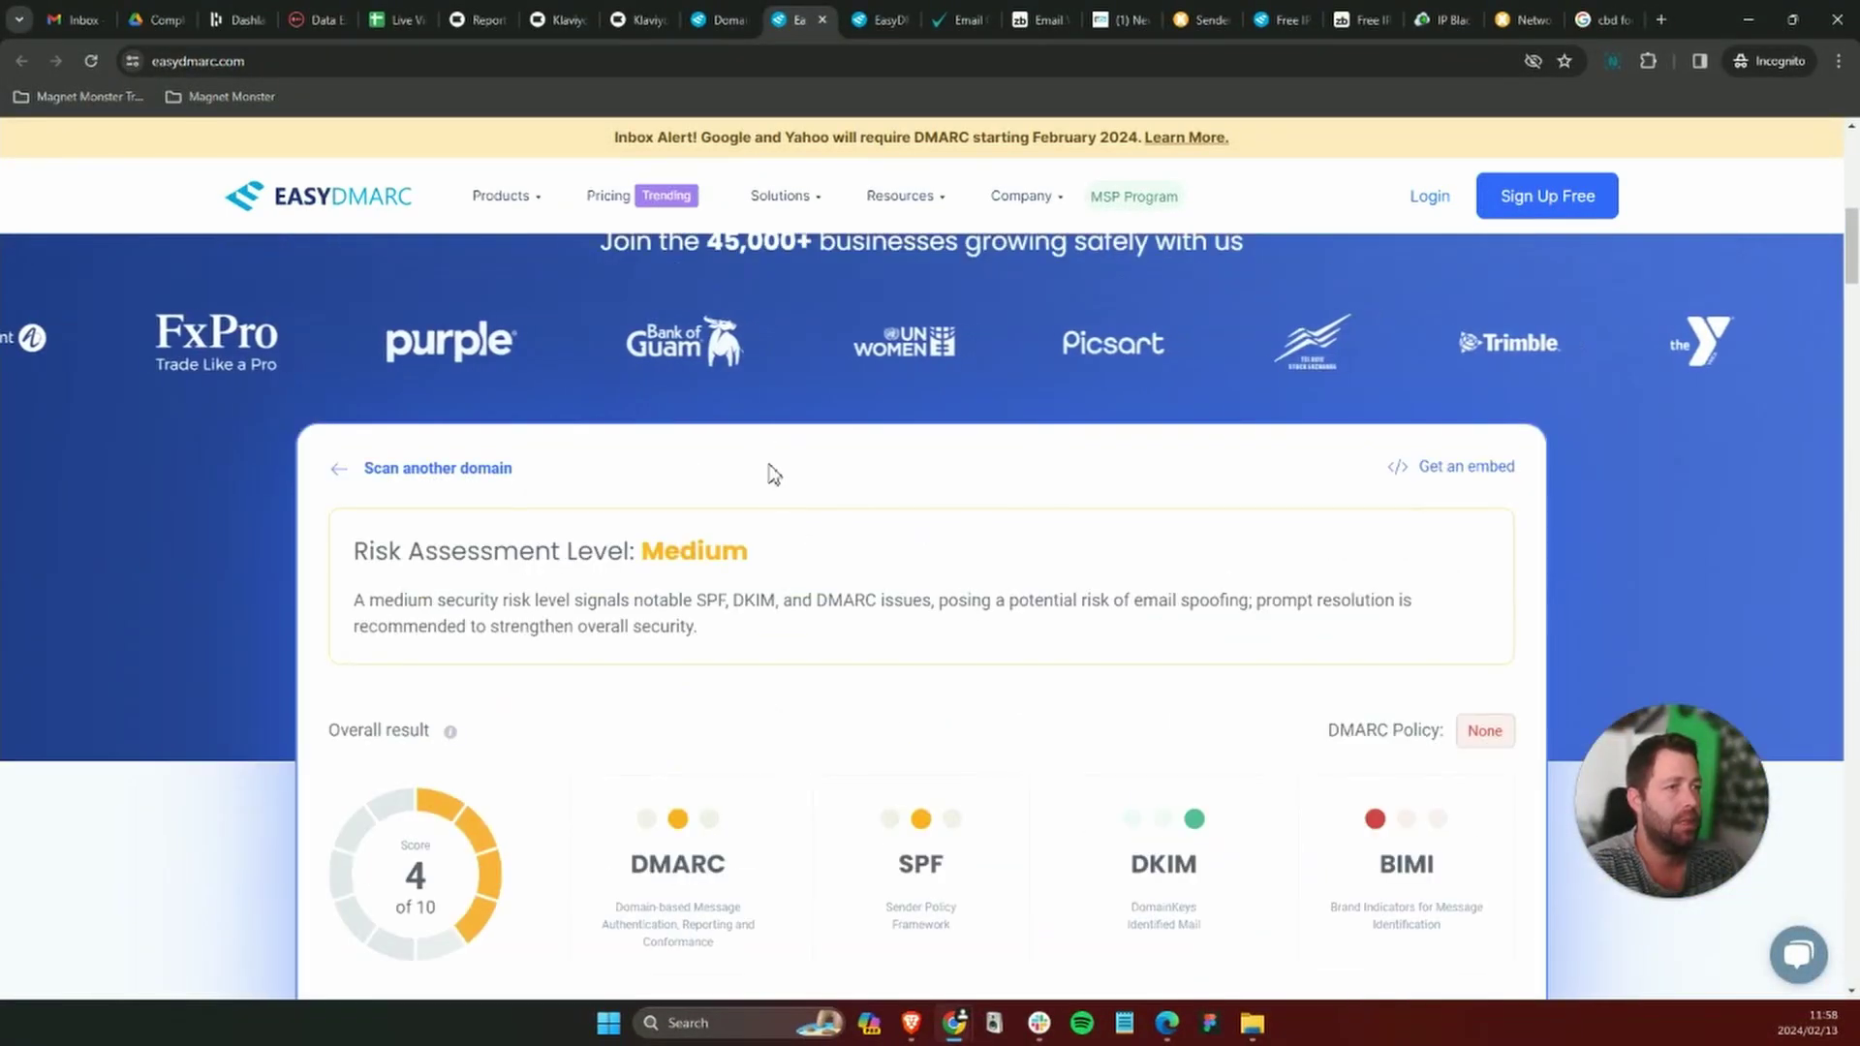
scroll(781, 499, up, 10)
scroll(792, 521, down, 5)
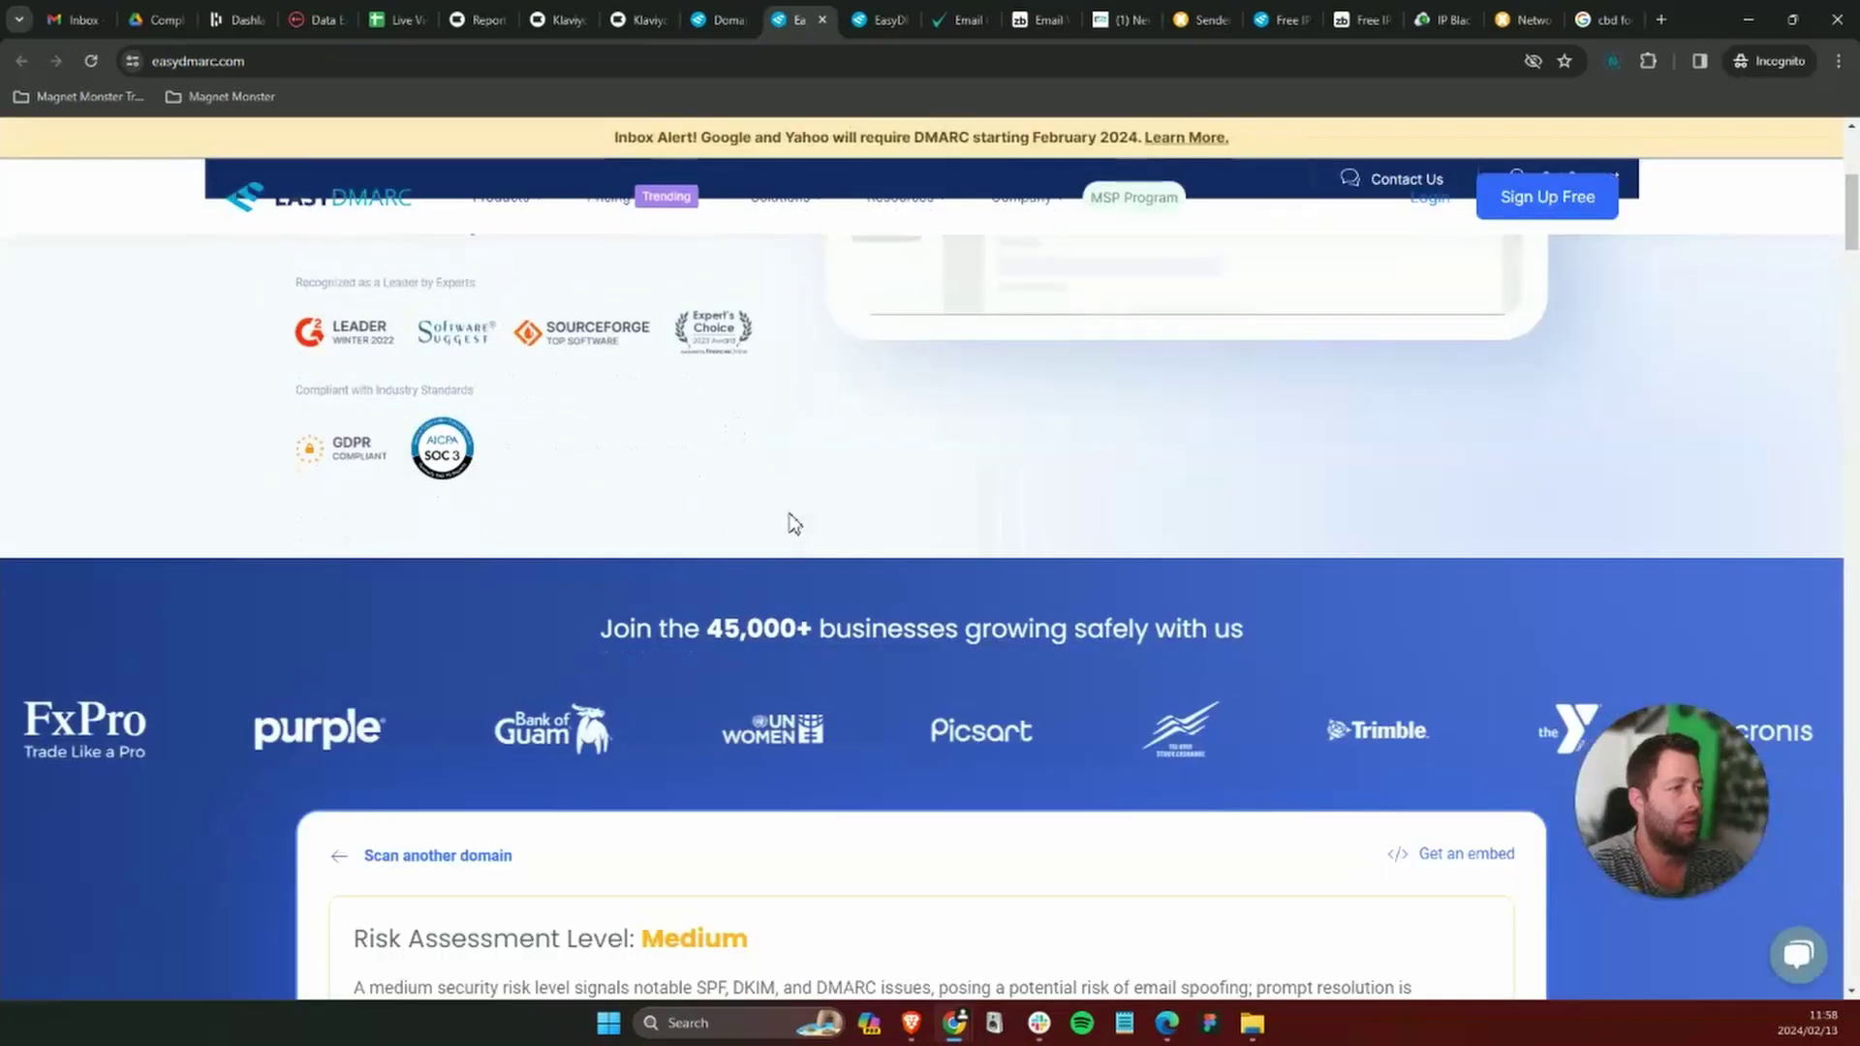
scroll(795, 524, down, 4)
scroll(797, 527, down, 3)
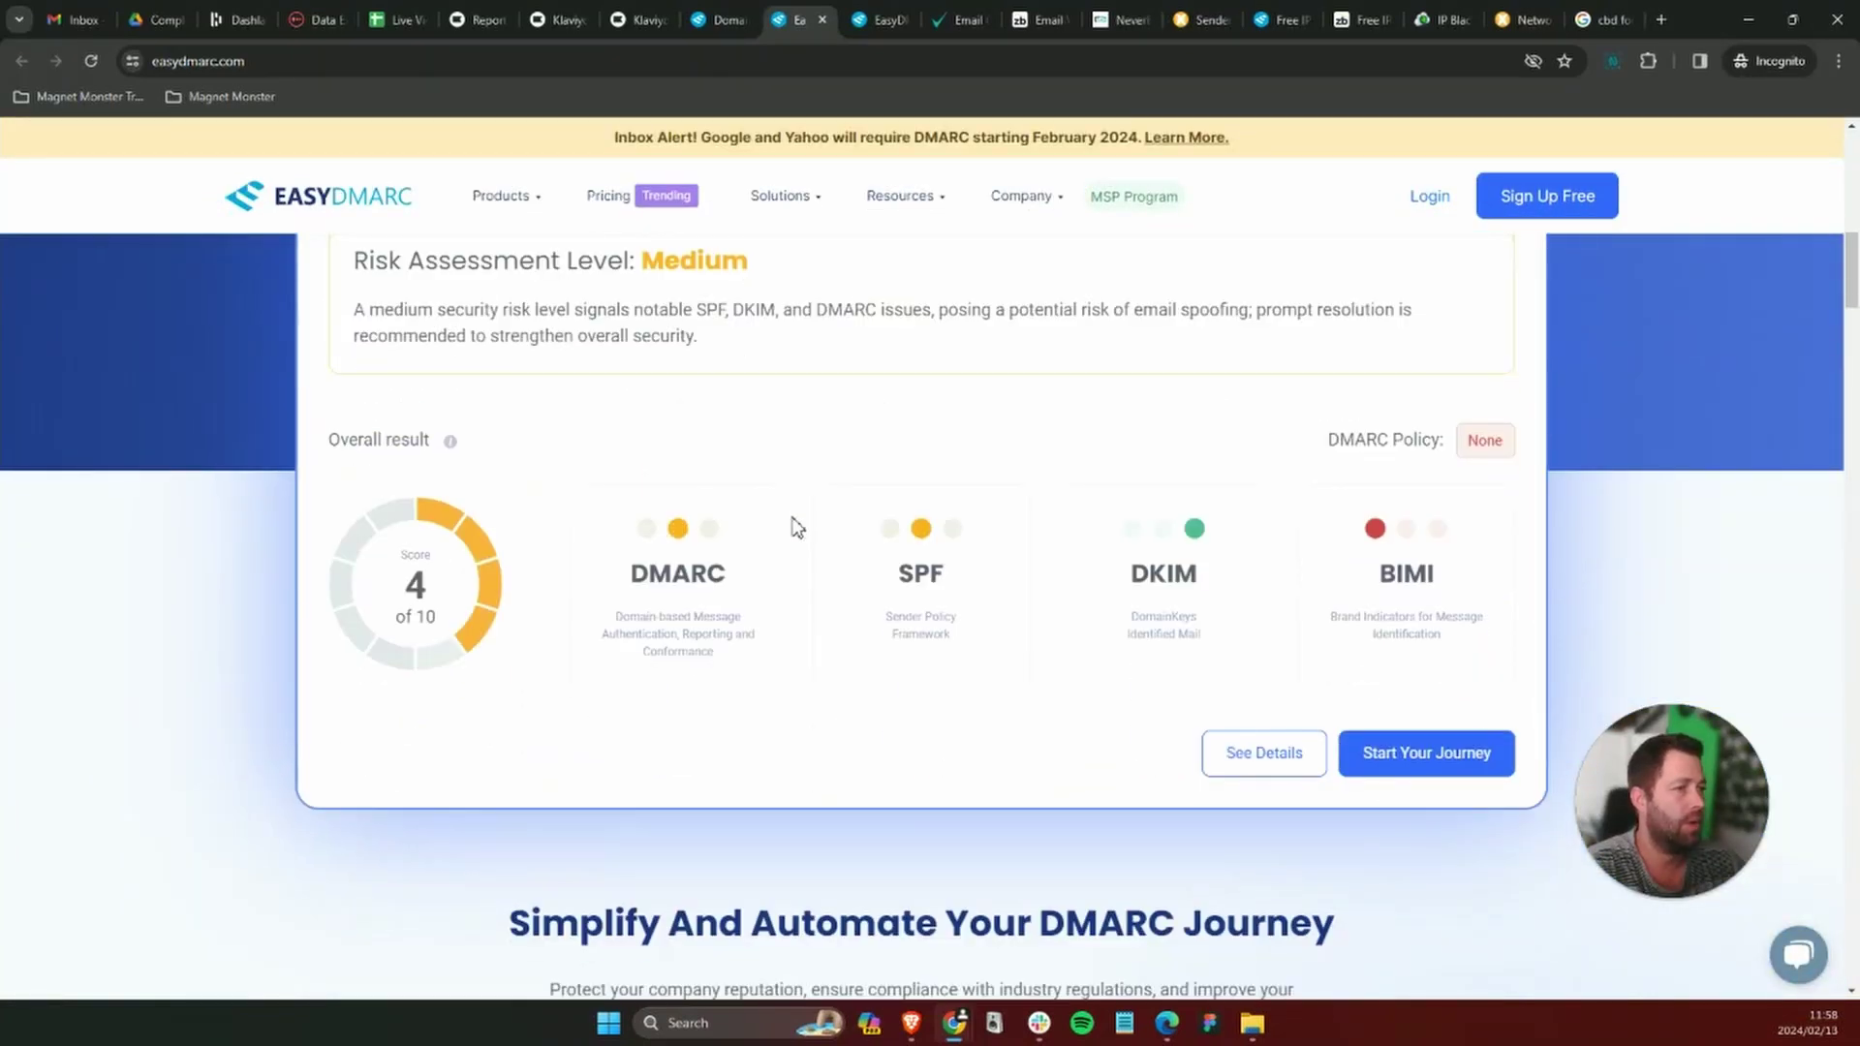
scroll(794, 530, up, 3)
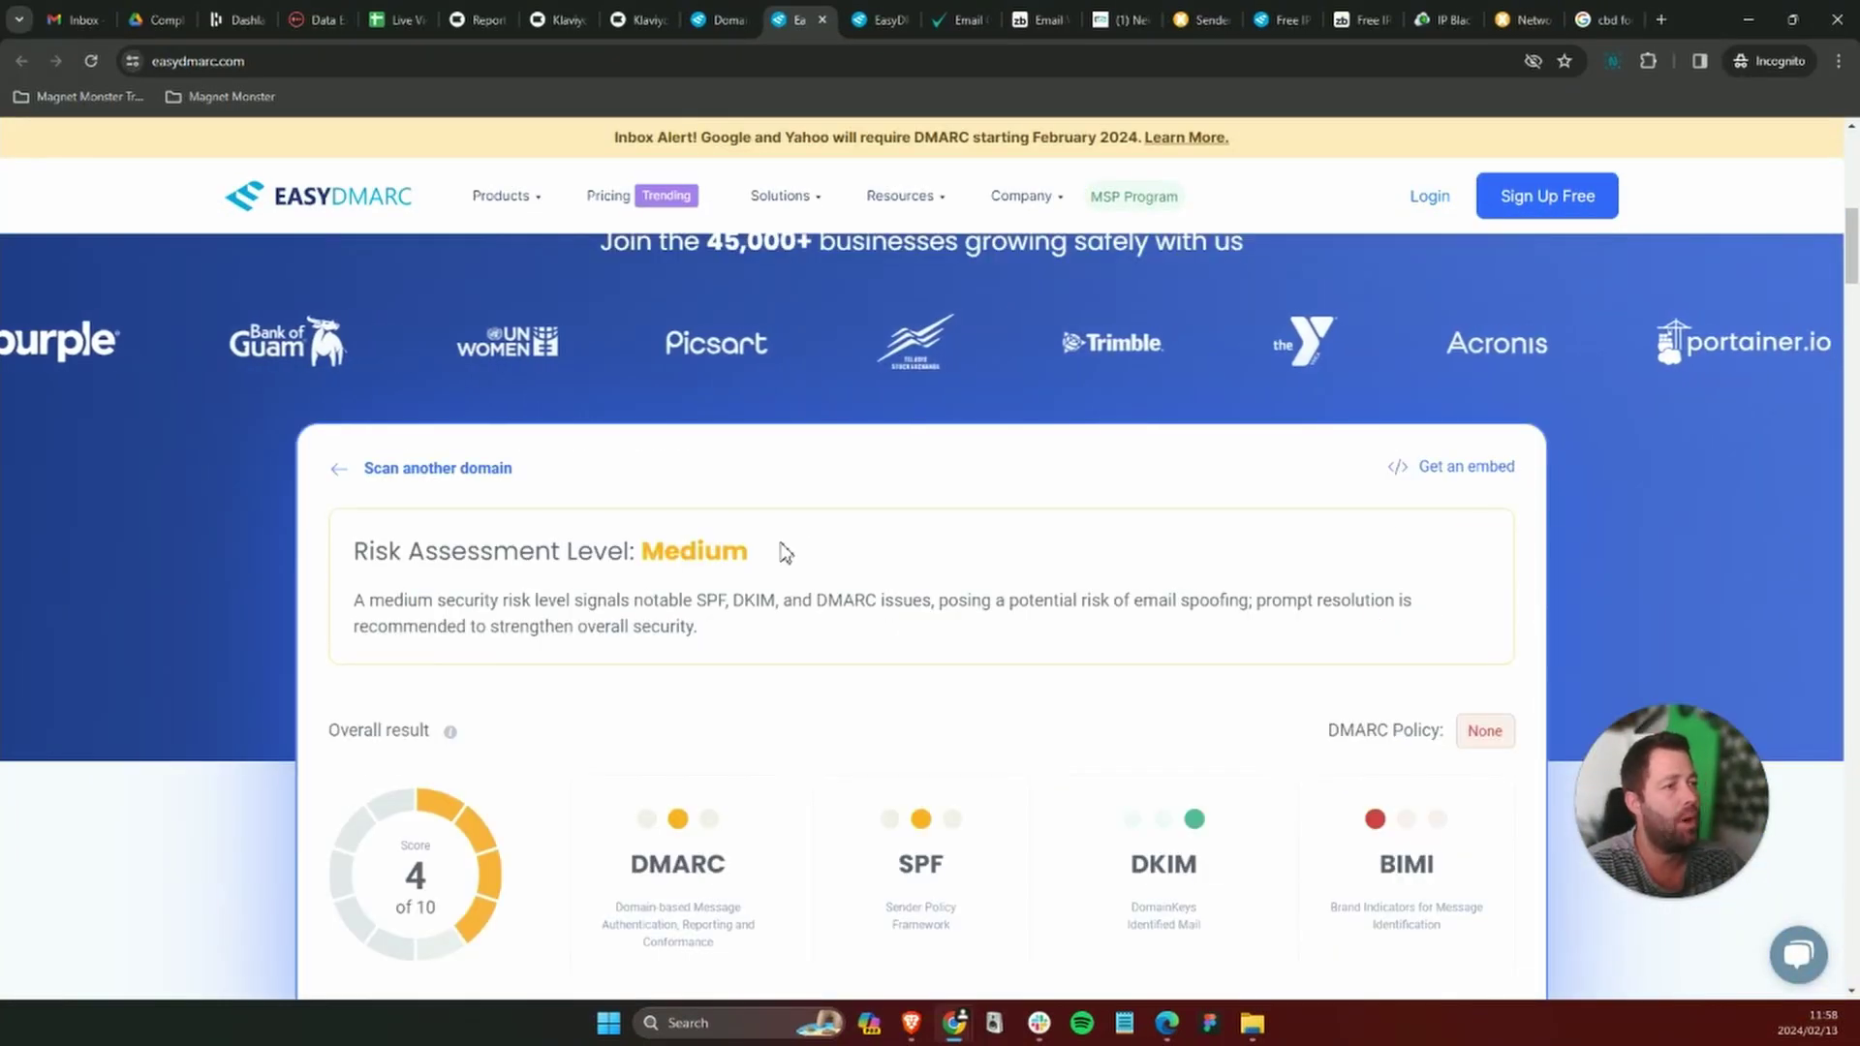
scroll(780, 548, down, 2)
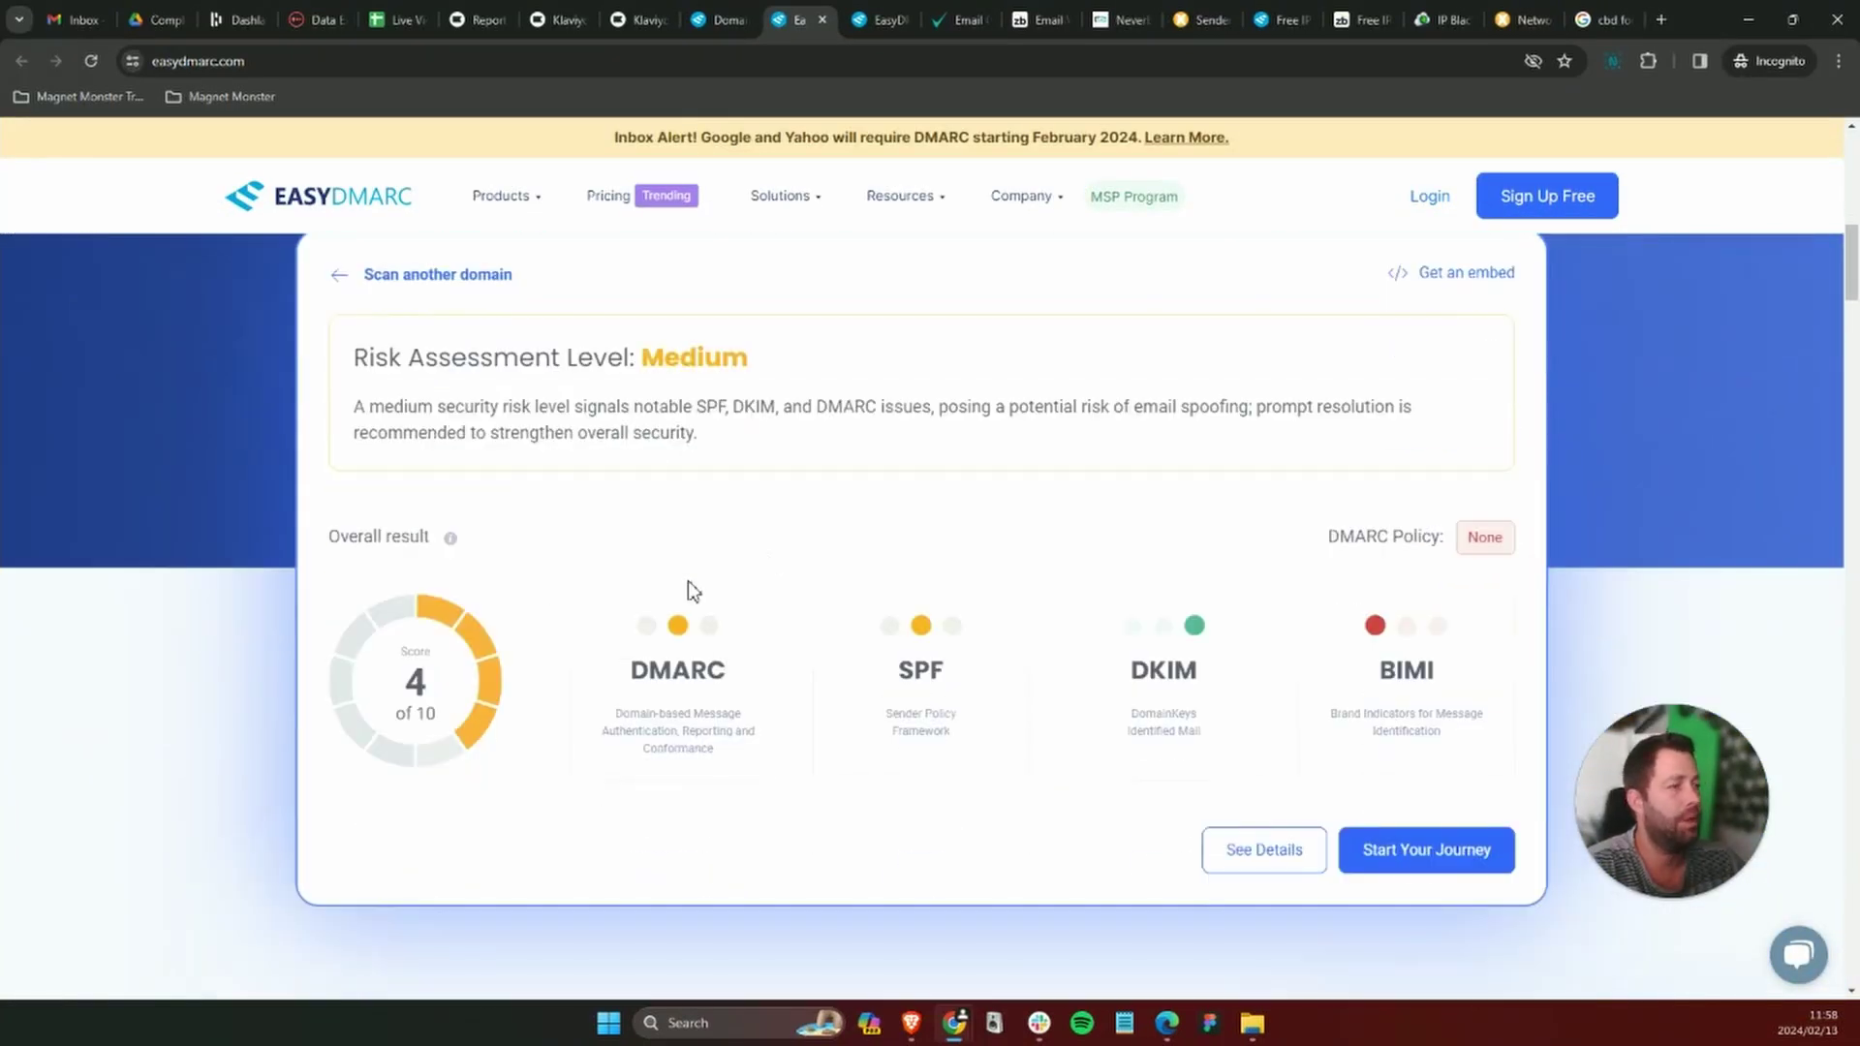
Check the BIMI lookup to confirm drinkolipop.com has no BIMI record.
click(1412, 645)
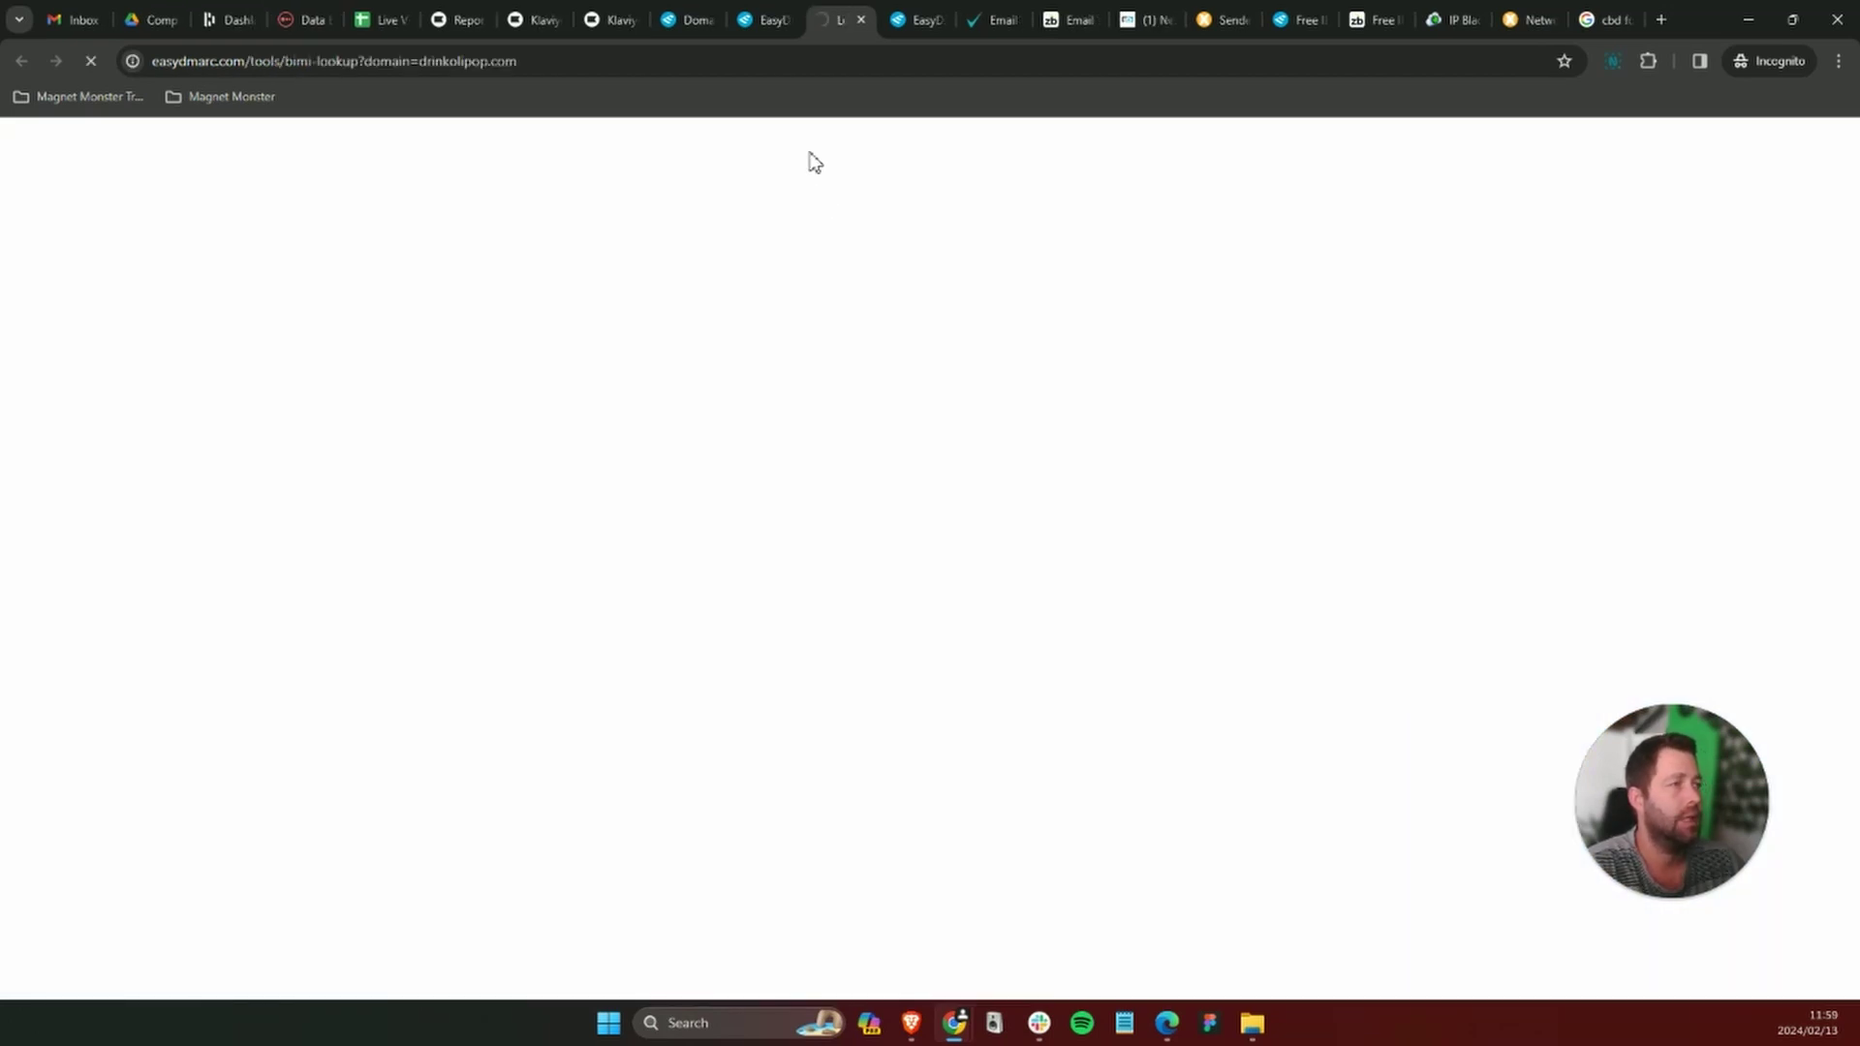
scroll(934, 592, down, 3)
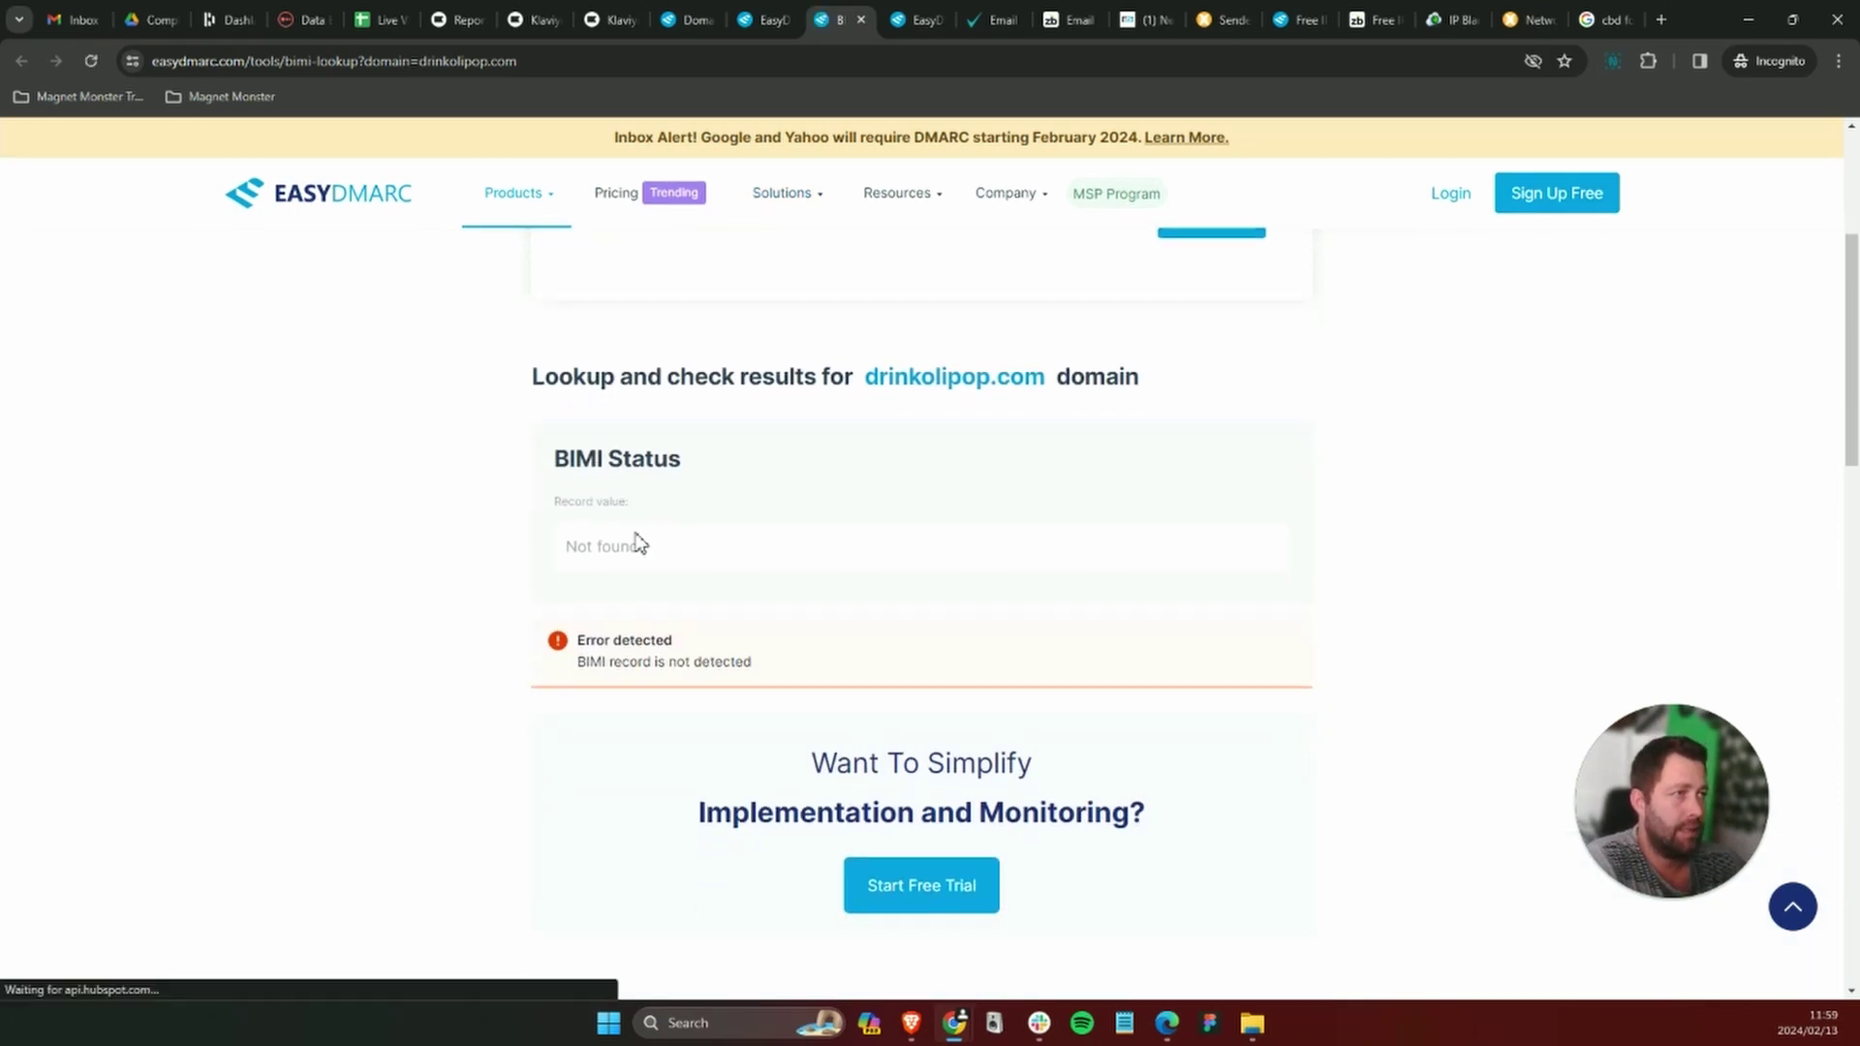
scroll(487, 553, down, 5)
scroll(713, 531, up, 3)
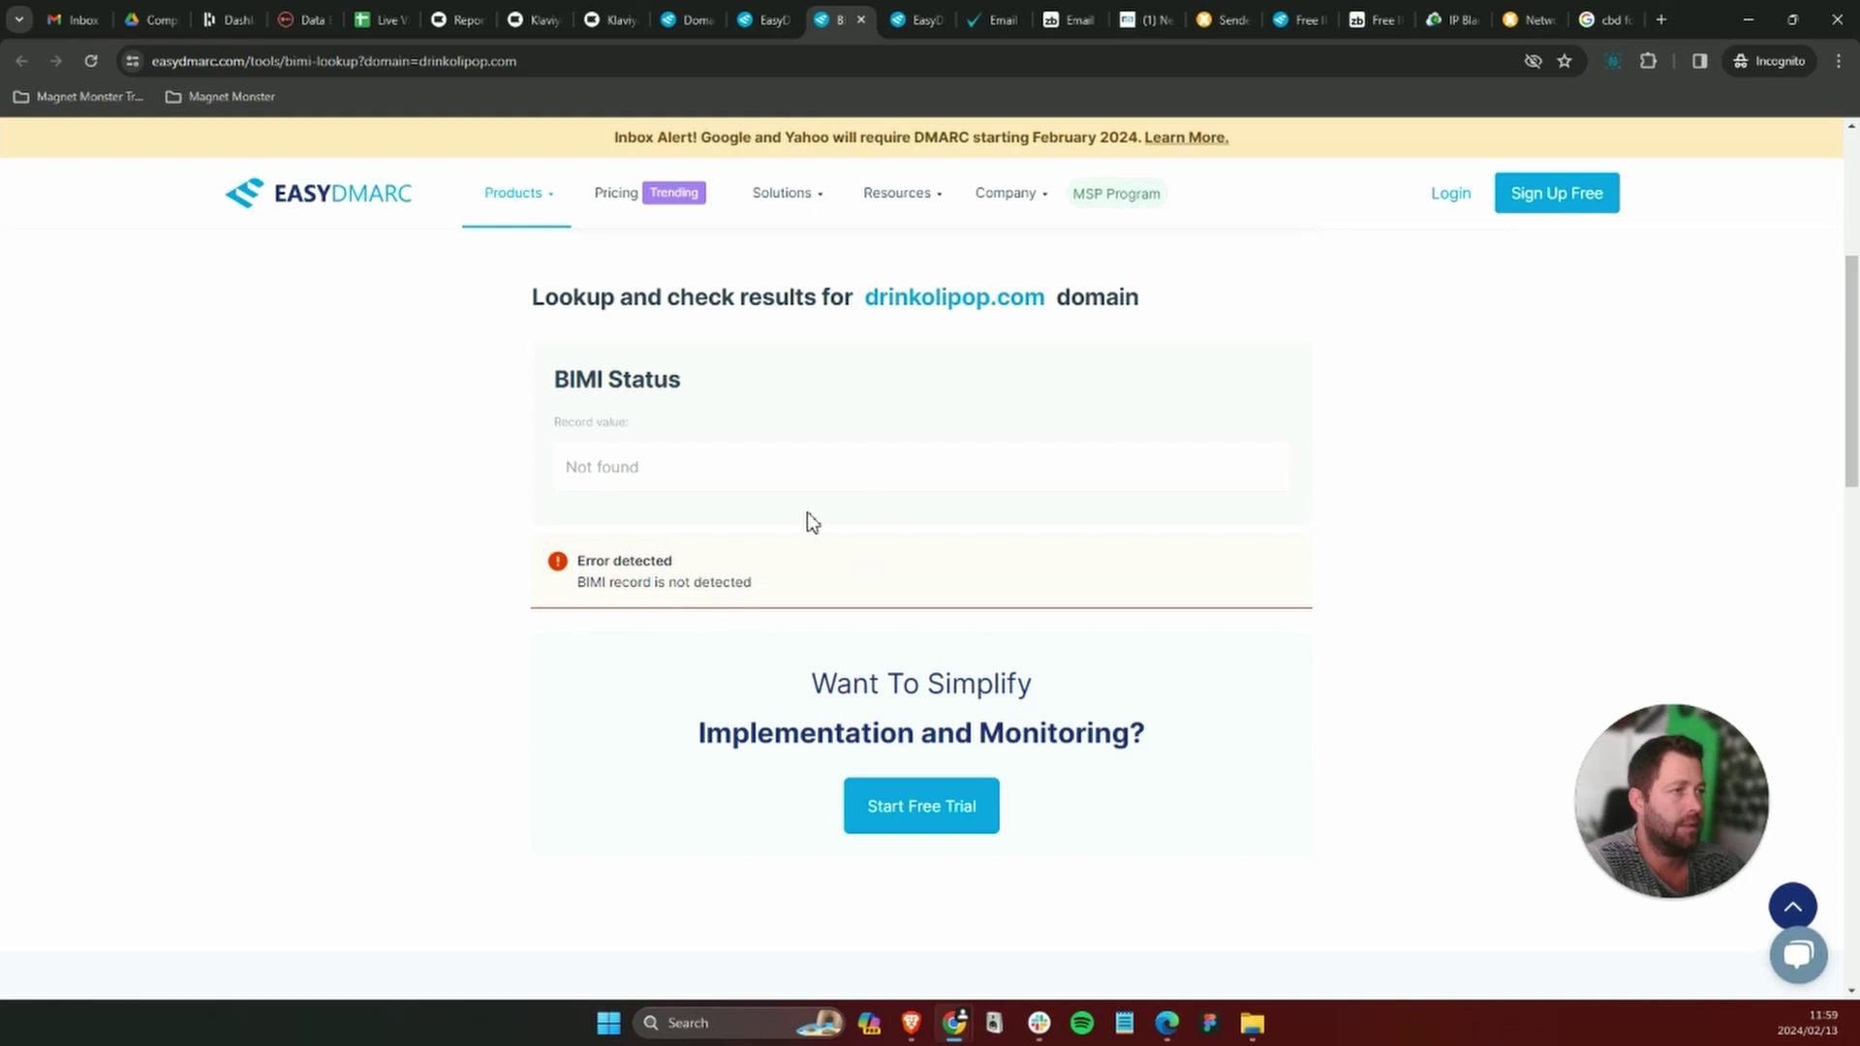
scroll(811, 524, up, 4)
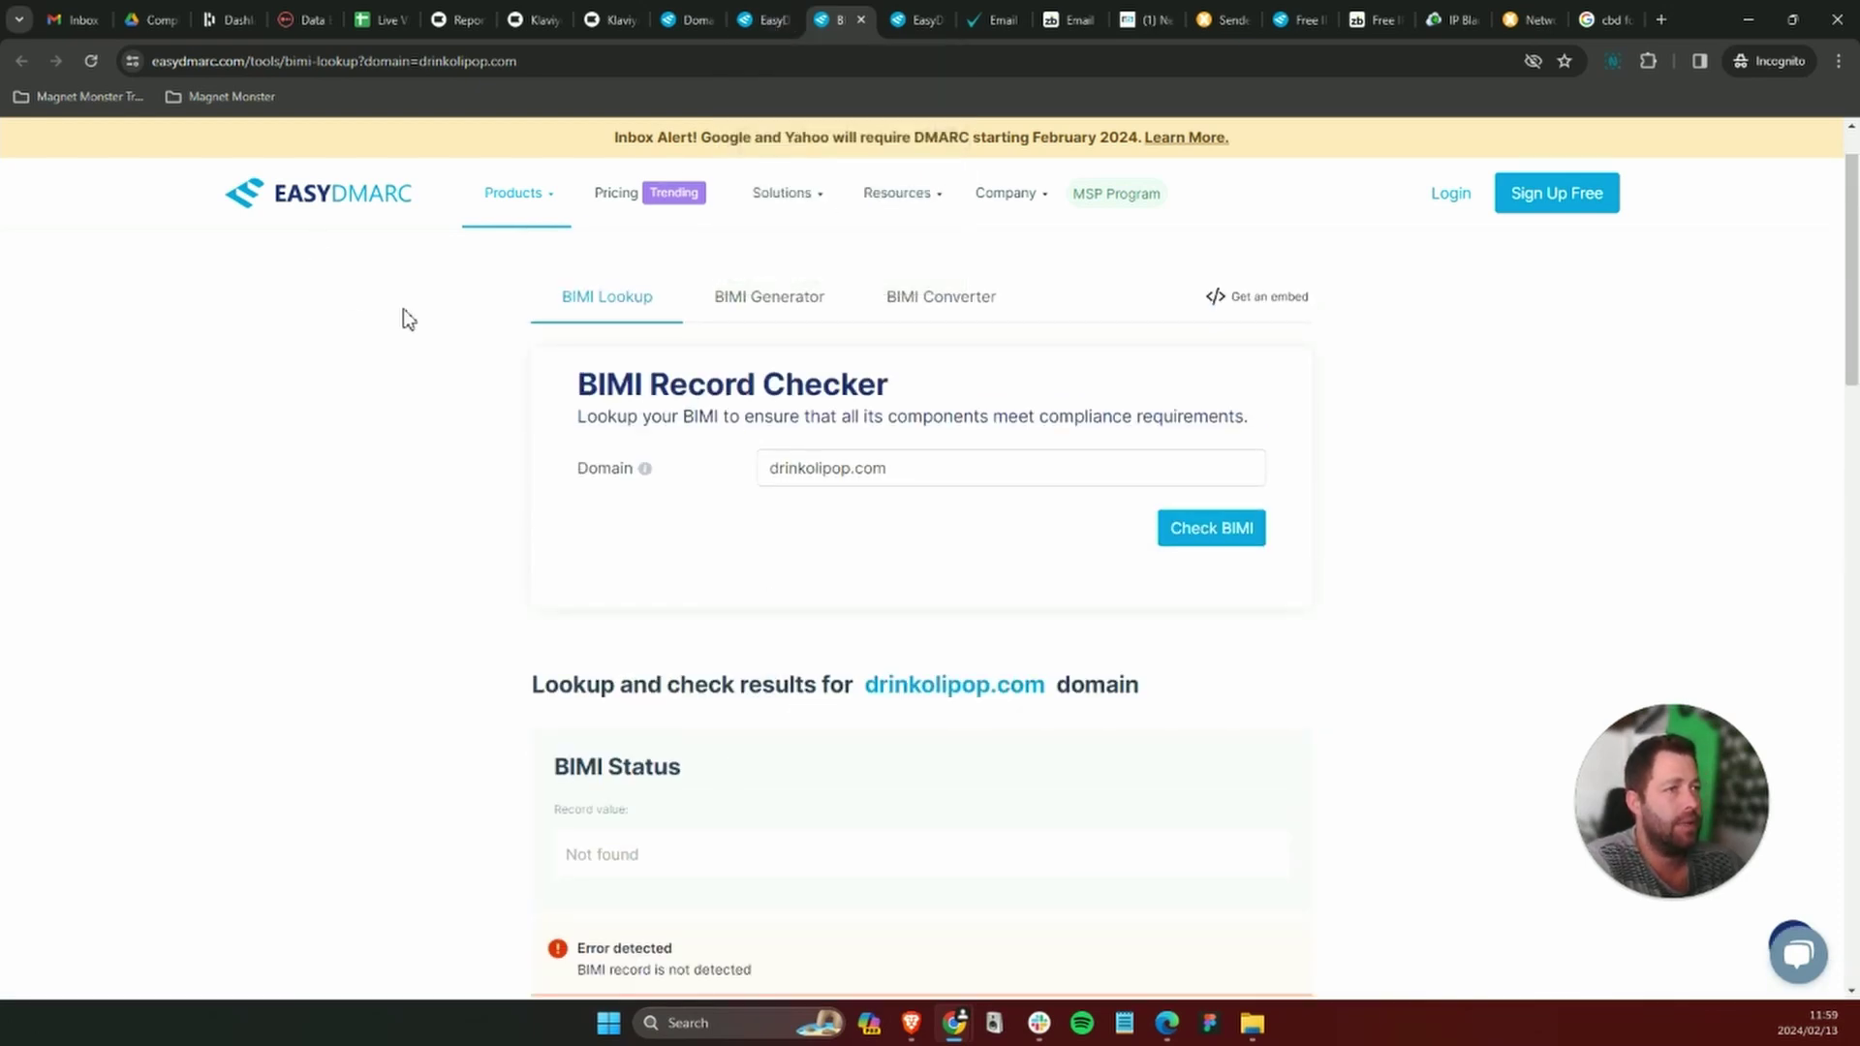
click(768, 19)
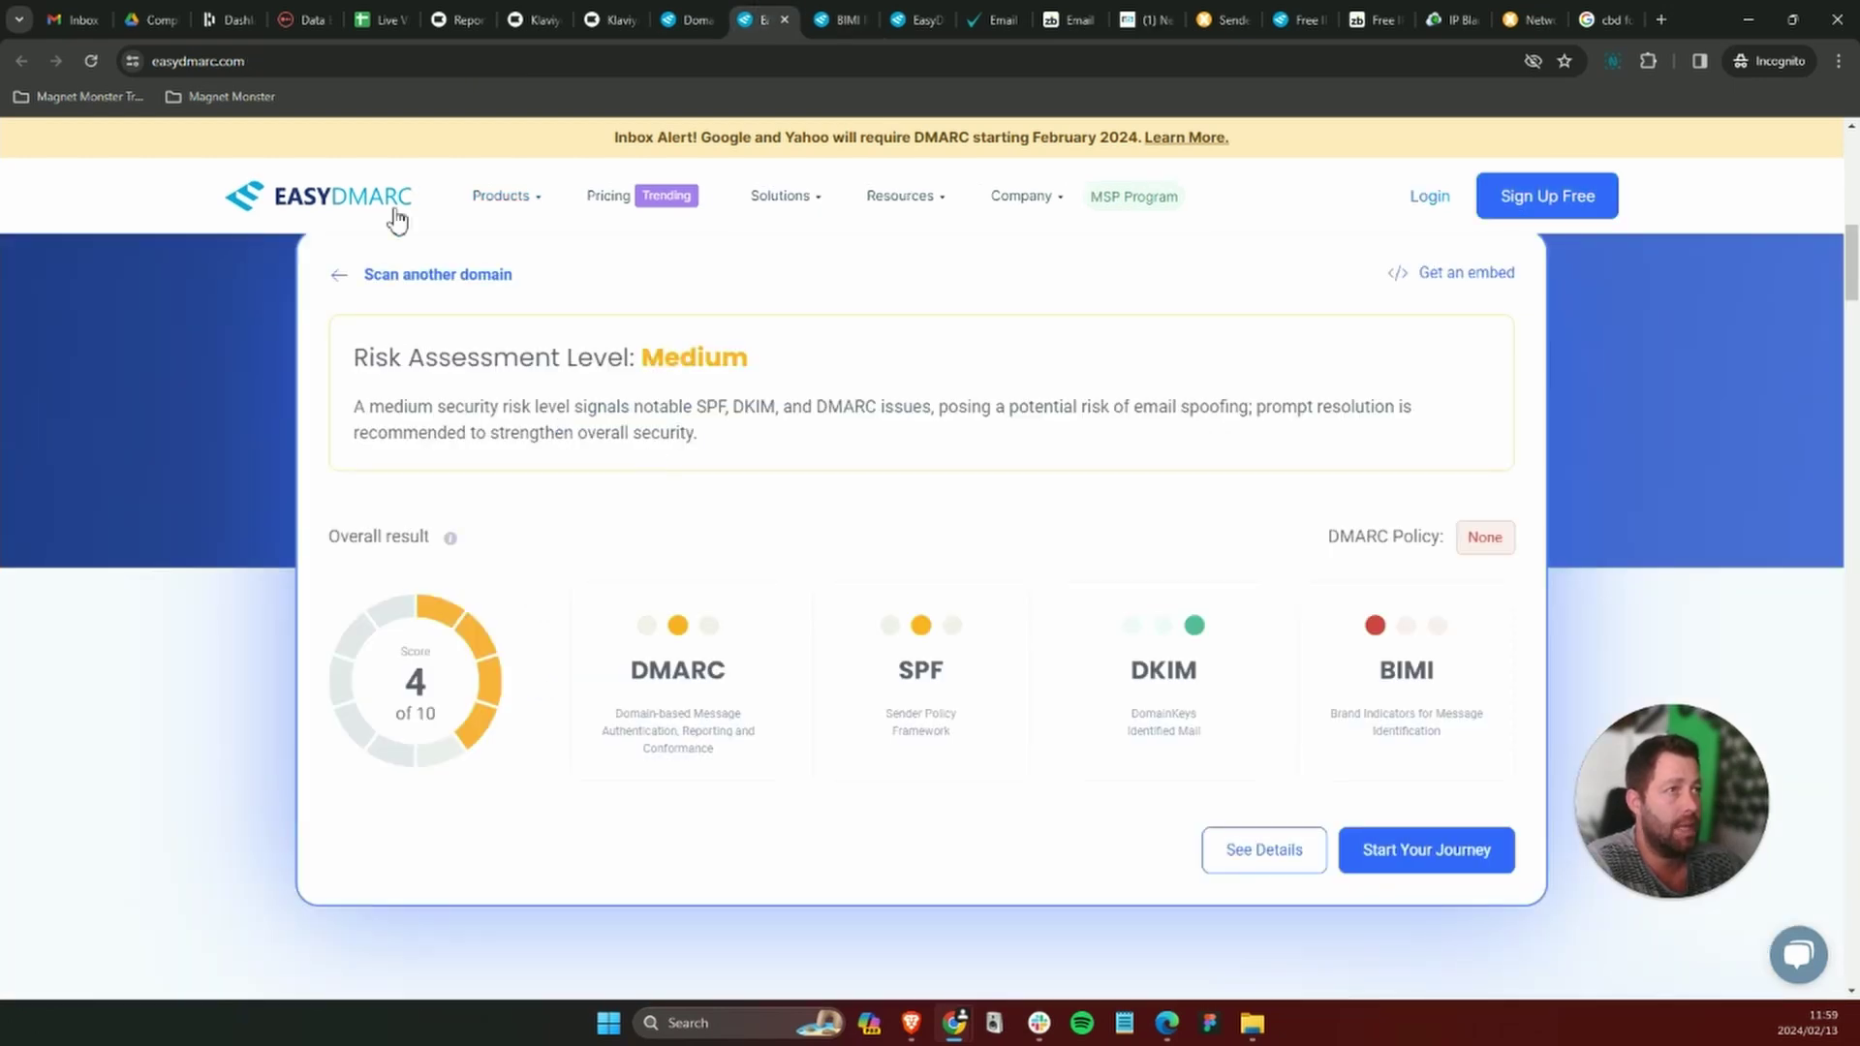
click(383, 20)
Score DMARC, DKIM and SPF at 50% and BIMI at 0% in C5–C8.
click(648, 443)
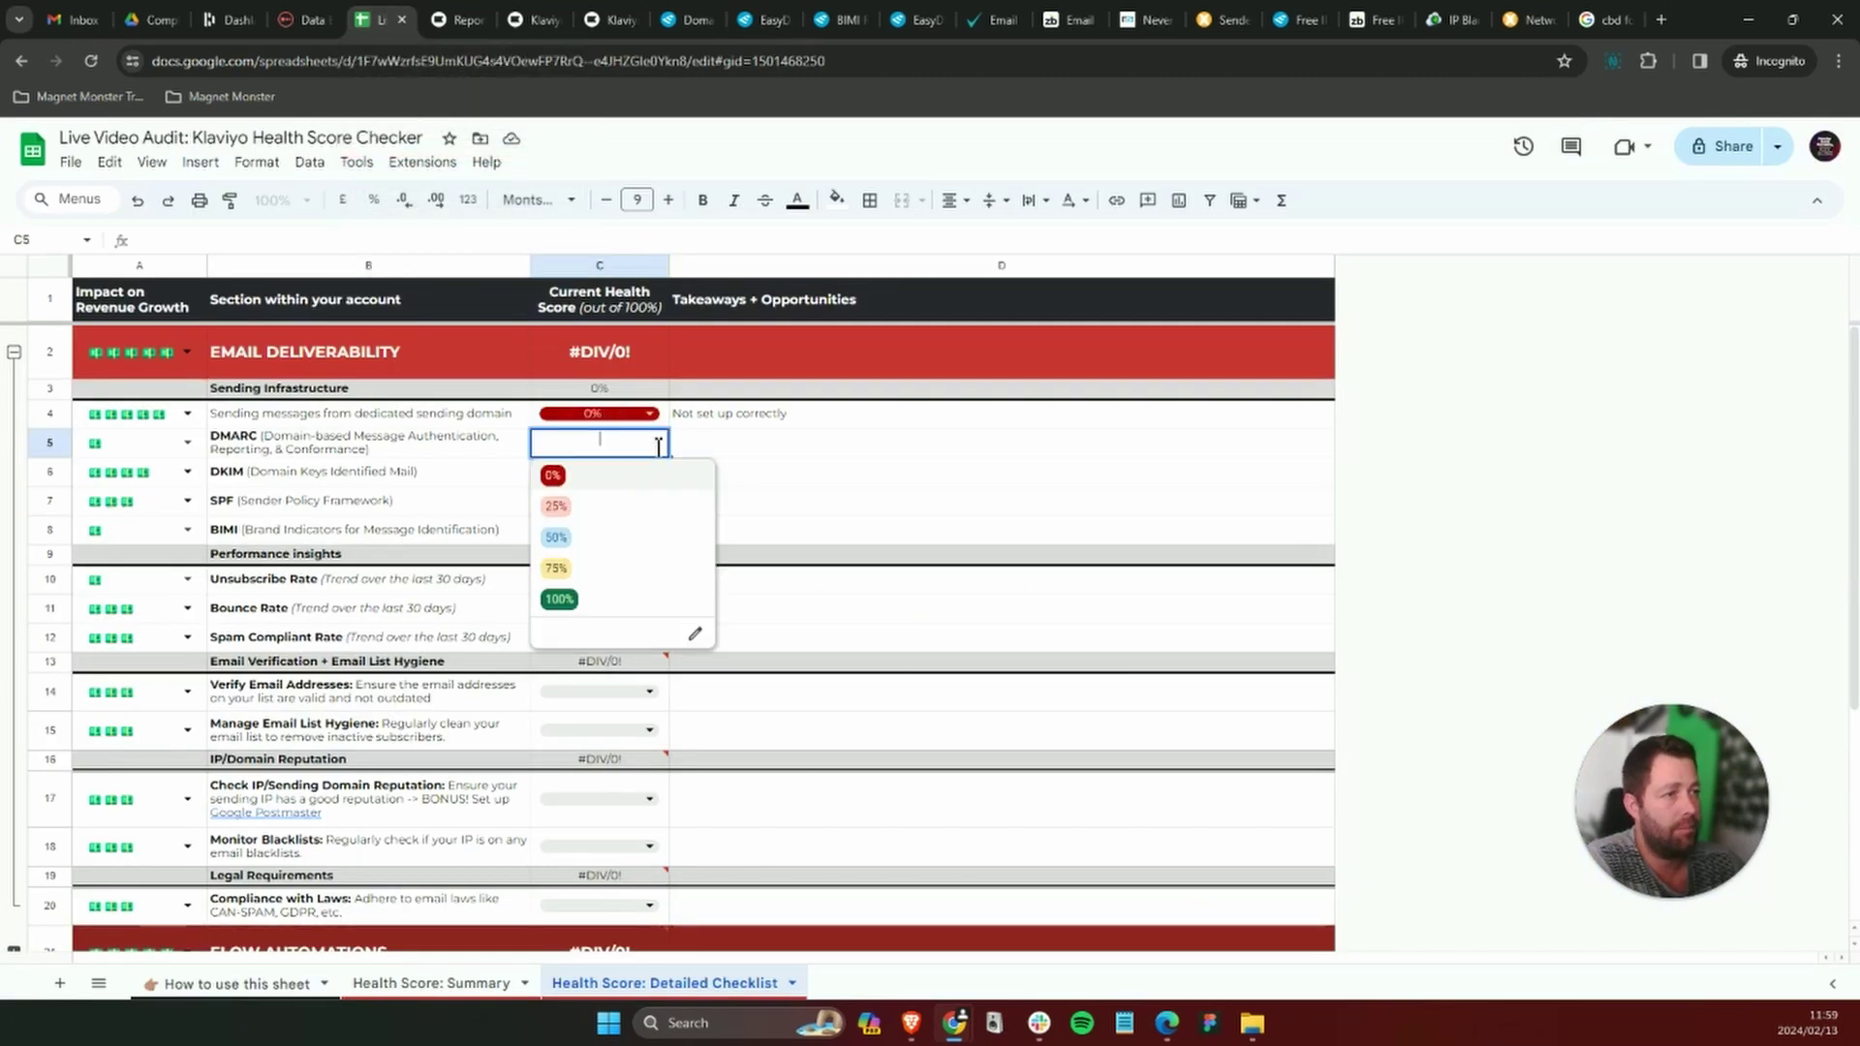
click(614, 540)
click(651, 477)
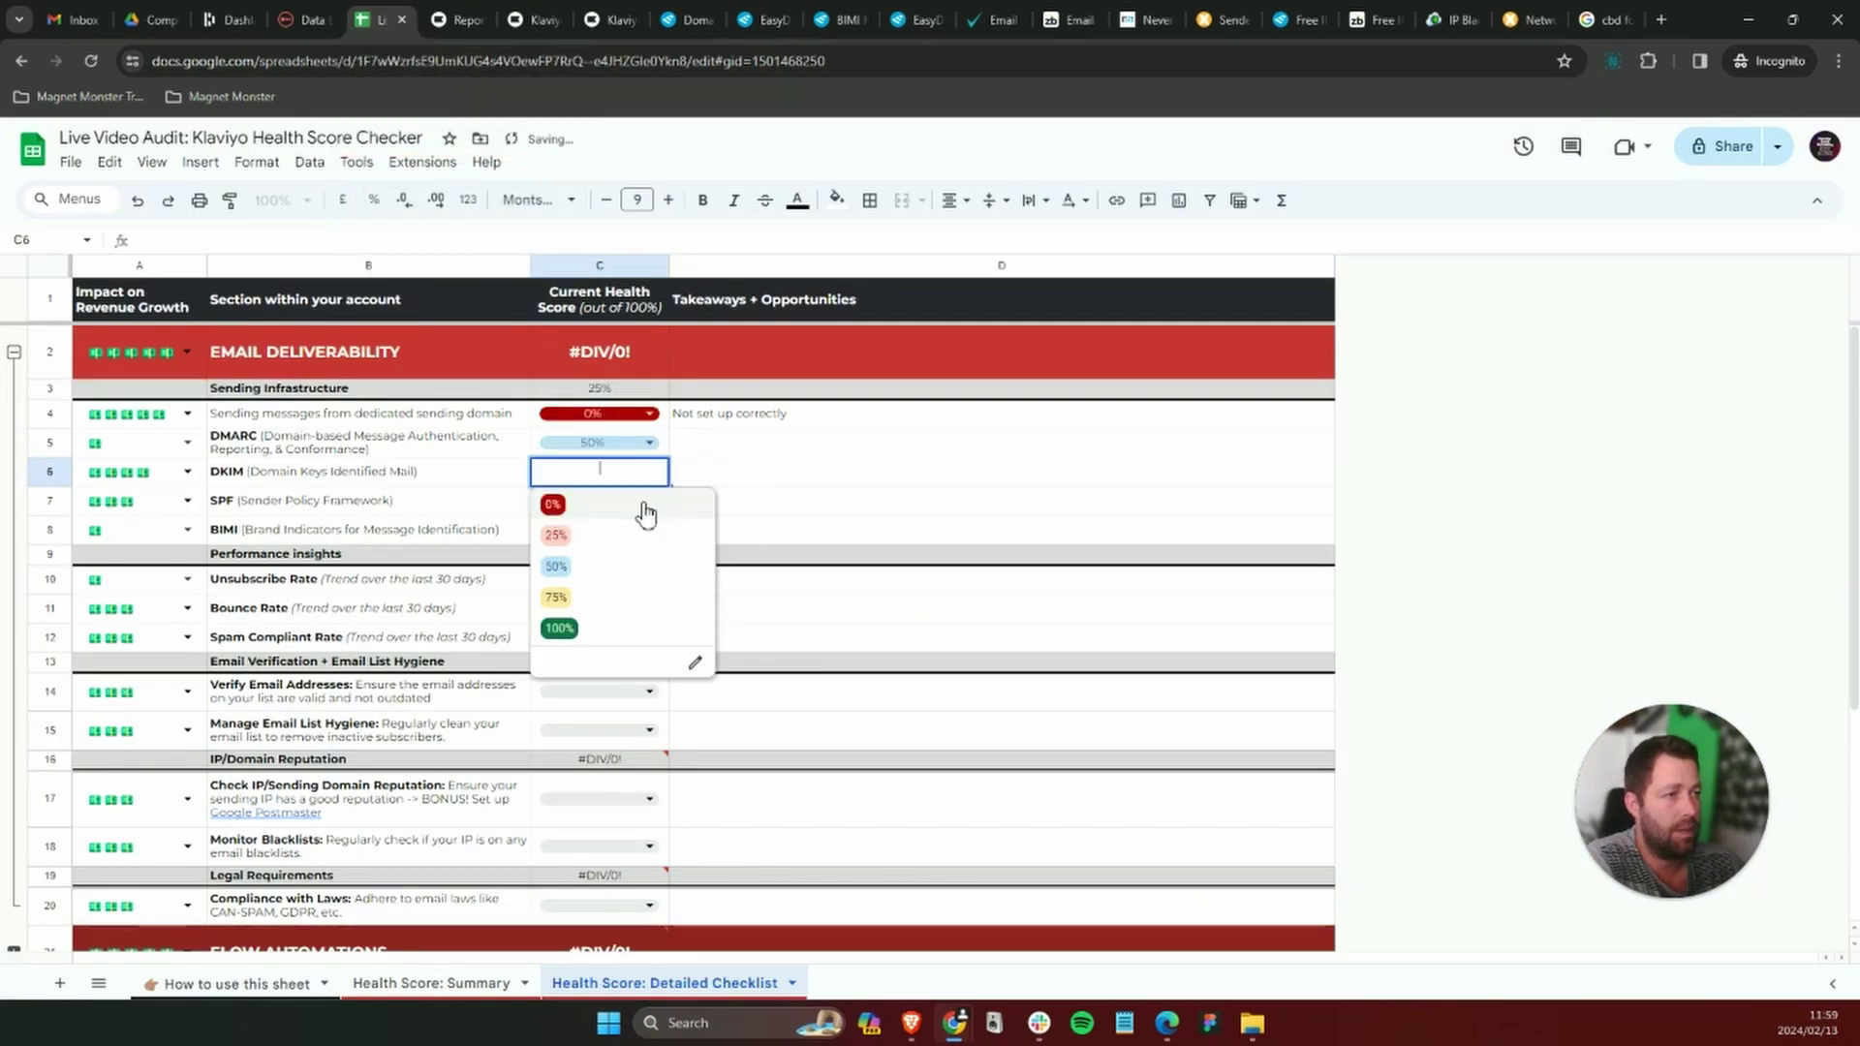
click(628, 568)
click(649, 499)
click(632, 597)
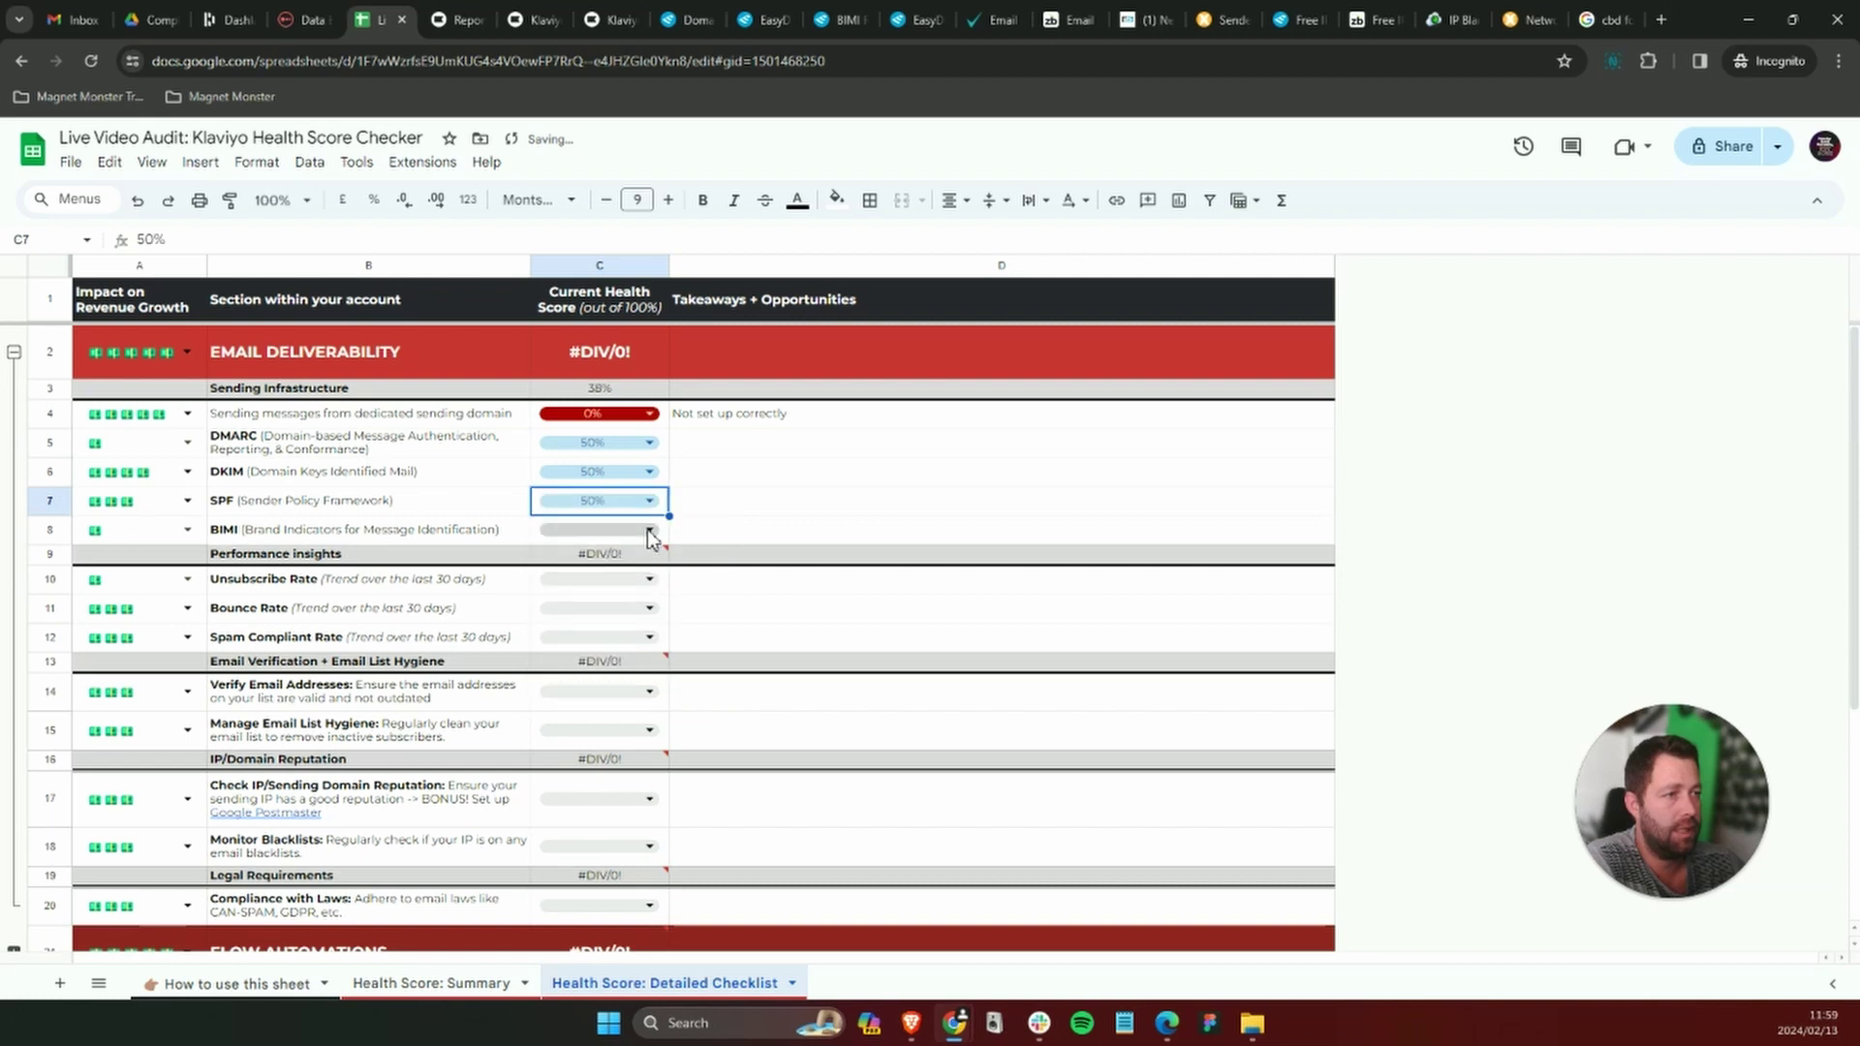
click(649, 529)
click(591, 563)
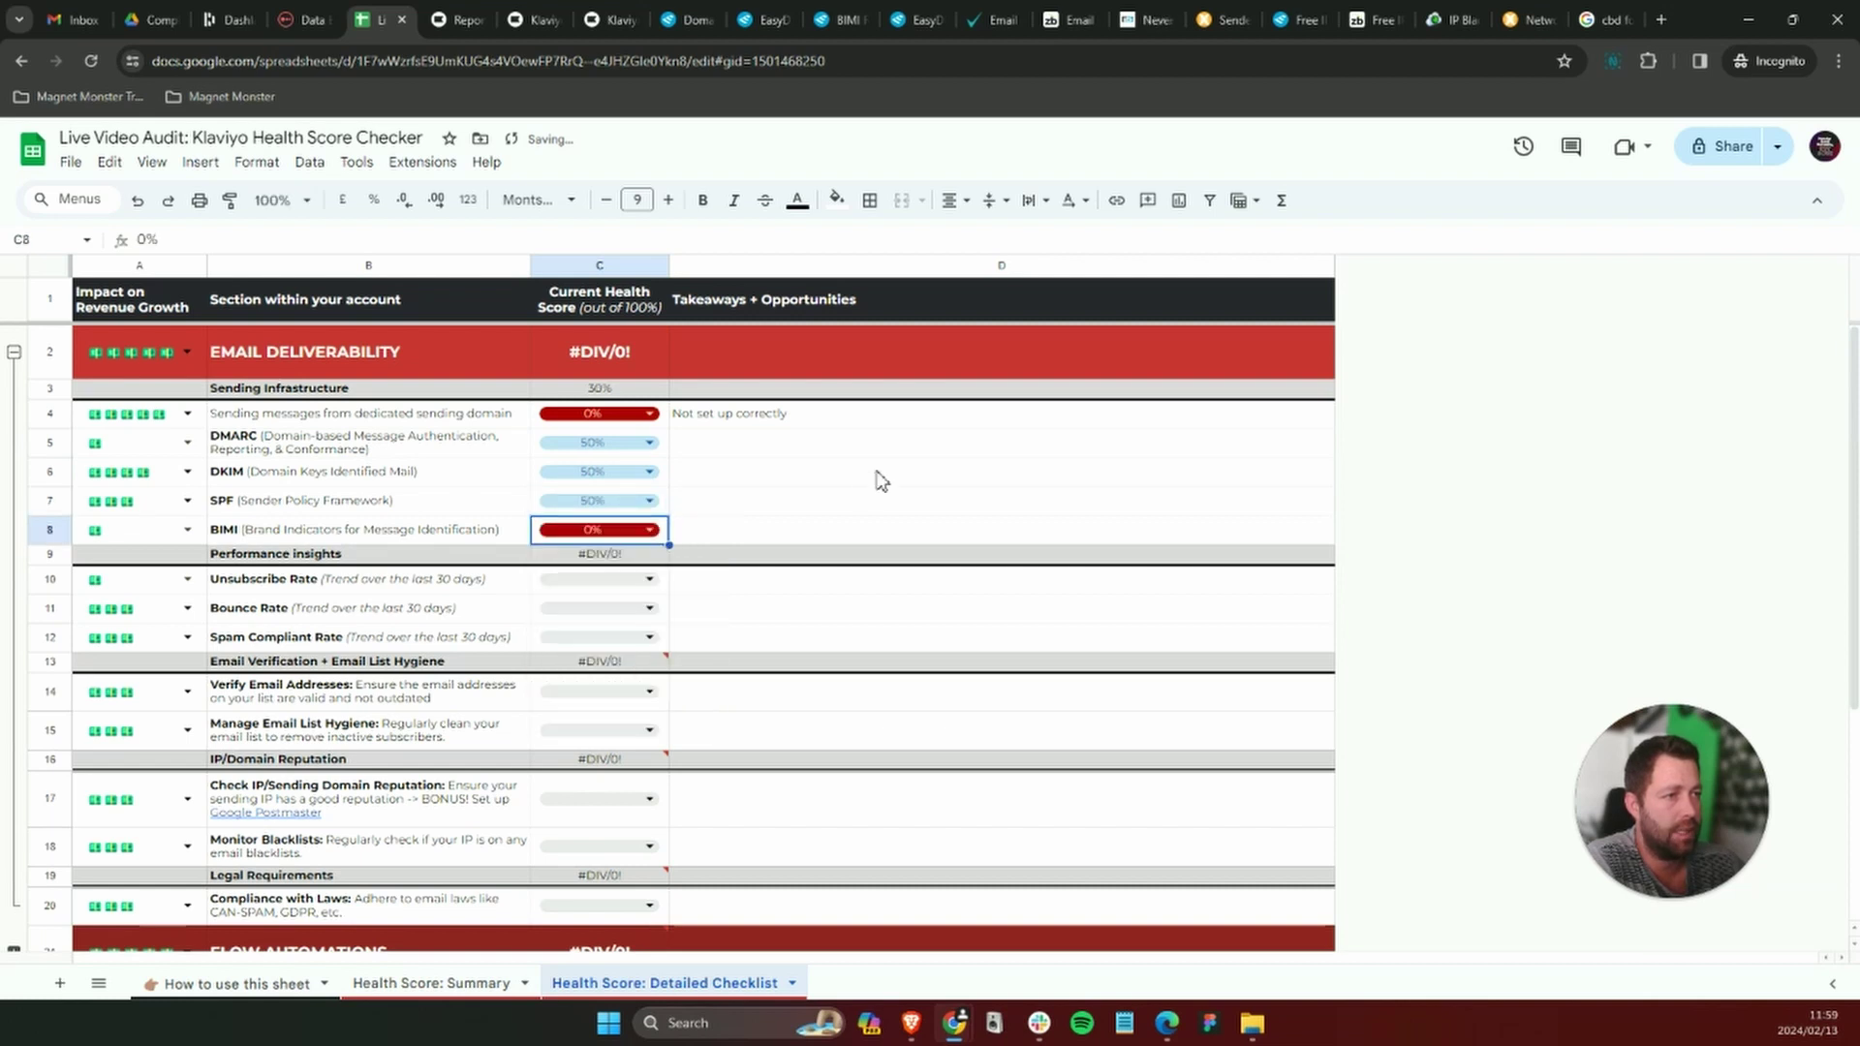
Look over the takeaway cells D5–D7 and D11 and the Performance insights row 9.
click(875, 476)
click(775, 452)
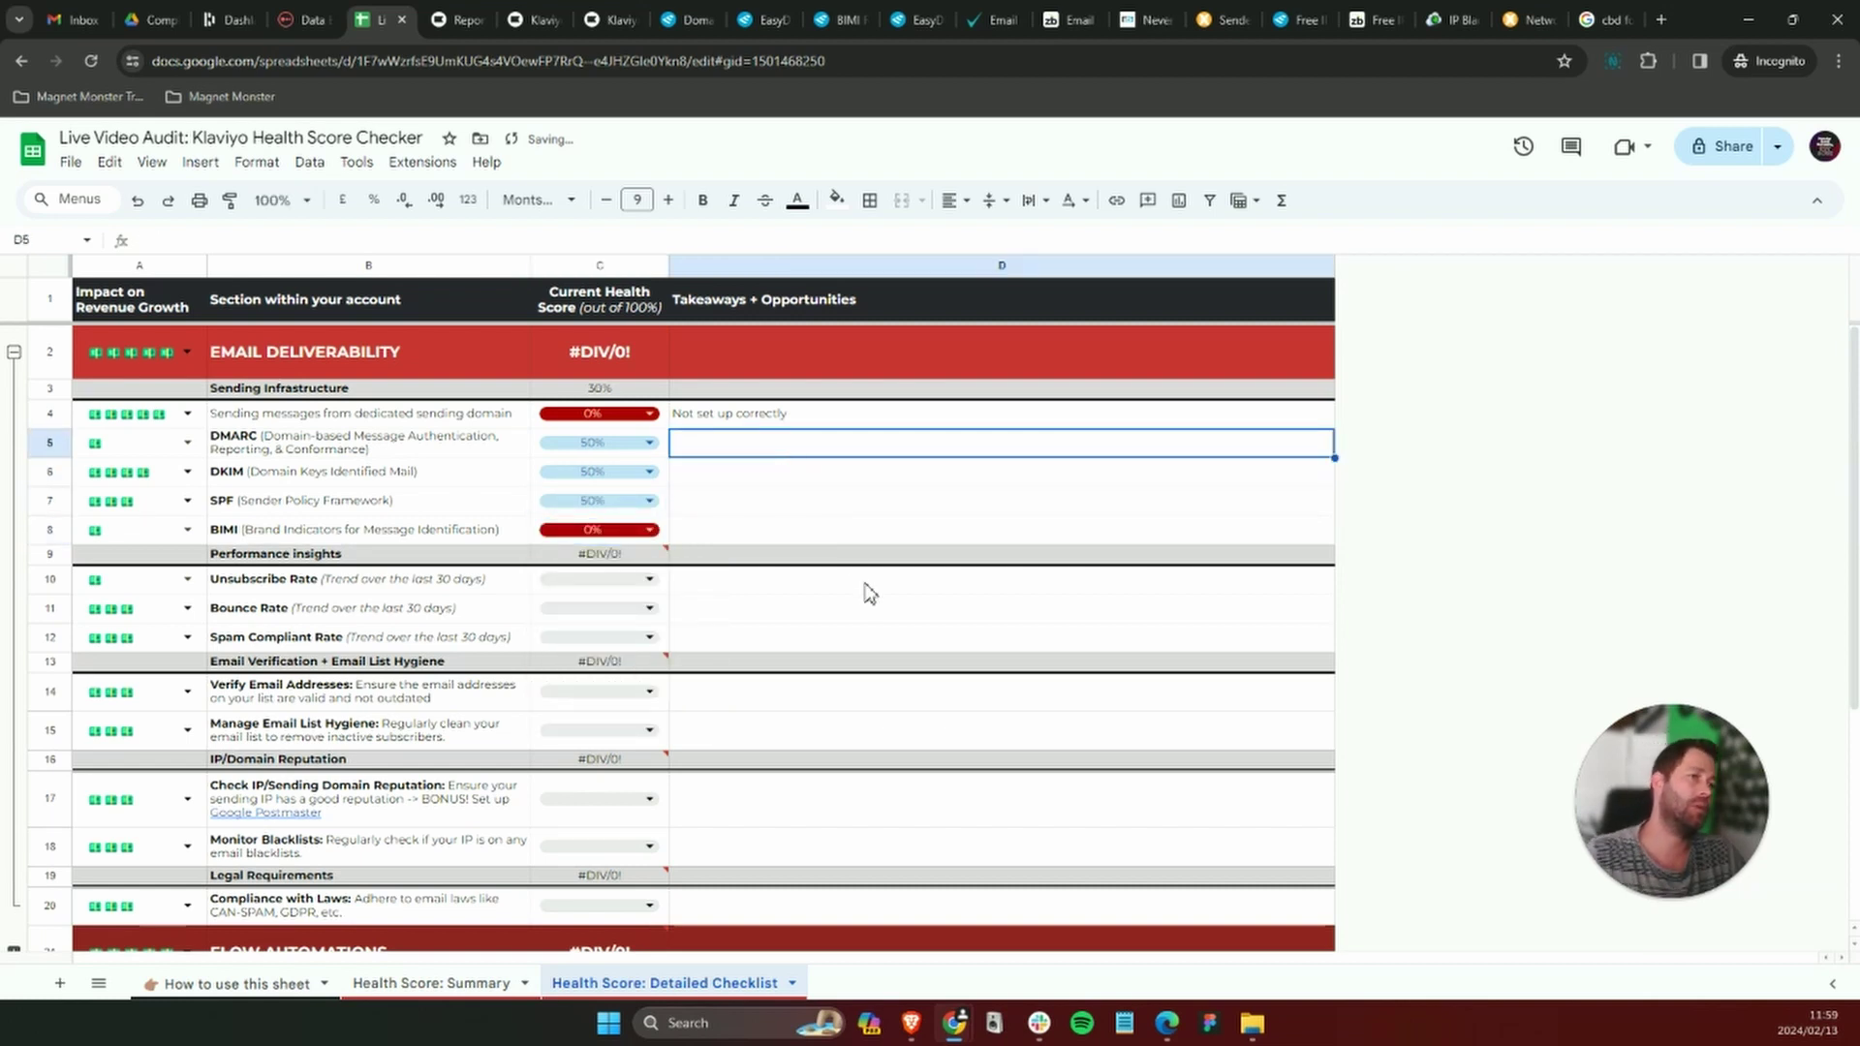
click(798, 504)
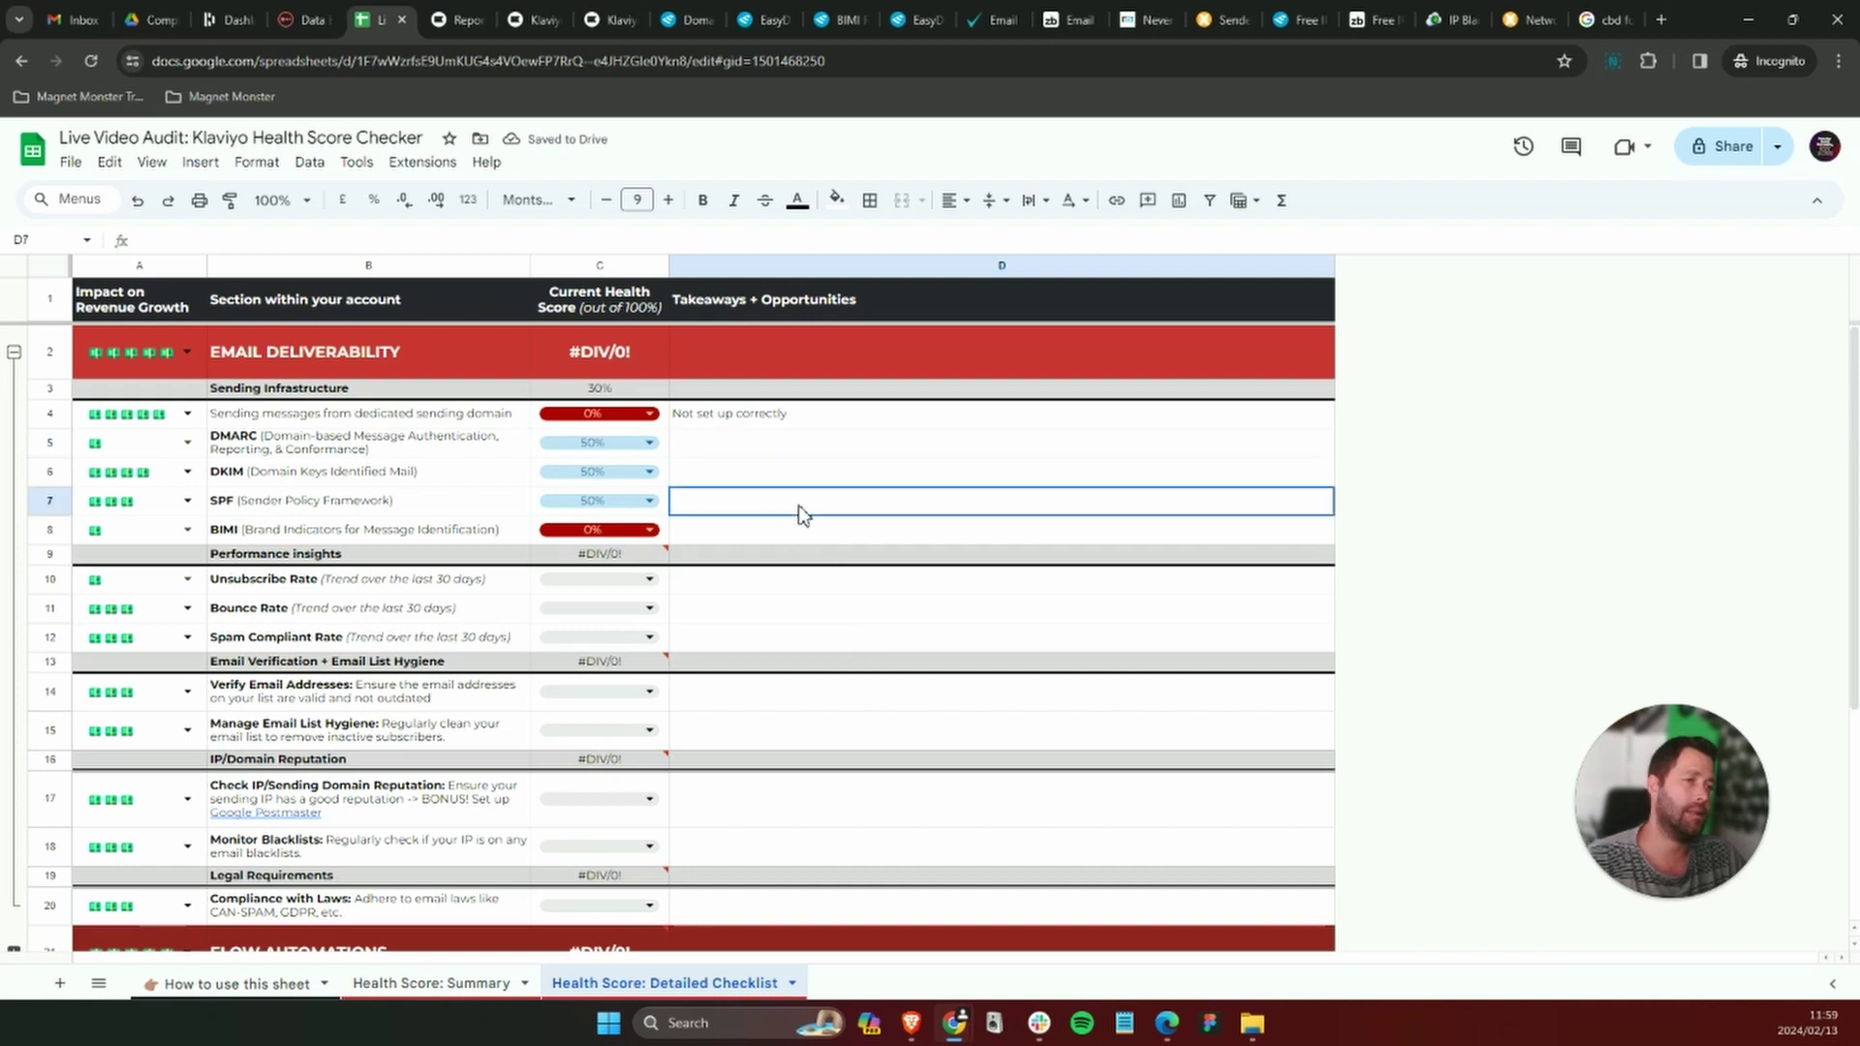
click(871, 610)
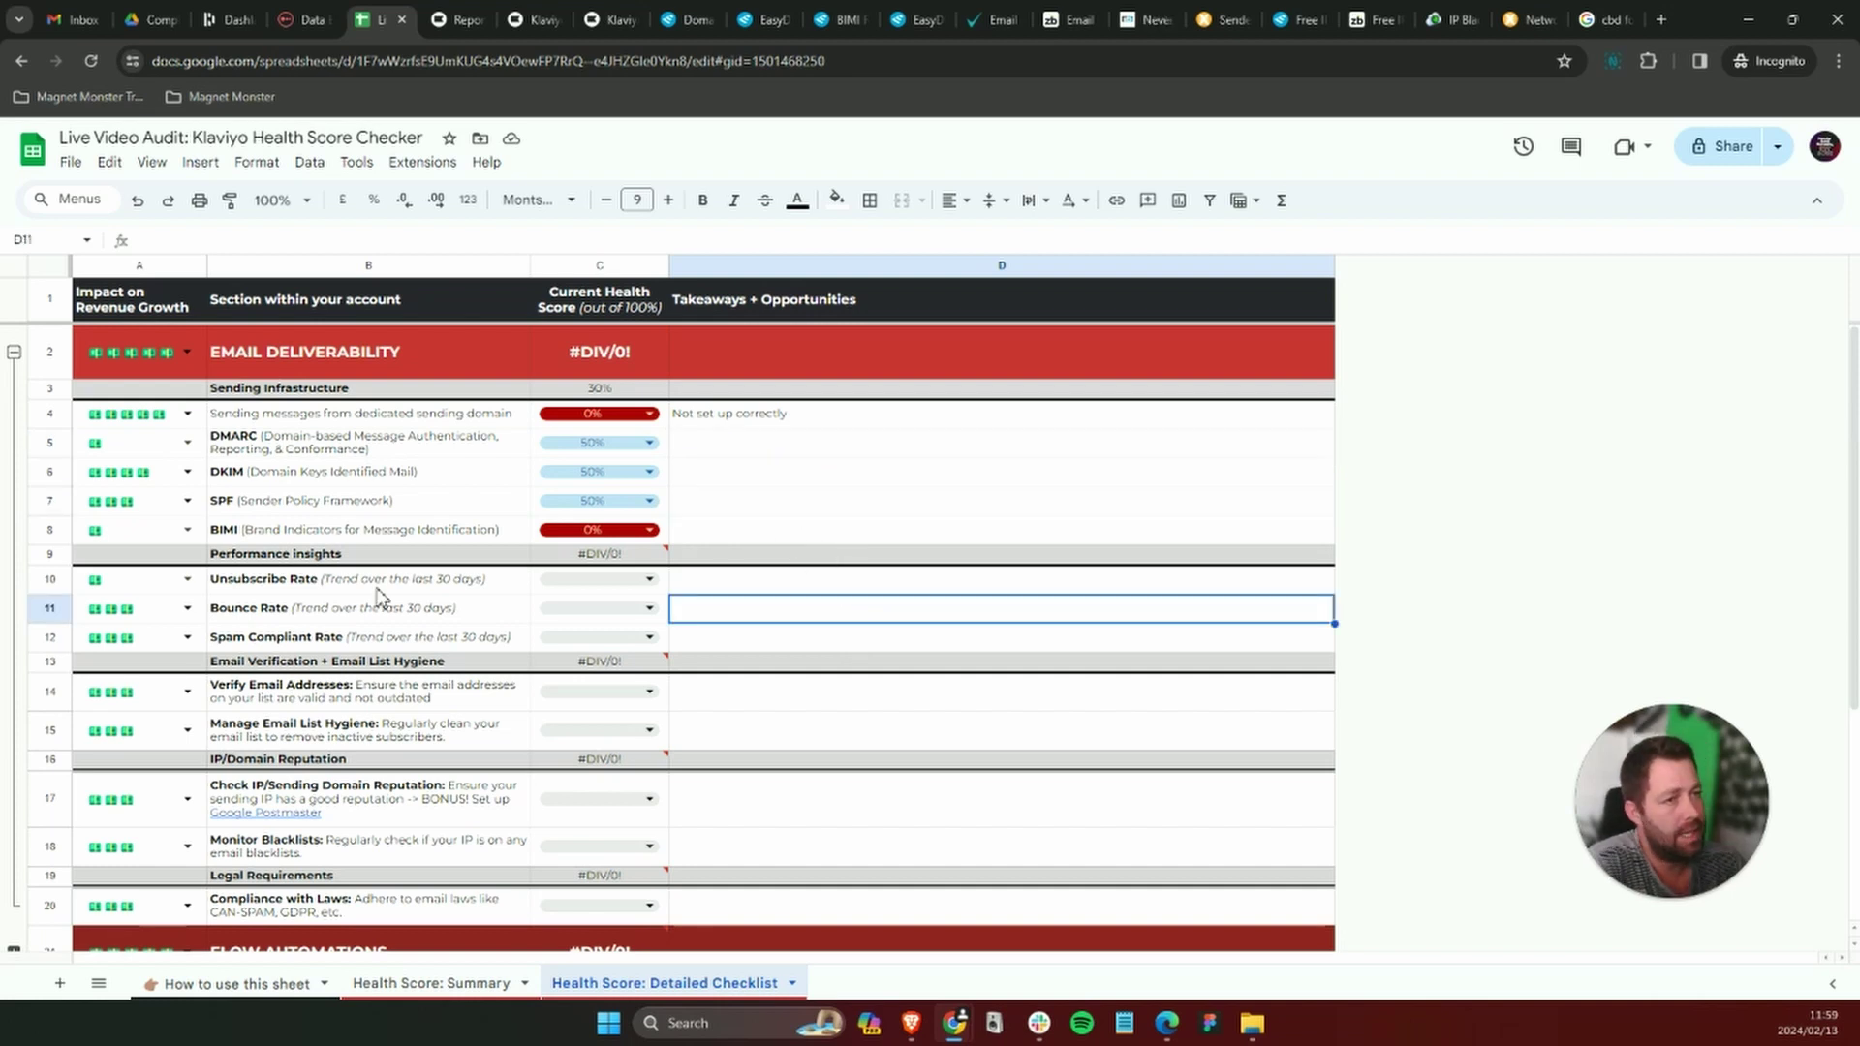
click(50, 558)
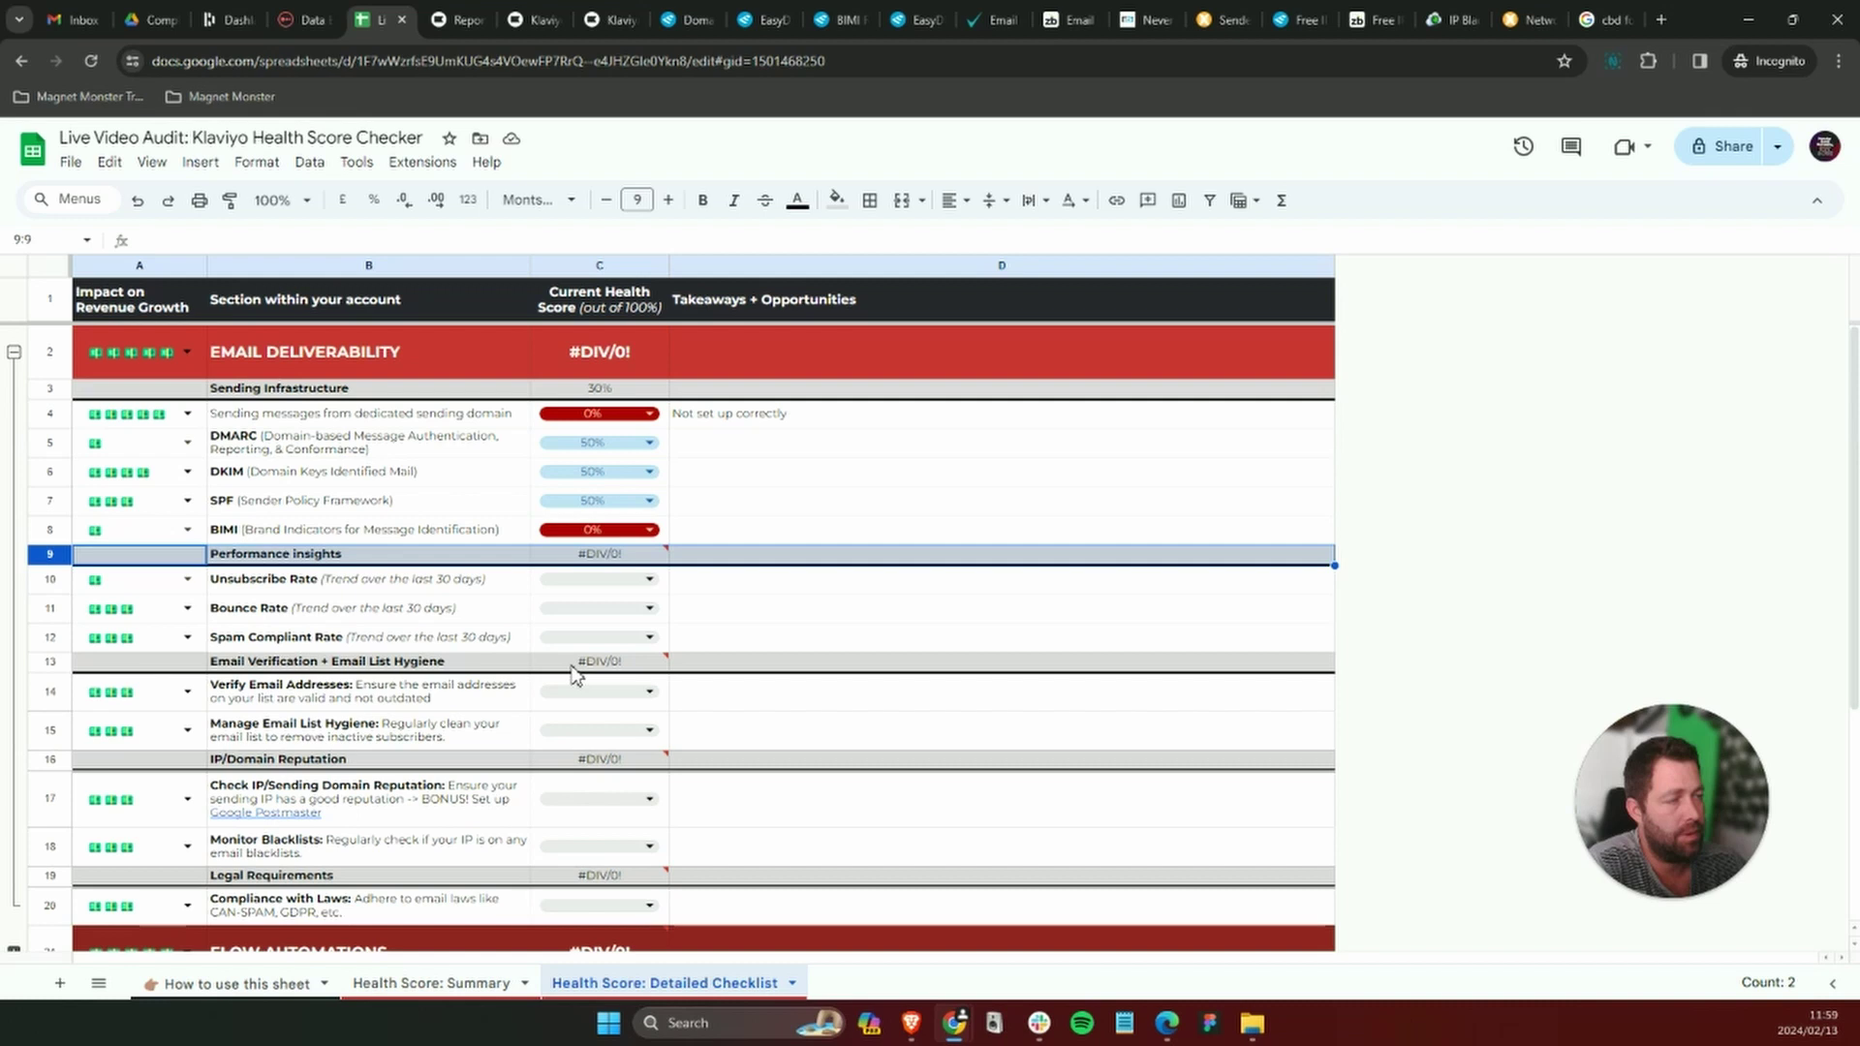
click(783, 612)
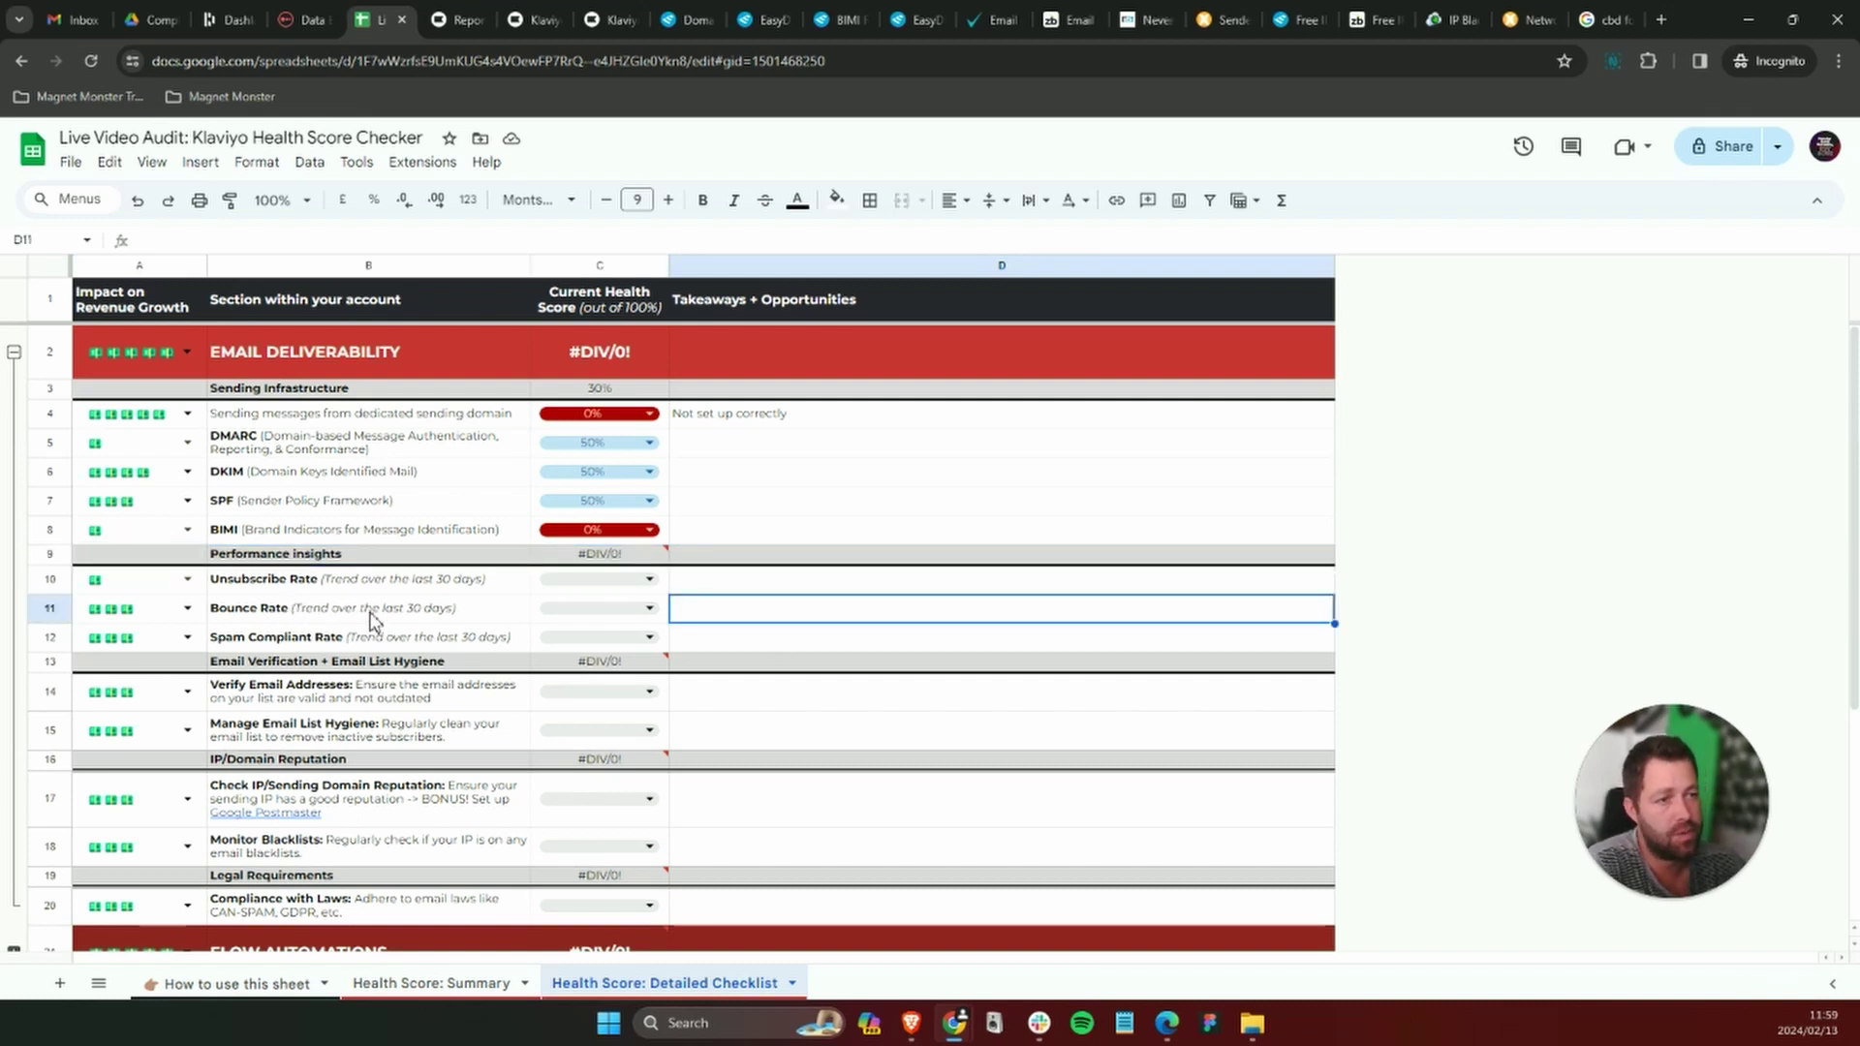
Inspect the bounce rate chart by inbox provider, noting Apple's 2.69% spike on Feb 1.
click(458, 19)
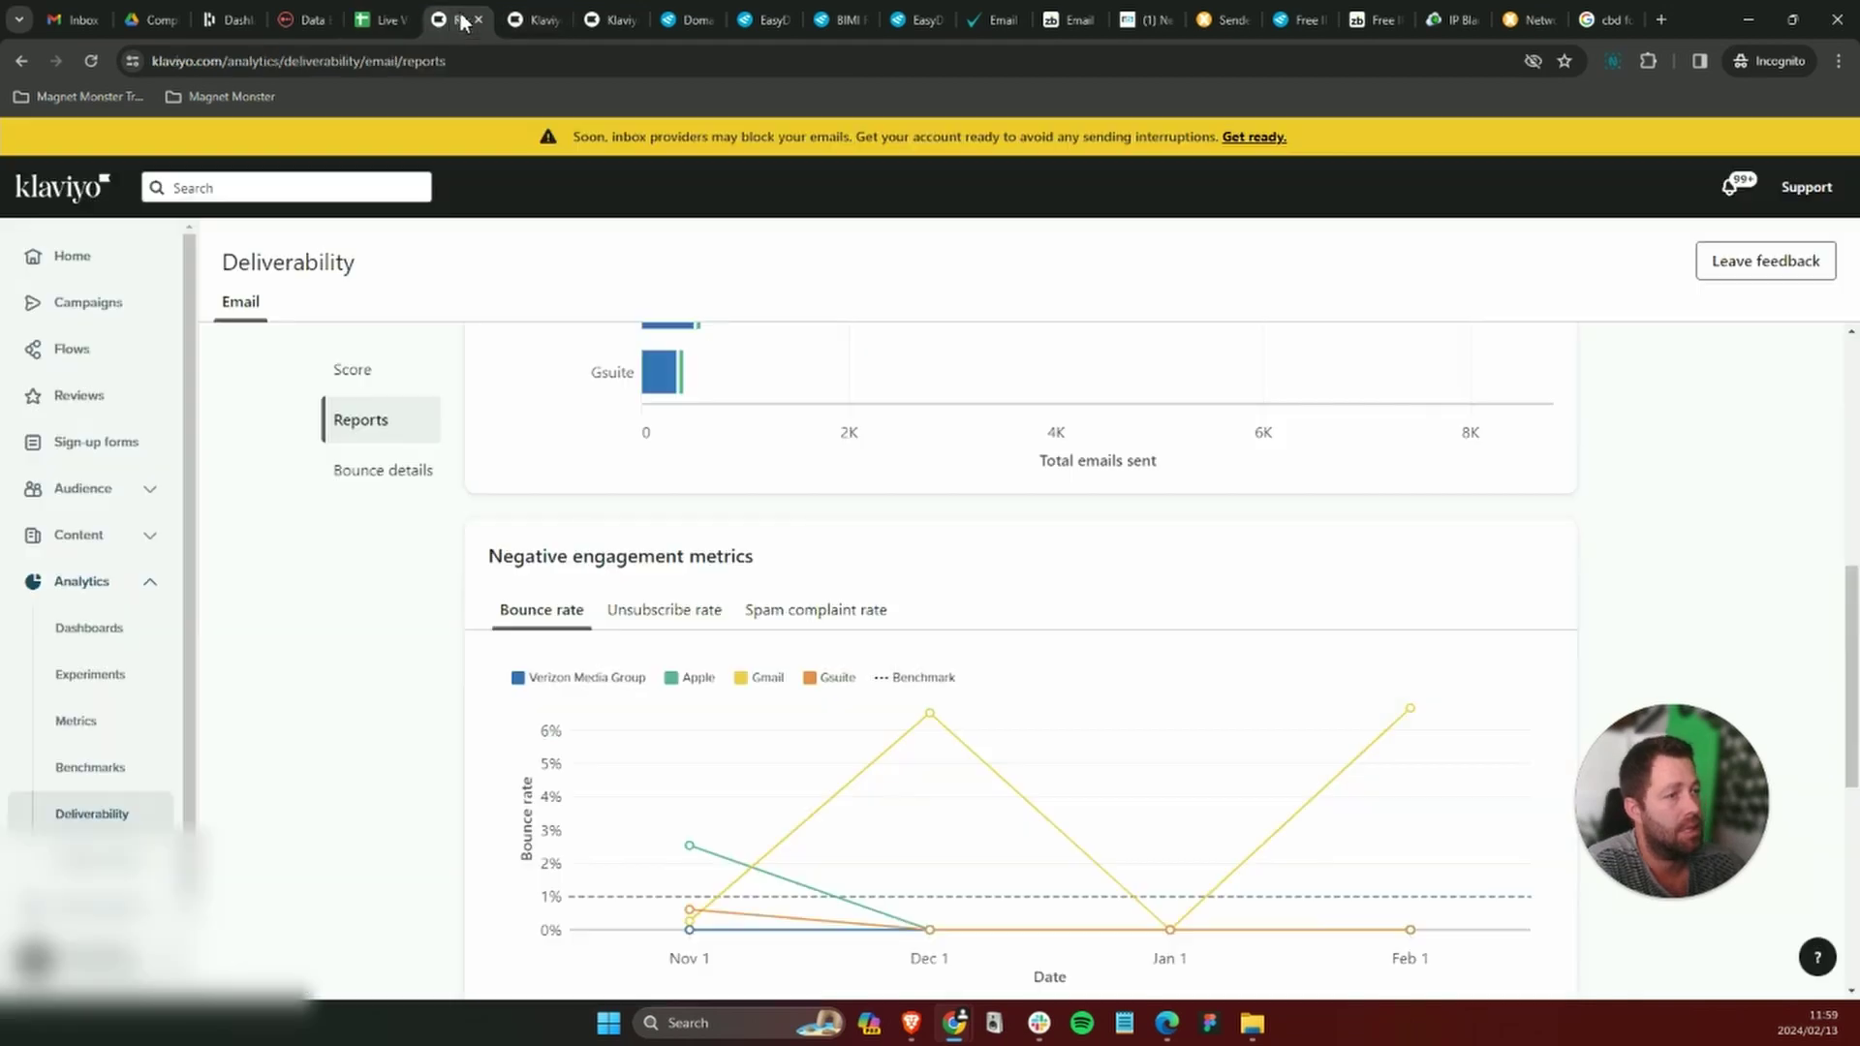
scroll(365, 589, down, 2)
scroll(365, 589, down, 1)
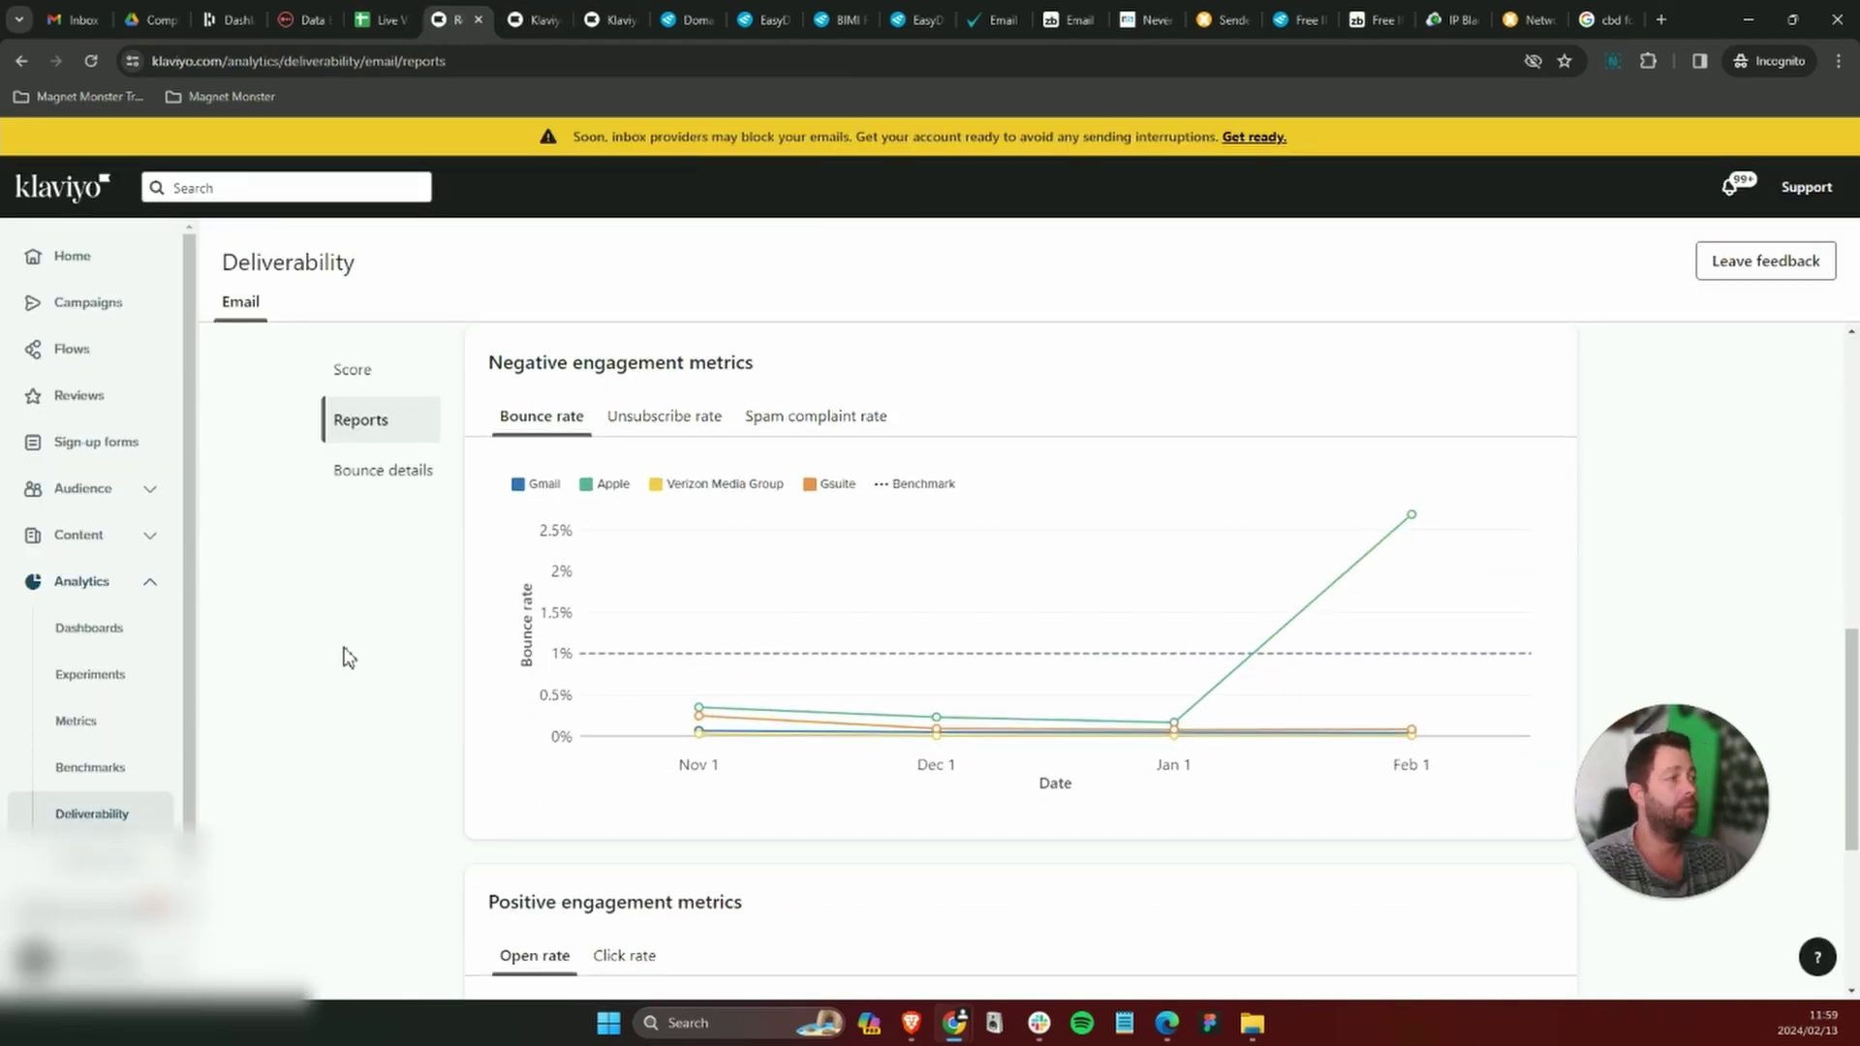
mouse_move(747, 717)
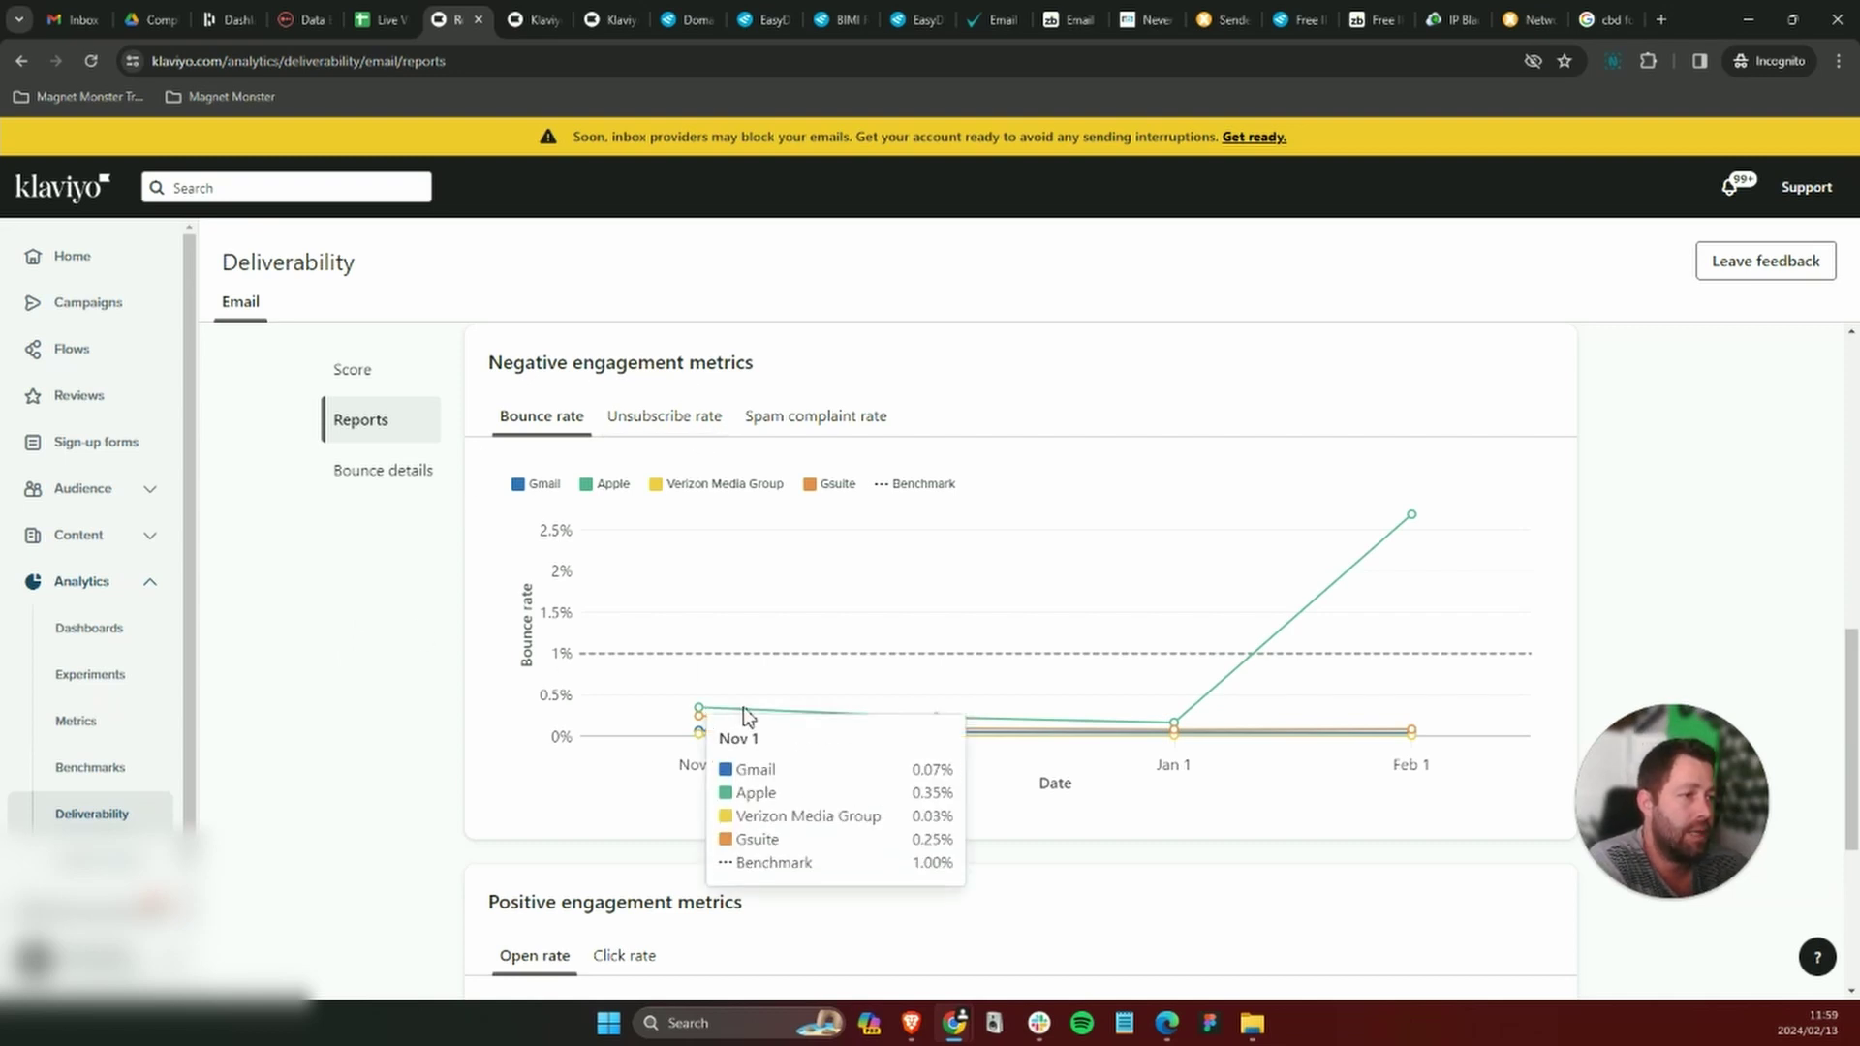
mouse_move(1091, 713)
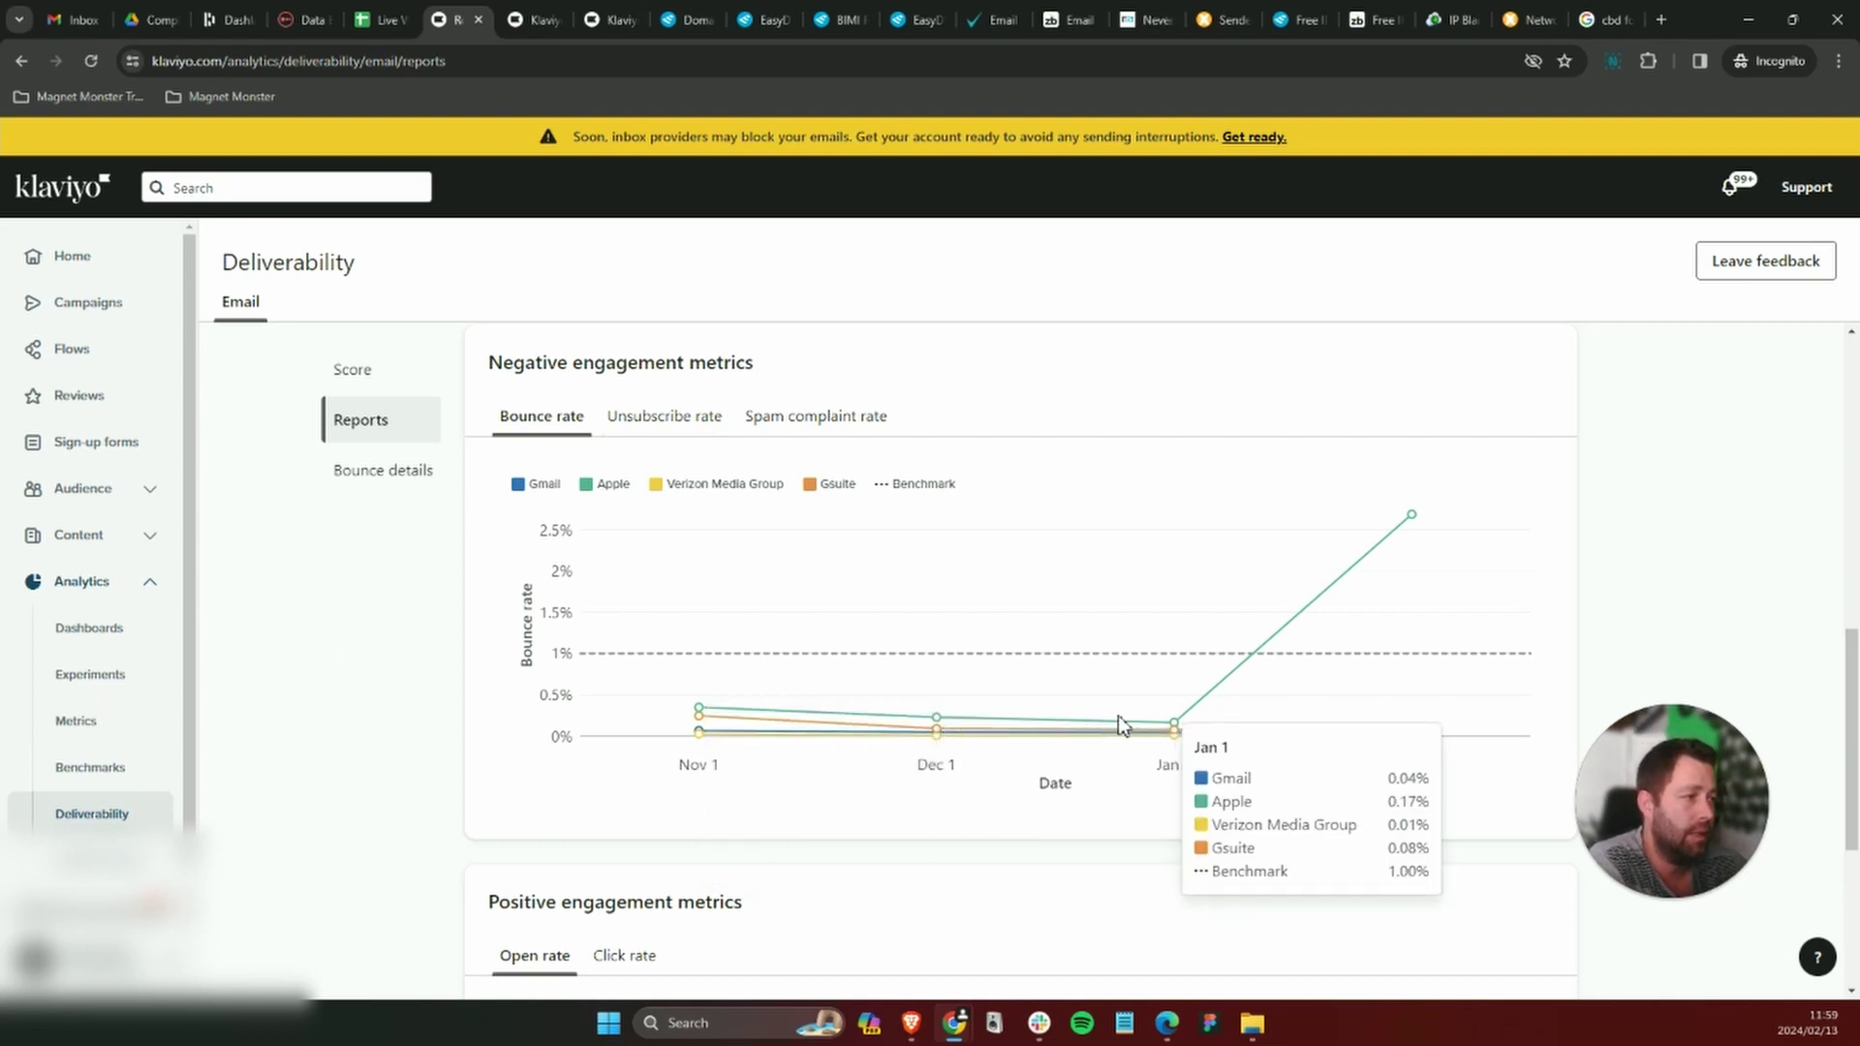
mouse_move(988, 732)
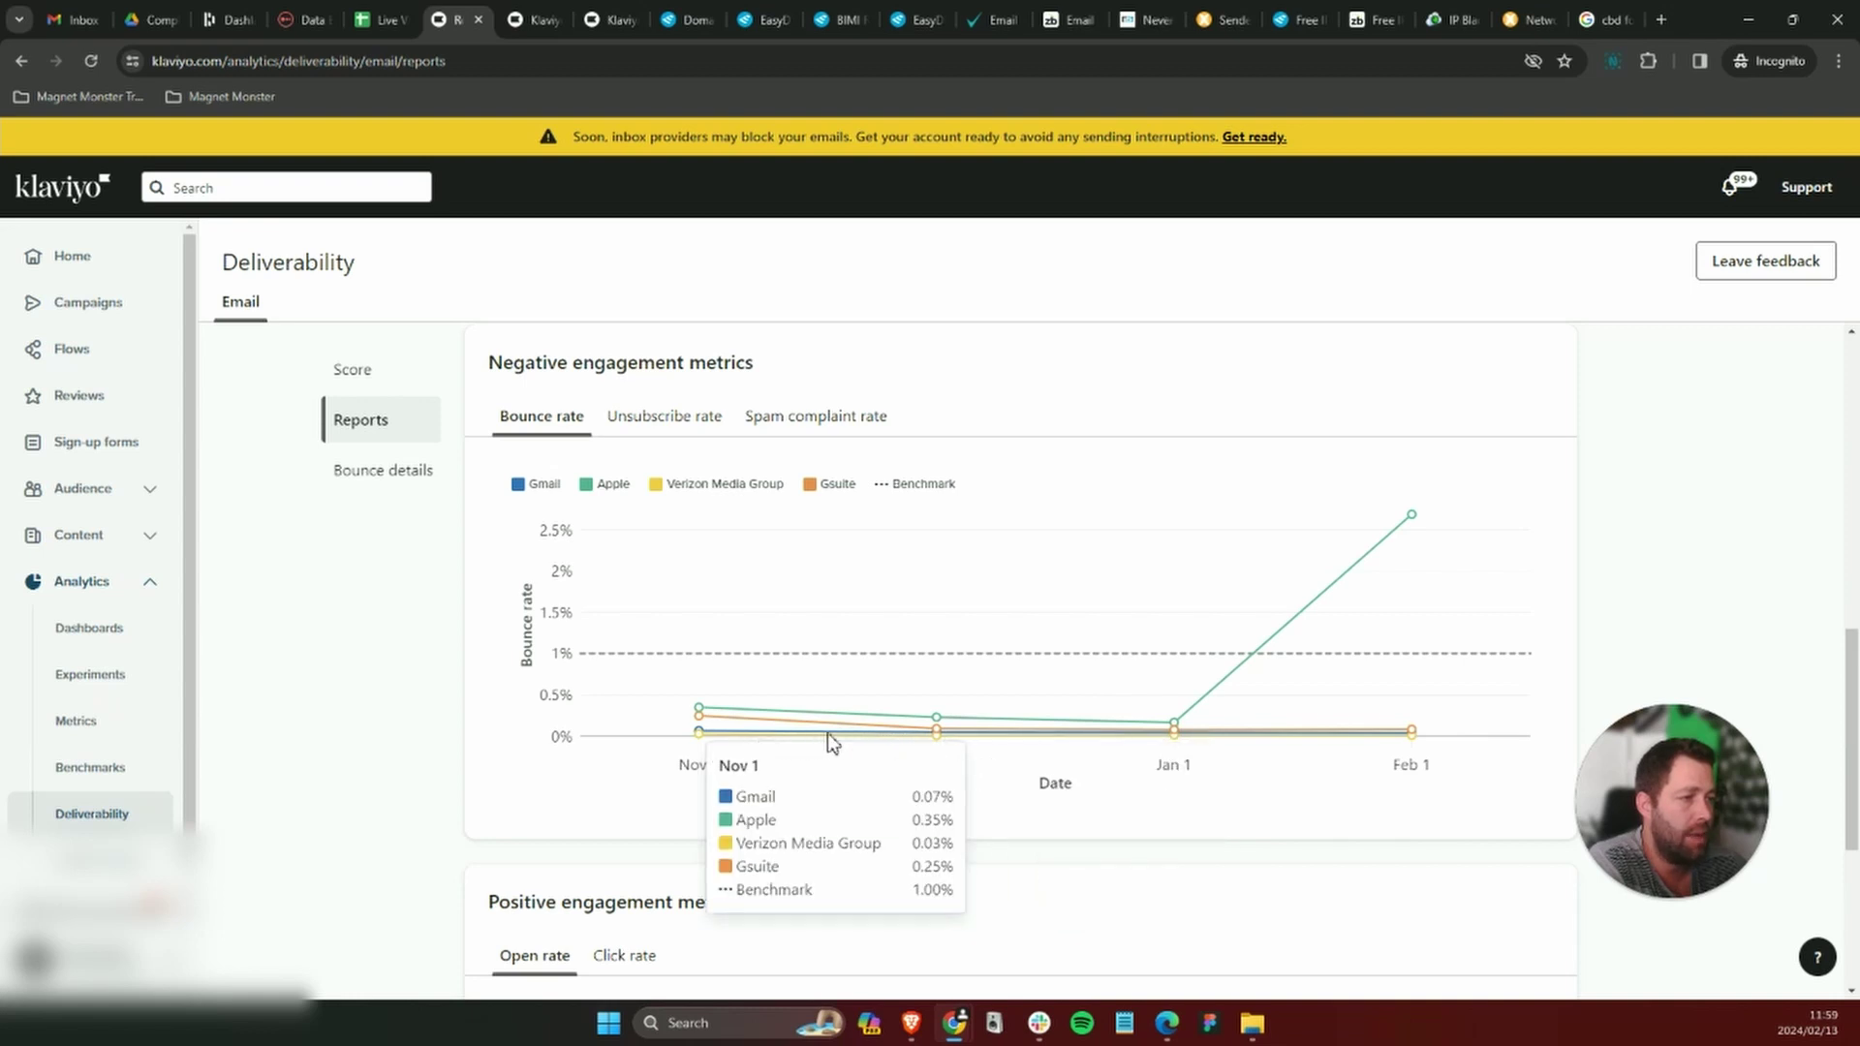
scroll(625, 667, up, 10)
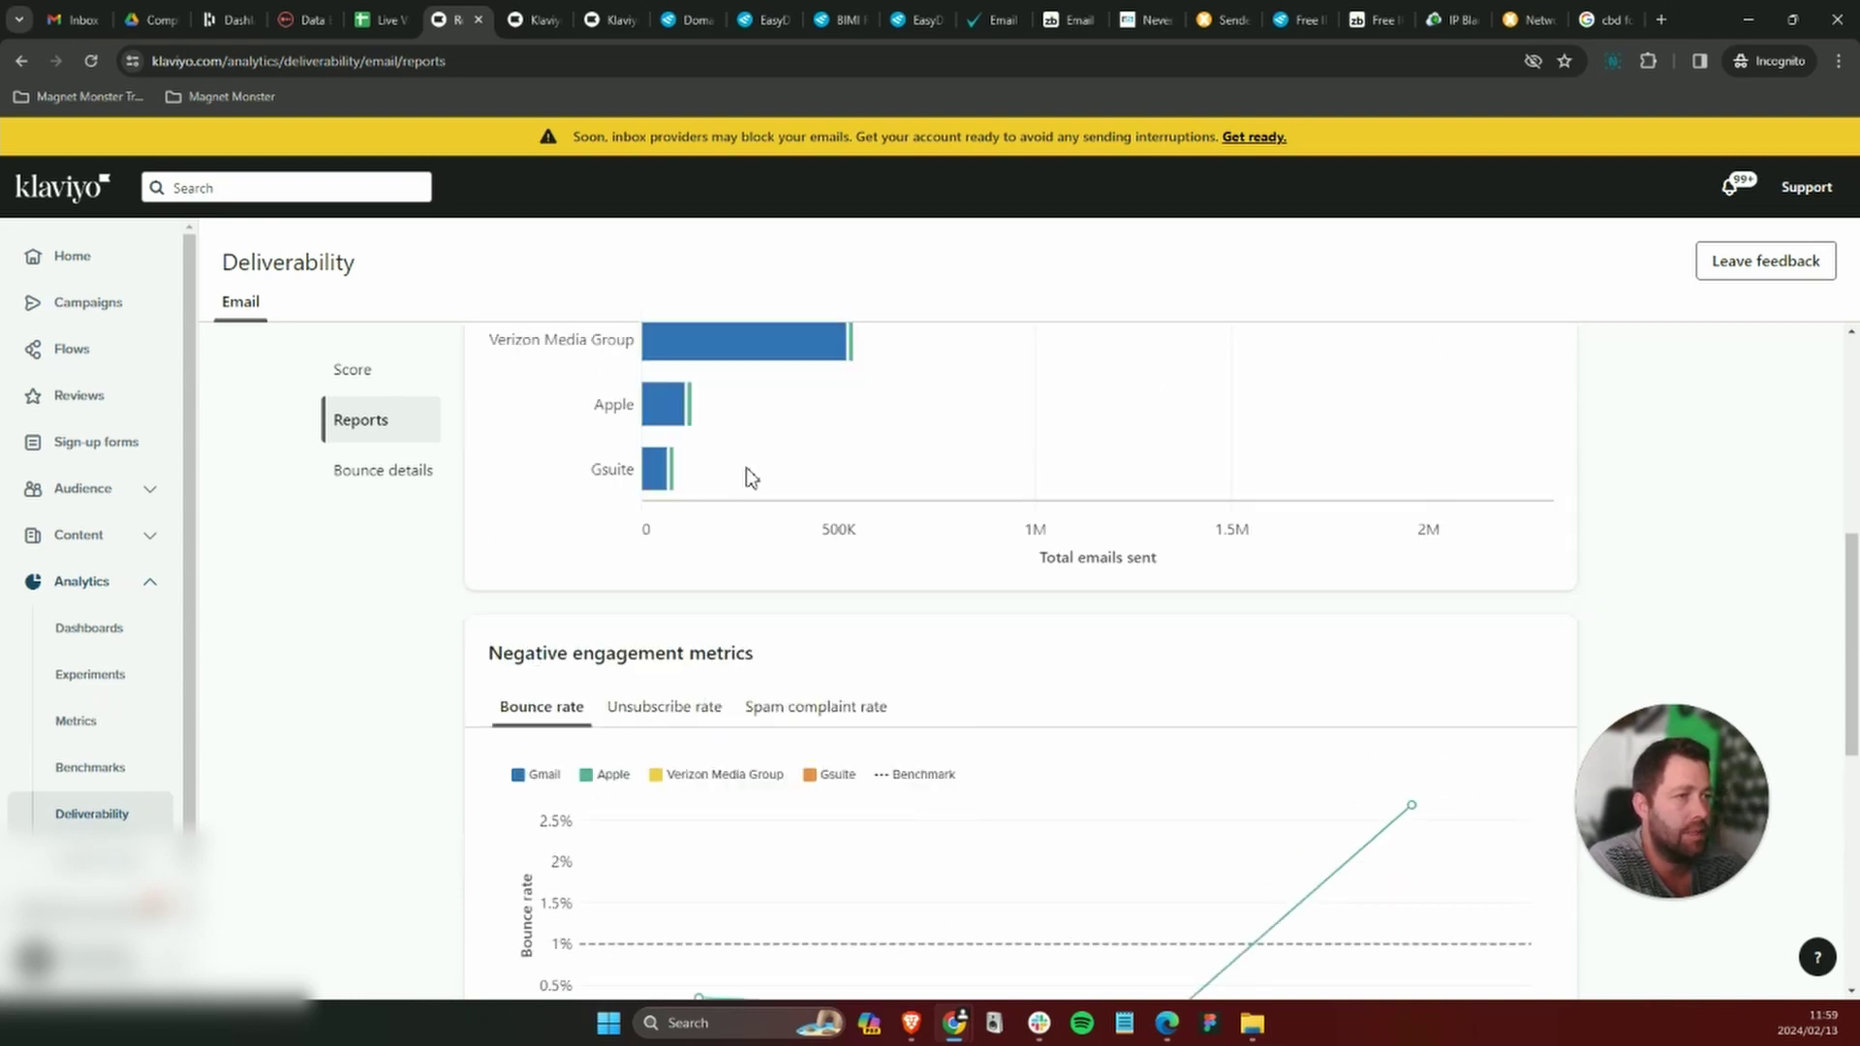
scroll(478, 578, down, 8)
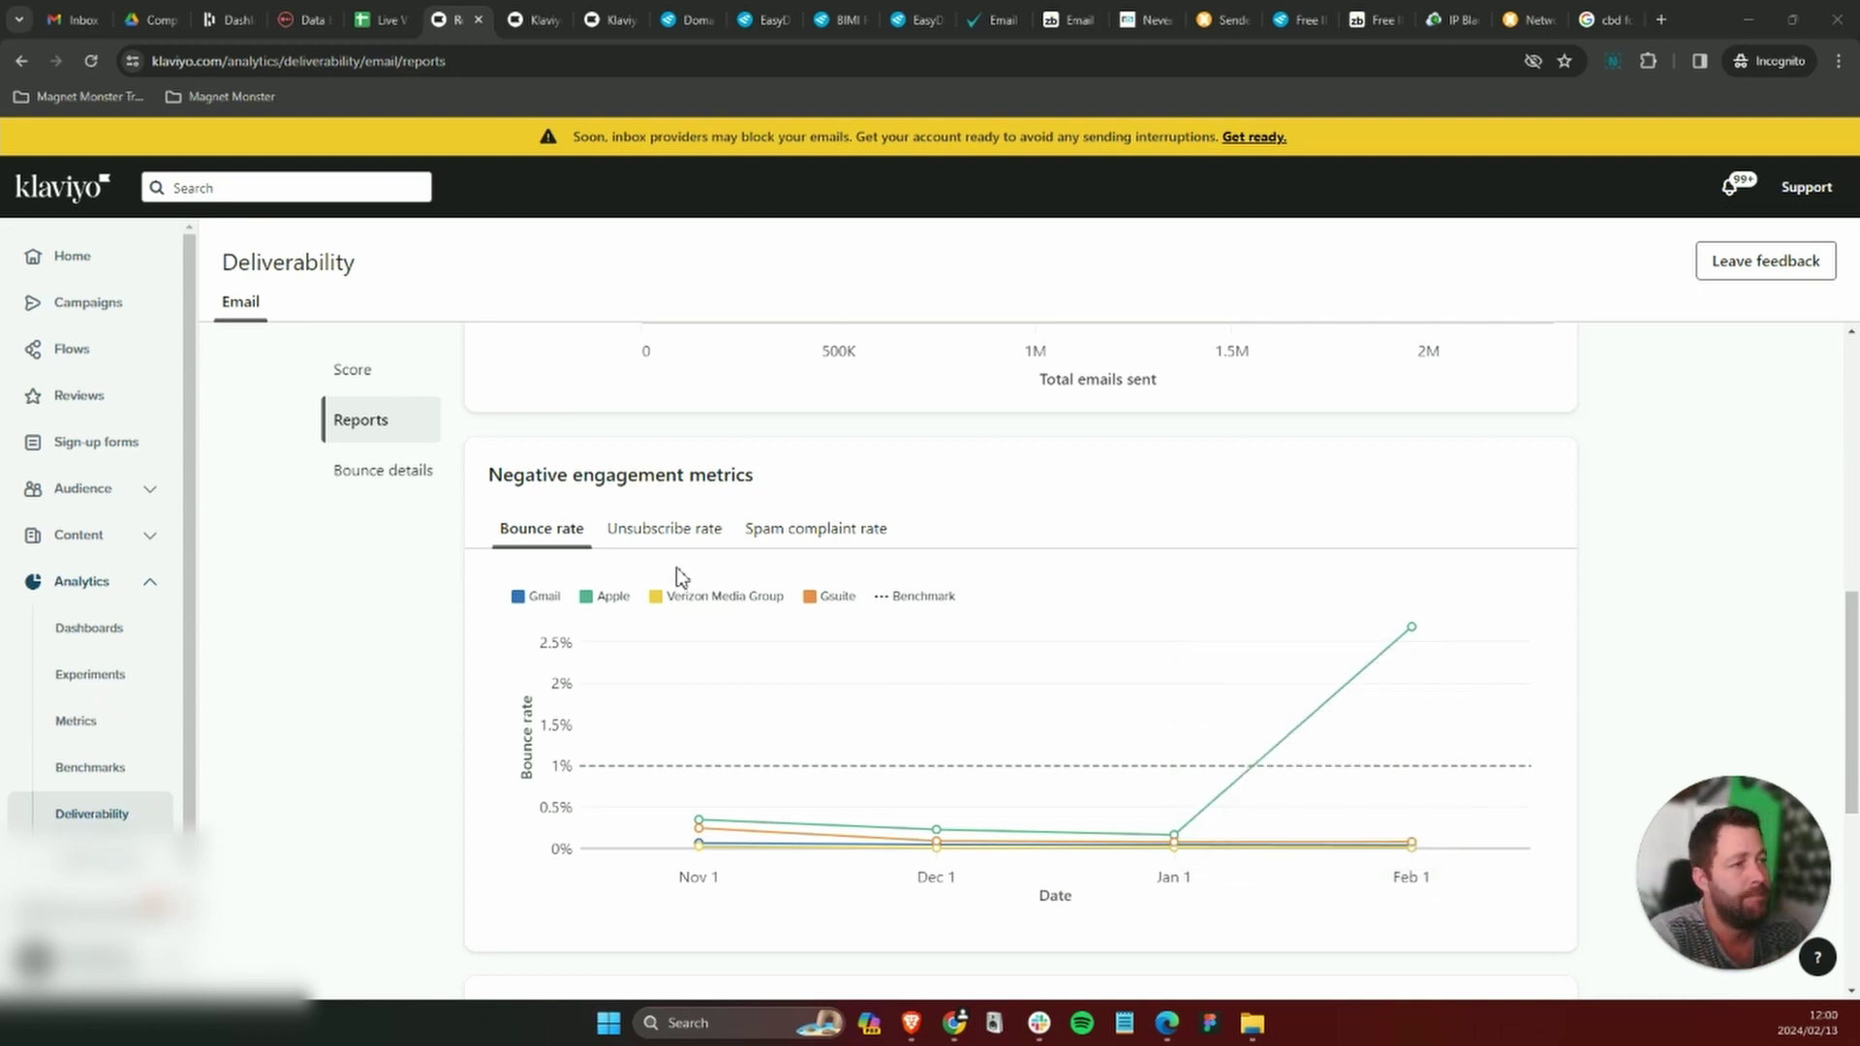
View the unsubscribe rate chart, then the spam complaint rate chart peaking at 0.07% for Verizon.
click(664, 532)
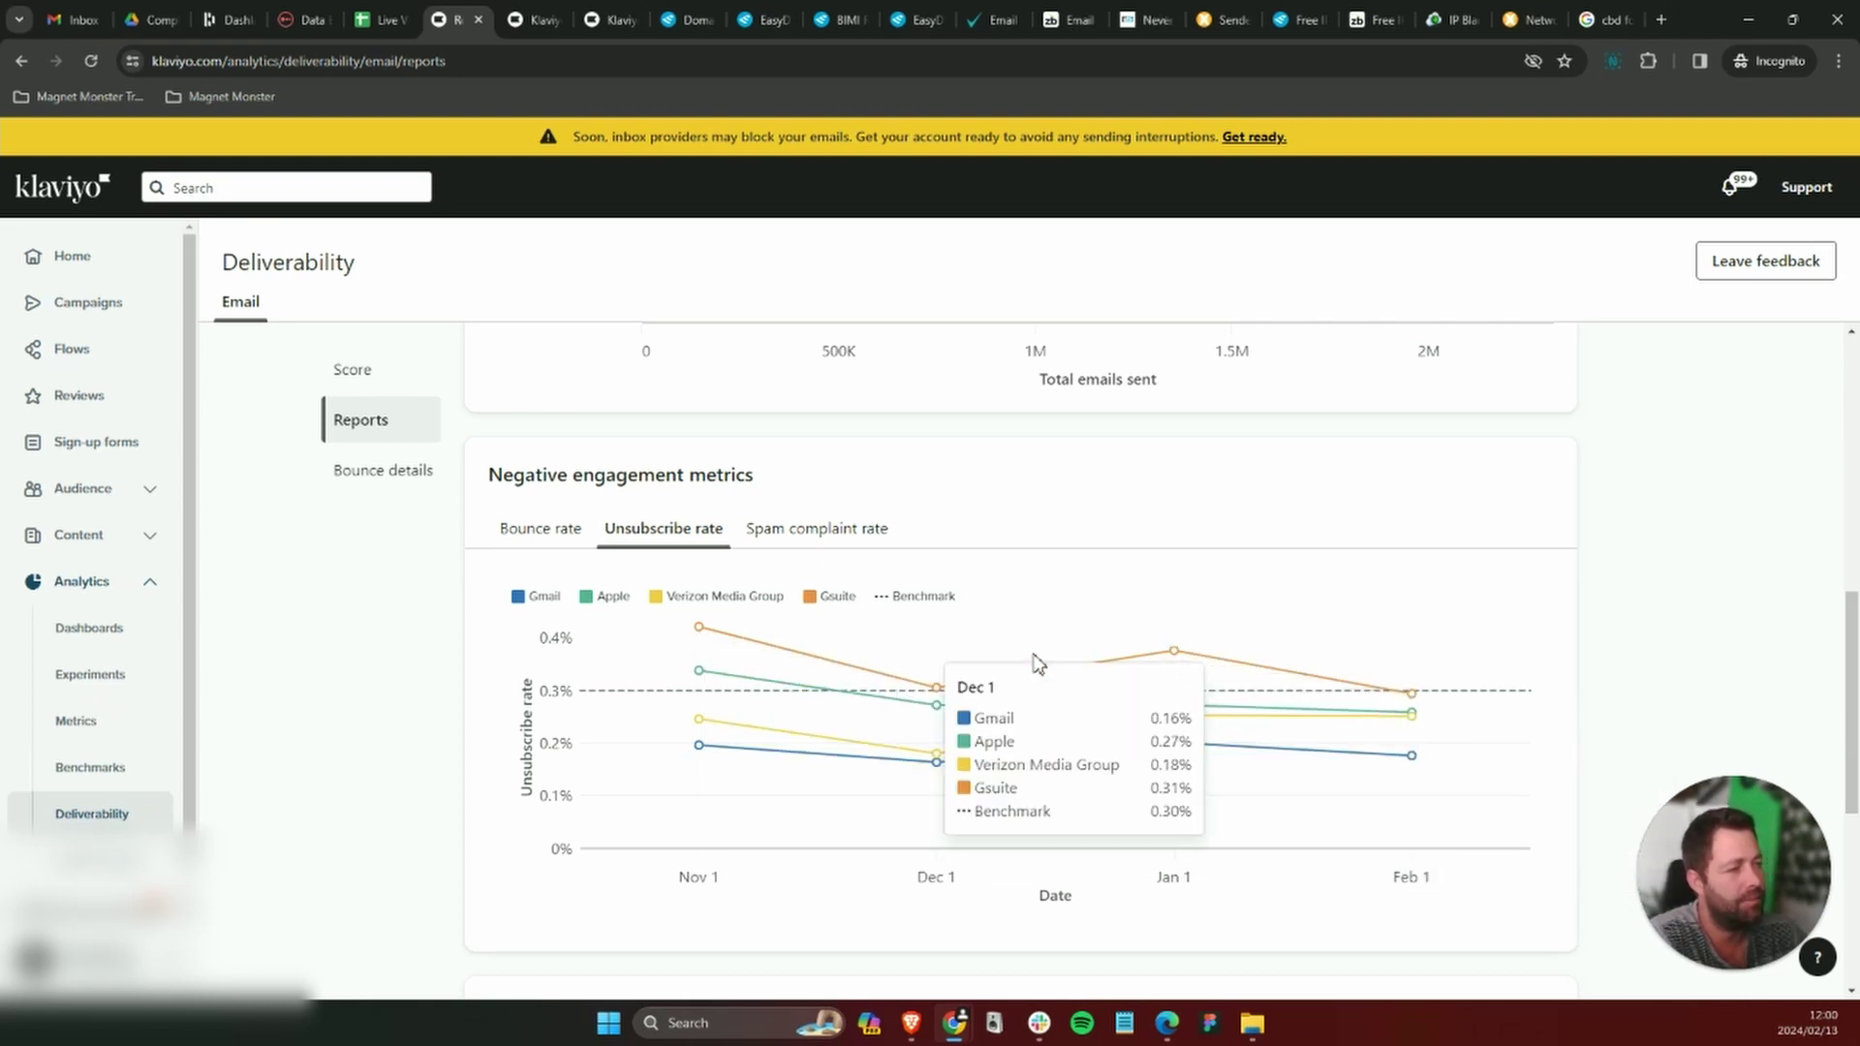
click(816, 545)
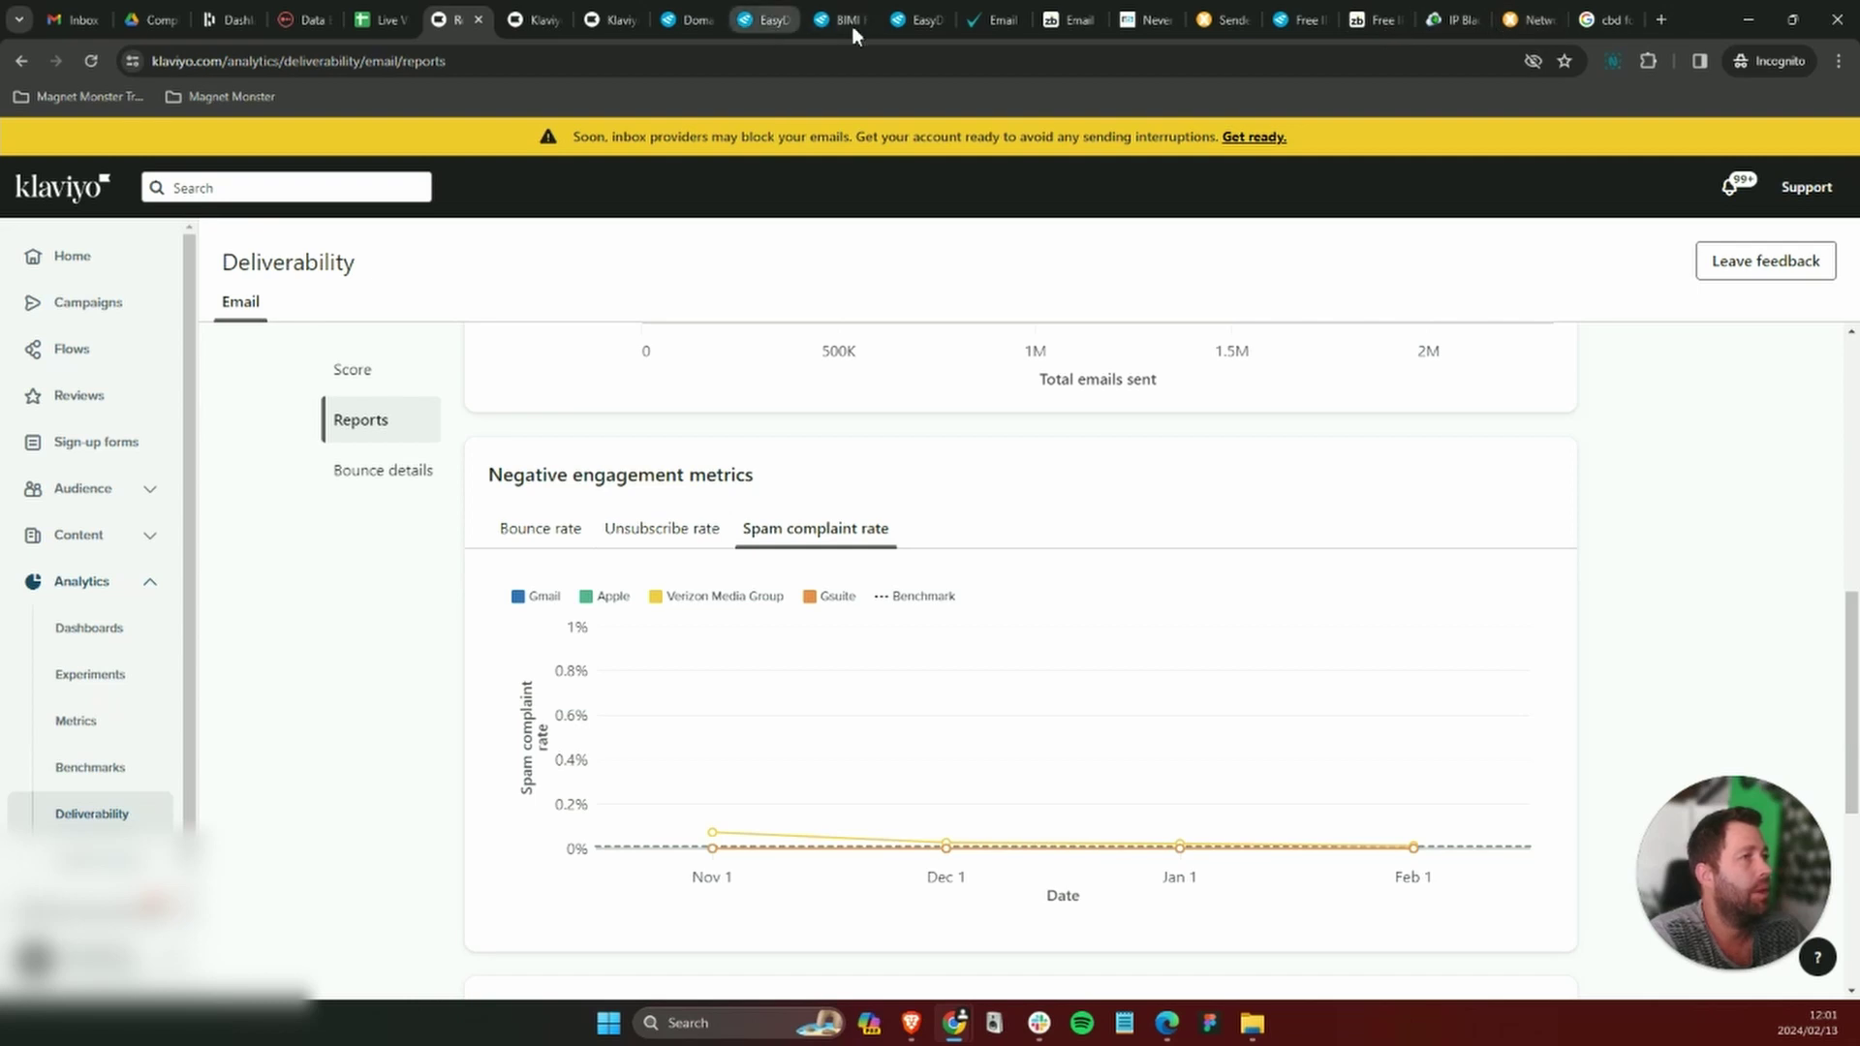
Score Unsubscribe and Bounce Rate at 75% and Spam Compliant Rate at 100%.
click(378, 19)
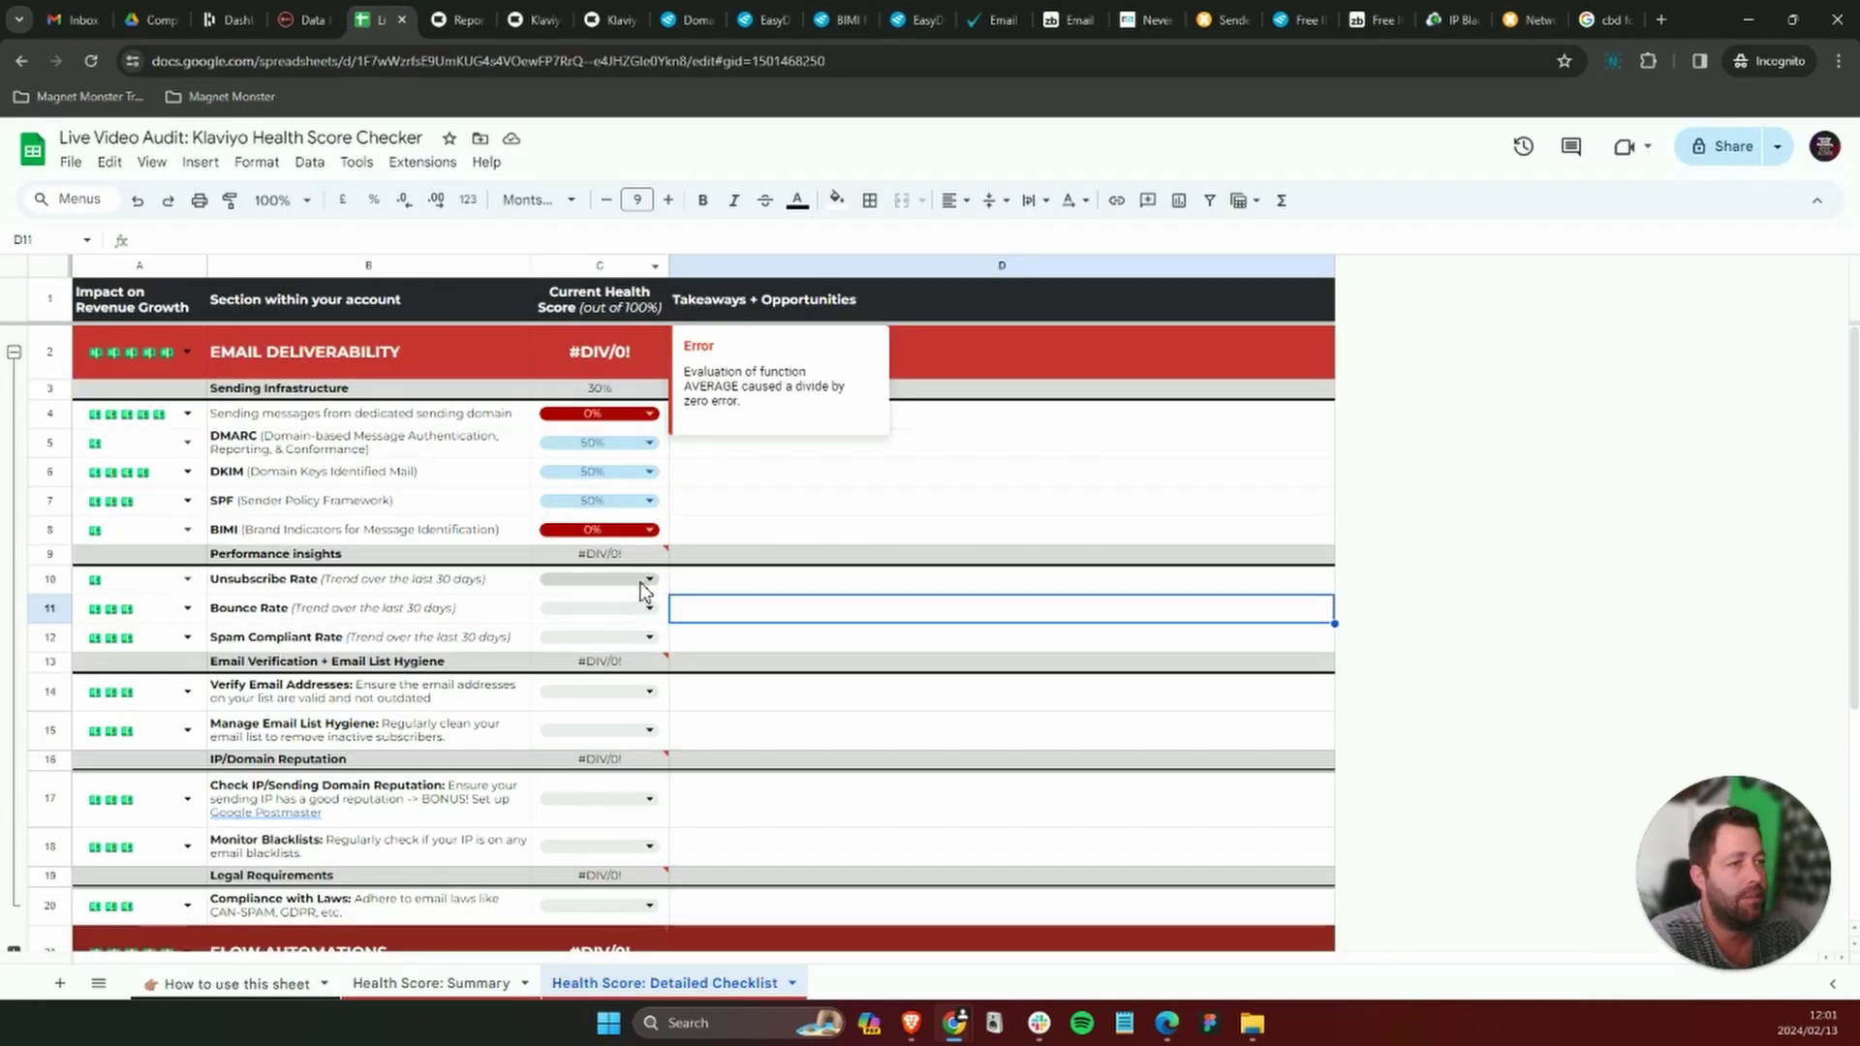
click(600, 581)
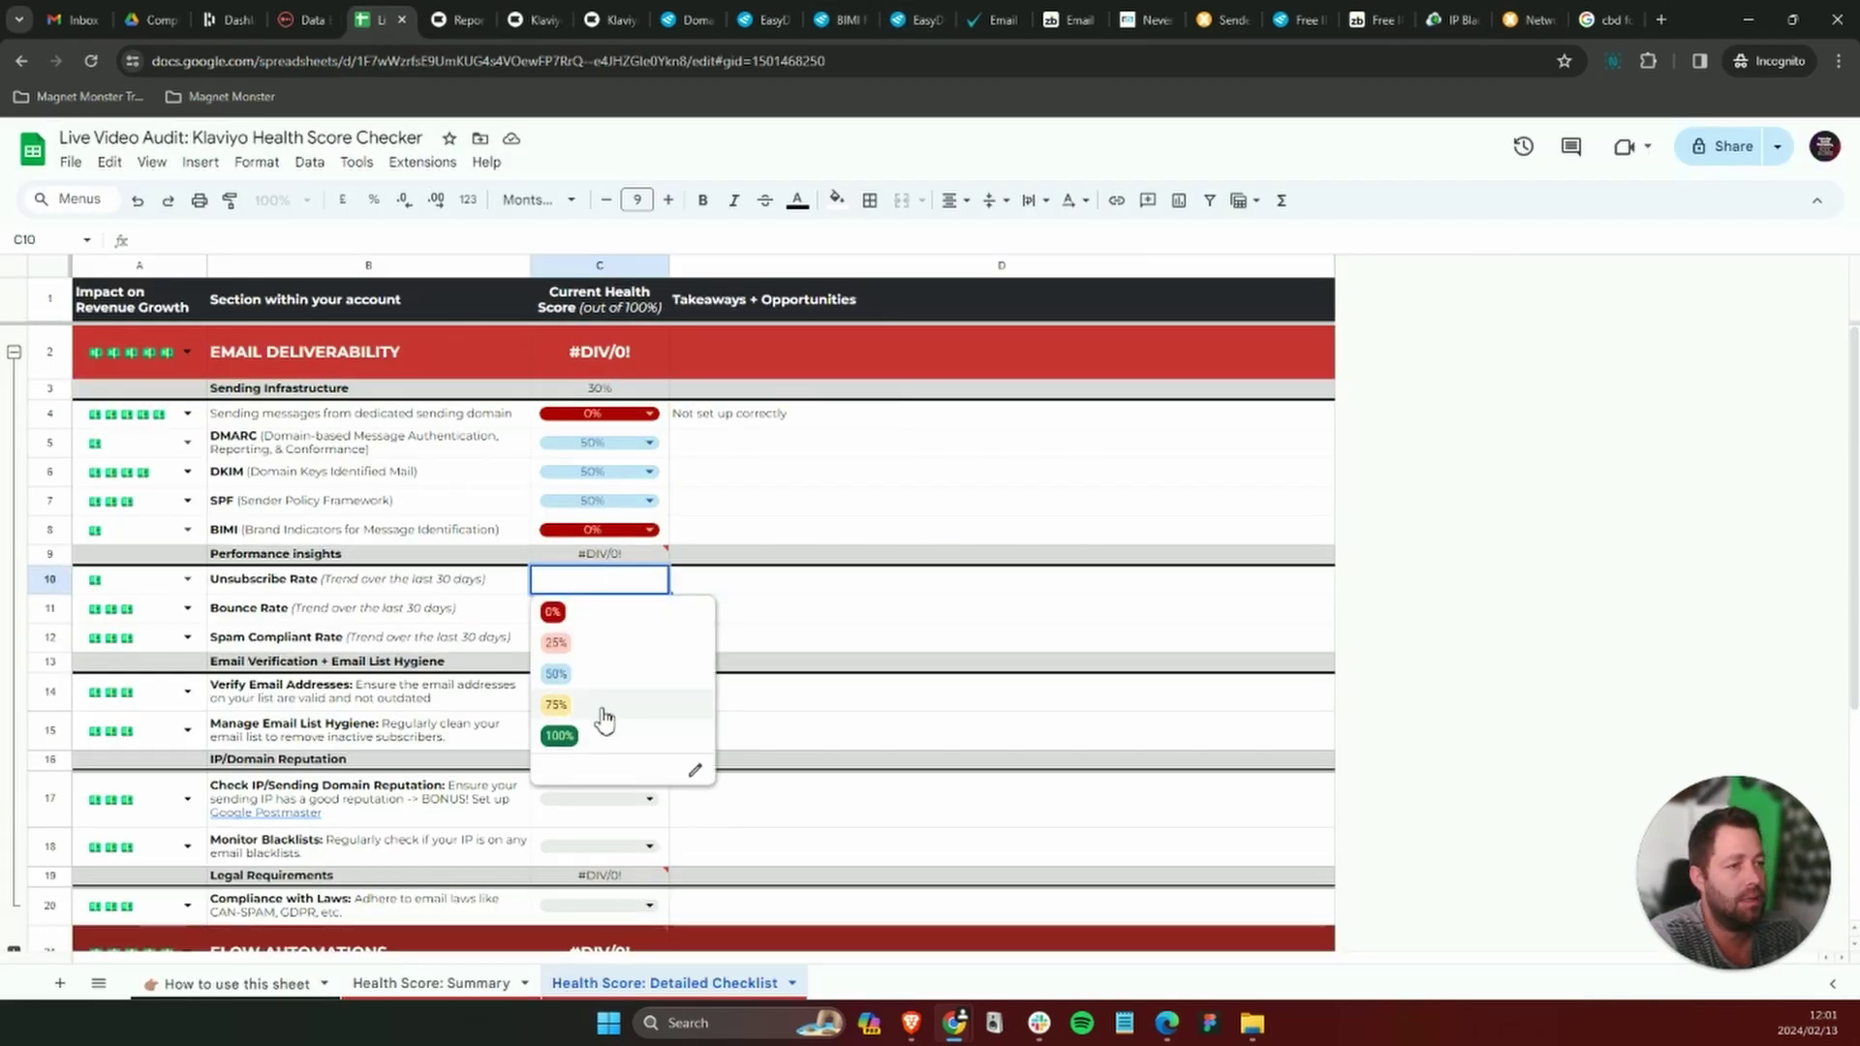
click(602, 707)
click(823, 612)
click(651, 612)
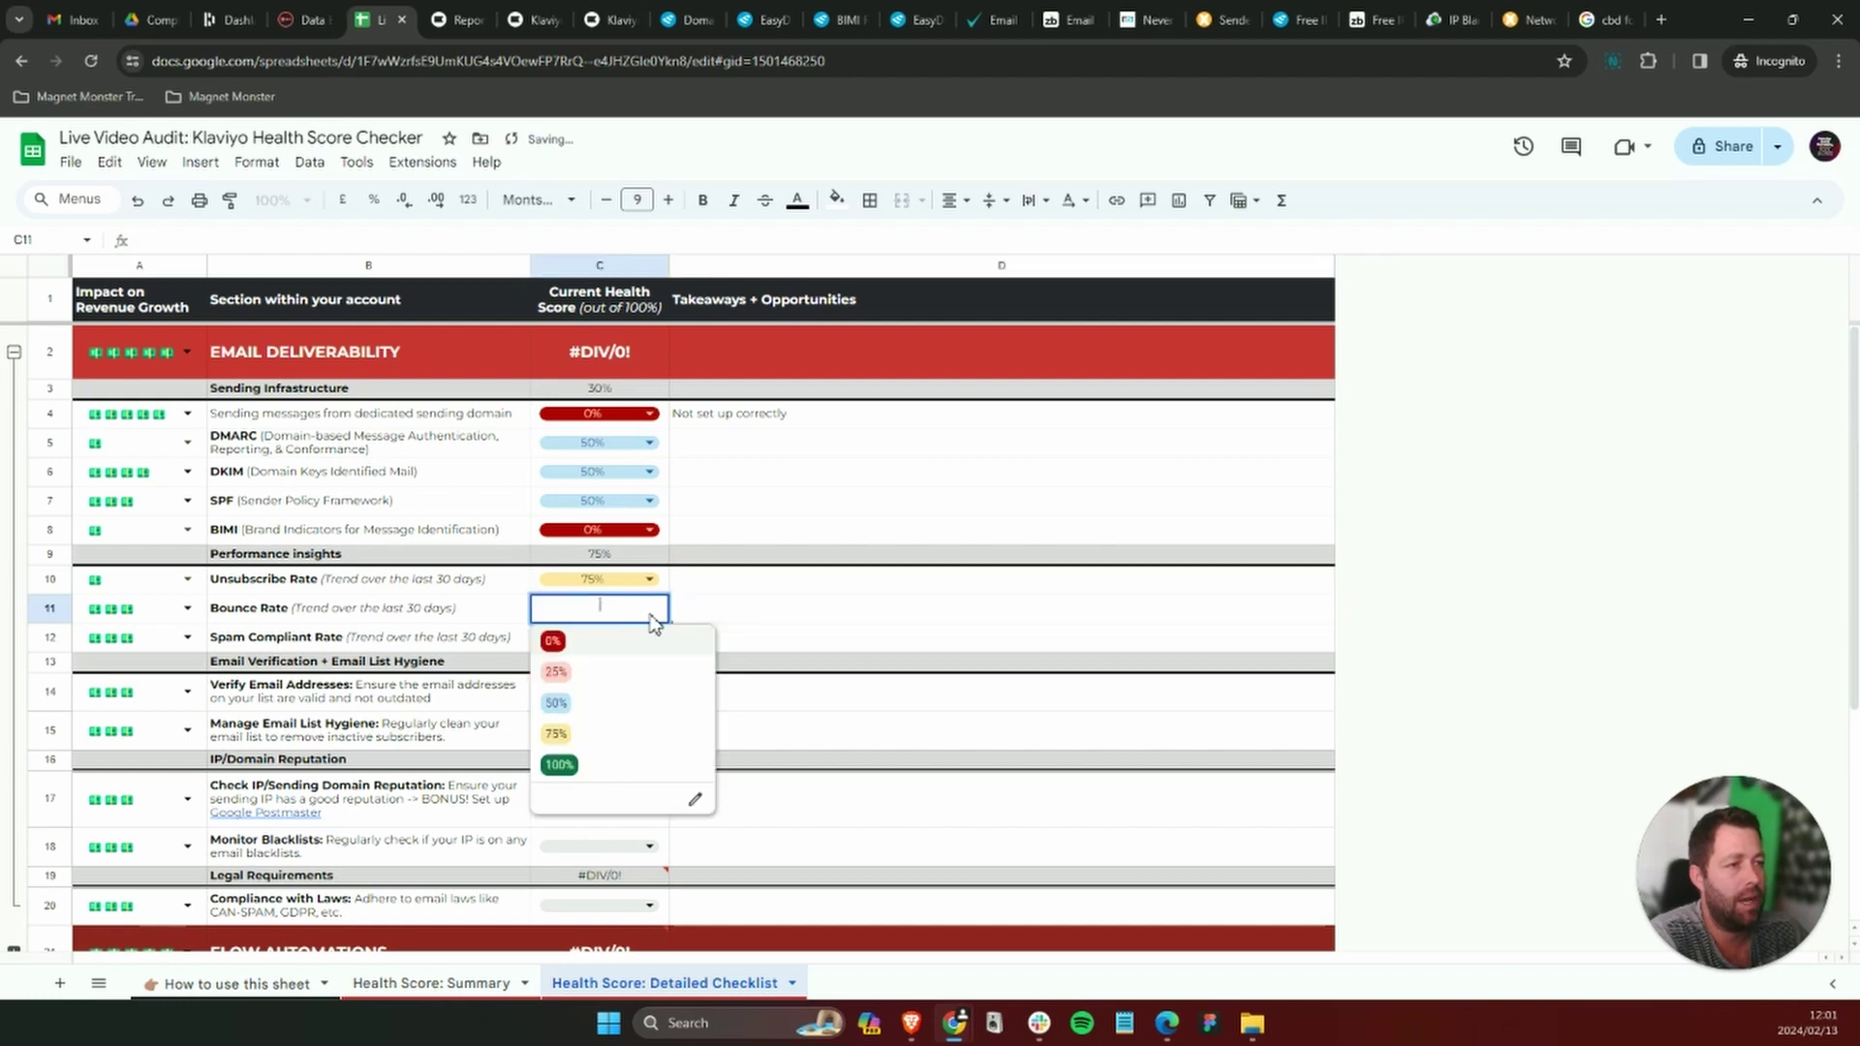
click(623, 736)
click(775, 623)
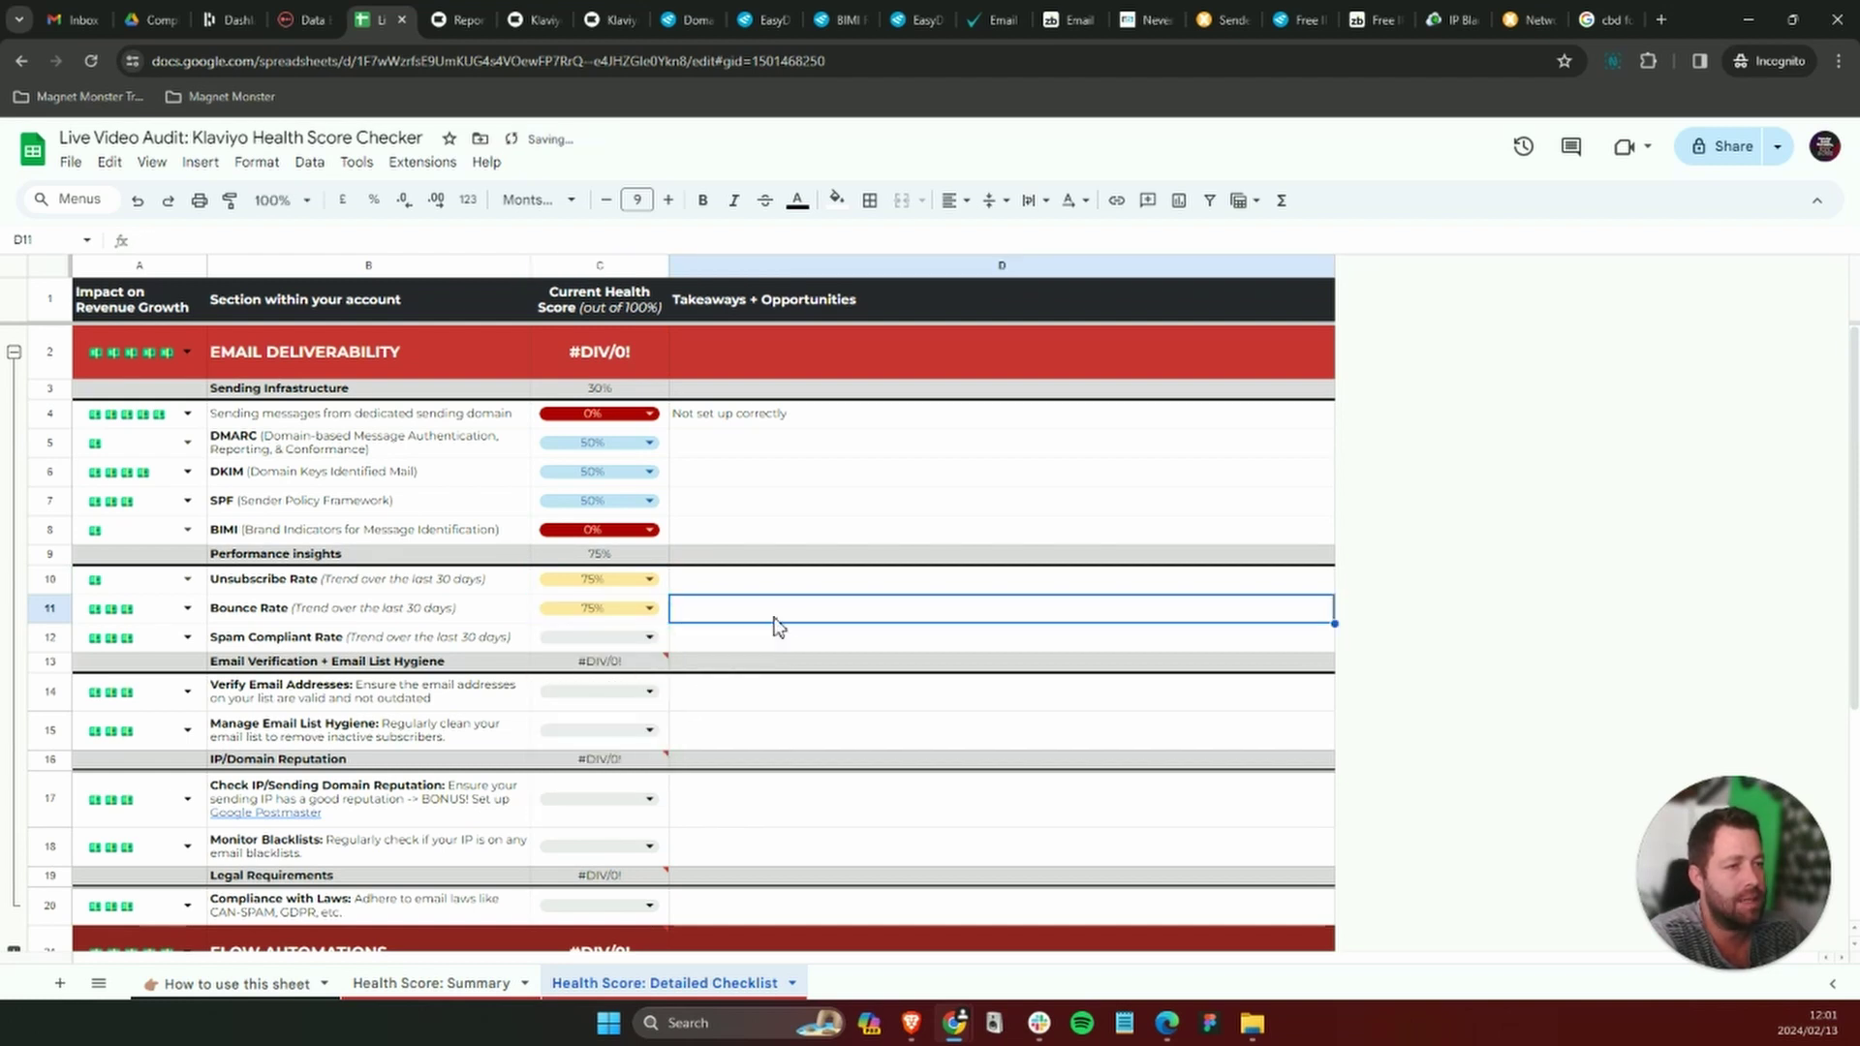
click(649, 637)
click(601, 800)
click(891, 694)
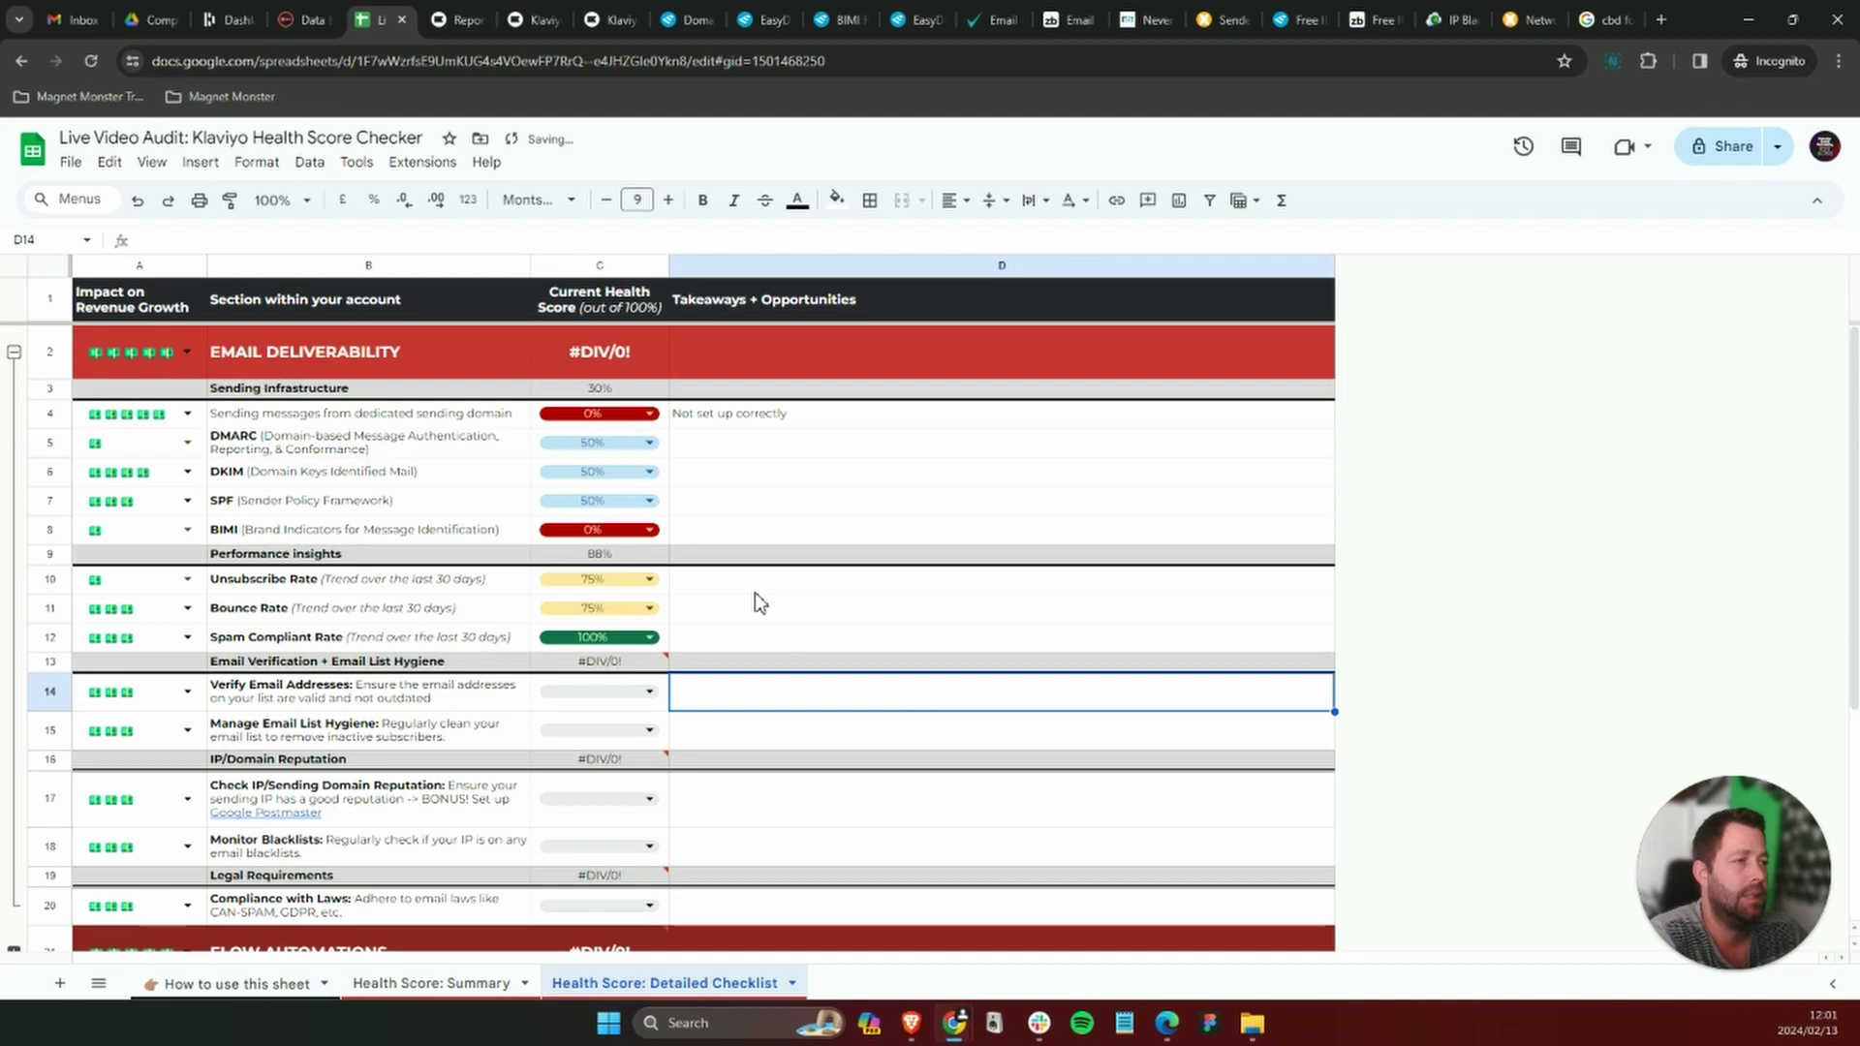
Type placeholder notes 'wfswd', 'sdfw' and 'asda' in D10–D12.
click(742, 579)
text(wfswd)
key(Return)
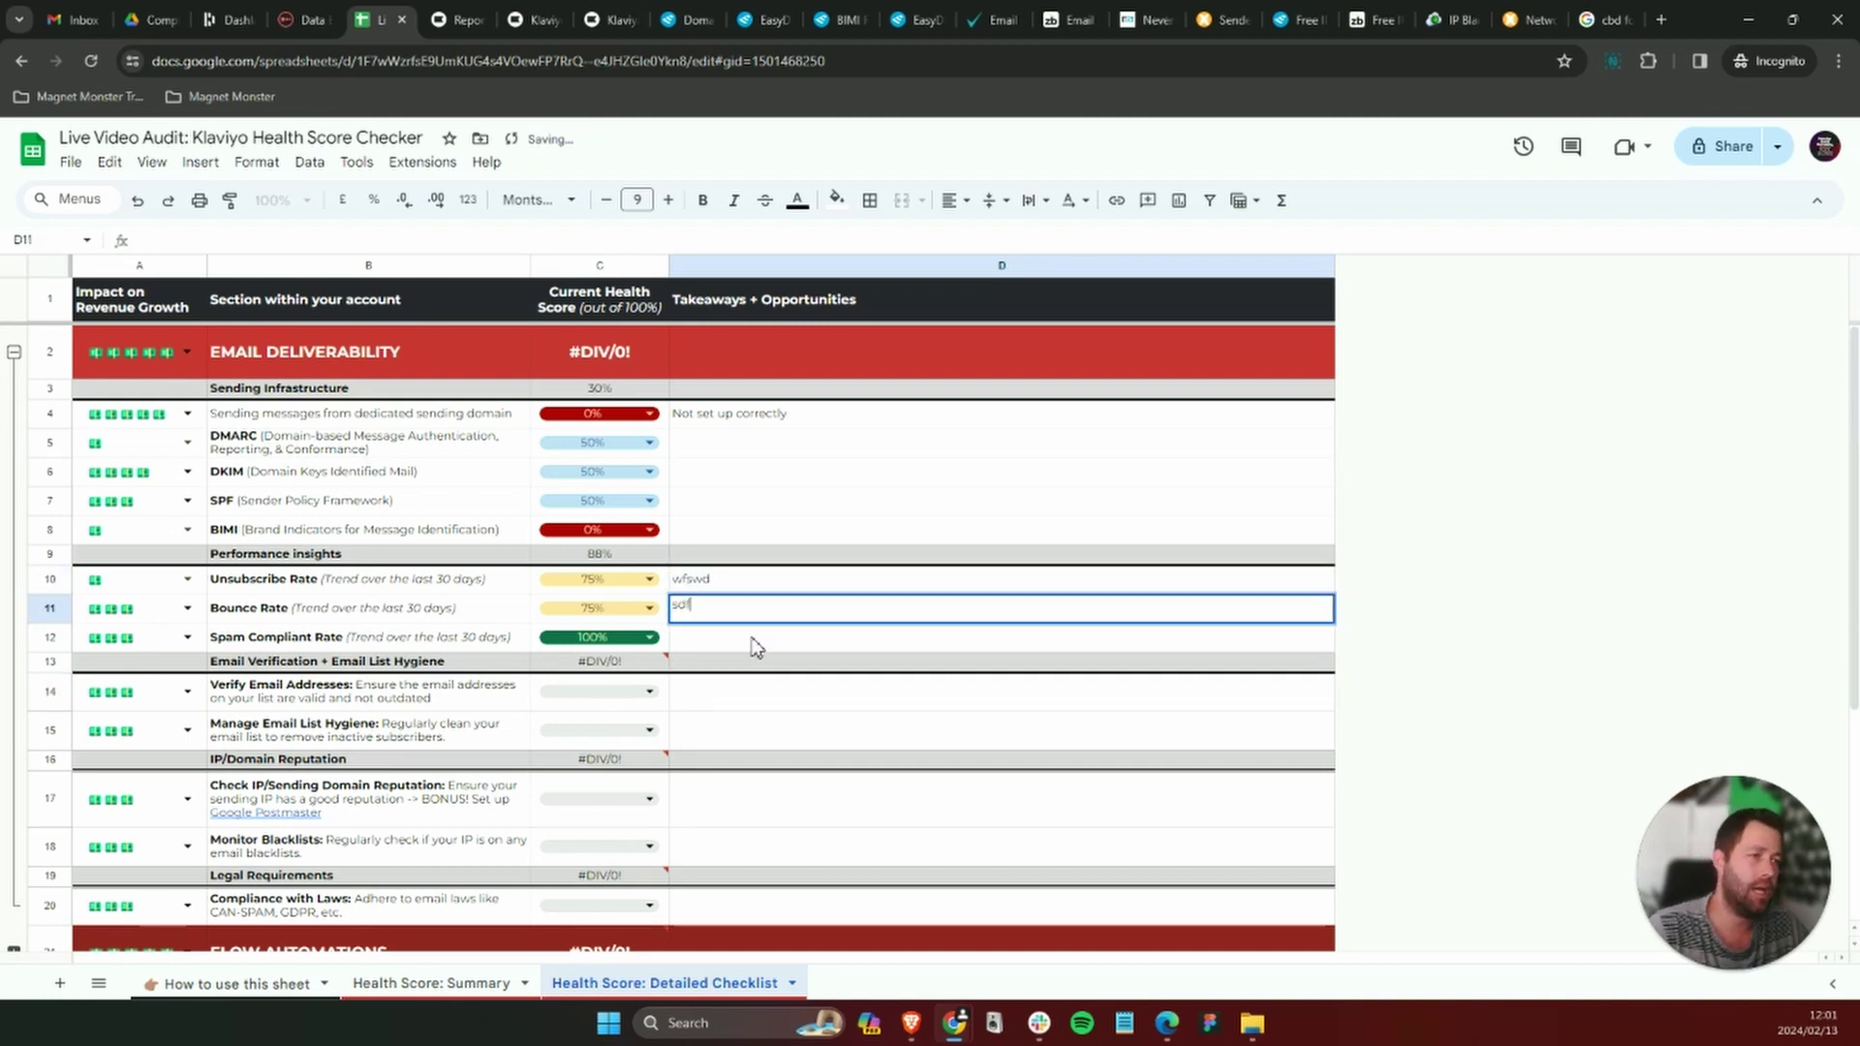
text(sdfw)
key(Return)
text(asda)
click(899, 741)
click(884, 666)
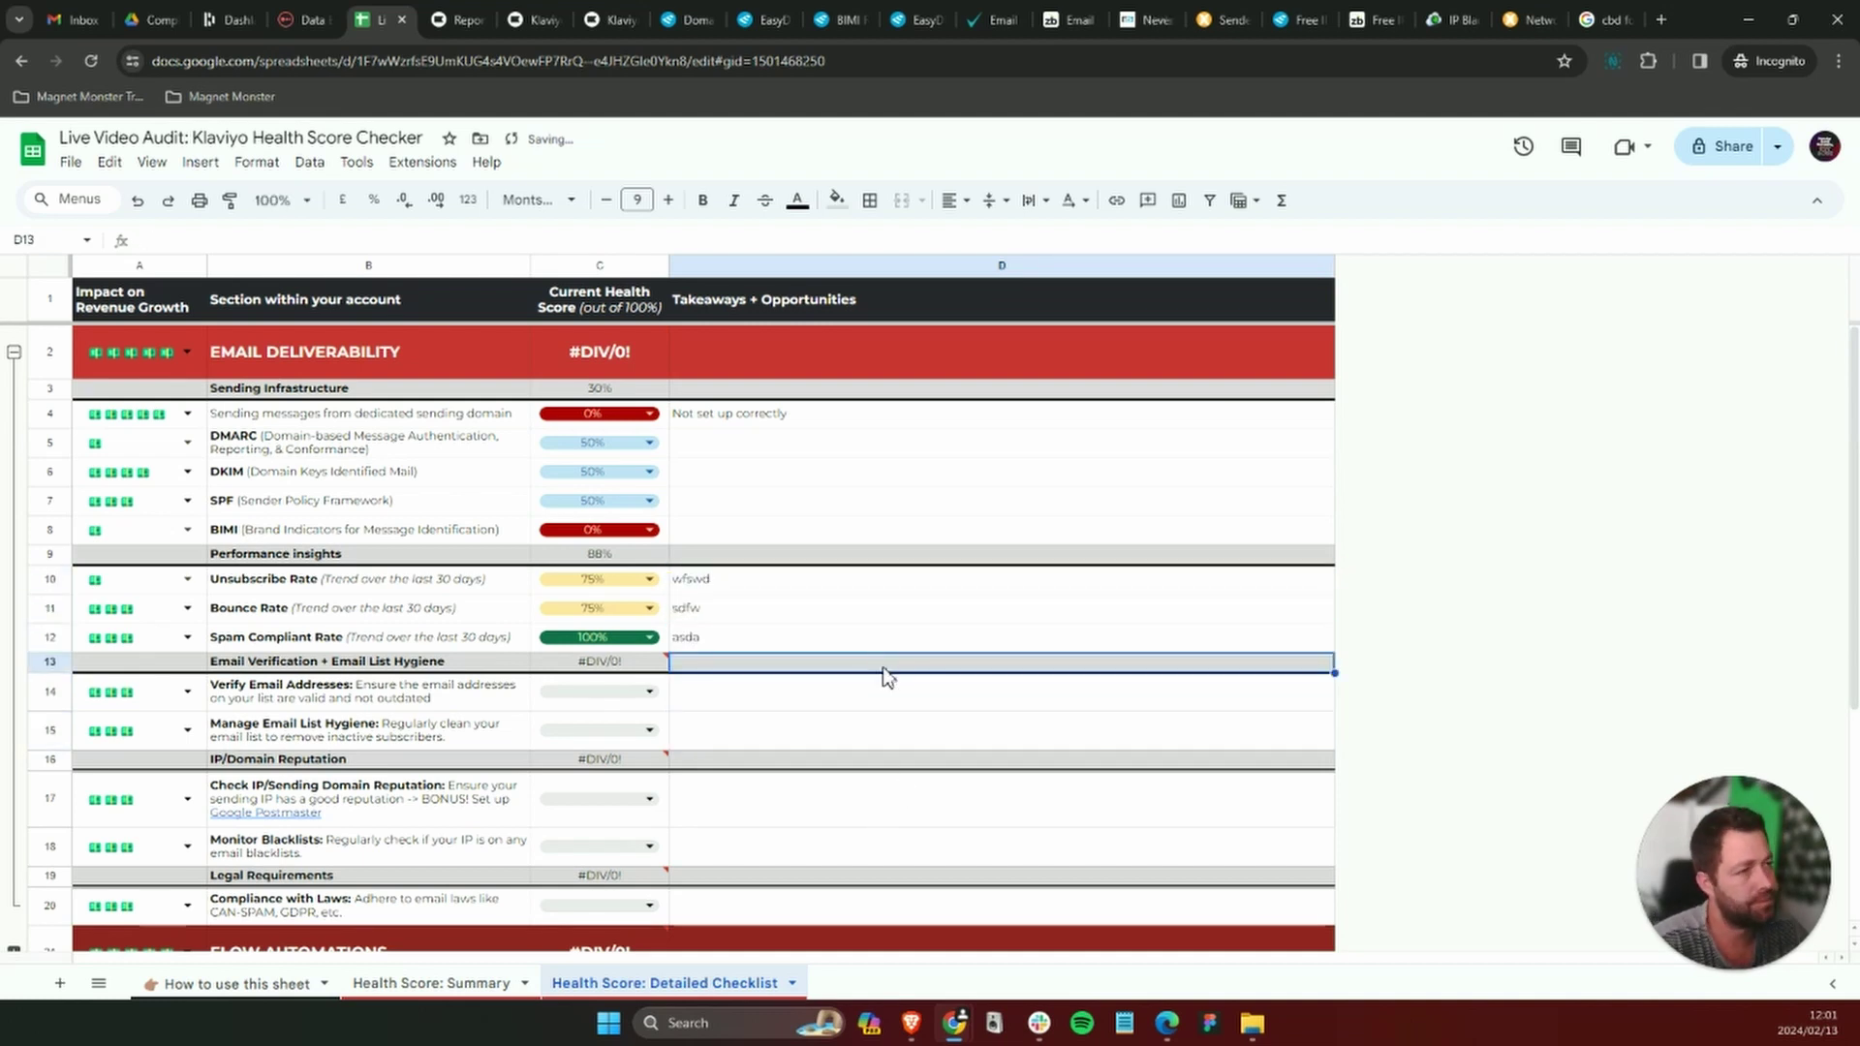
click(877, 746)
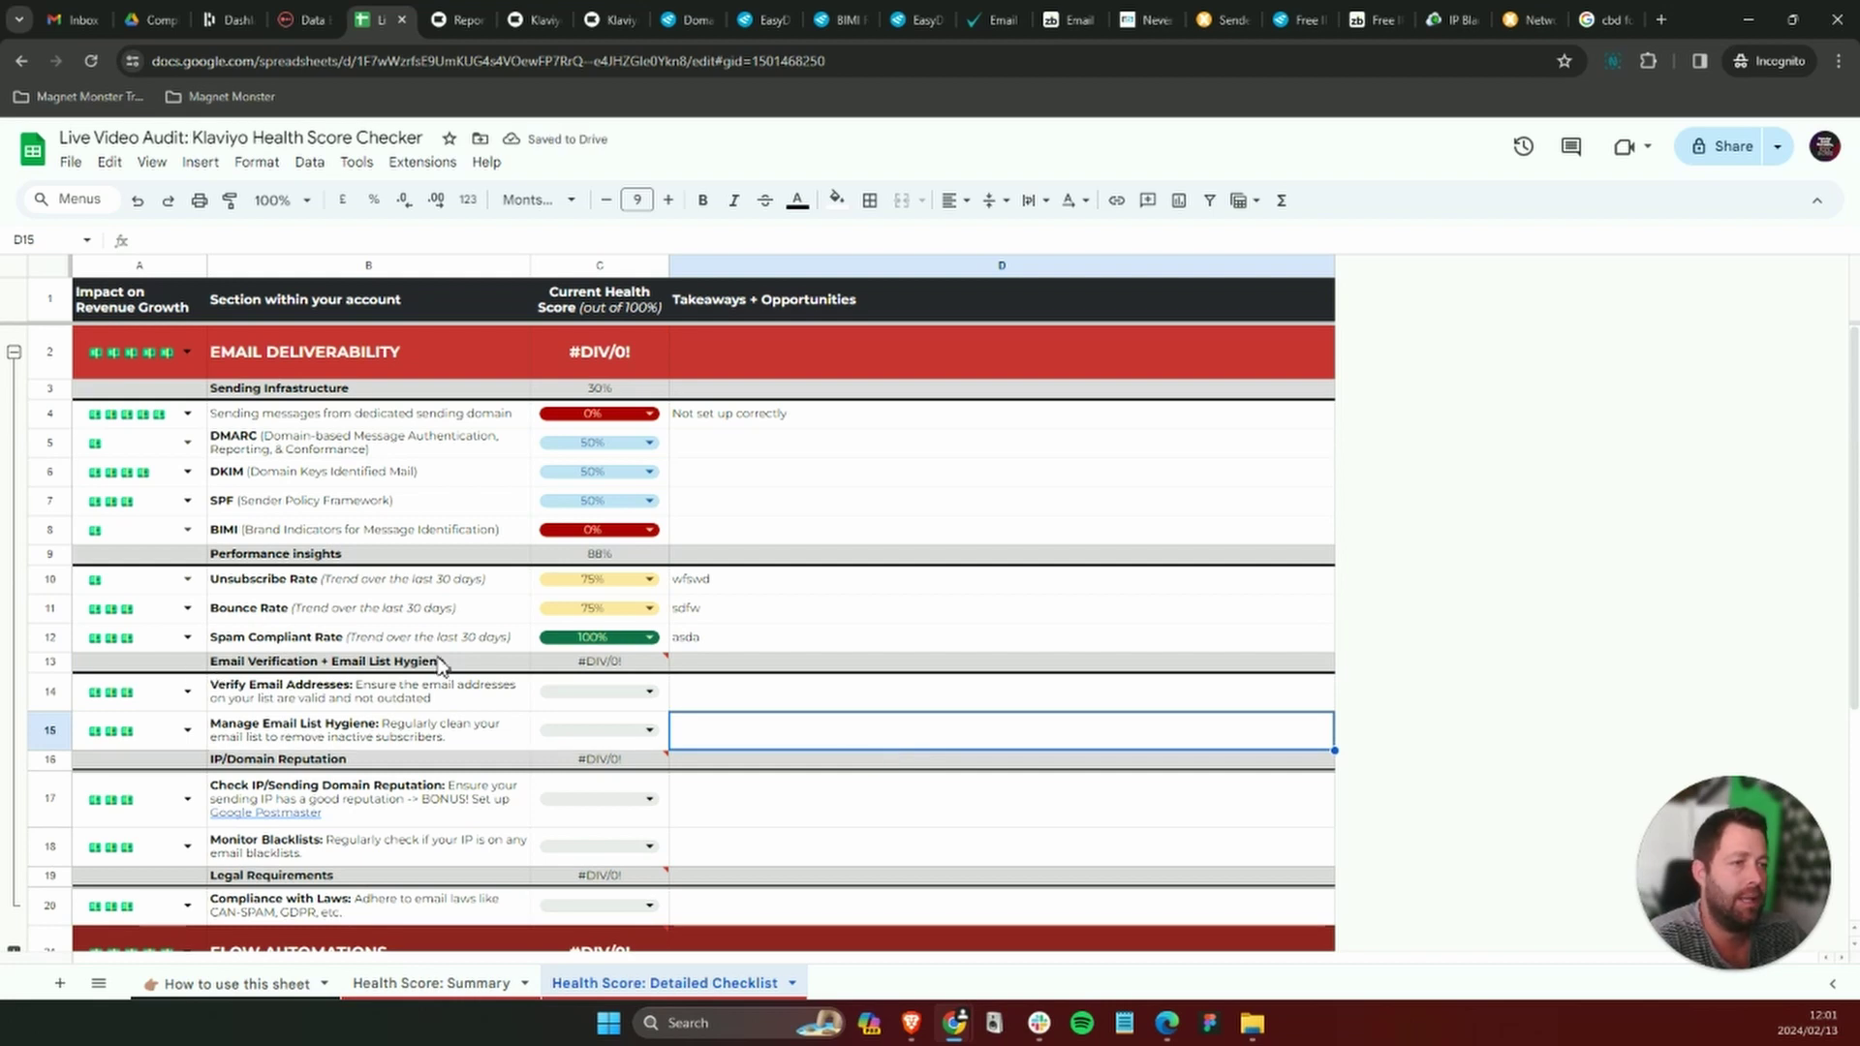
click(490, 20)
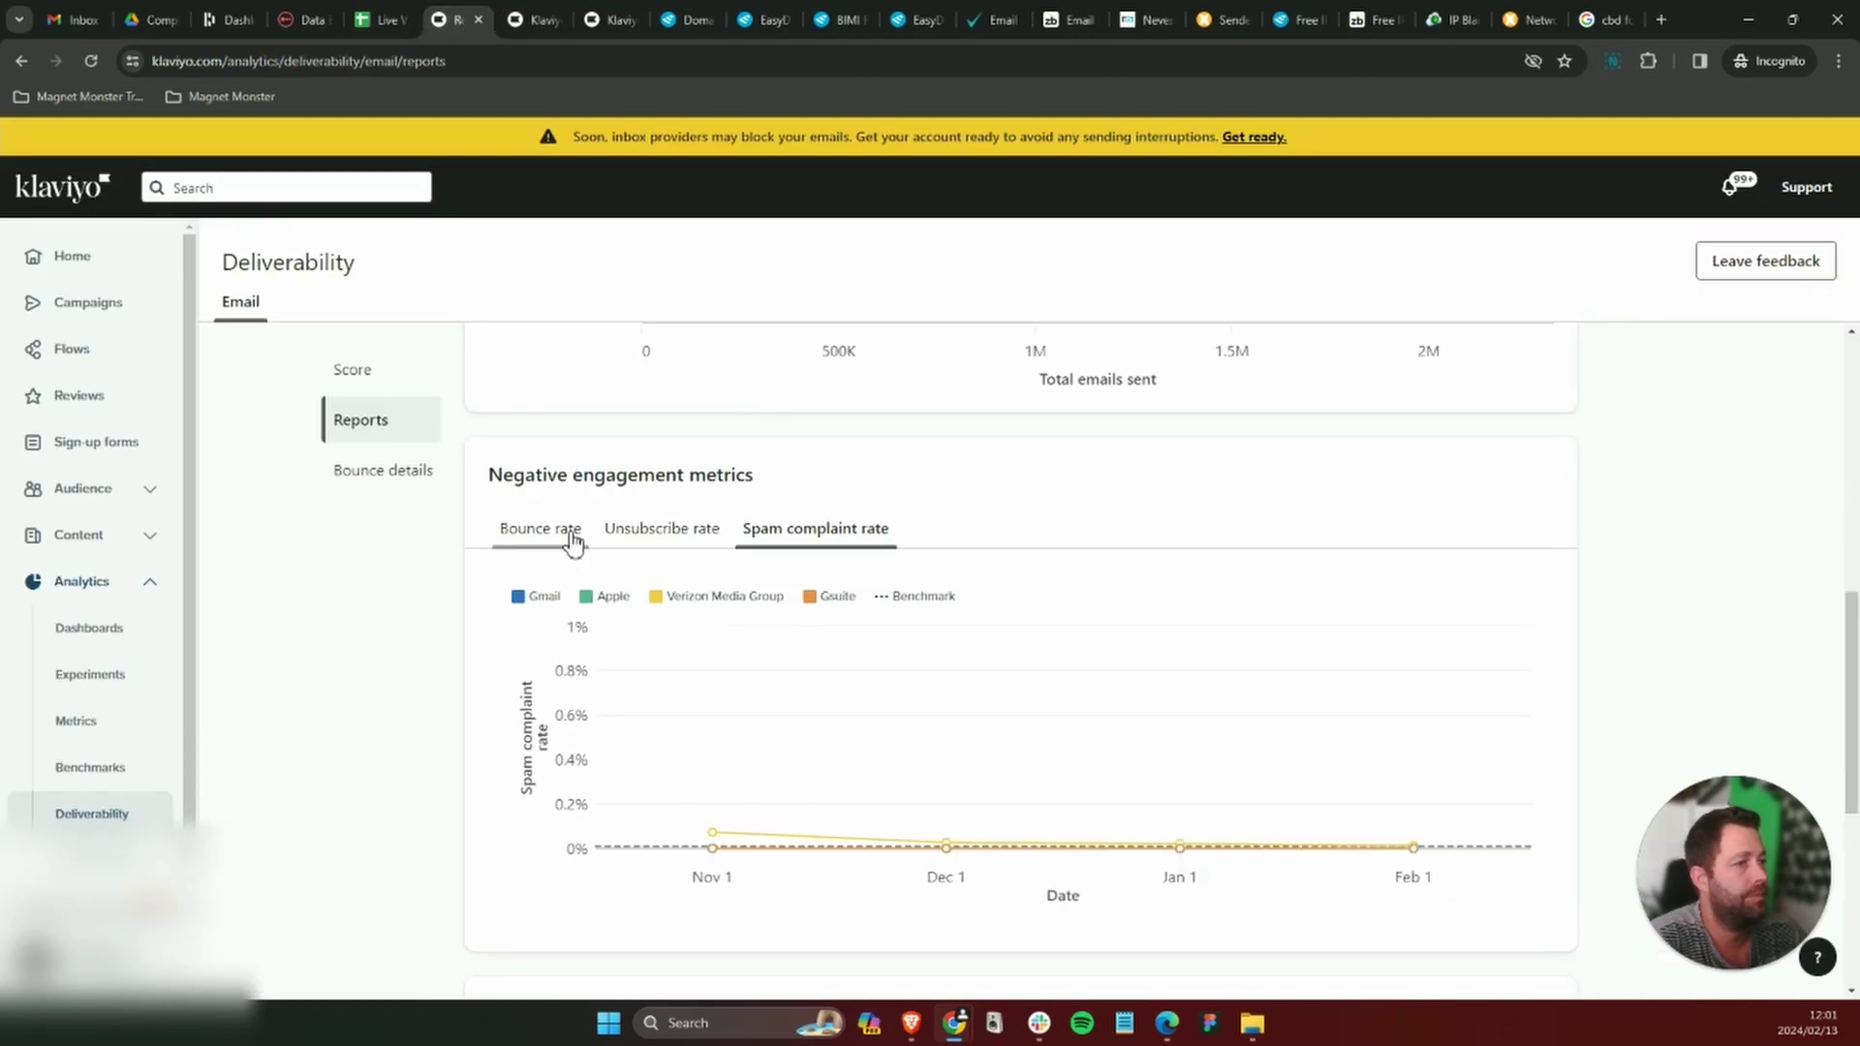
Bring back Klaviyo's bounce rate chart, with Apple at 2.69% on Feb 1 against the 1% benchmark.
click(541, 528)
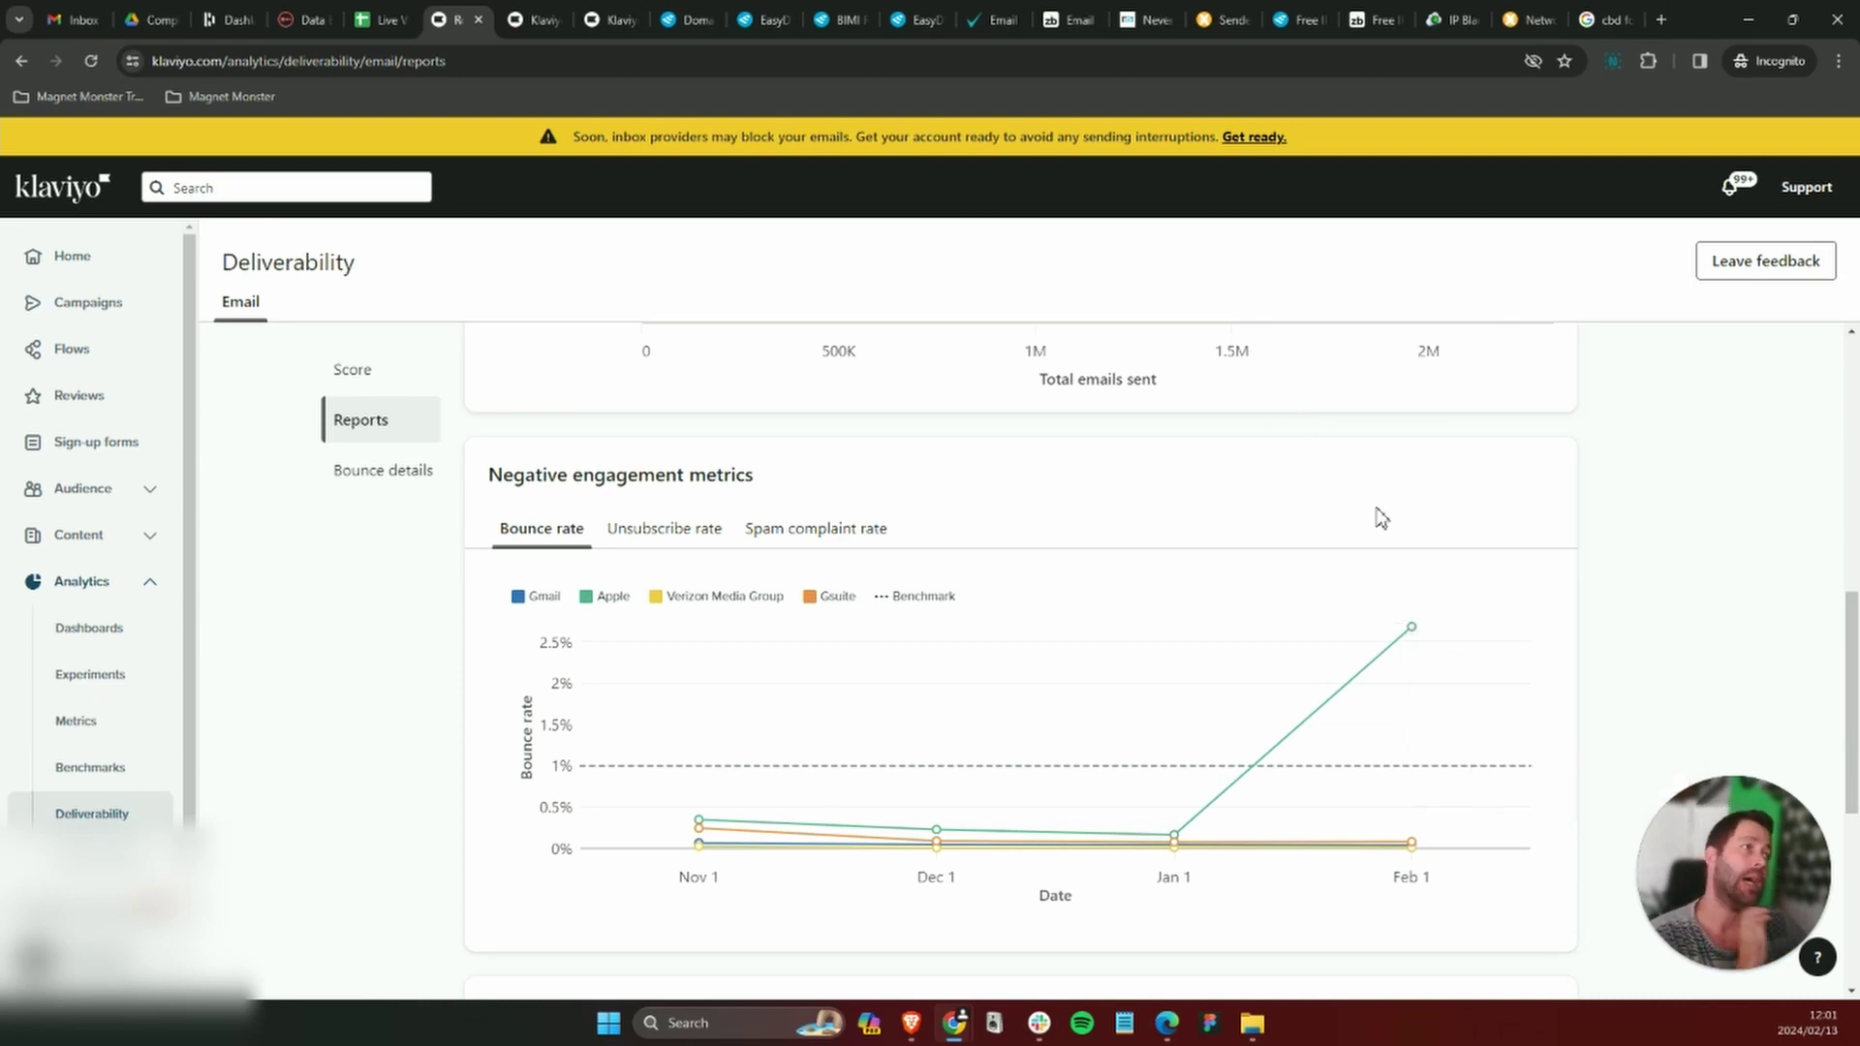
Browse EmailListVerify's homepage and its half-price offer of 100 free checks, then bring up ZeroBounce.
click(987, 20)
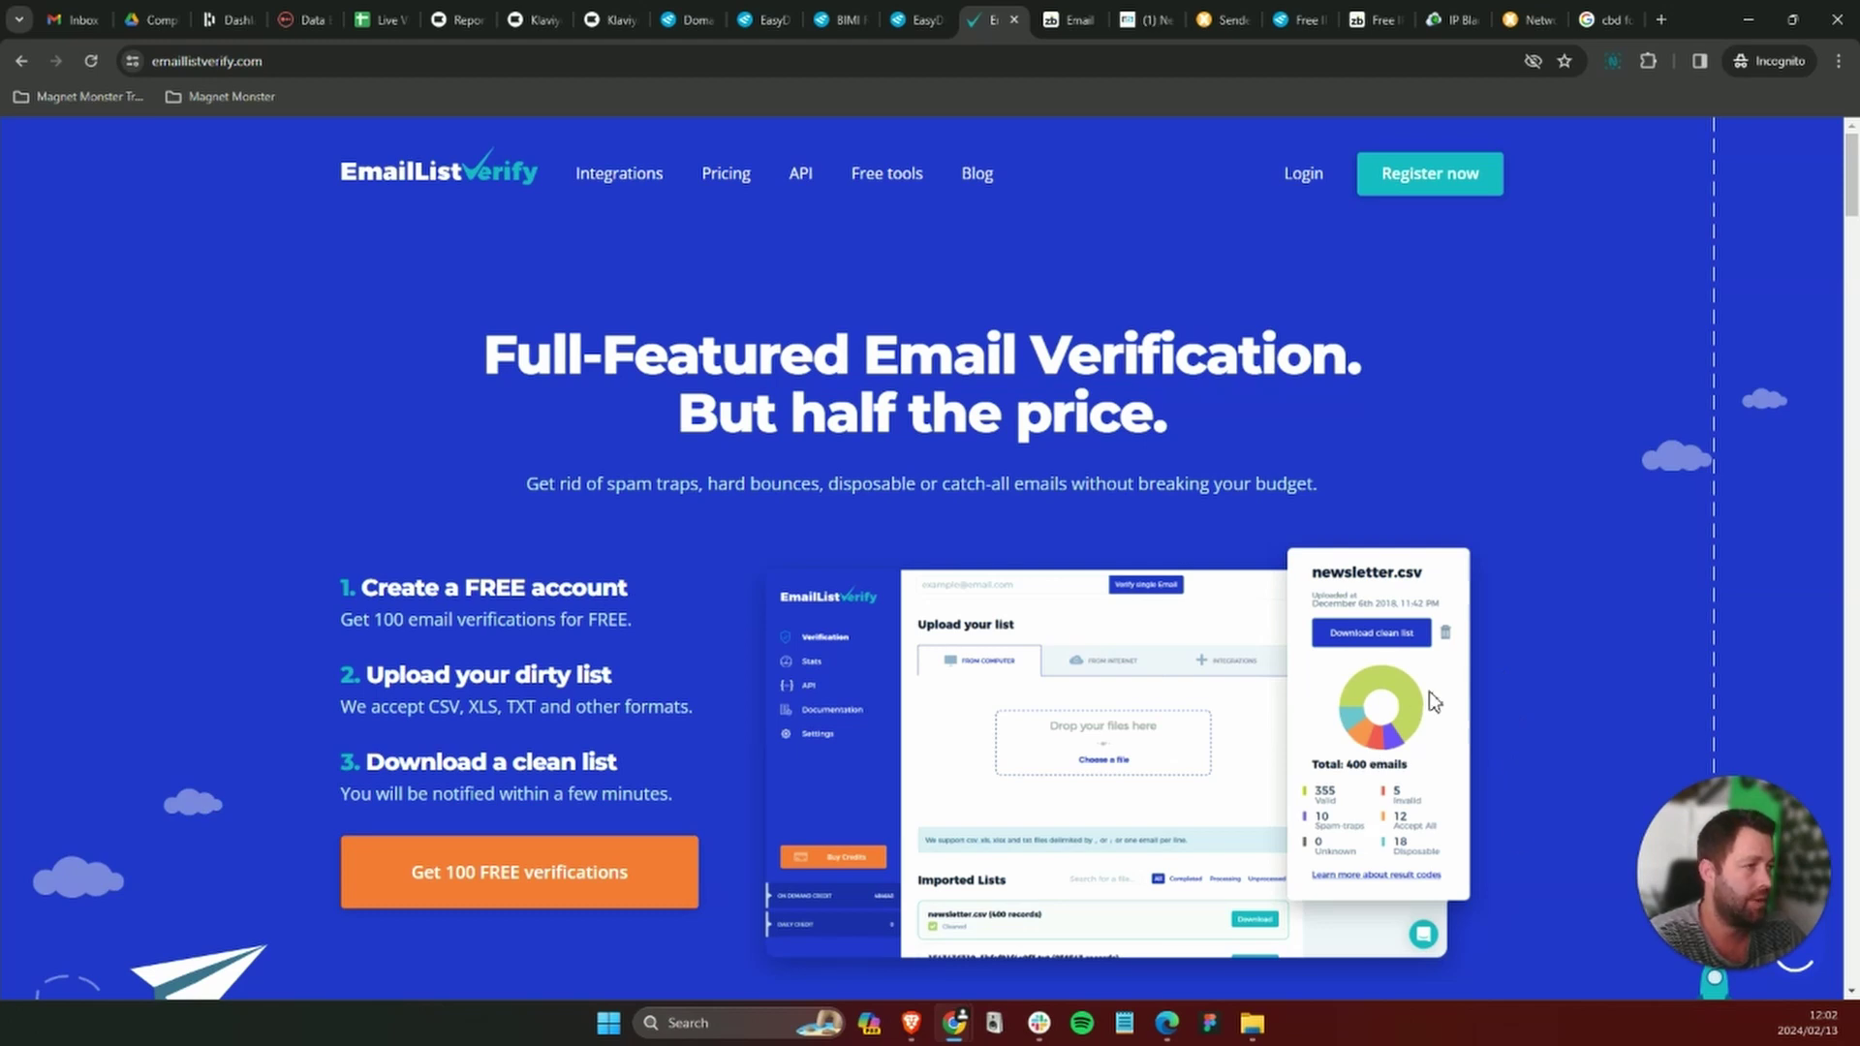
scroll(1428, 690, down, 2)
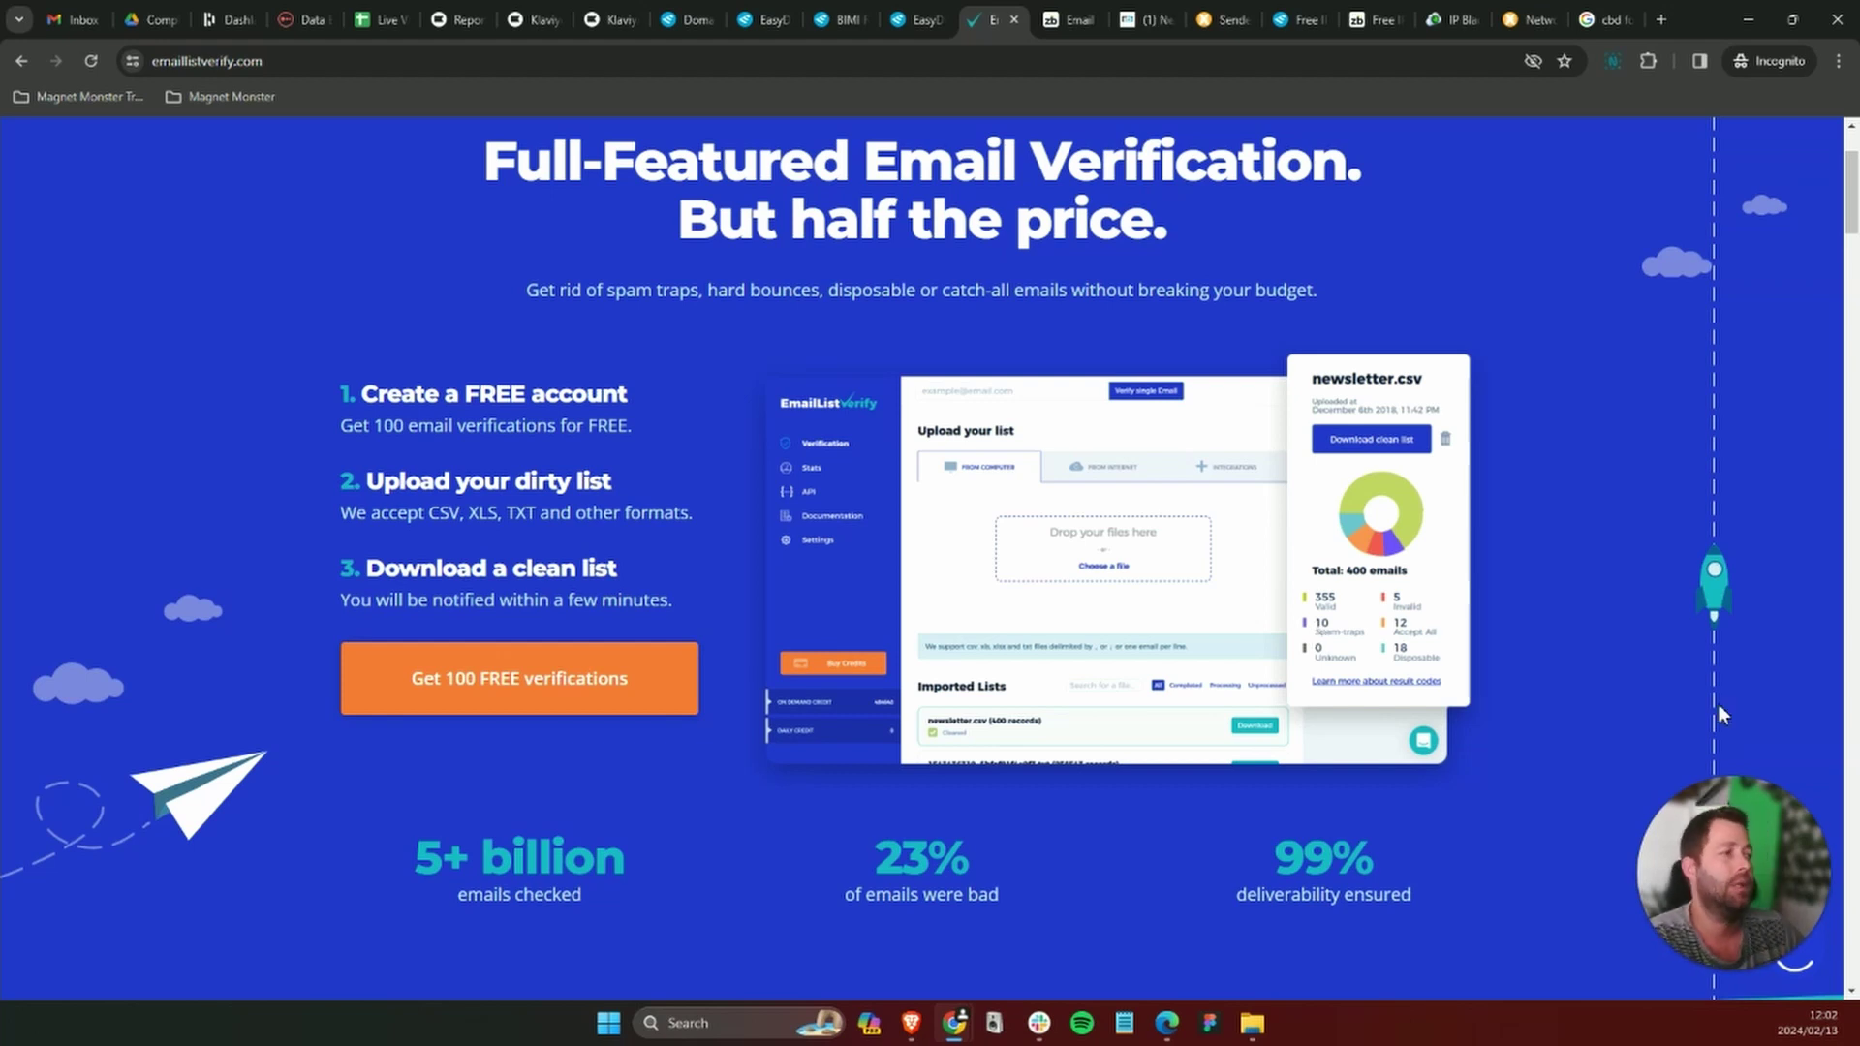
scroll(1144, 661, down, 4)
scroll(1323, 701, up, 4)
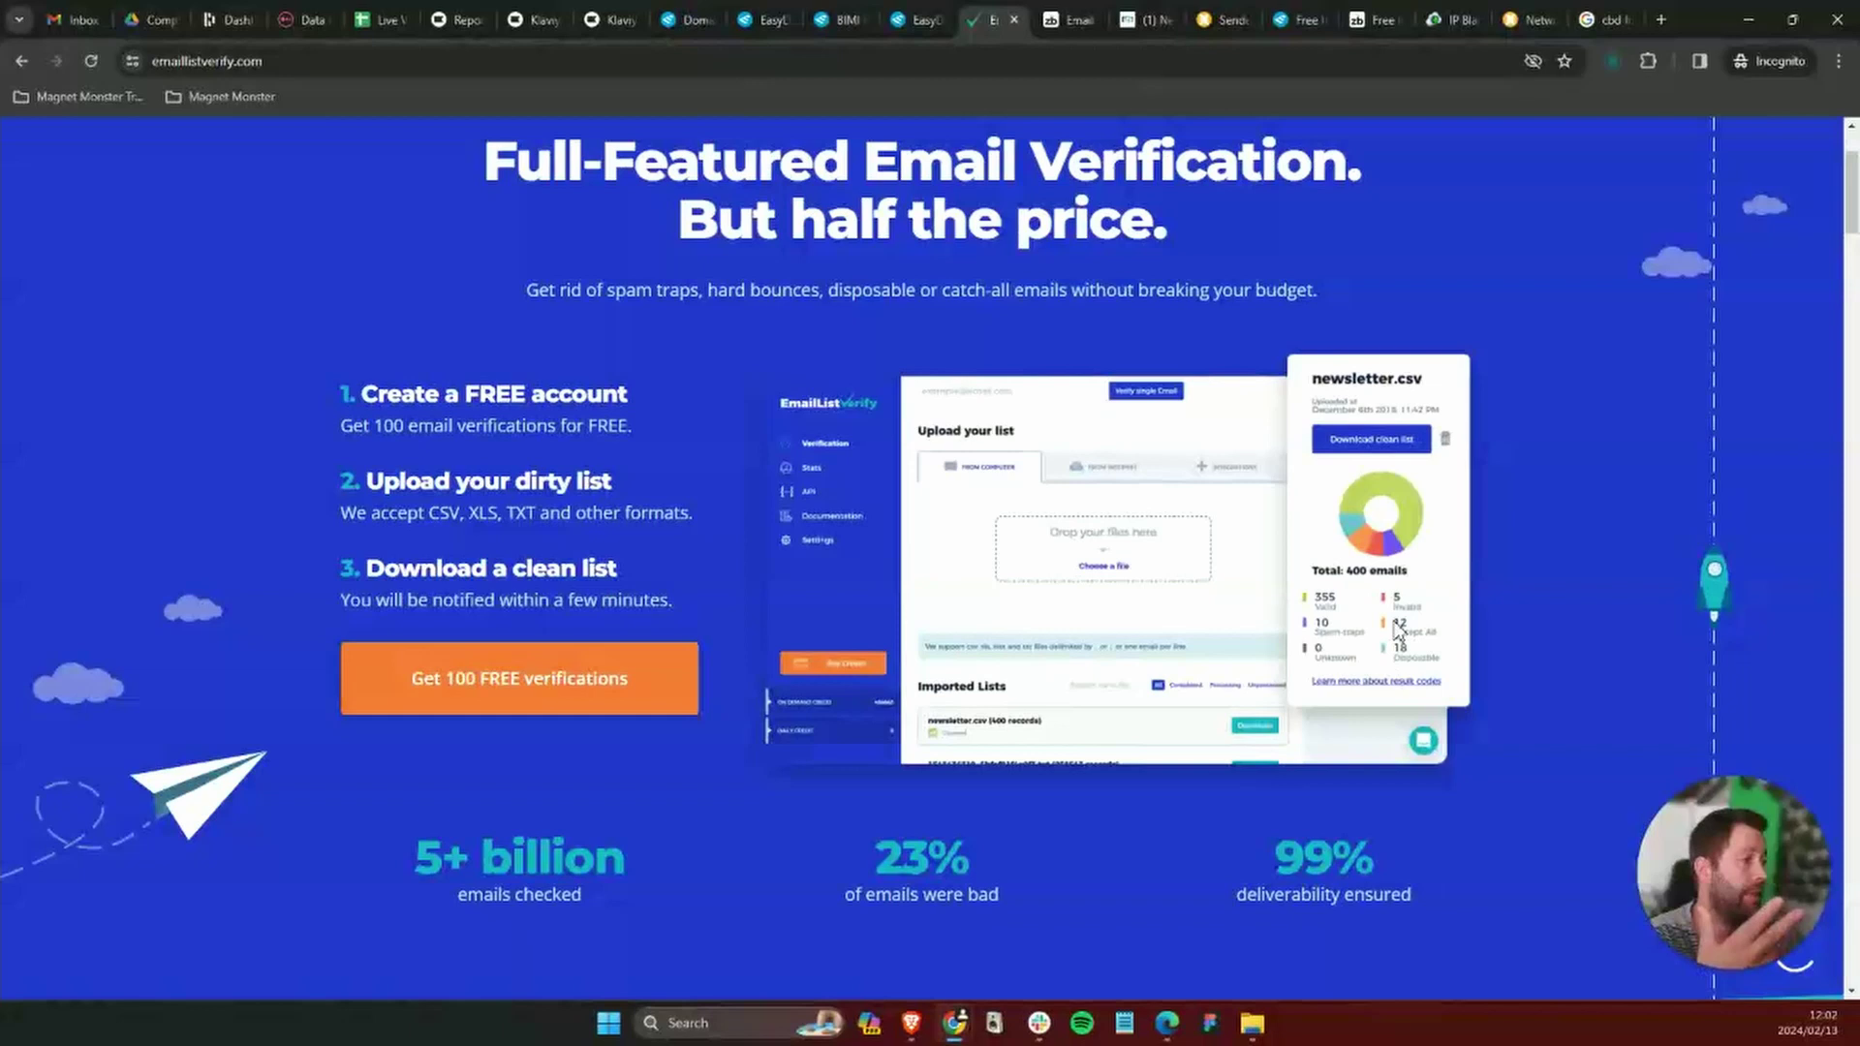
scroll(1114, 649, down, 6)
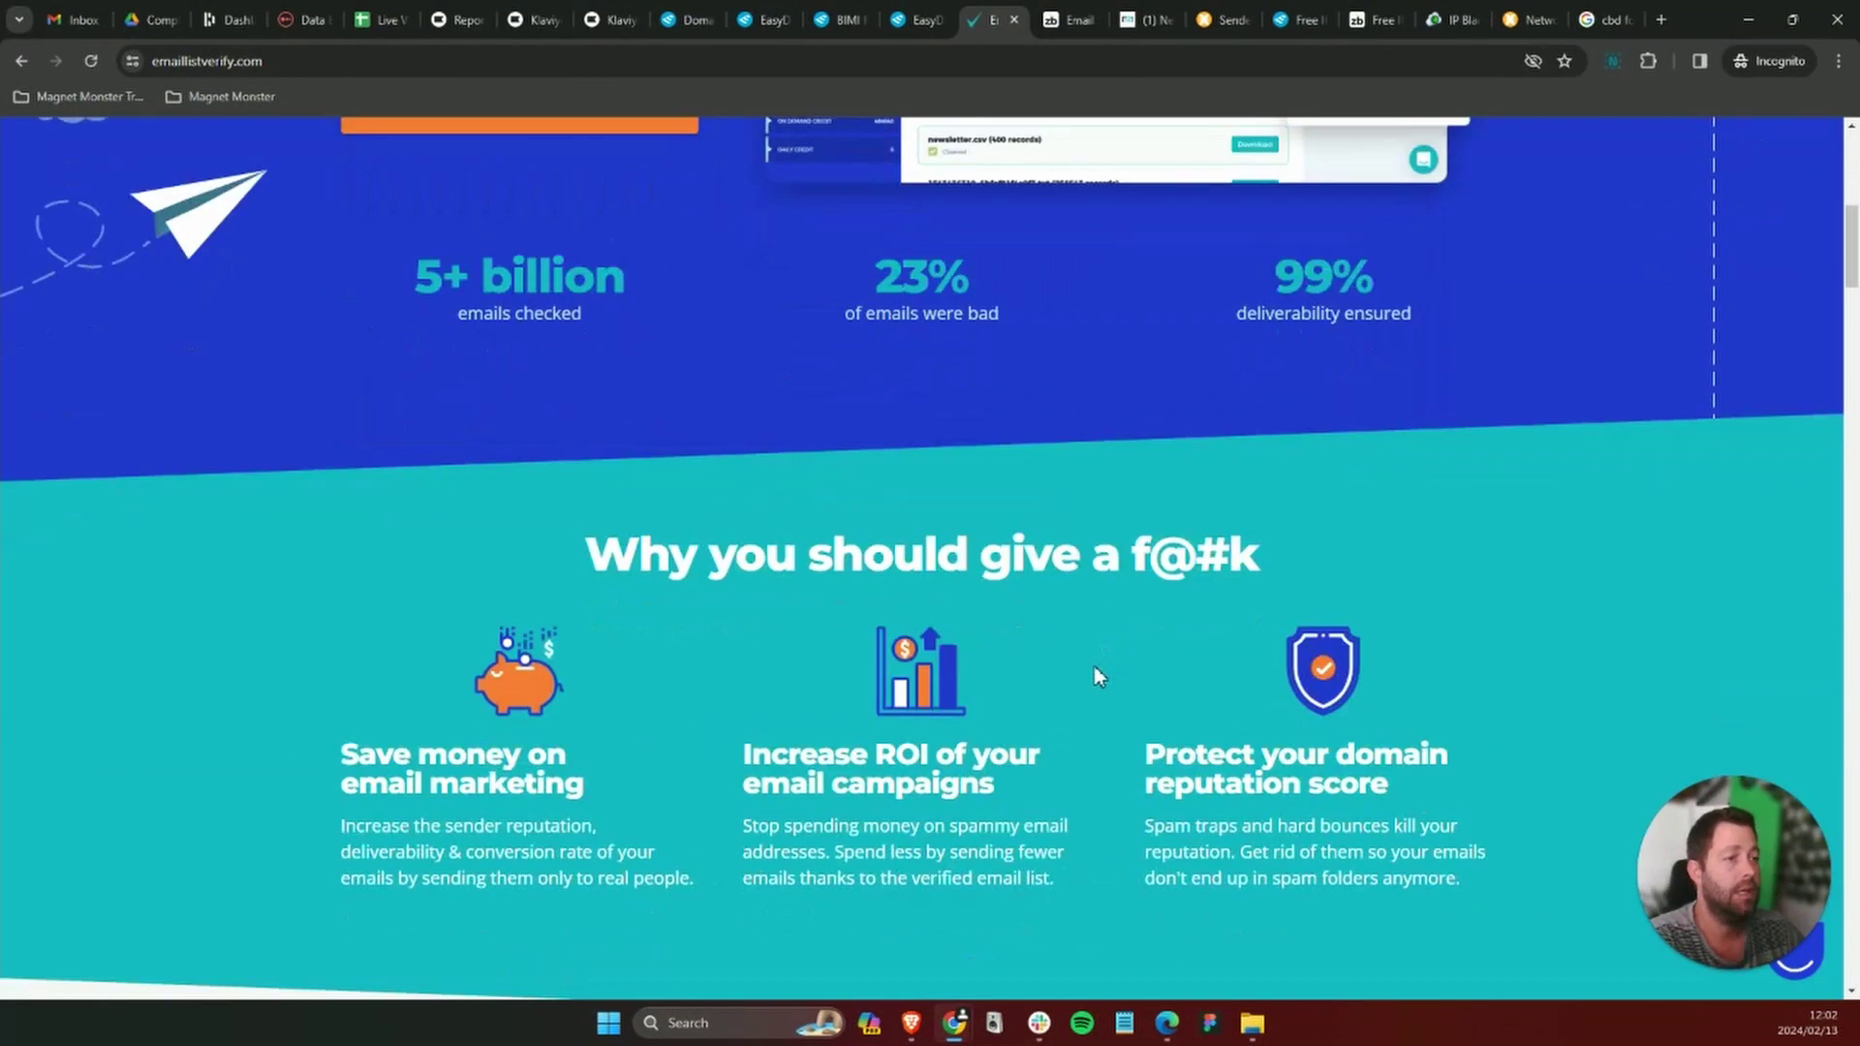
scroll(1098, 676, up, 8)
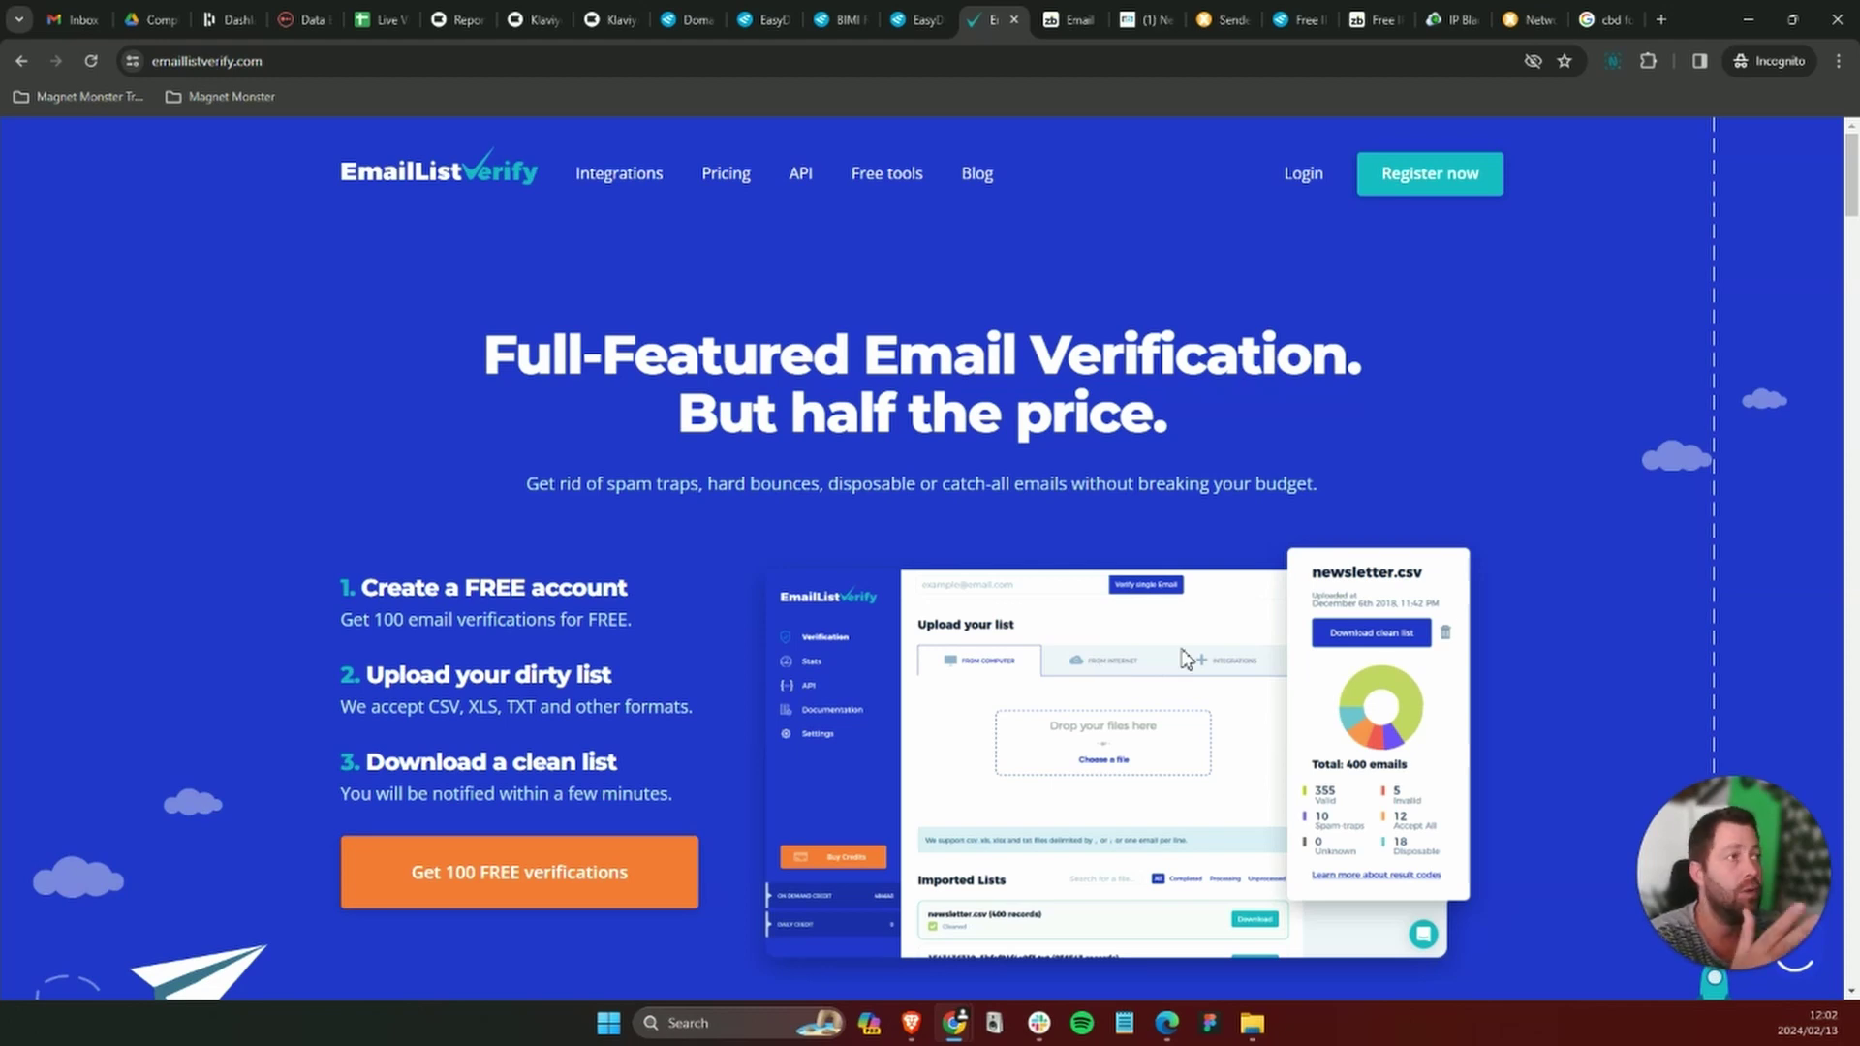
click(1064, 21)
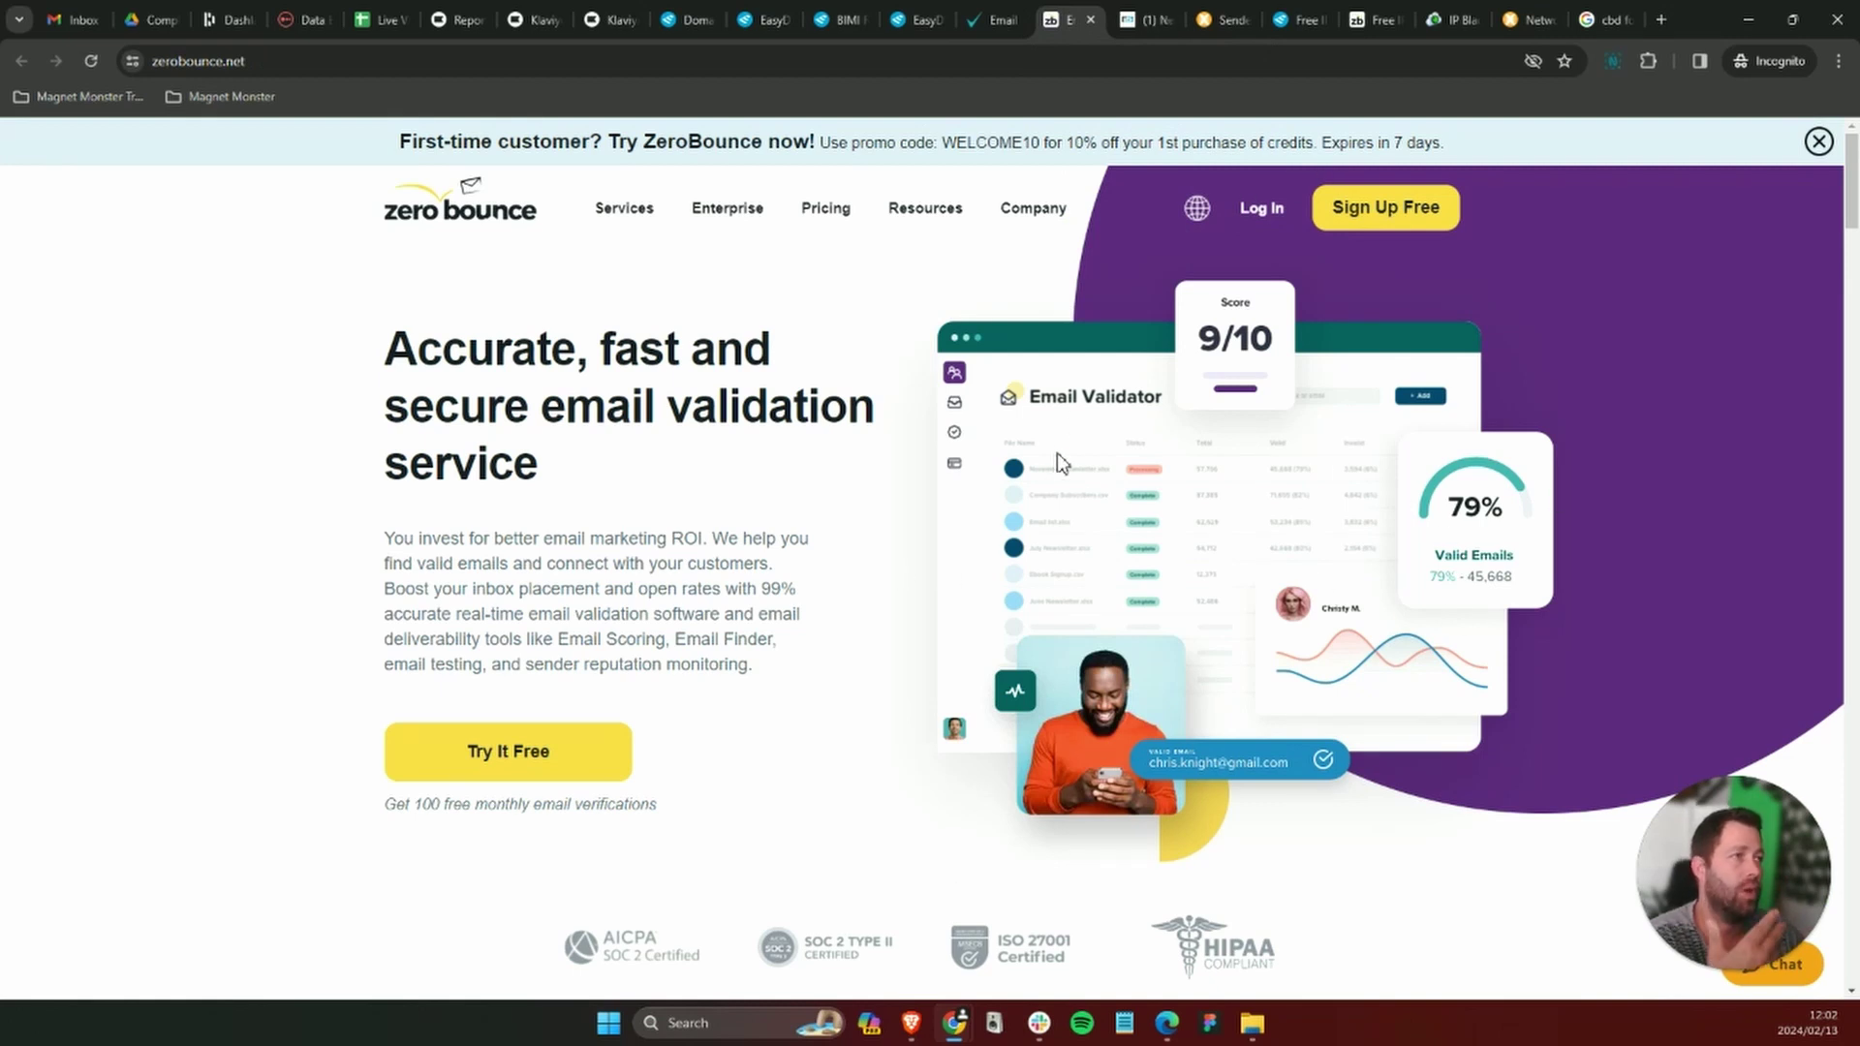
Glance at NeverBounce's homepage, then return to the health-score audit sheet.
click(1138, 23)
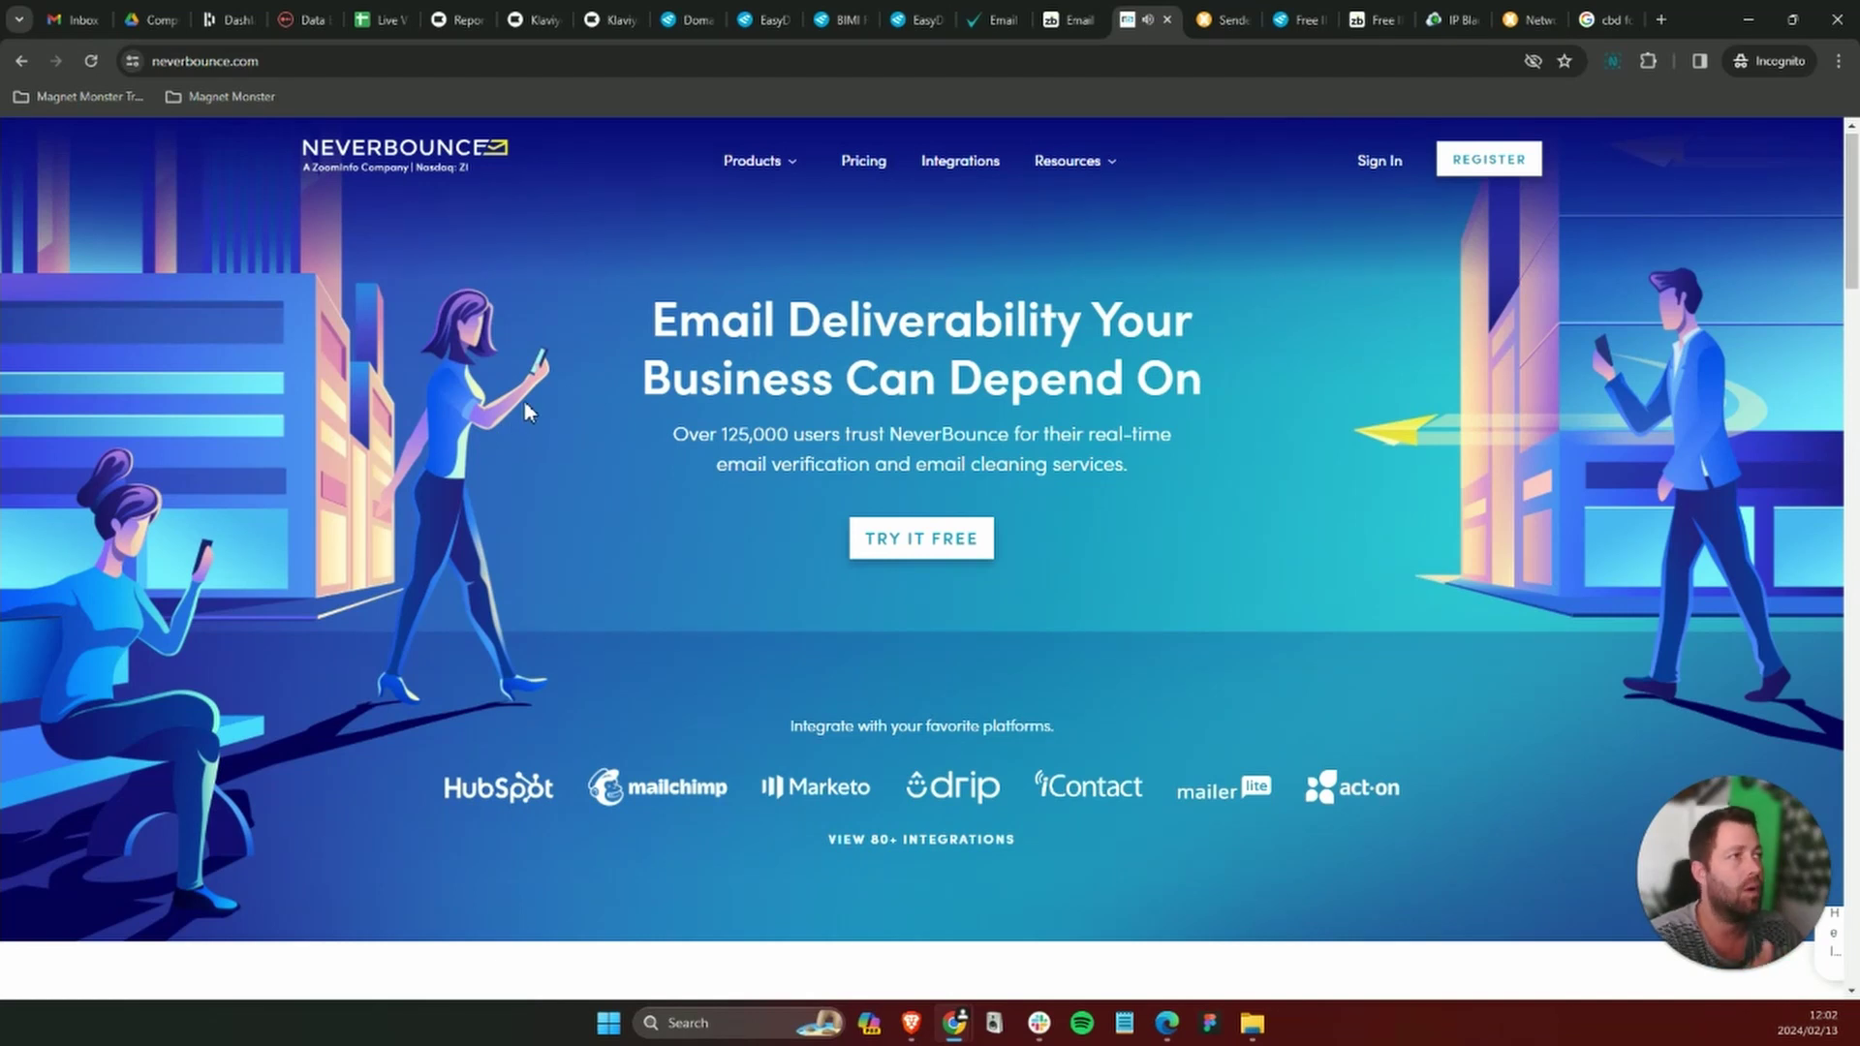
click(380, 24)
Score Verify Email Addresses at 75%, making the list hygiene subtotal 75%.
click(649, 707)
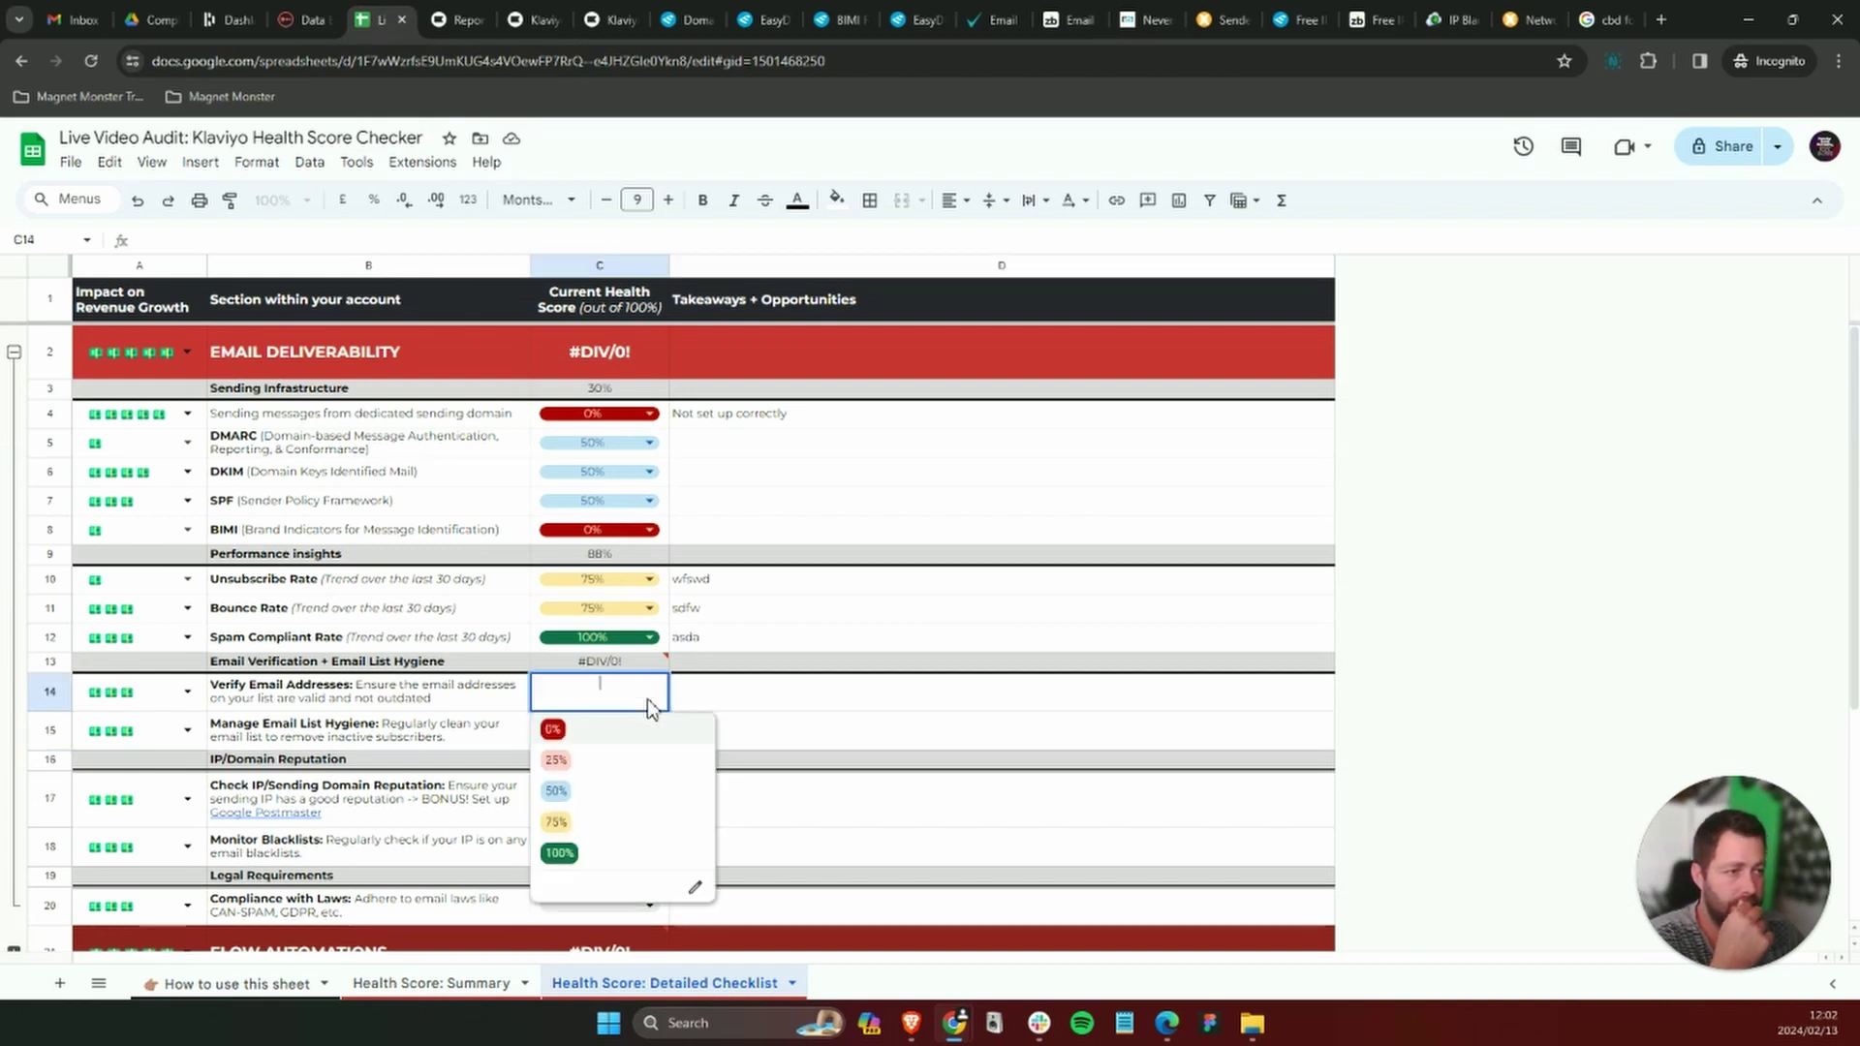
click(630, 823)
click(831, 705)
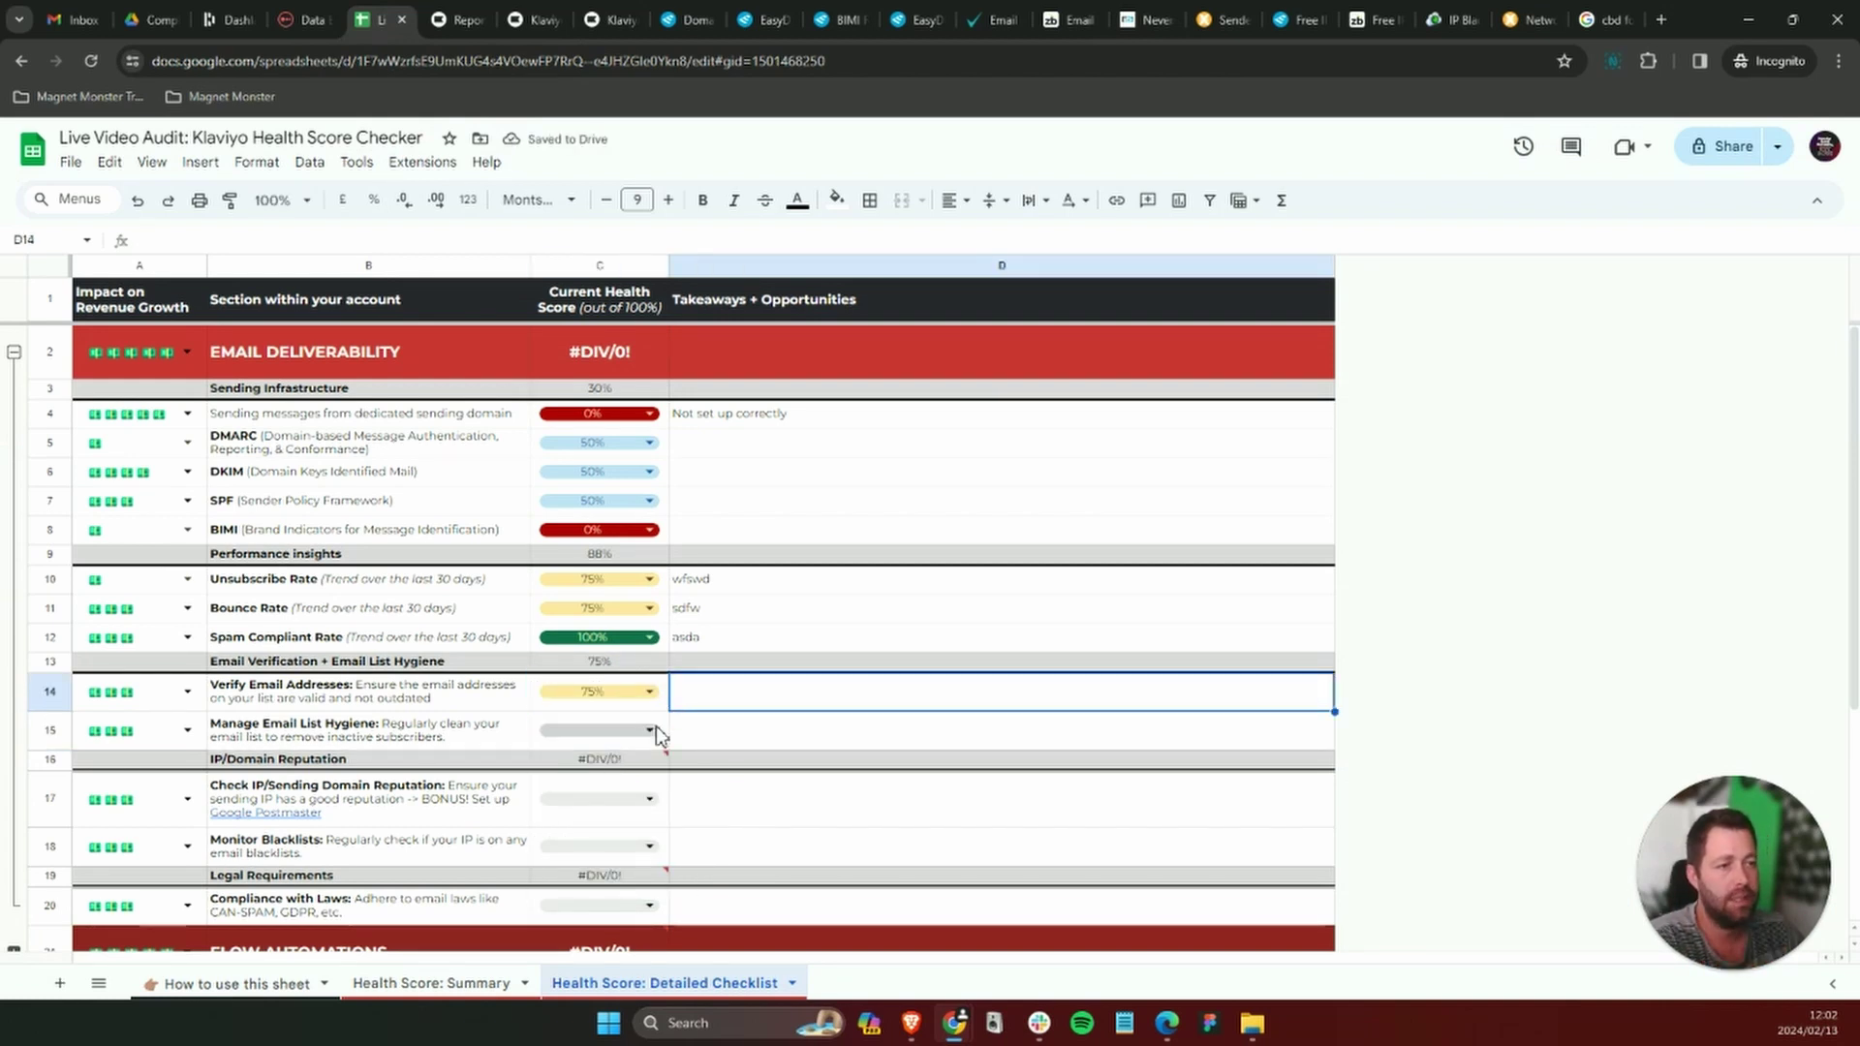
Check Manage Email List Hygiene's score options without choosing one, then go to ZeroBounce.
click(651, 730)
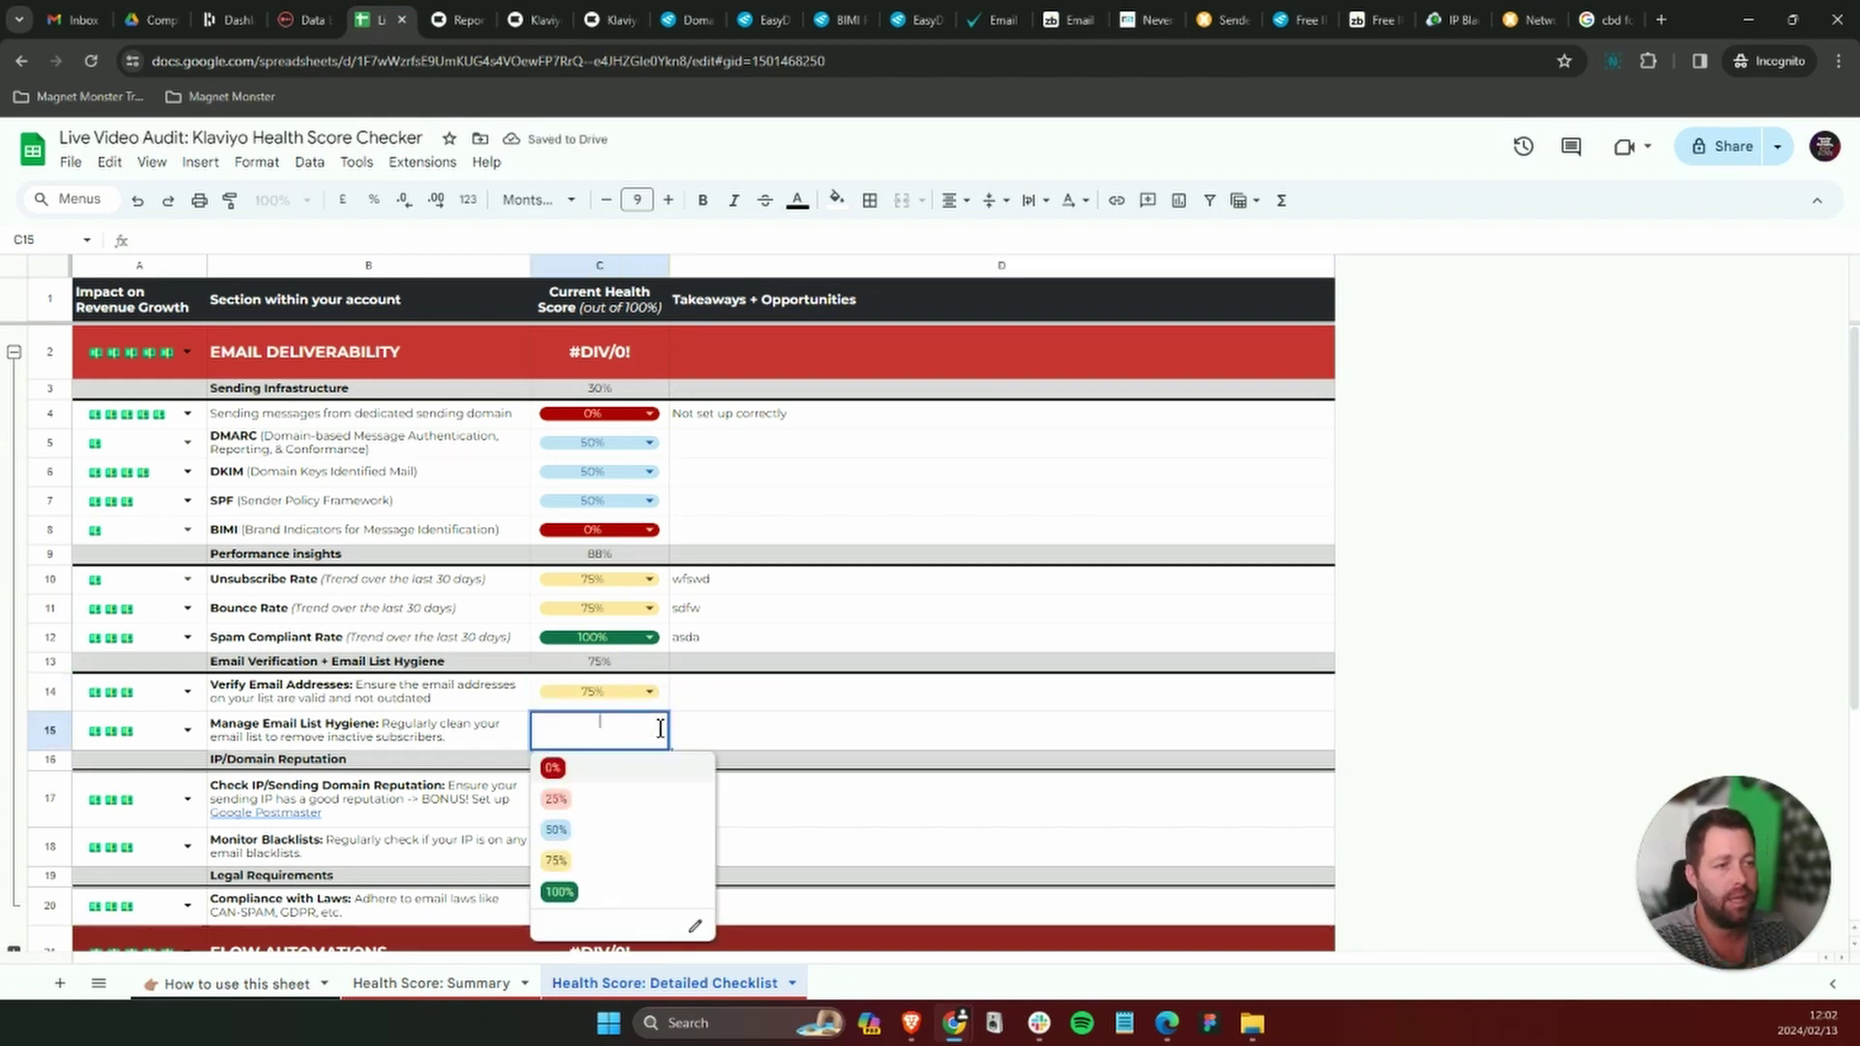
click(818, 736)
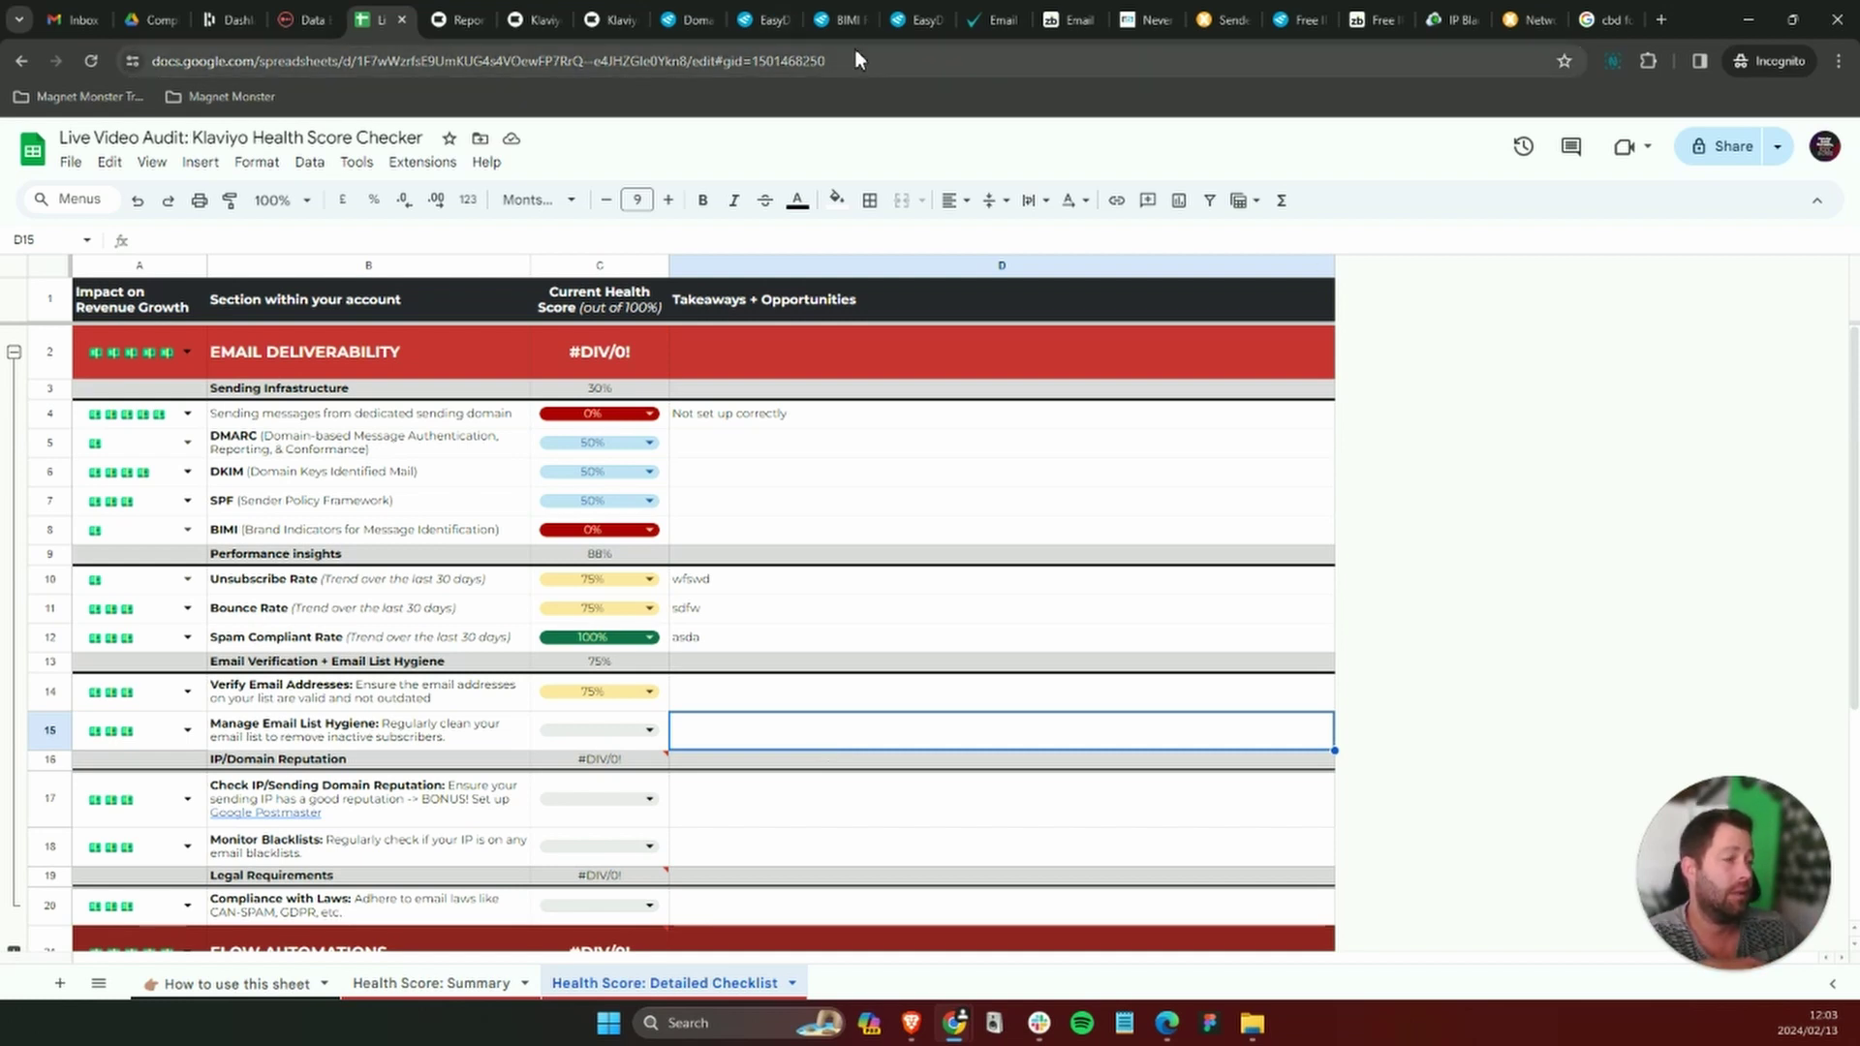
click(1073, 20)
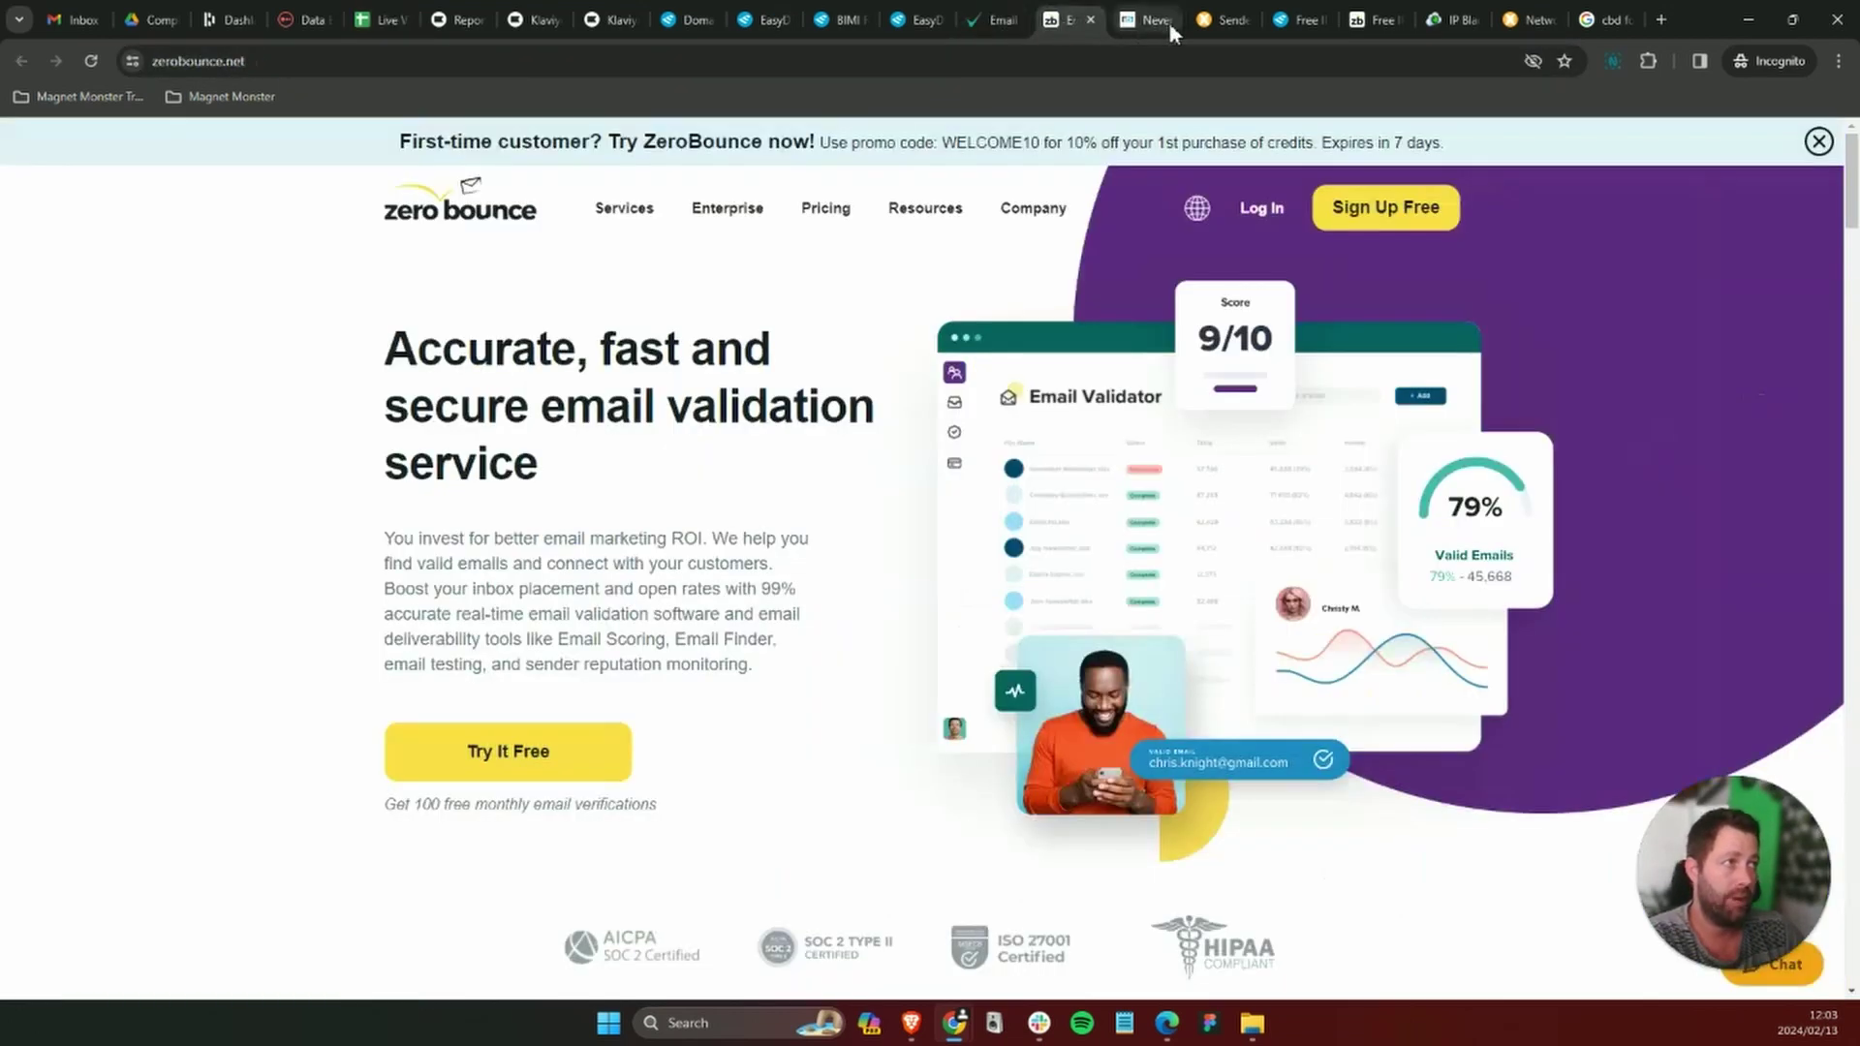
Revisit EmailListVerify's half-price verification homepage, then return to the audit sheet.
click(1013, 22)
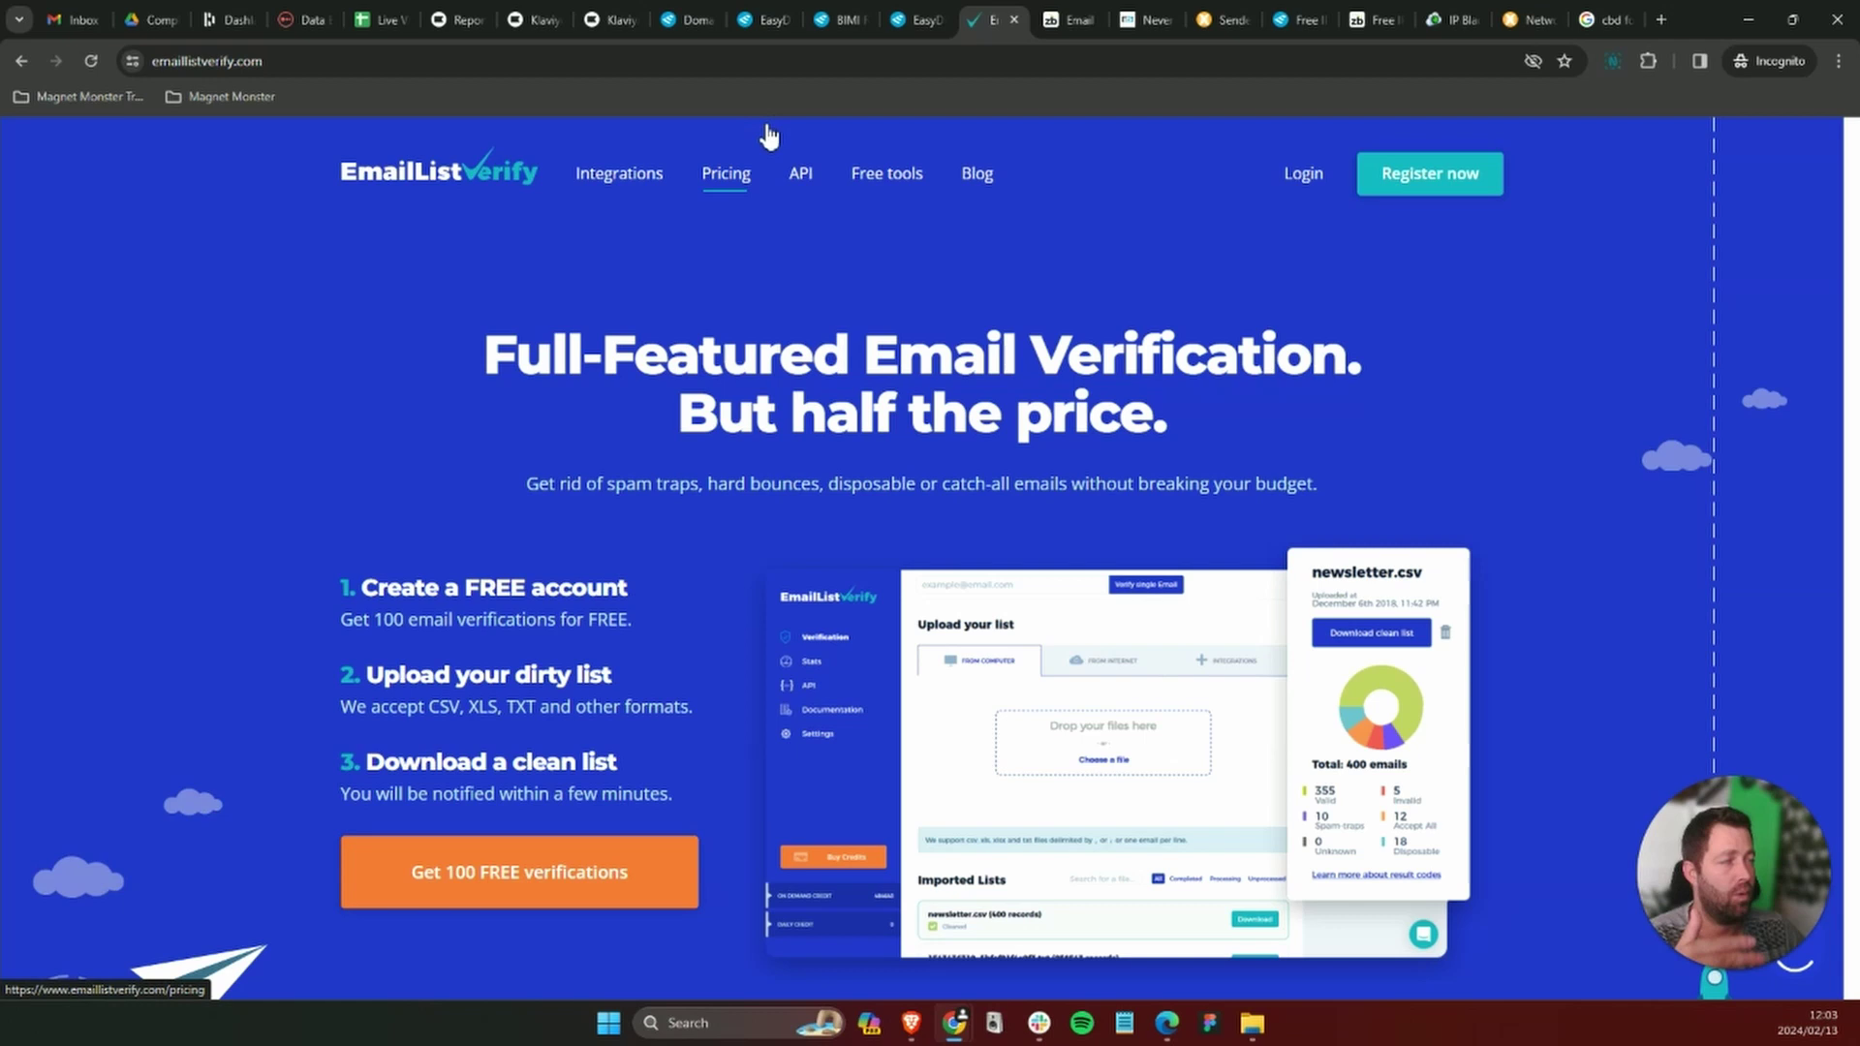
click(386, 14)
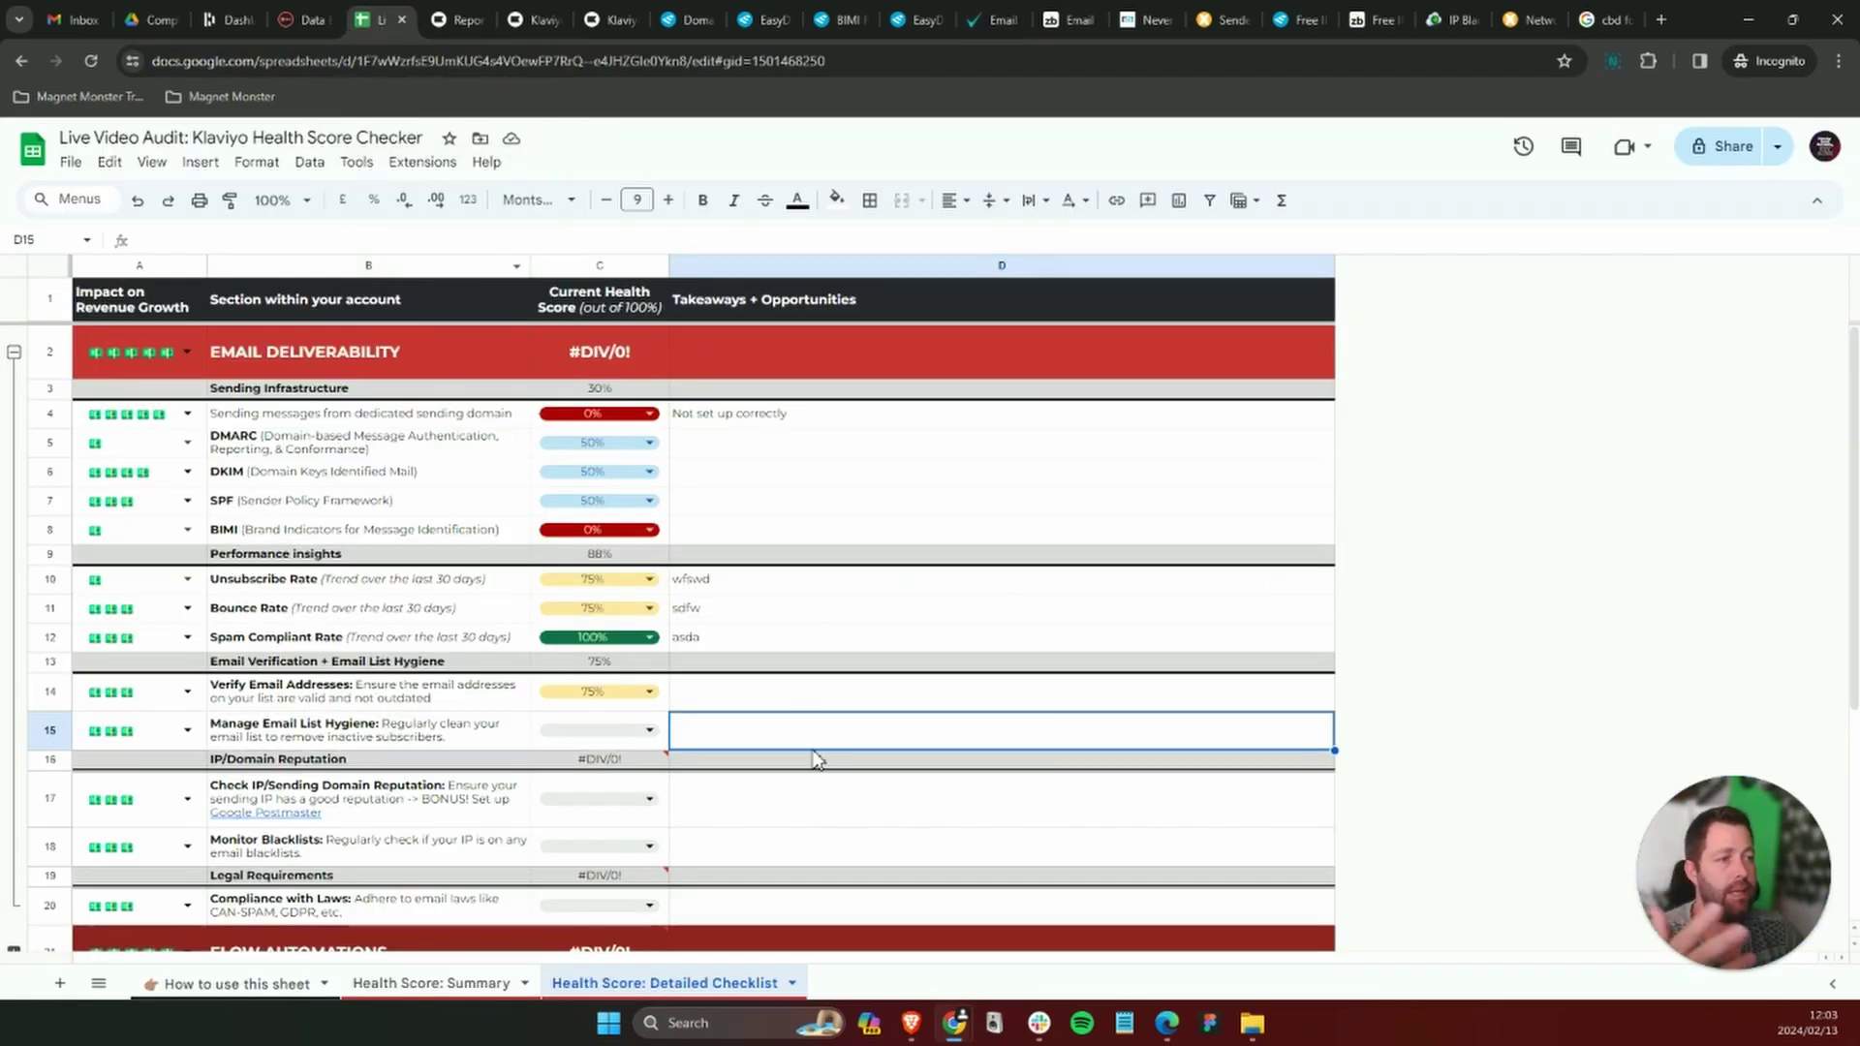
click(820, 825)
Score Manage Email List Hygiene at 100% (subtotal 88%) and type placeholder notes in D14 and D15.
click(650, 731)
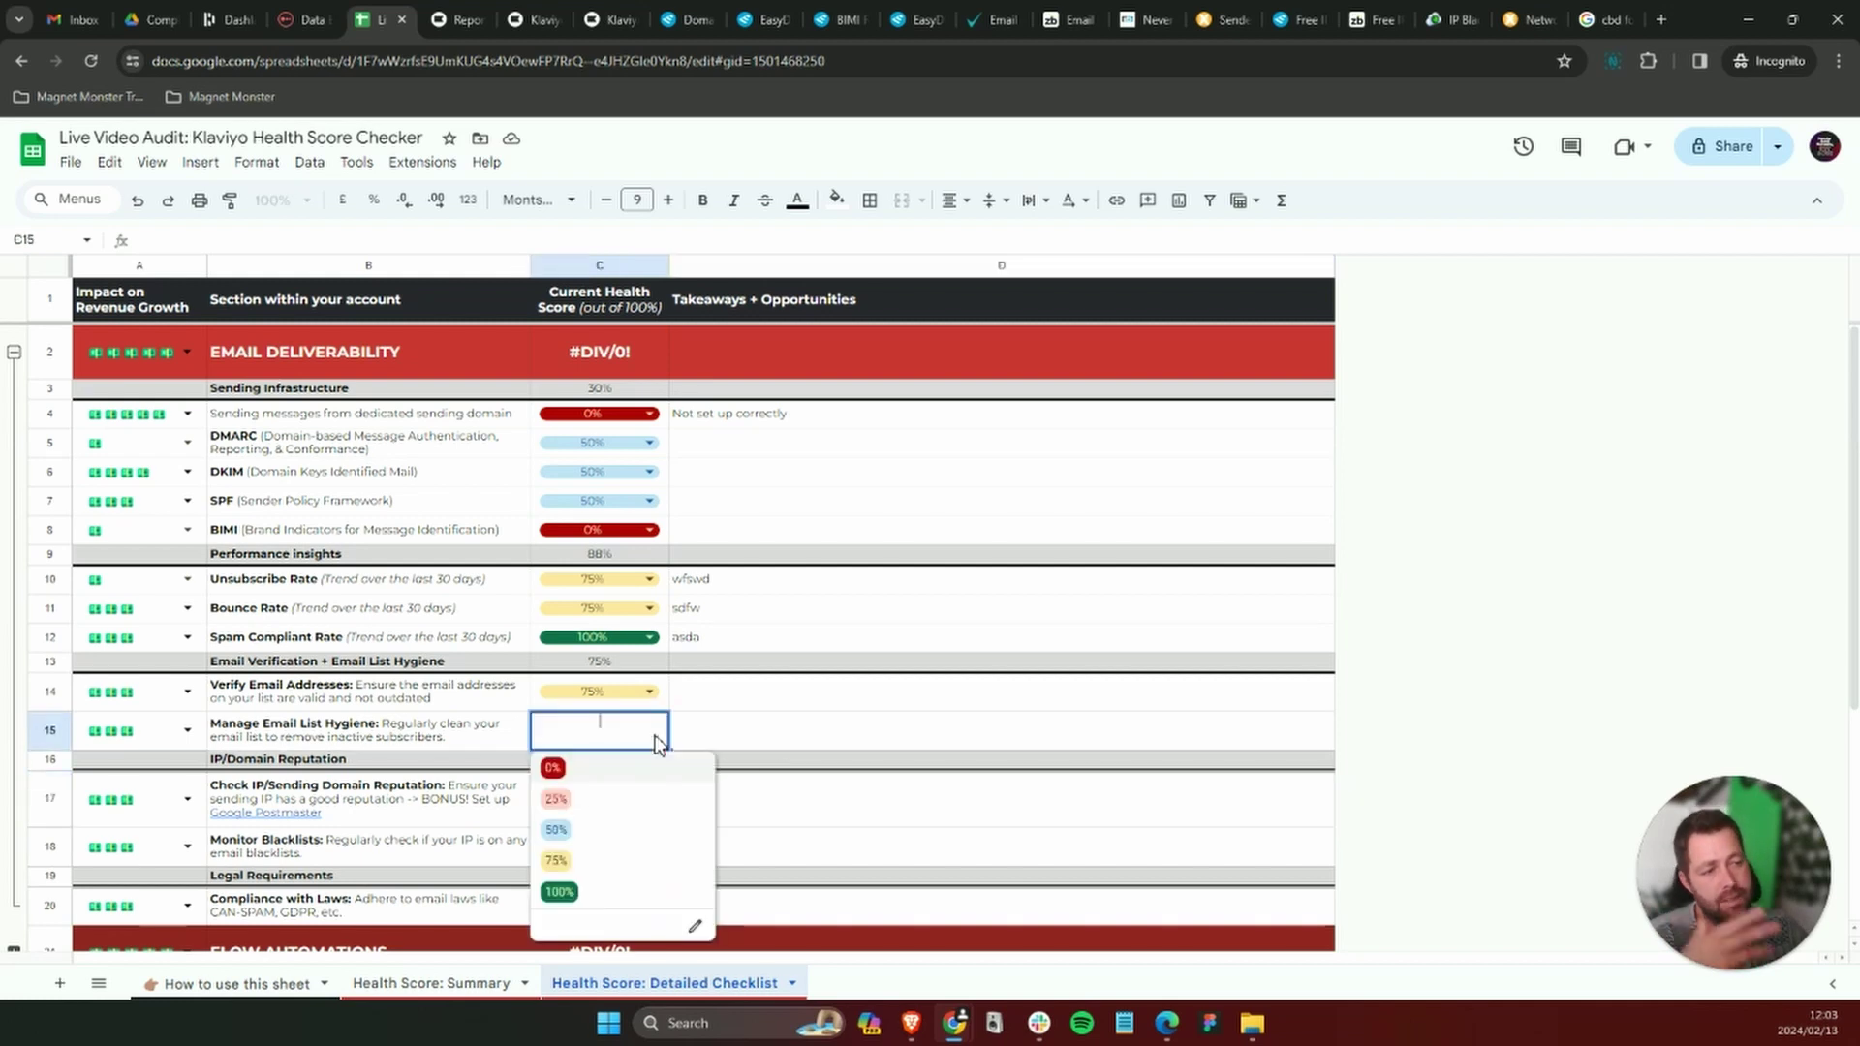
click(560, 891)
click(808, 705)
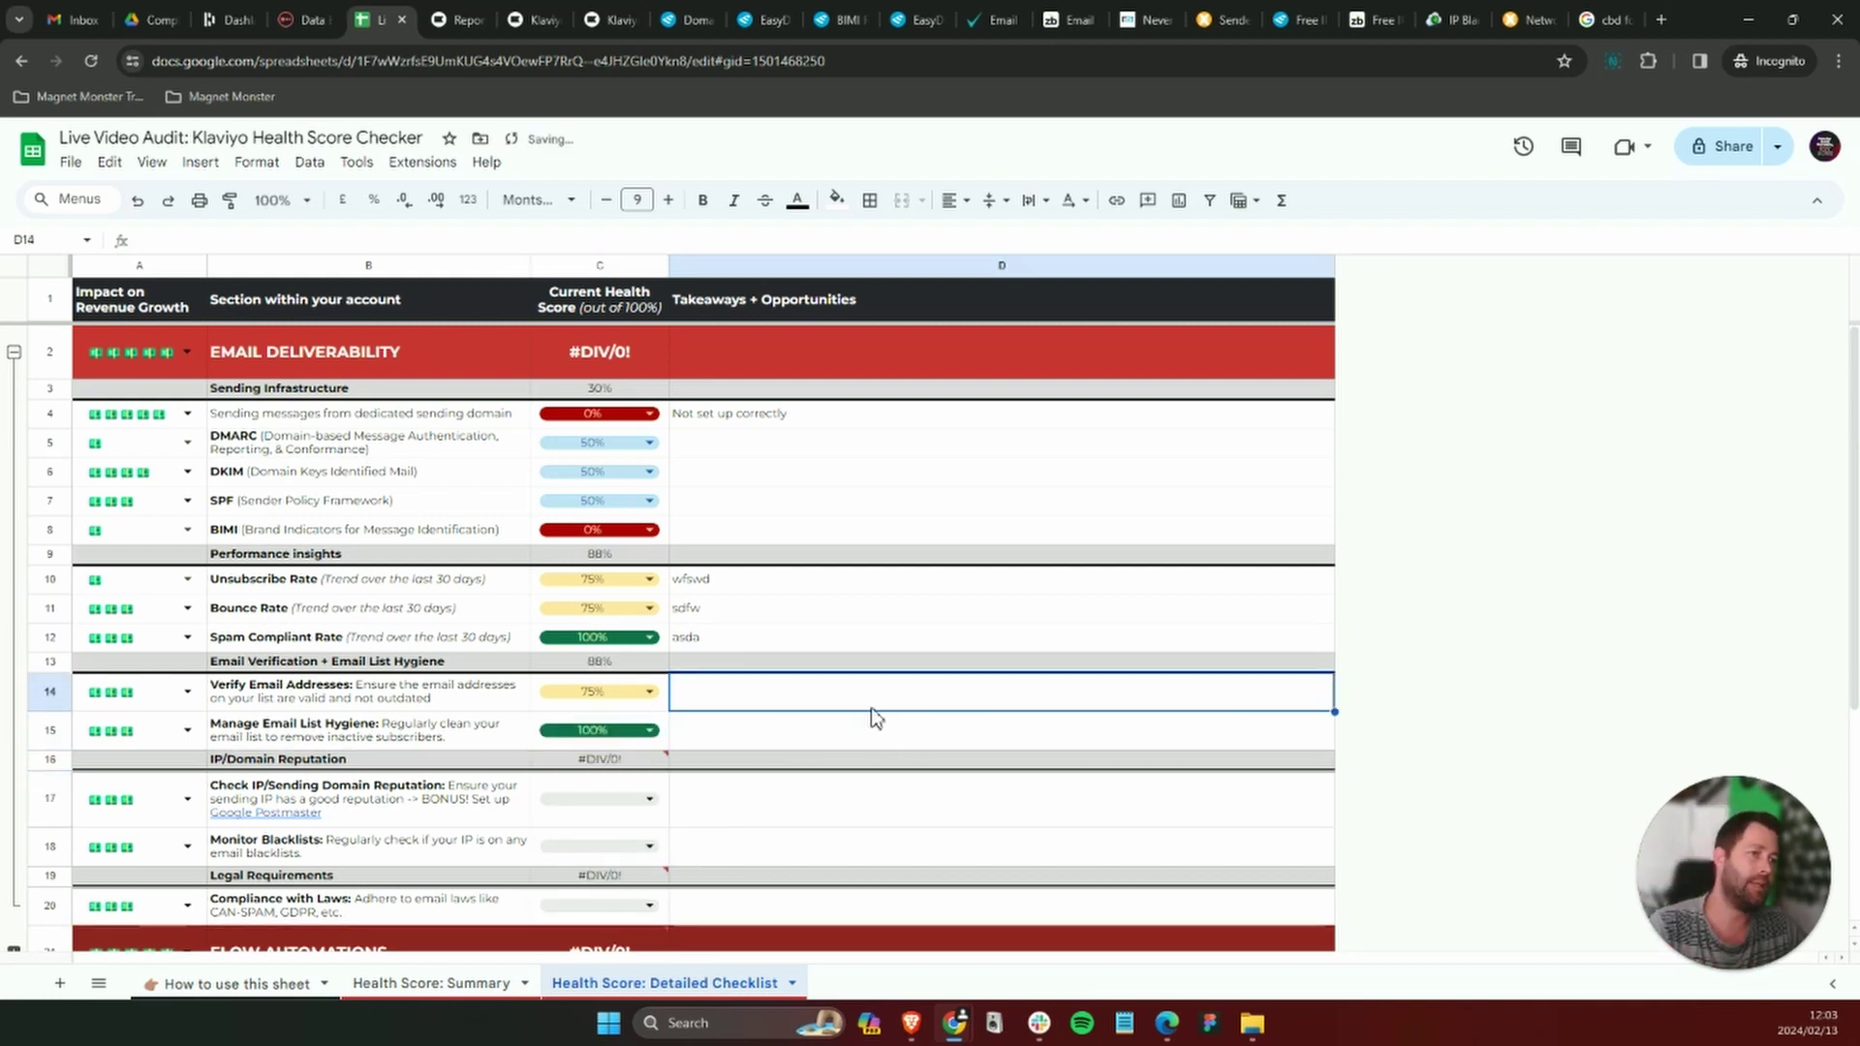
text(rewwd)
key(Return)
text(werfq)
click(842, 805)
scroll(874, 649, down, 1)
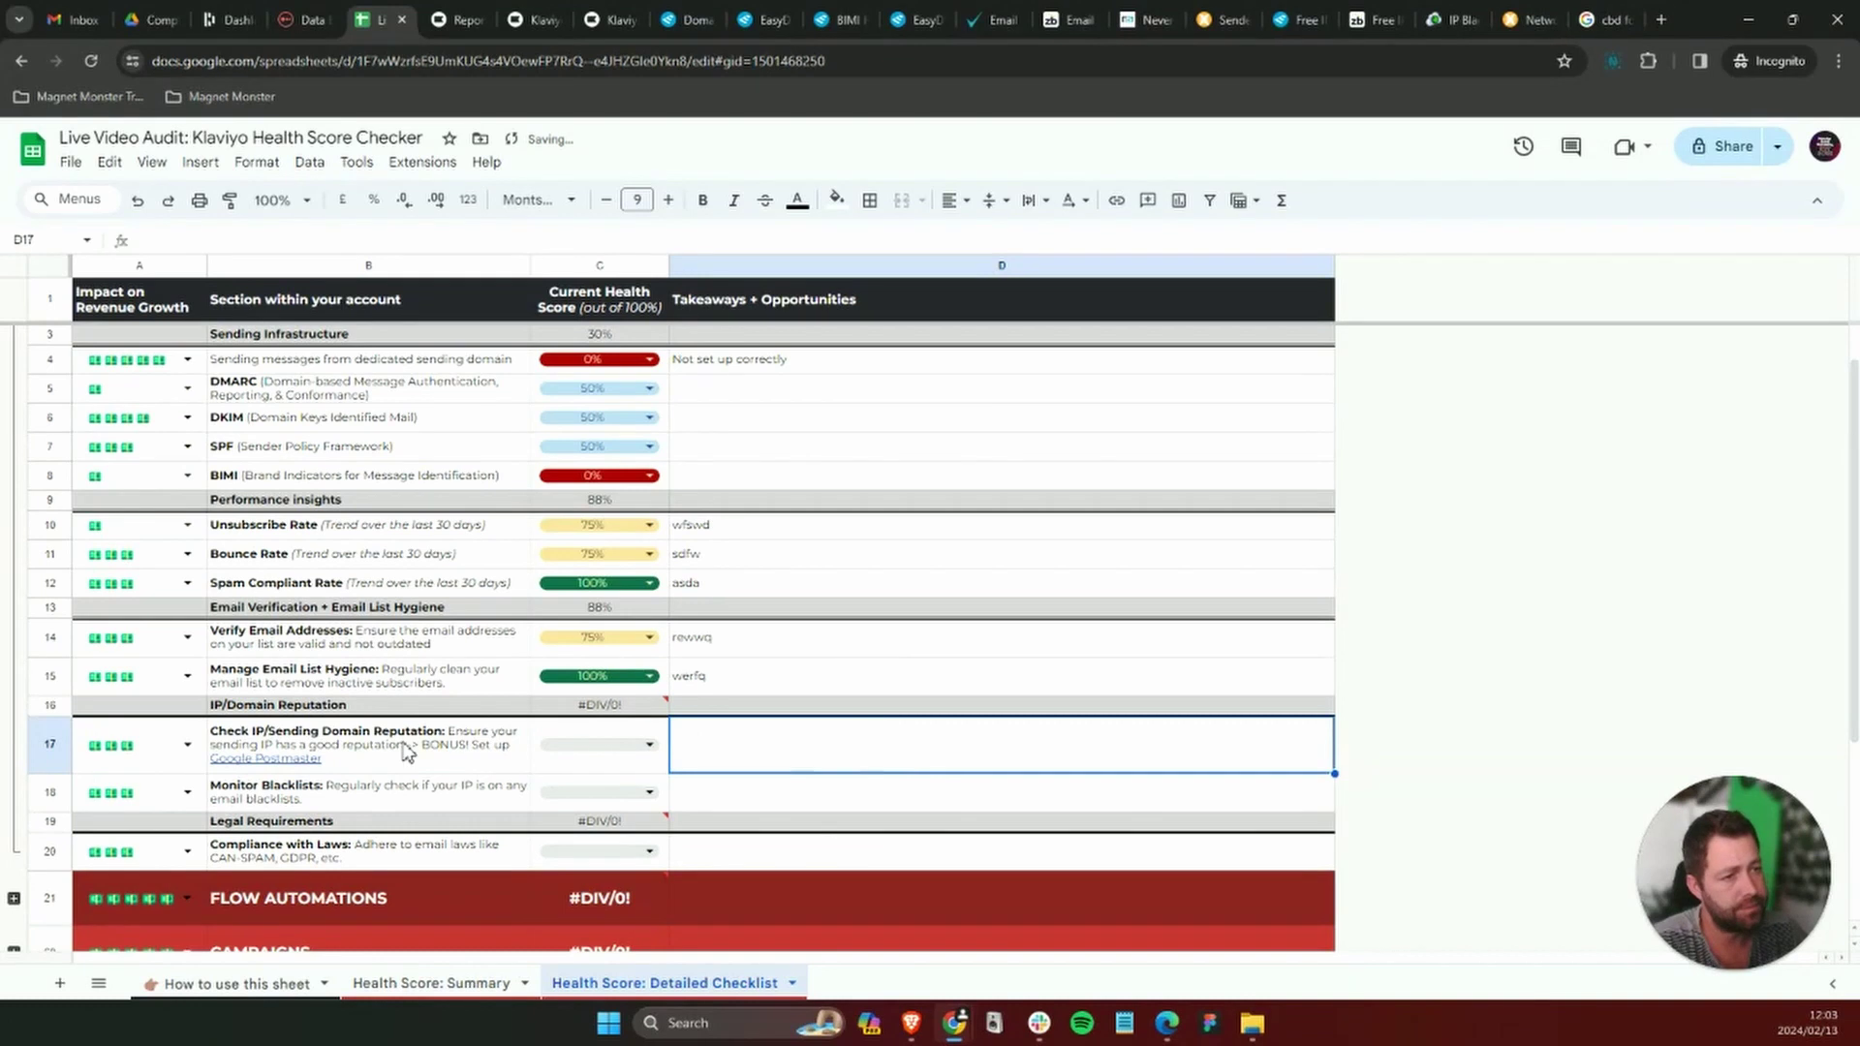
mouse_move(341, 751)
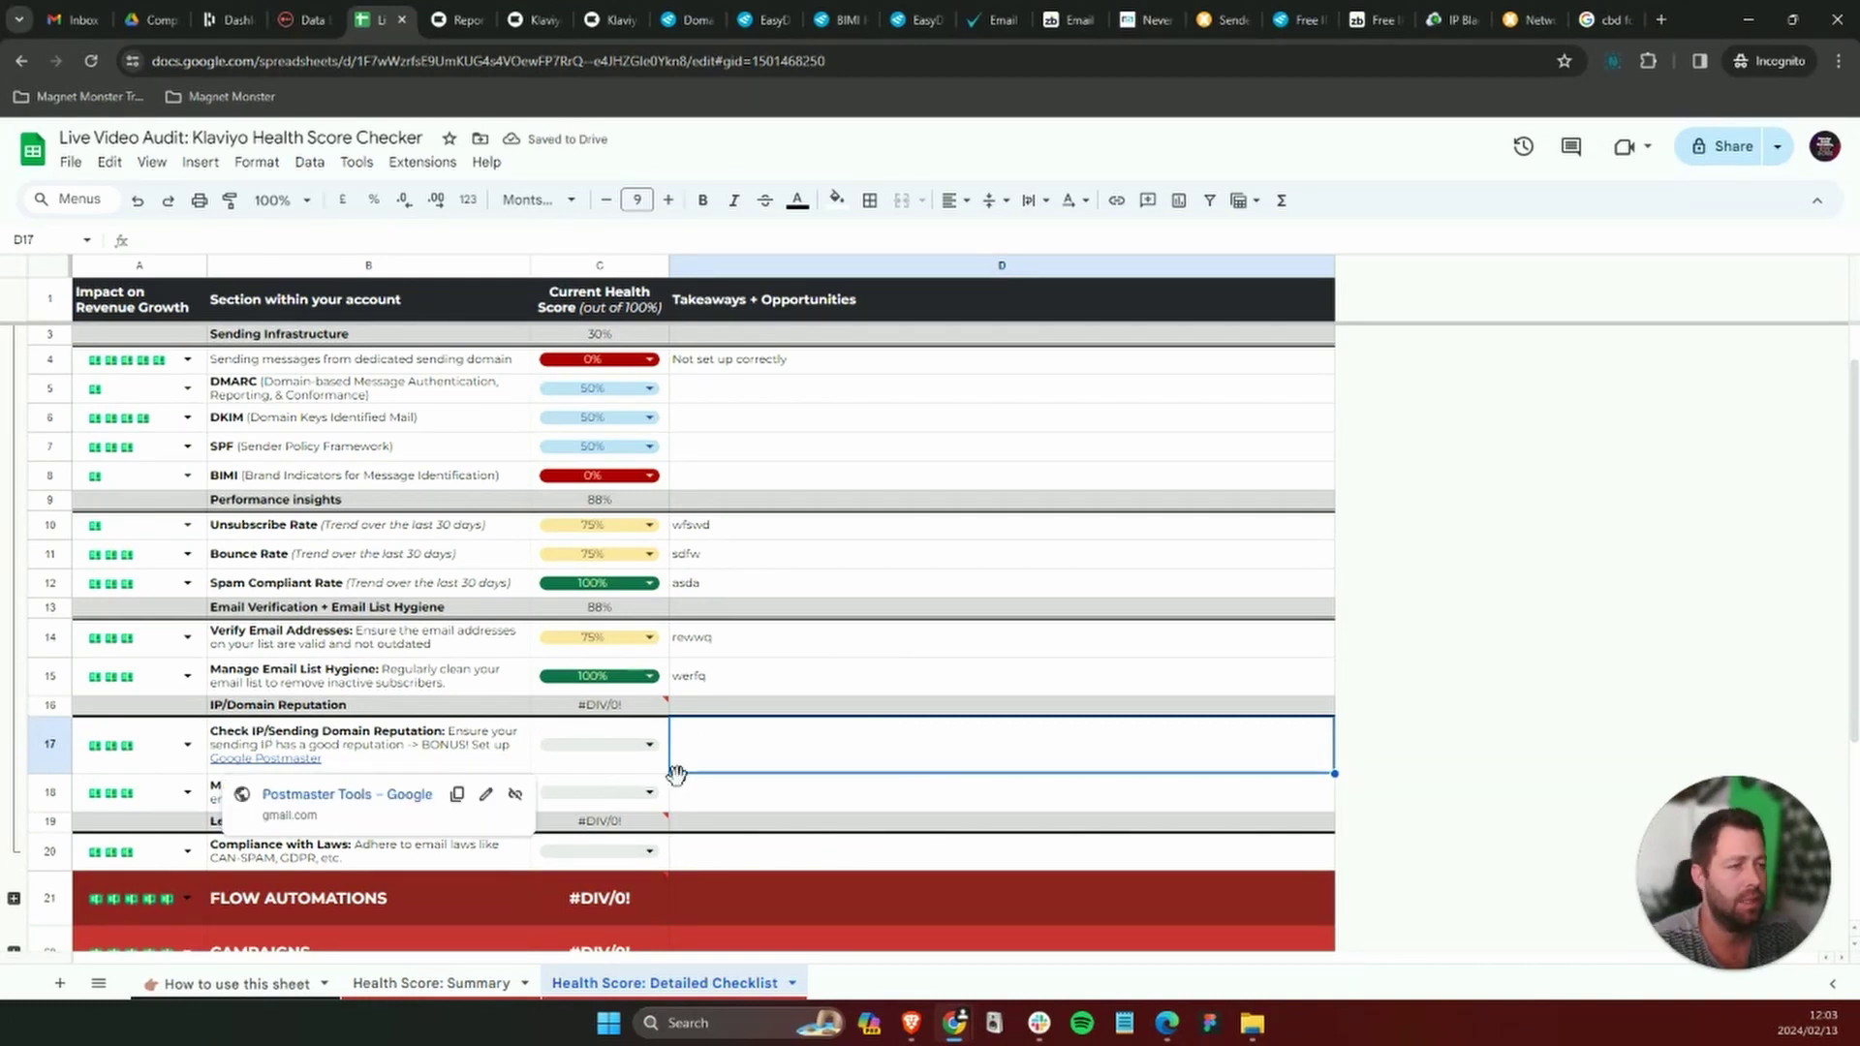
click(831, 805)
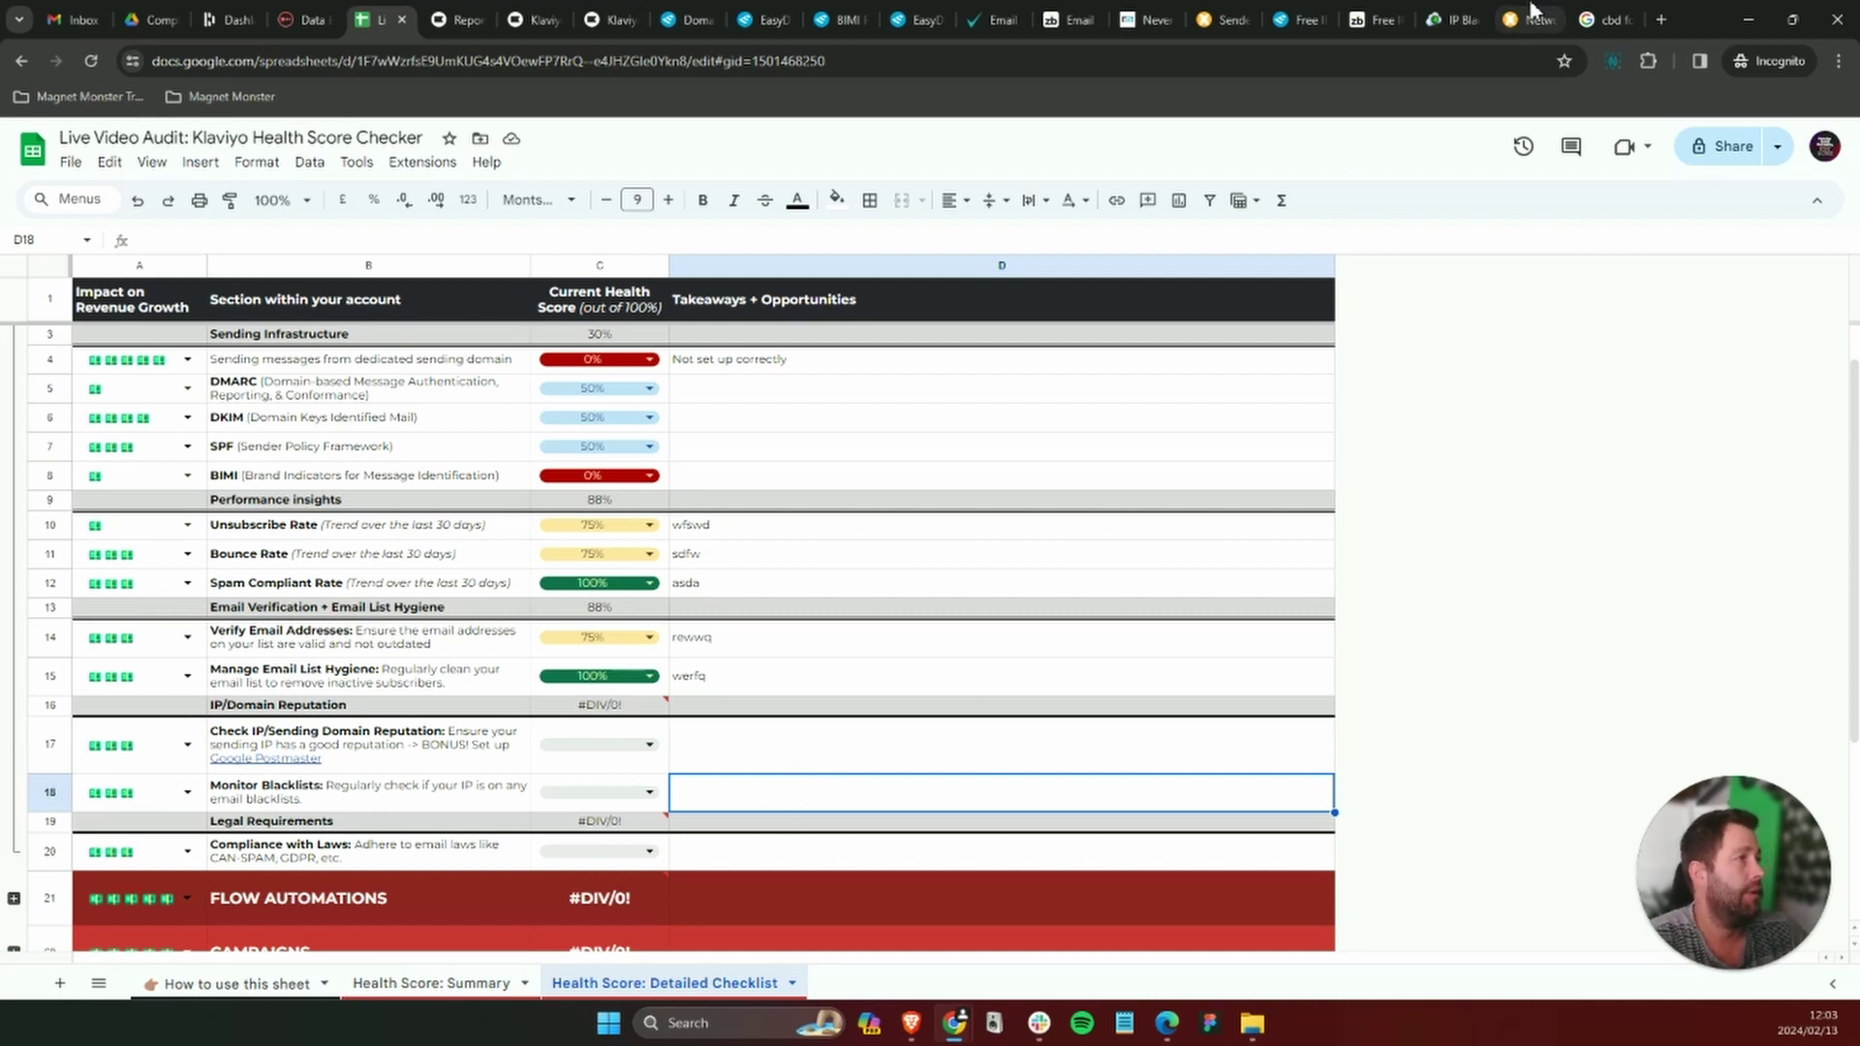
Check the MxToolbox Sender Score page and move on to the EasyDMARC reputation check.
click(1213, 20)
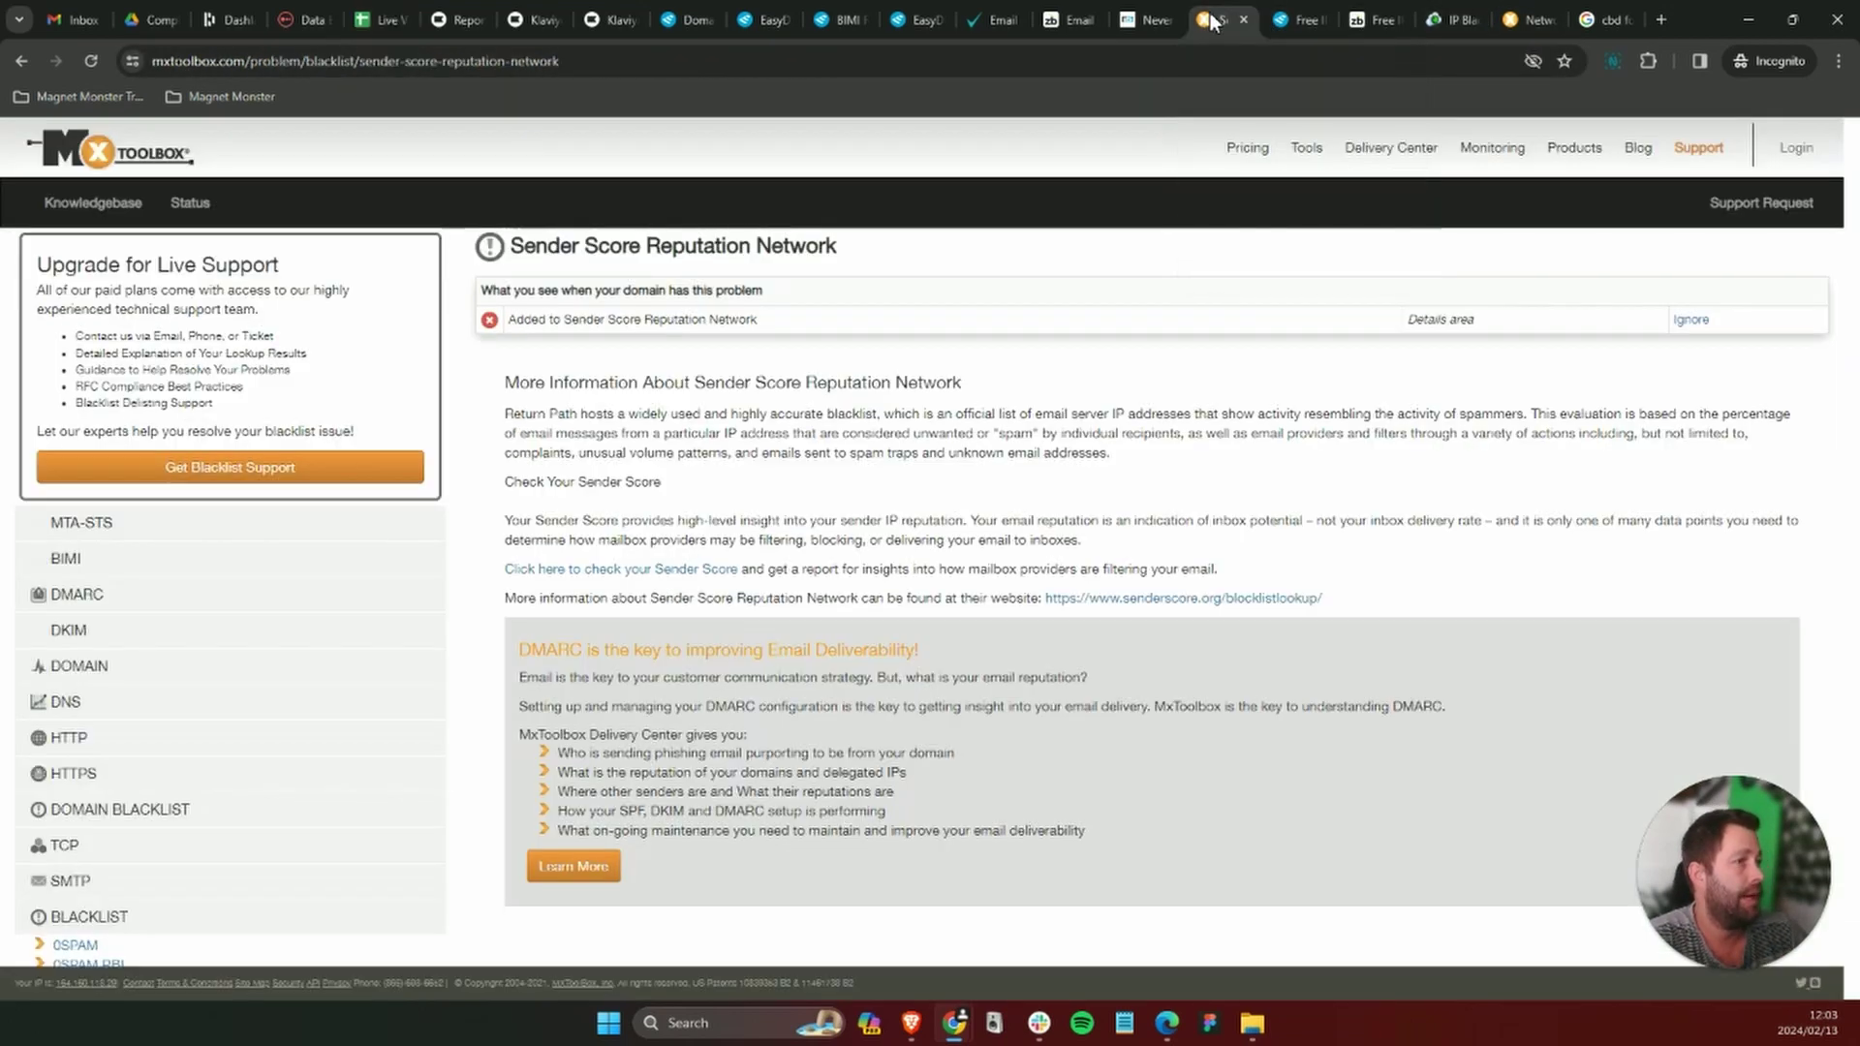
scroll(881, 434, down, 6)
scroll(881, 433, up, 8)
key(ctrl+Tab)
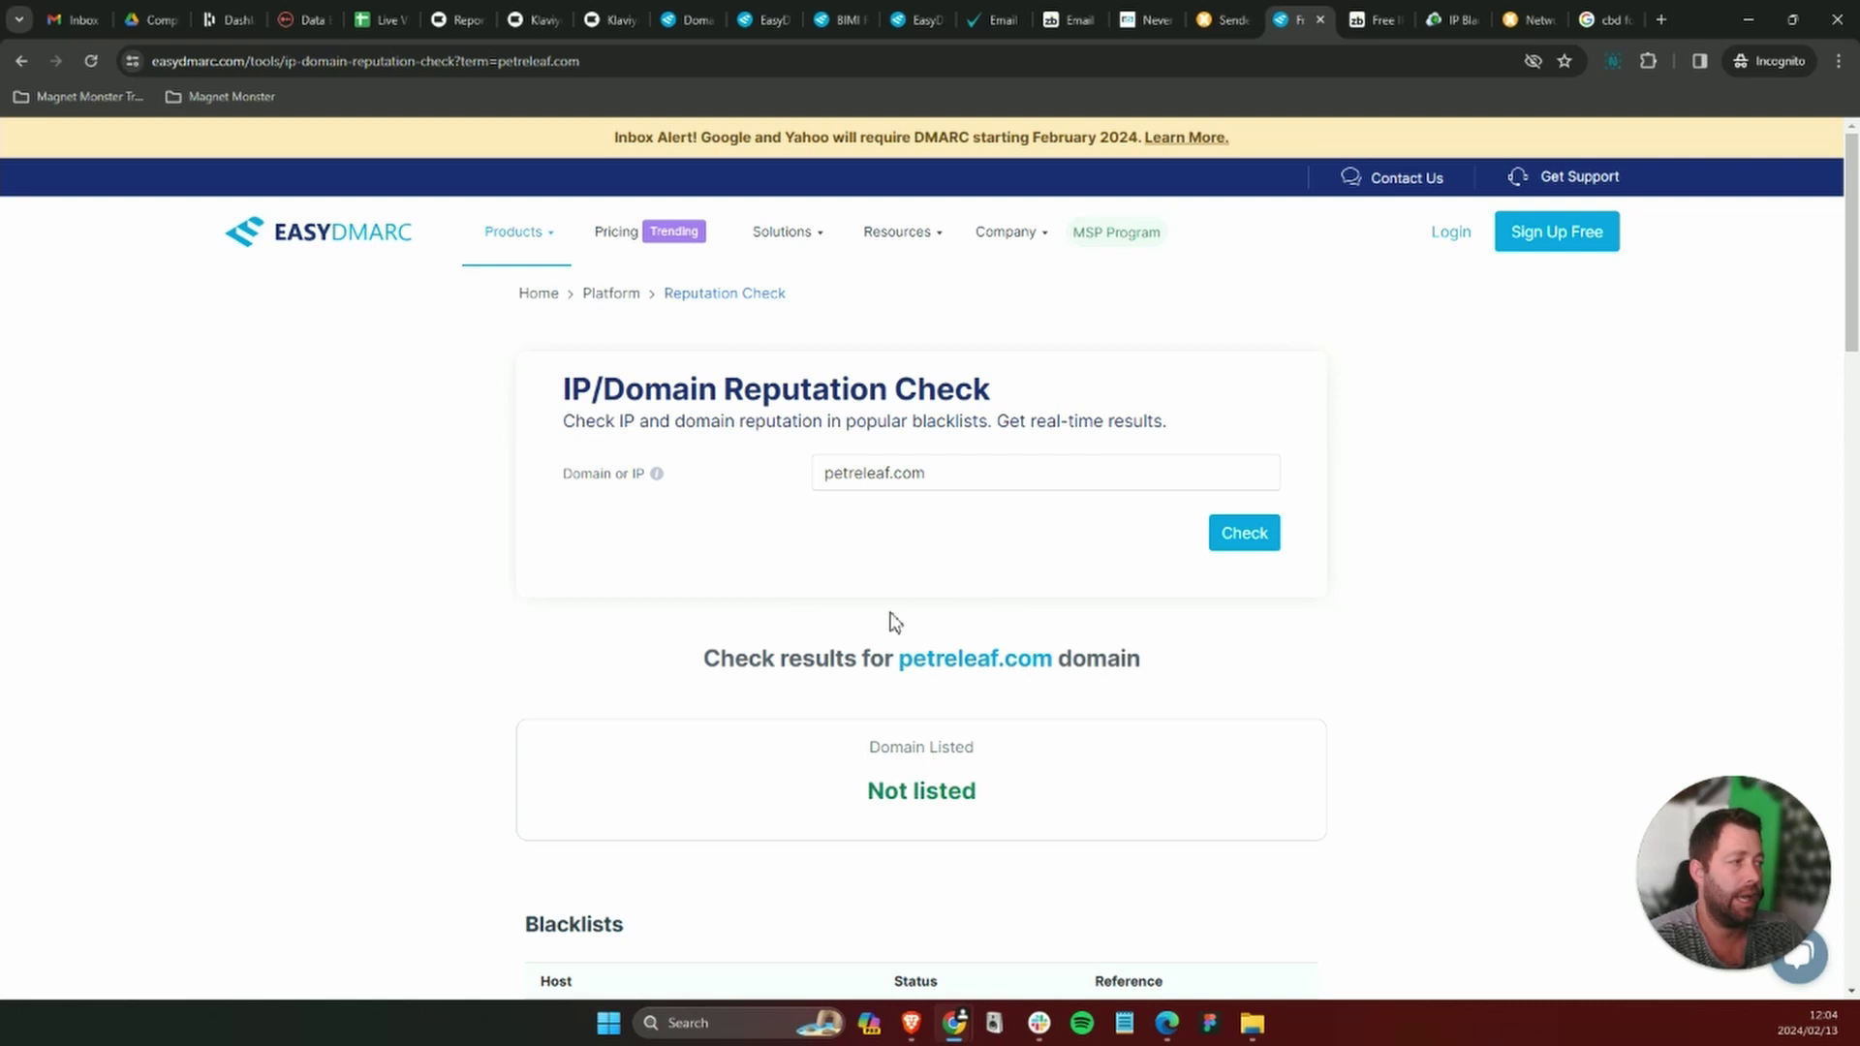
Review ZeroBounce's blacklist results showing duradry.com on 0 blacklists, then open Site24x7.
click(1388, 14)
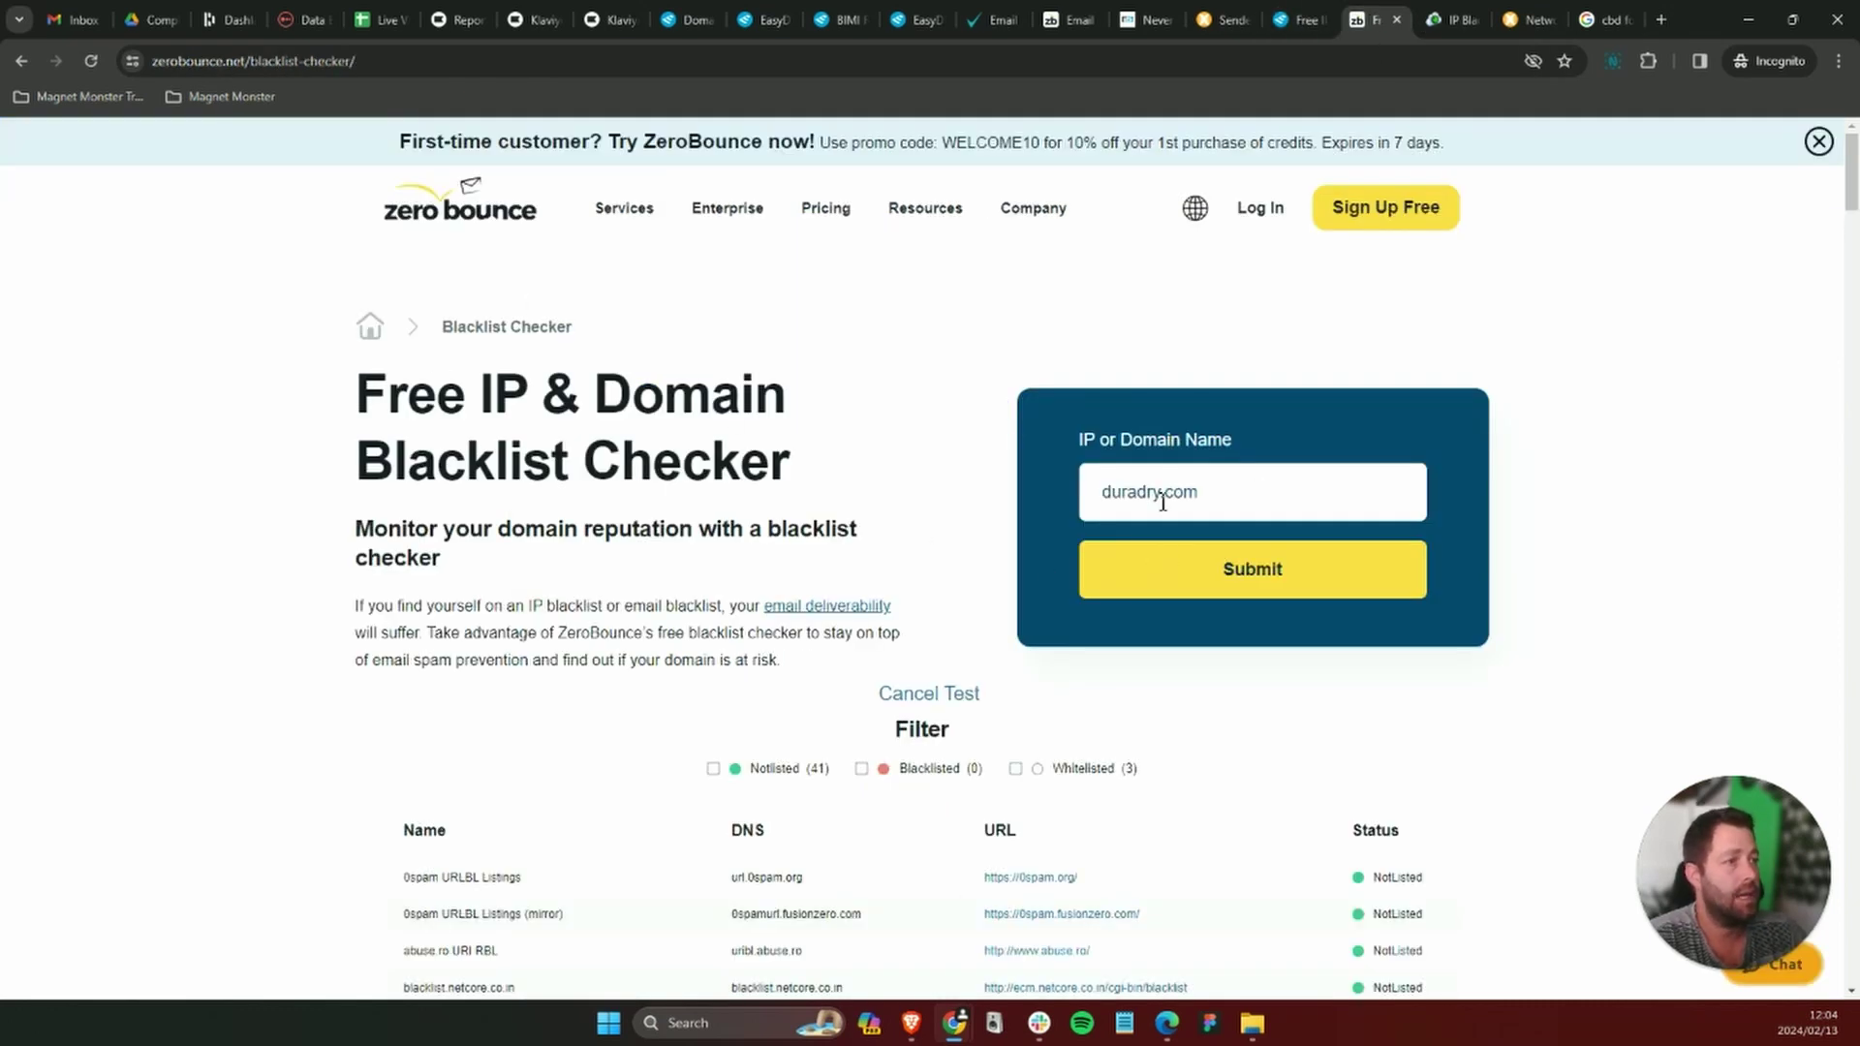
scroll(596, 509, down, 2)
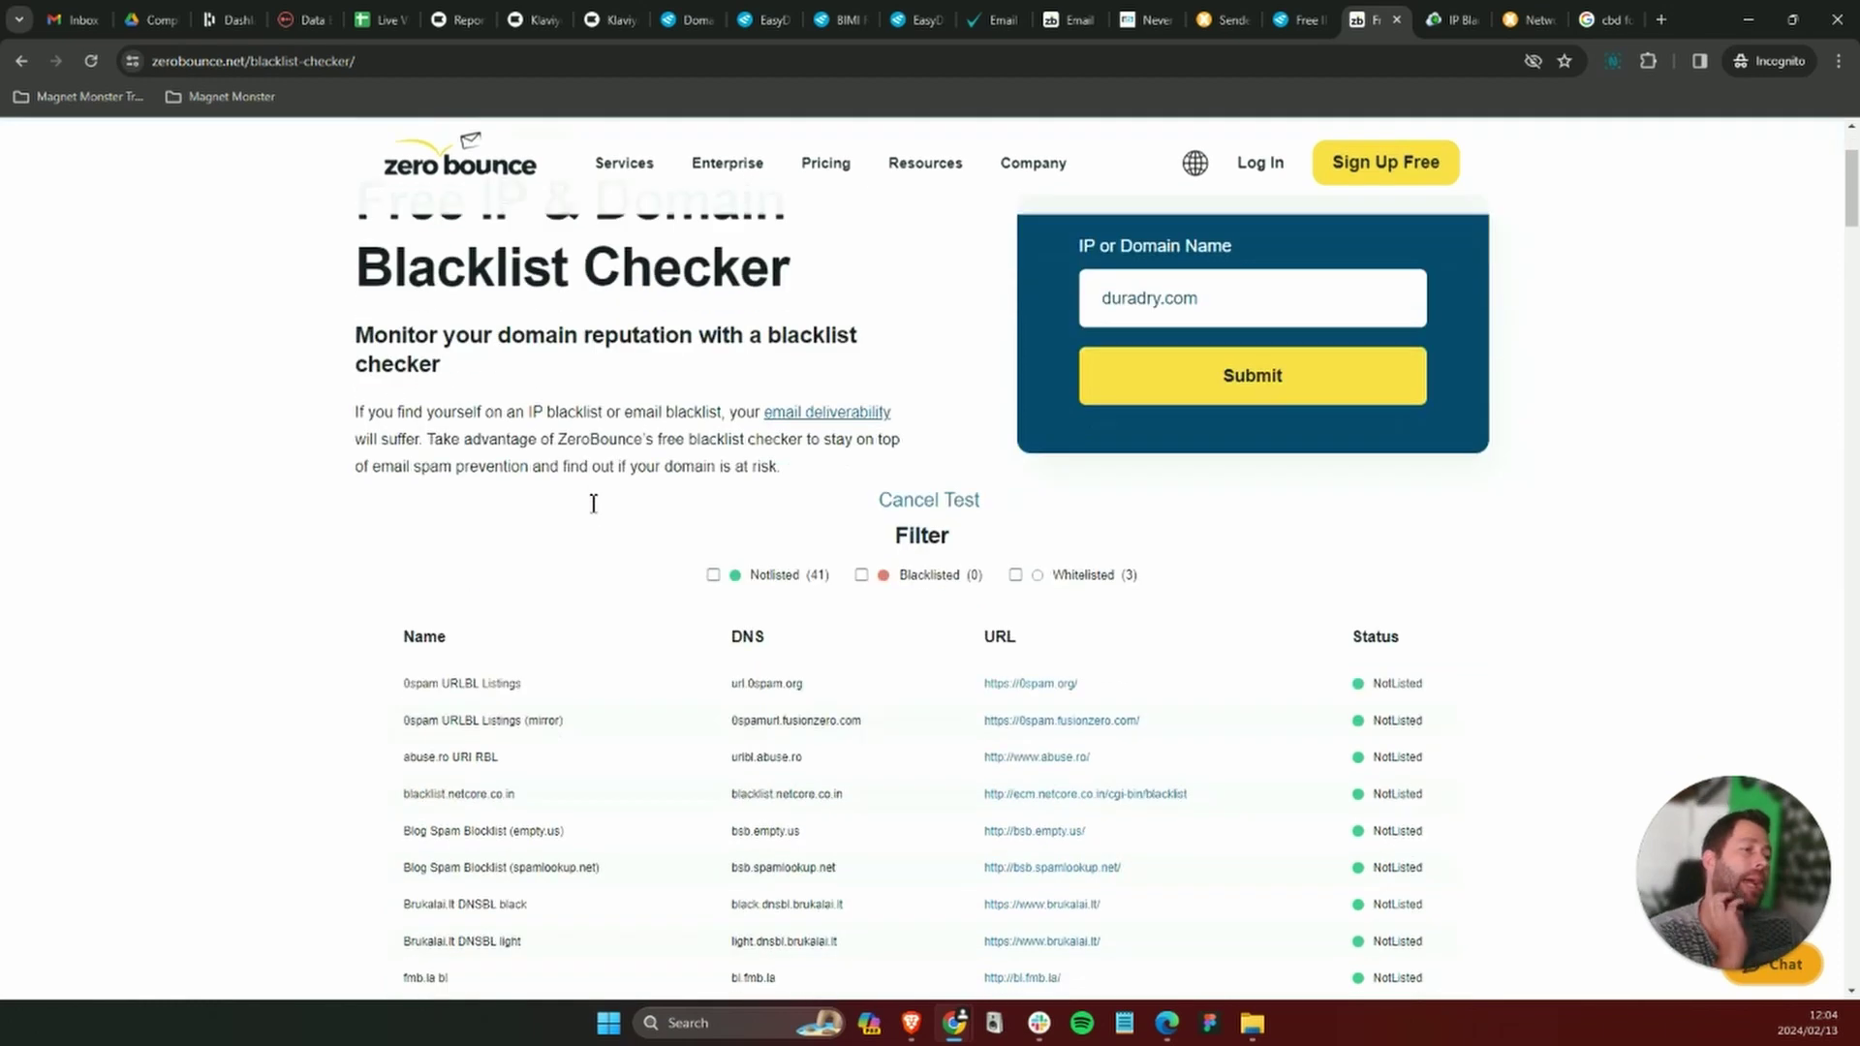
scroll(1062, 606, down, 3)
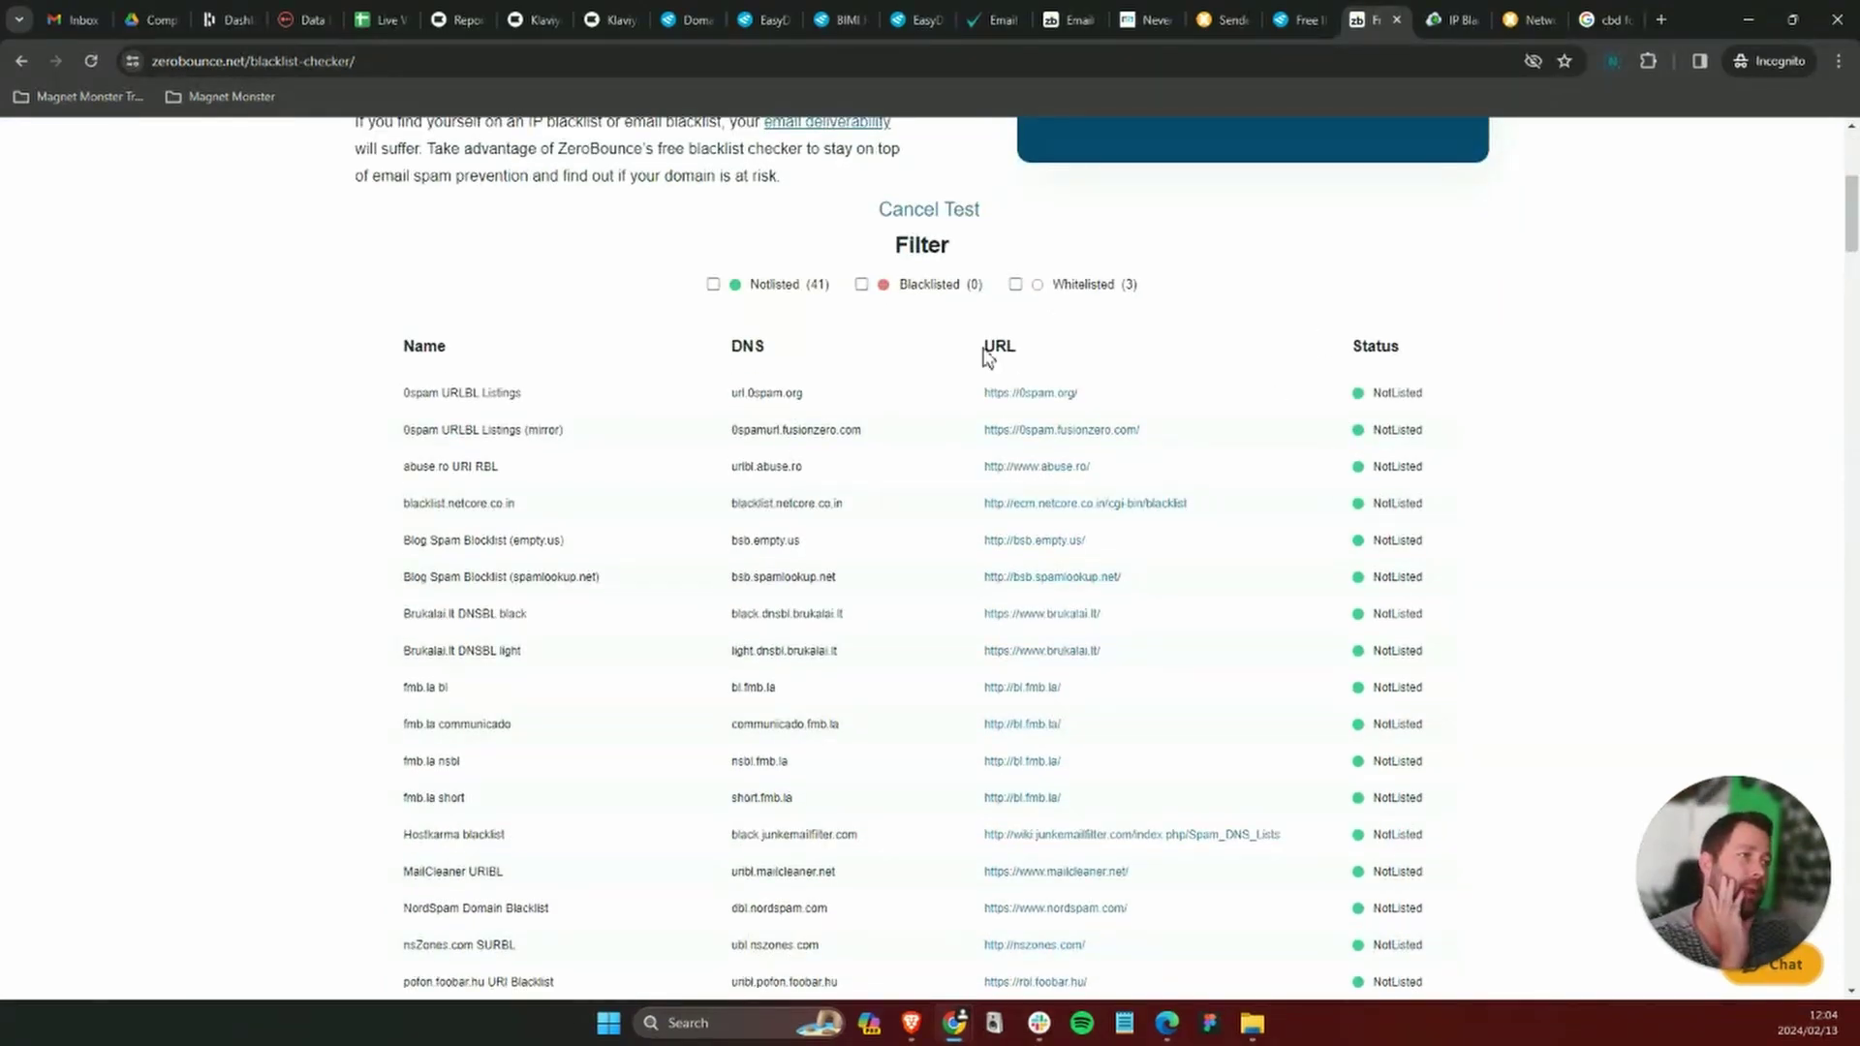
scroll(1410, 368, down, 7)
scroll(1405, 380, down, 5)
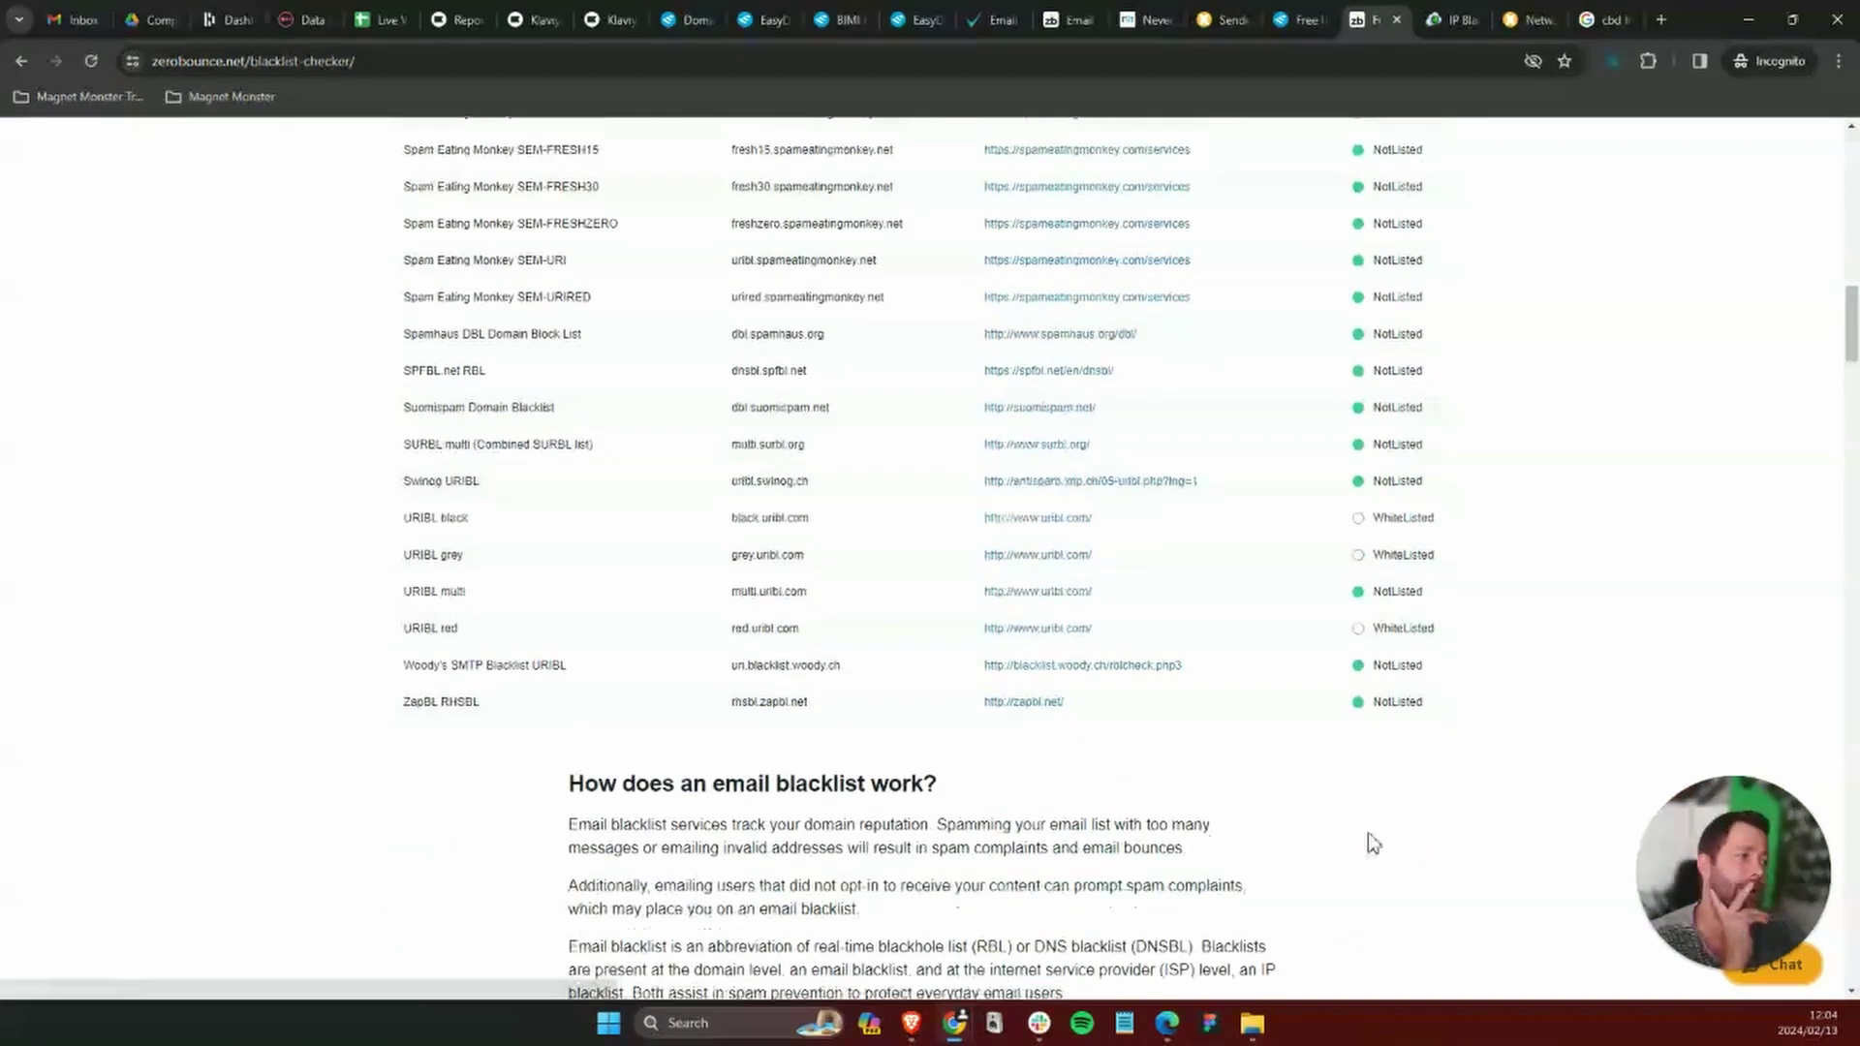
scroll(1408, 345, up, 5)
key(ctrl+Tab)
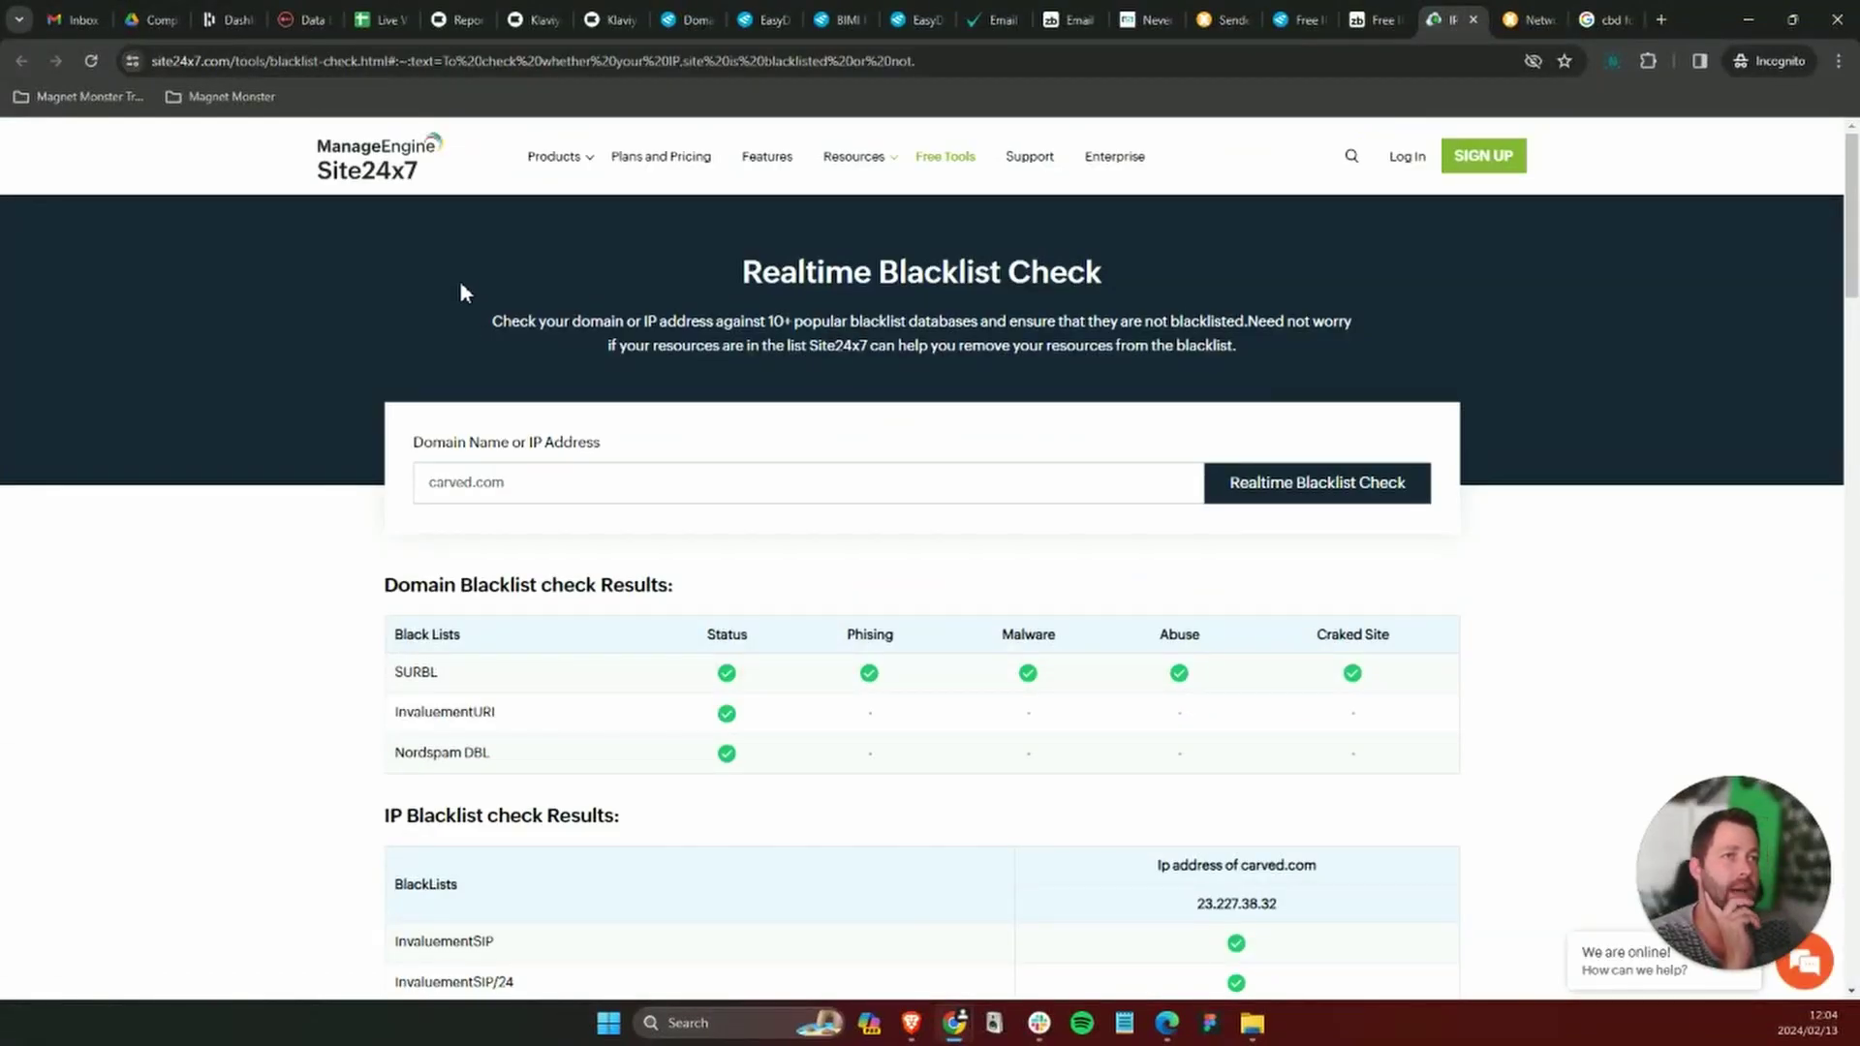
Scroll Site24x7's results showing carved.com passing every domain blacklist check.
scroll(208, 385, down, 10)
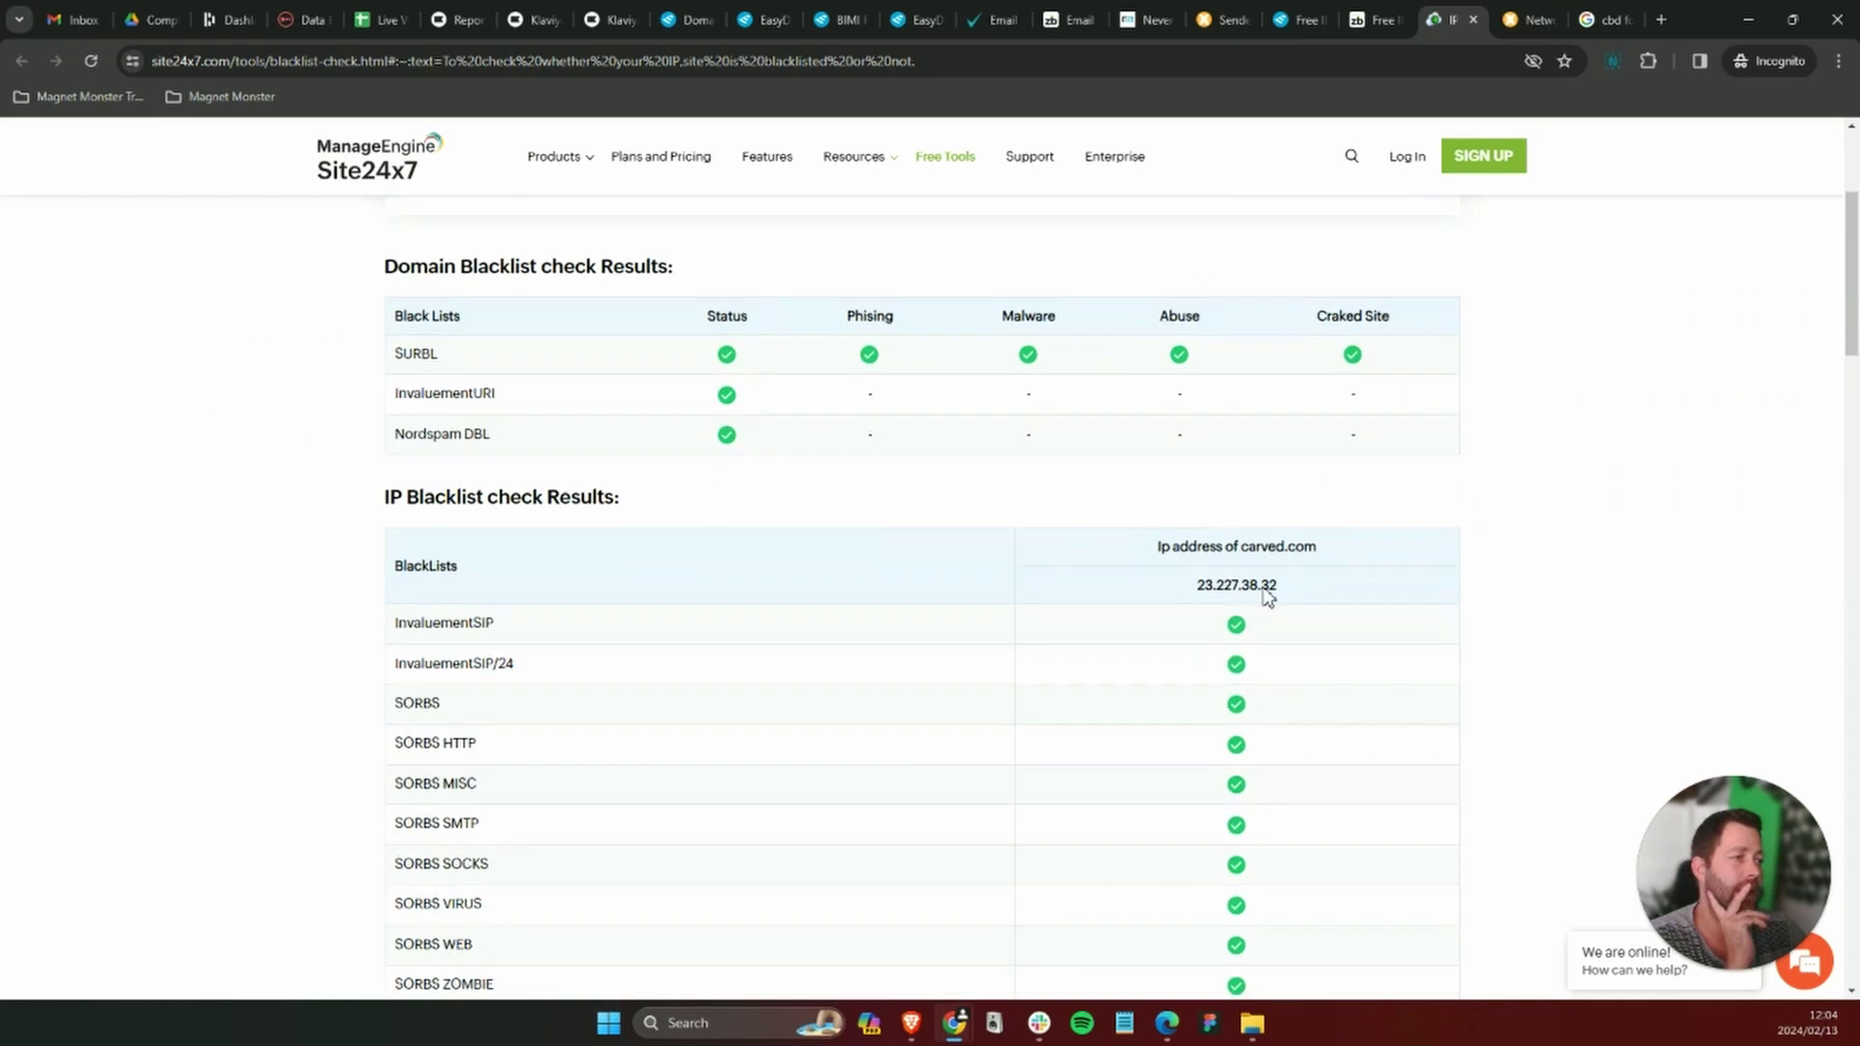
scroll(1014, 594, down, 3)
scroll(1051, 640, up, 12)
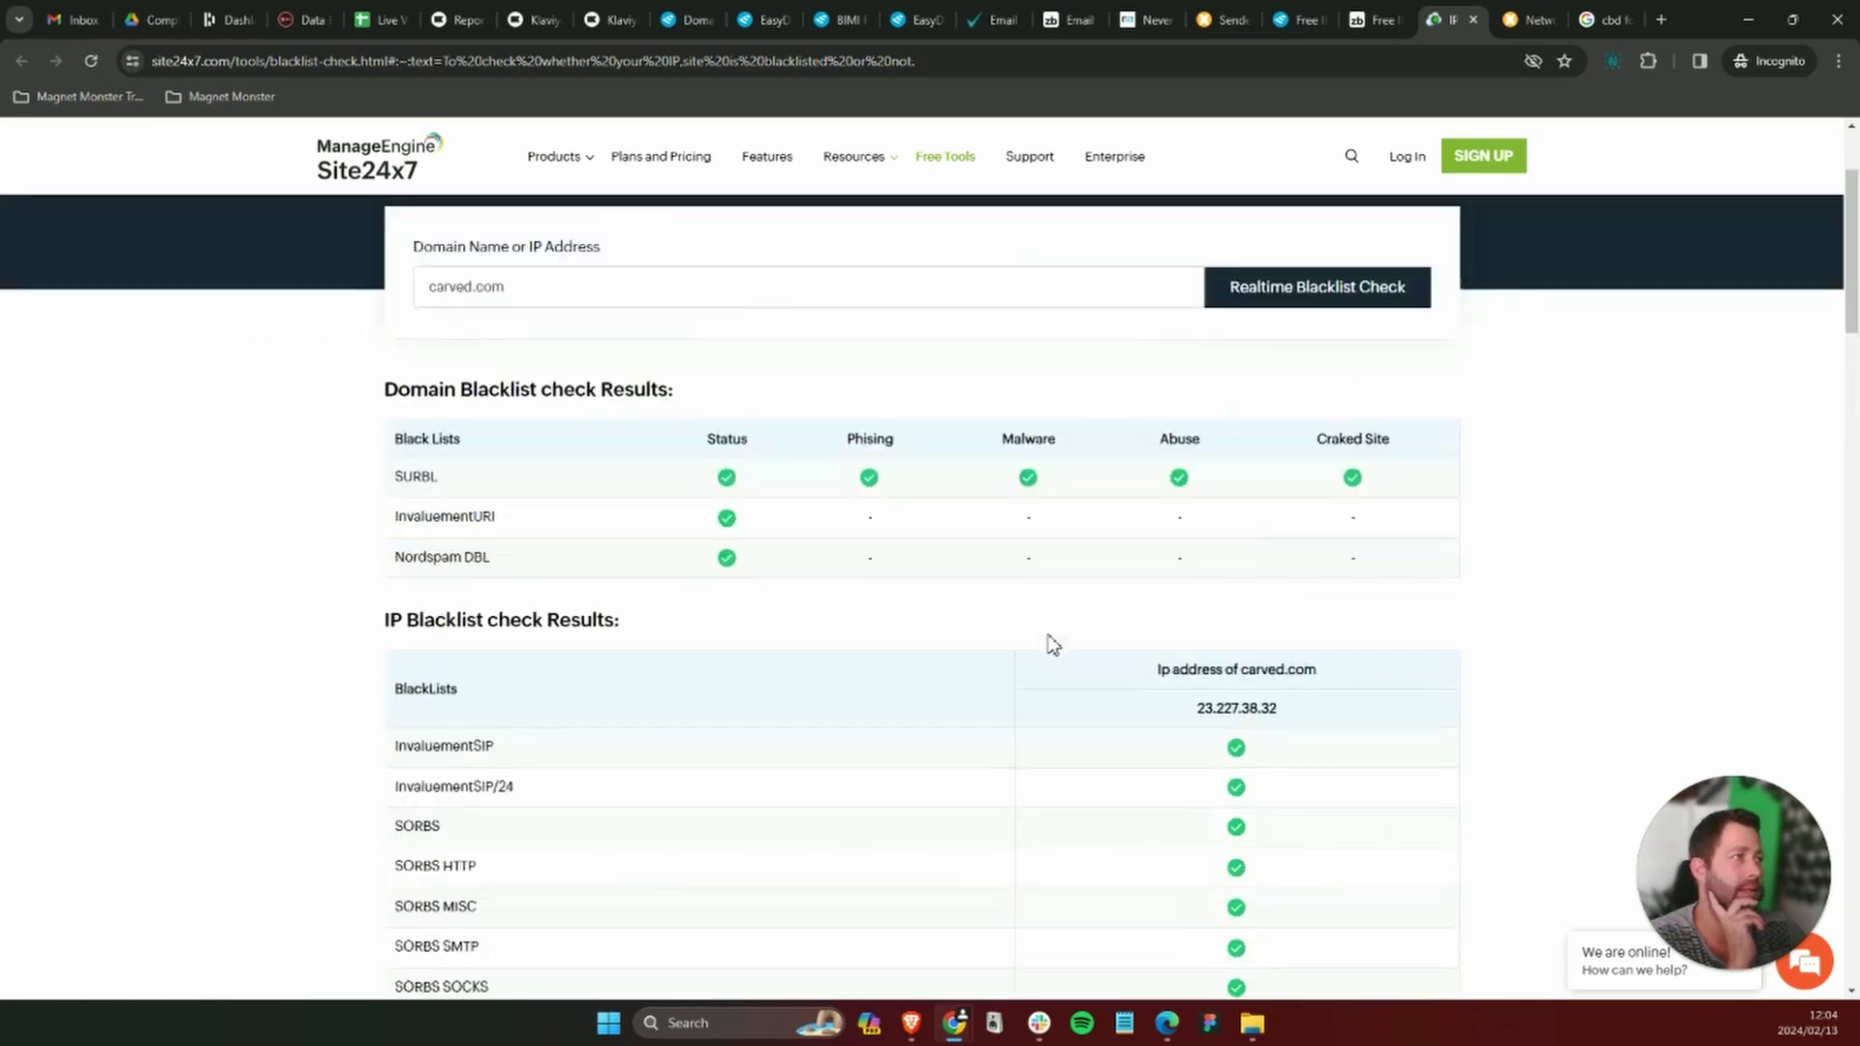
Review MxToolbox's table listing carved.com on 0 of 92 blacklists, then return to the checklist.
click(1507, 21)
scroll(424, 349, up, 12)
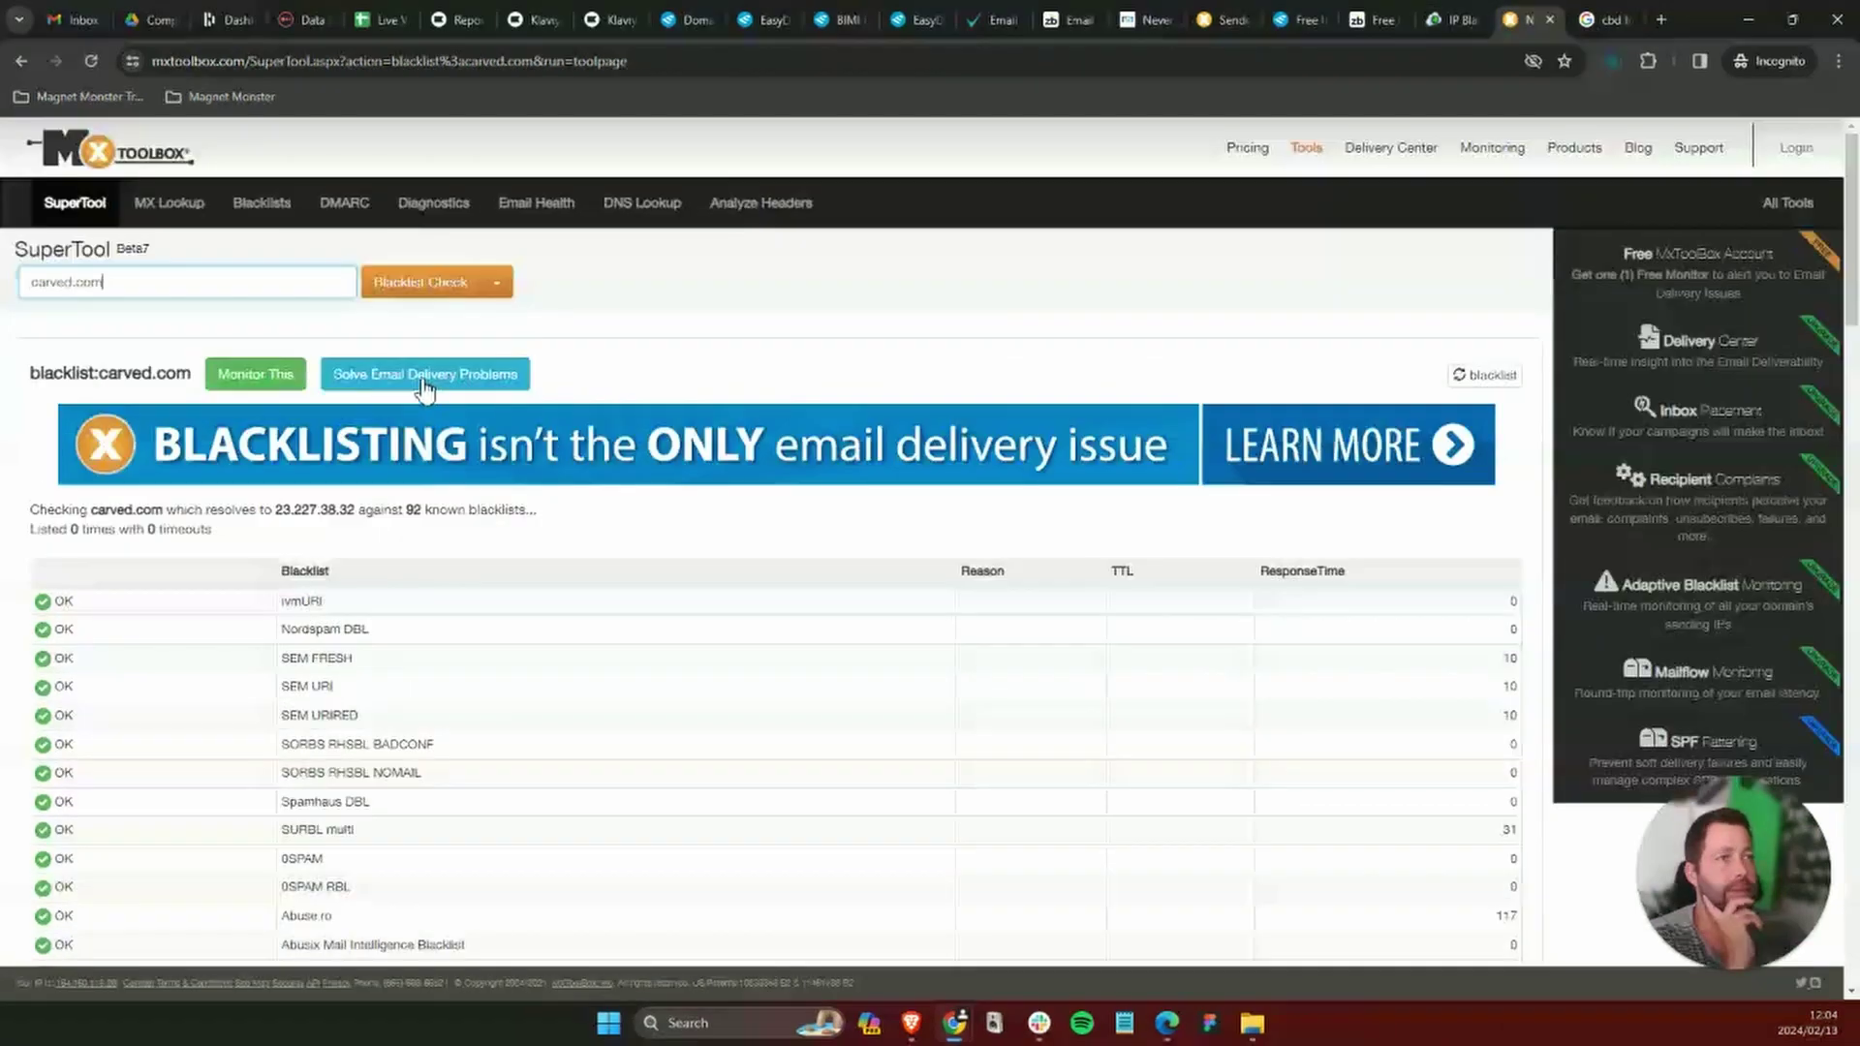
scroll(363, 259, down, 3)
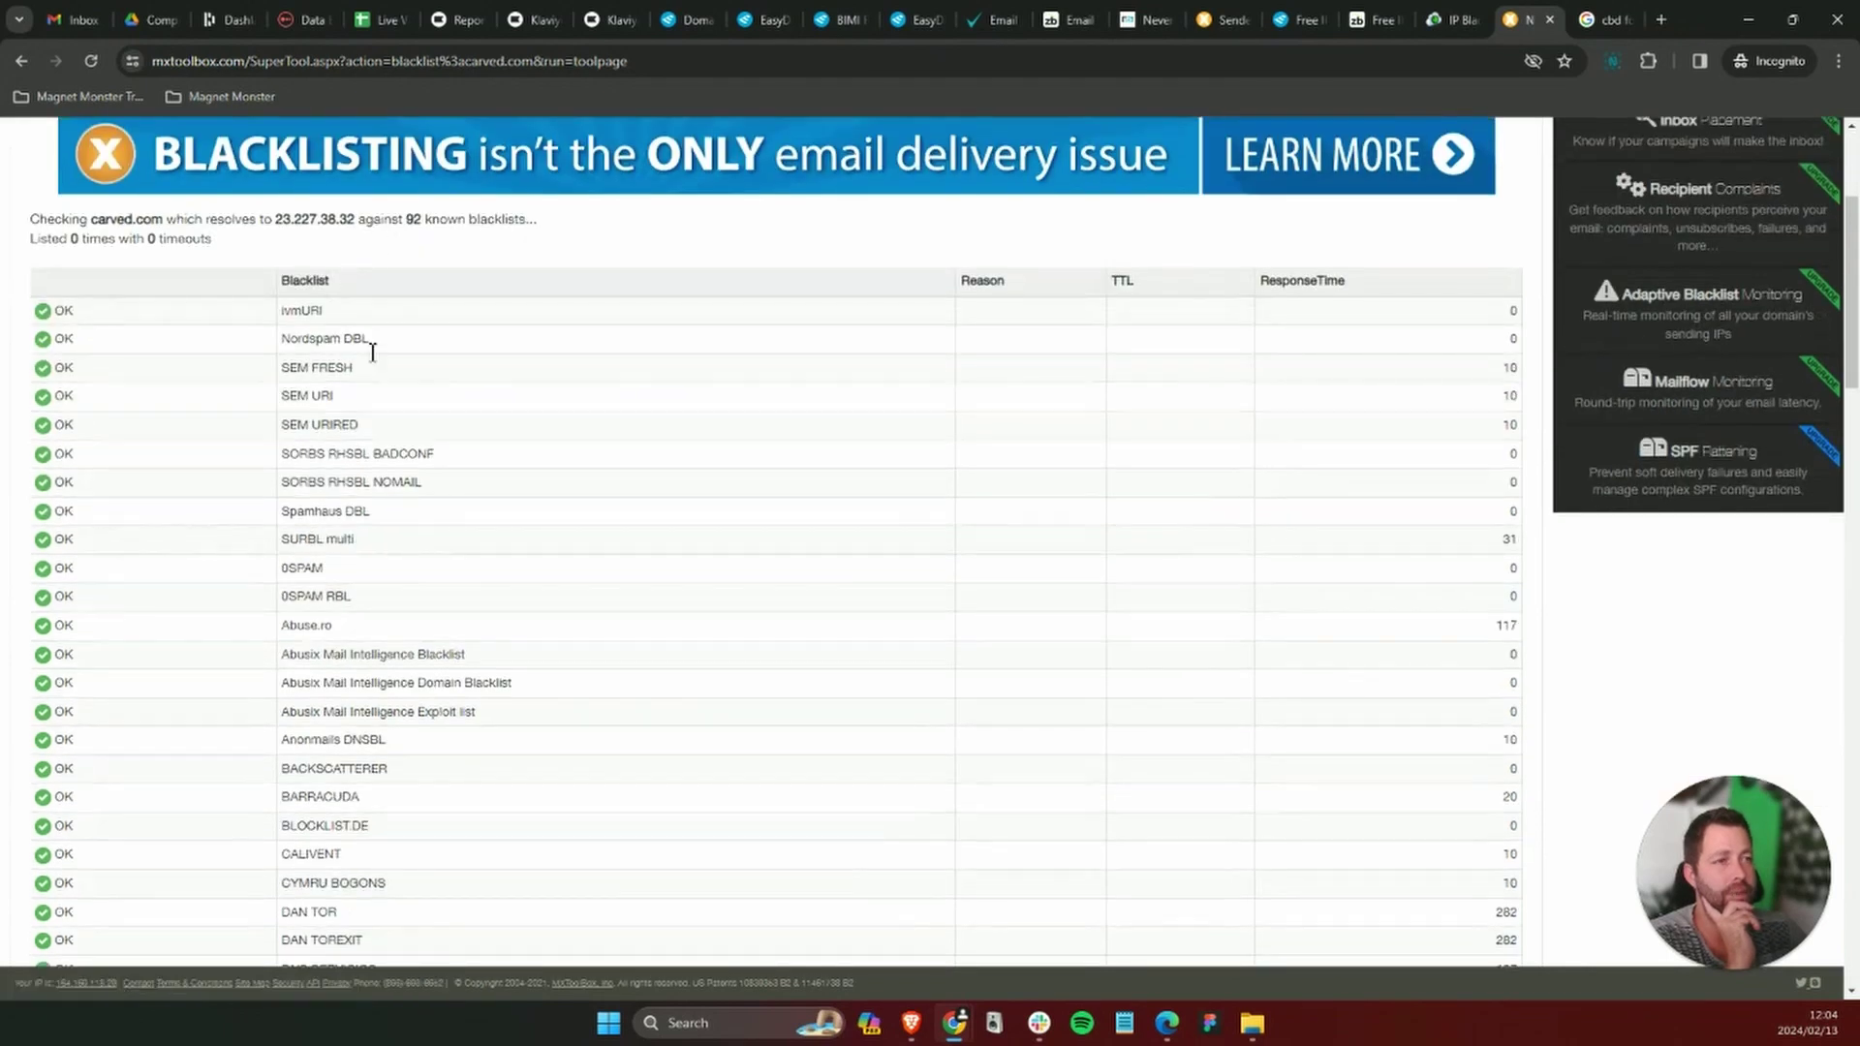
scroll(370, 349, up, 3)
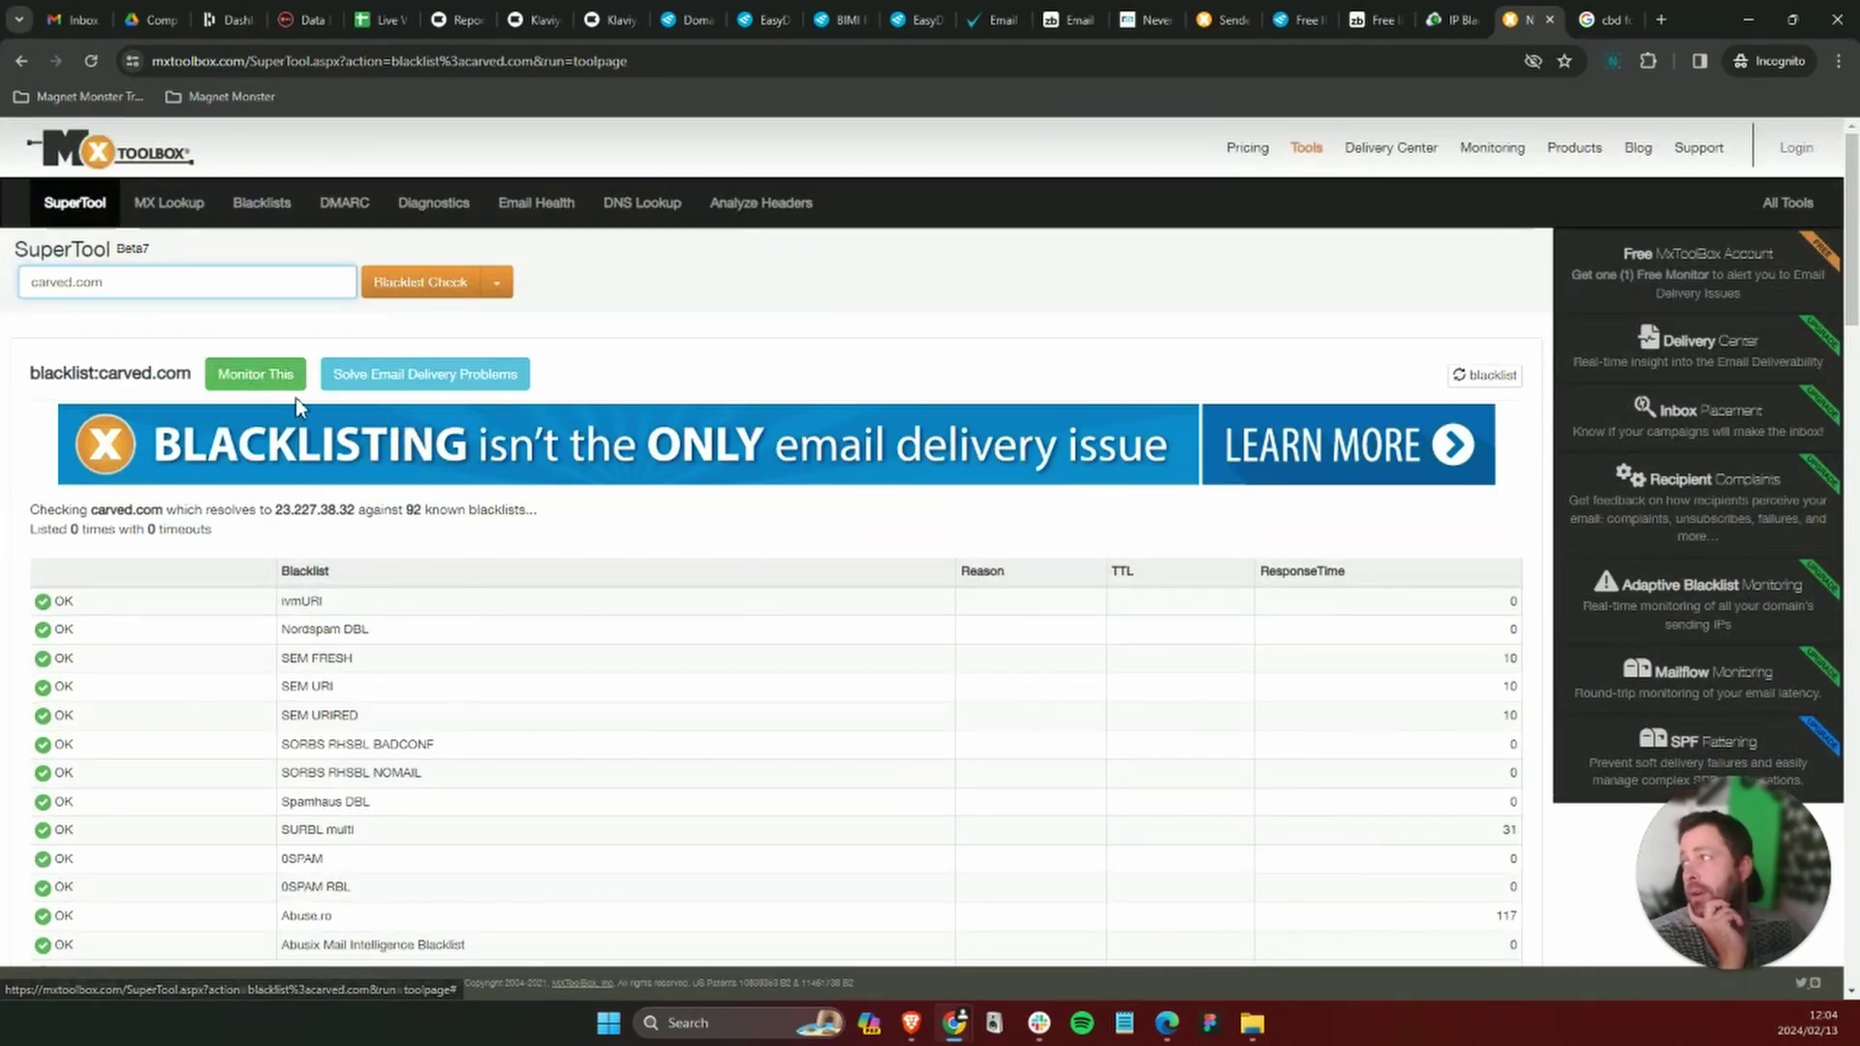
scroll(330, 397, down, 4)
scroll(360, 400, down, 12)
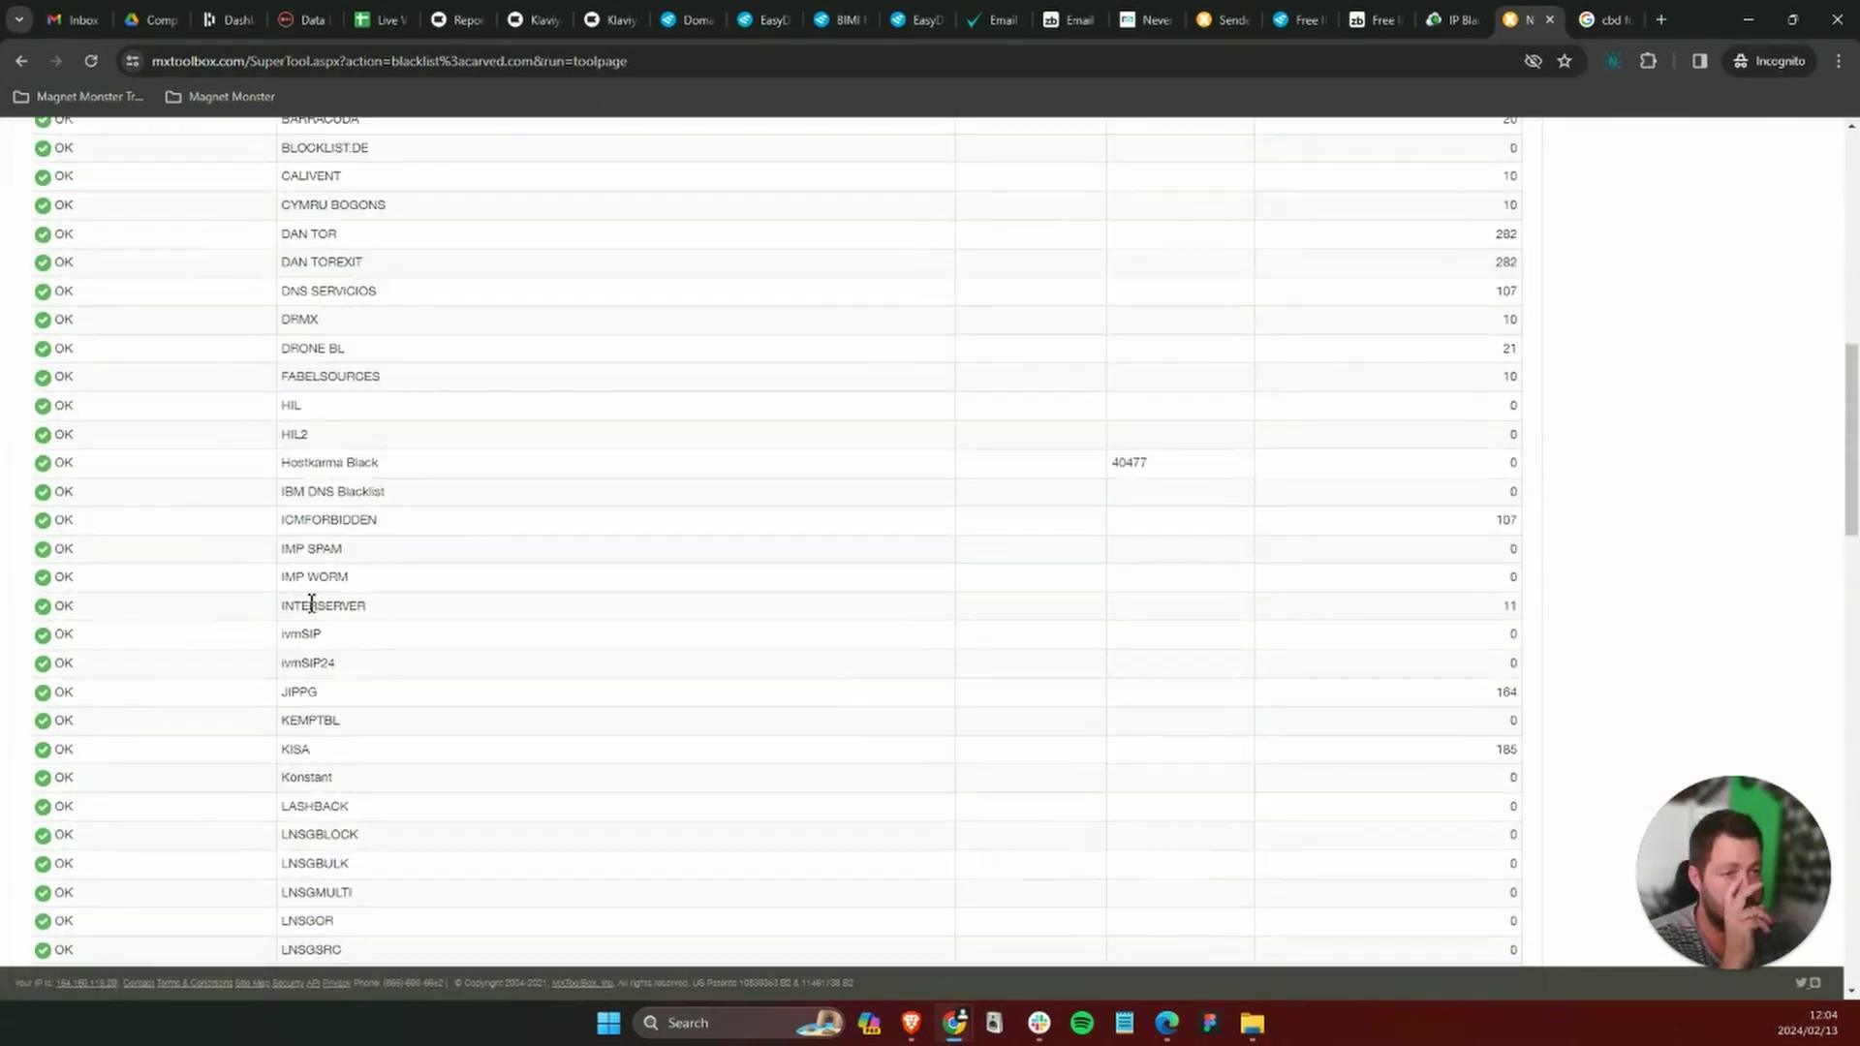
scroll(311, 778, down, 6)
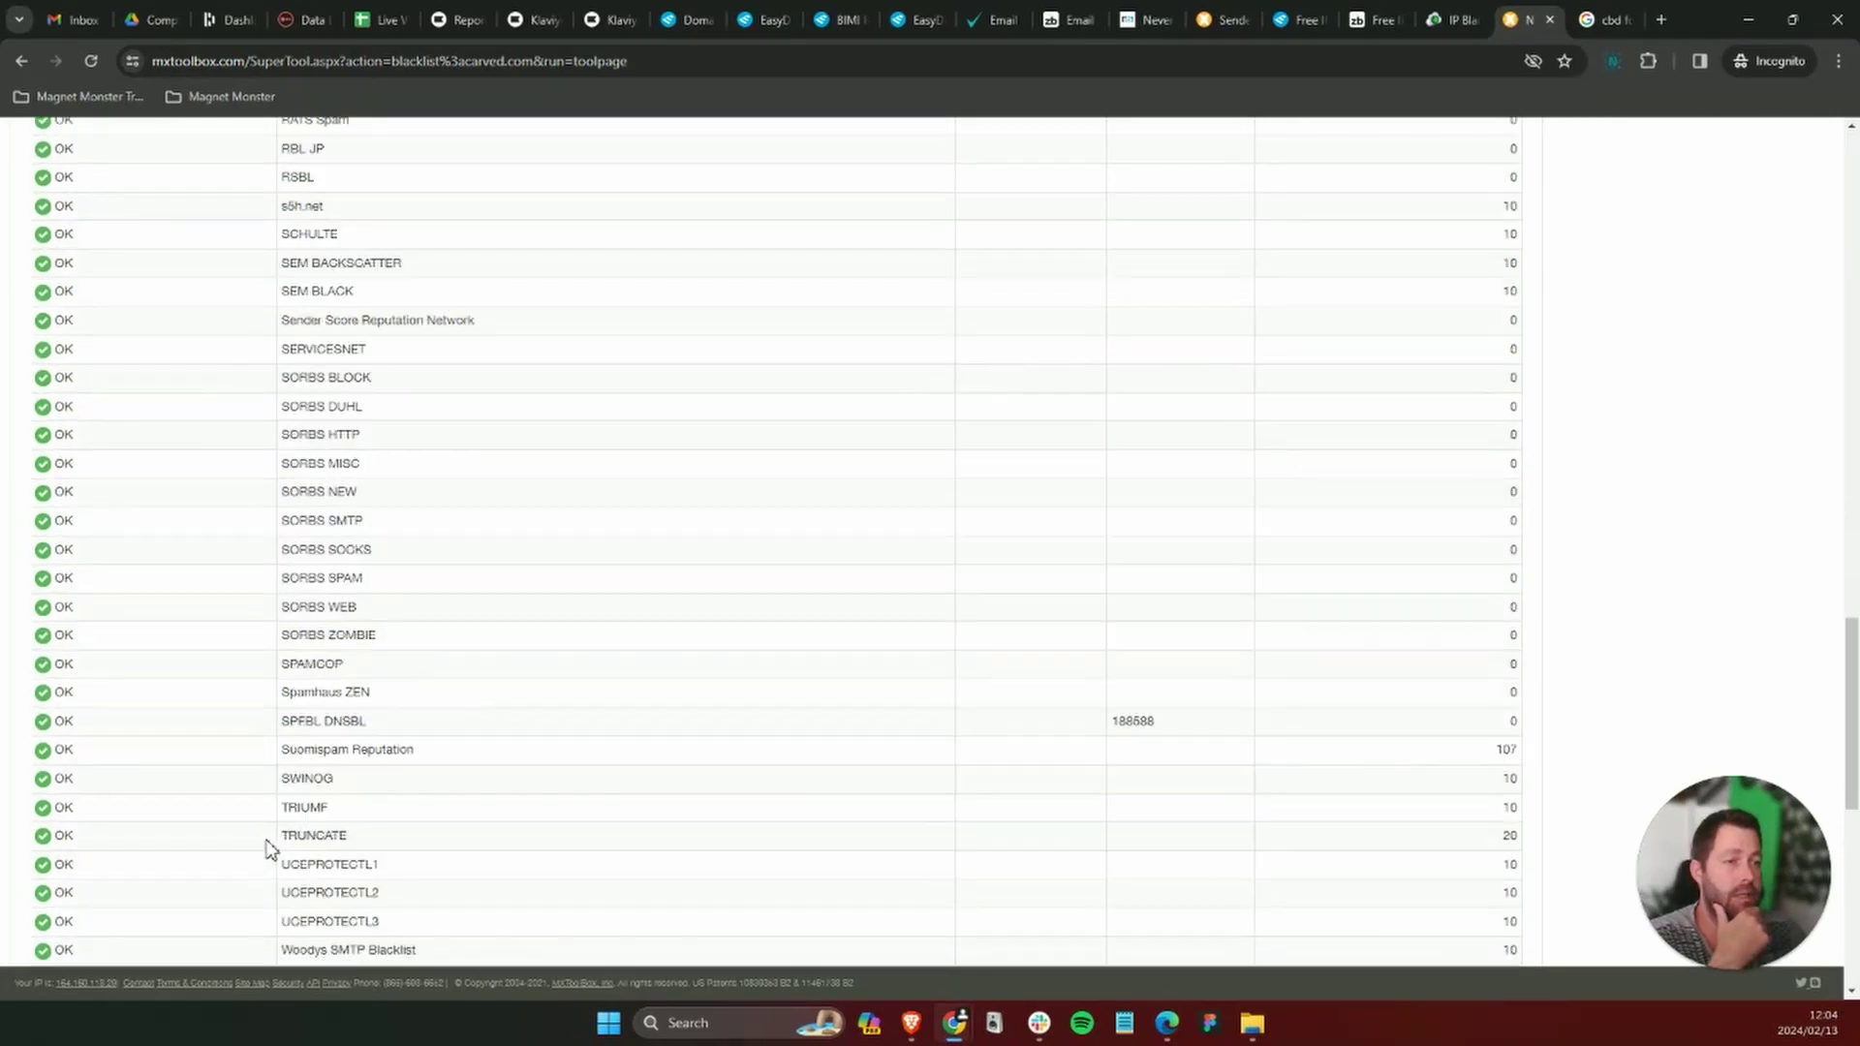
scroll(265, 852, up, 18)
scroll(259, 857, up, 4)
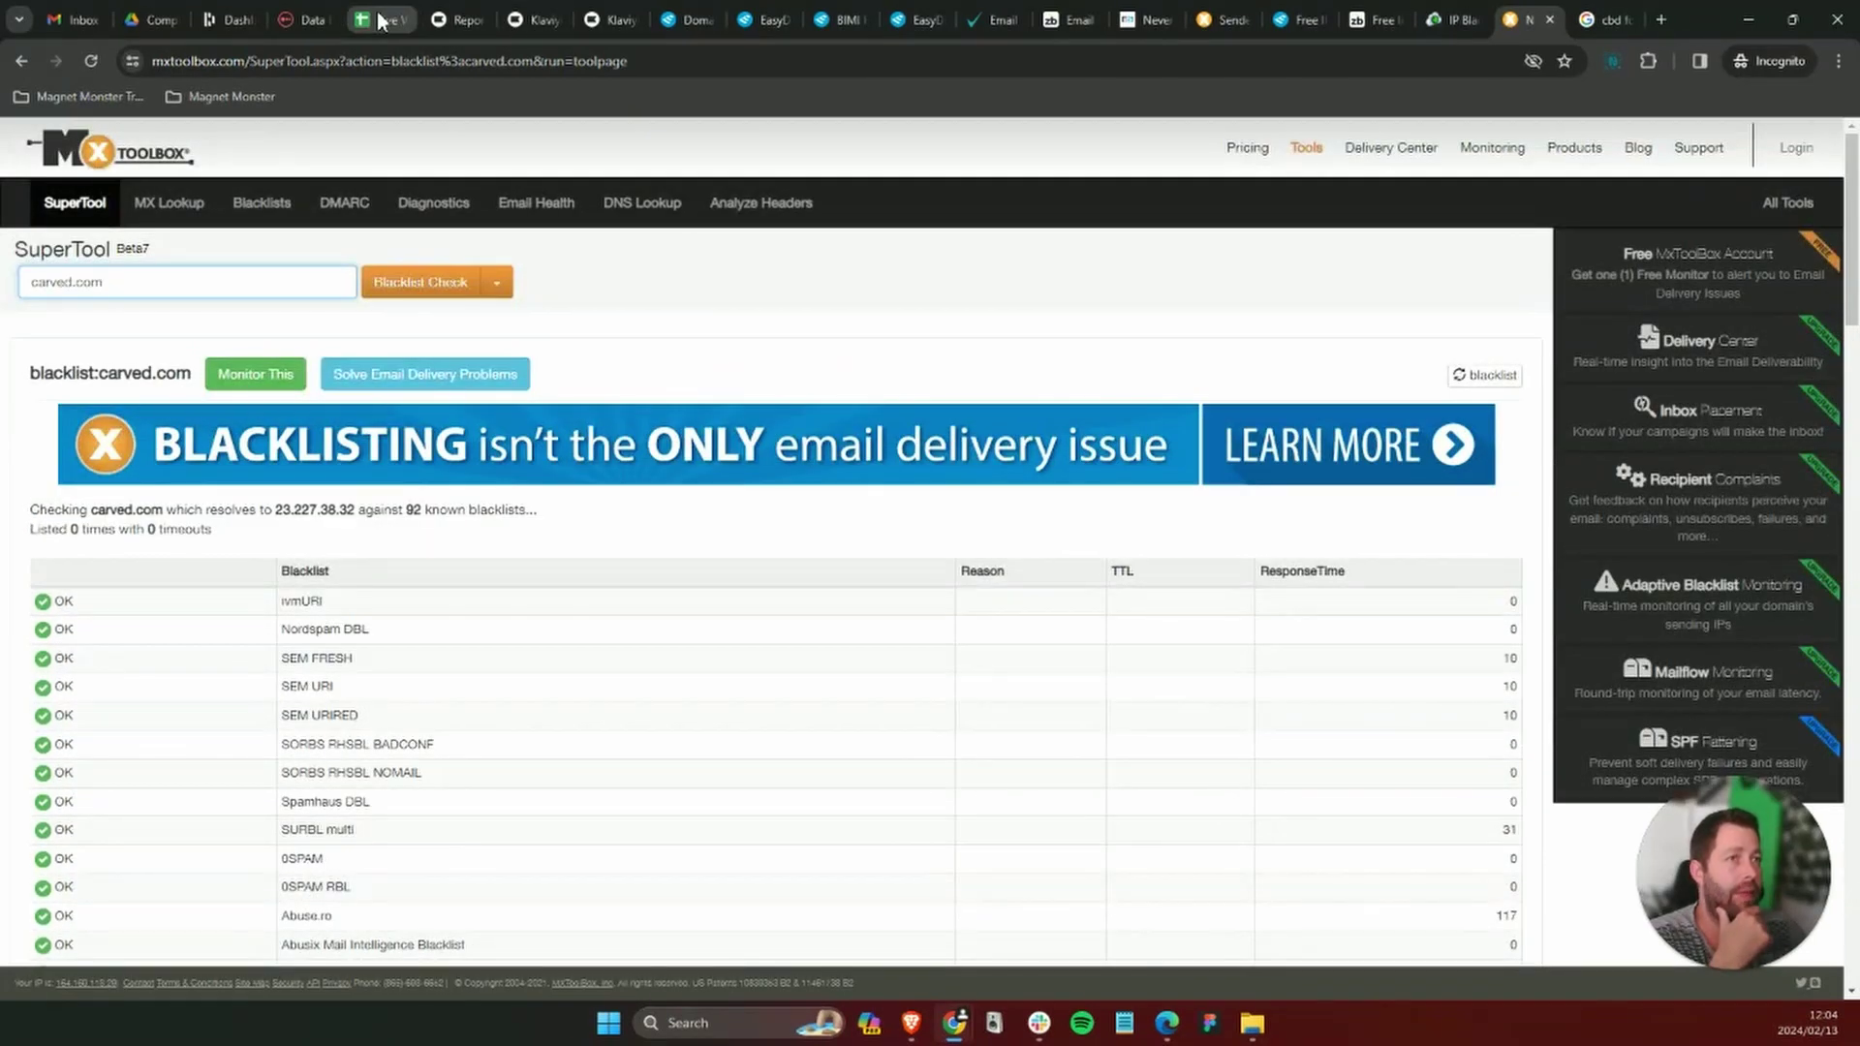
click(377, 20)
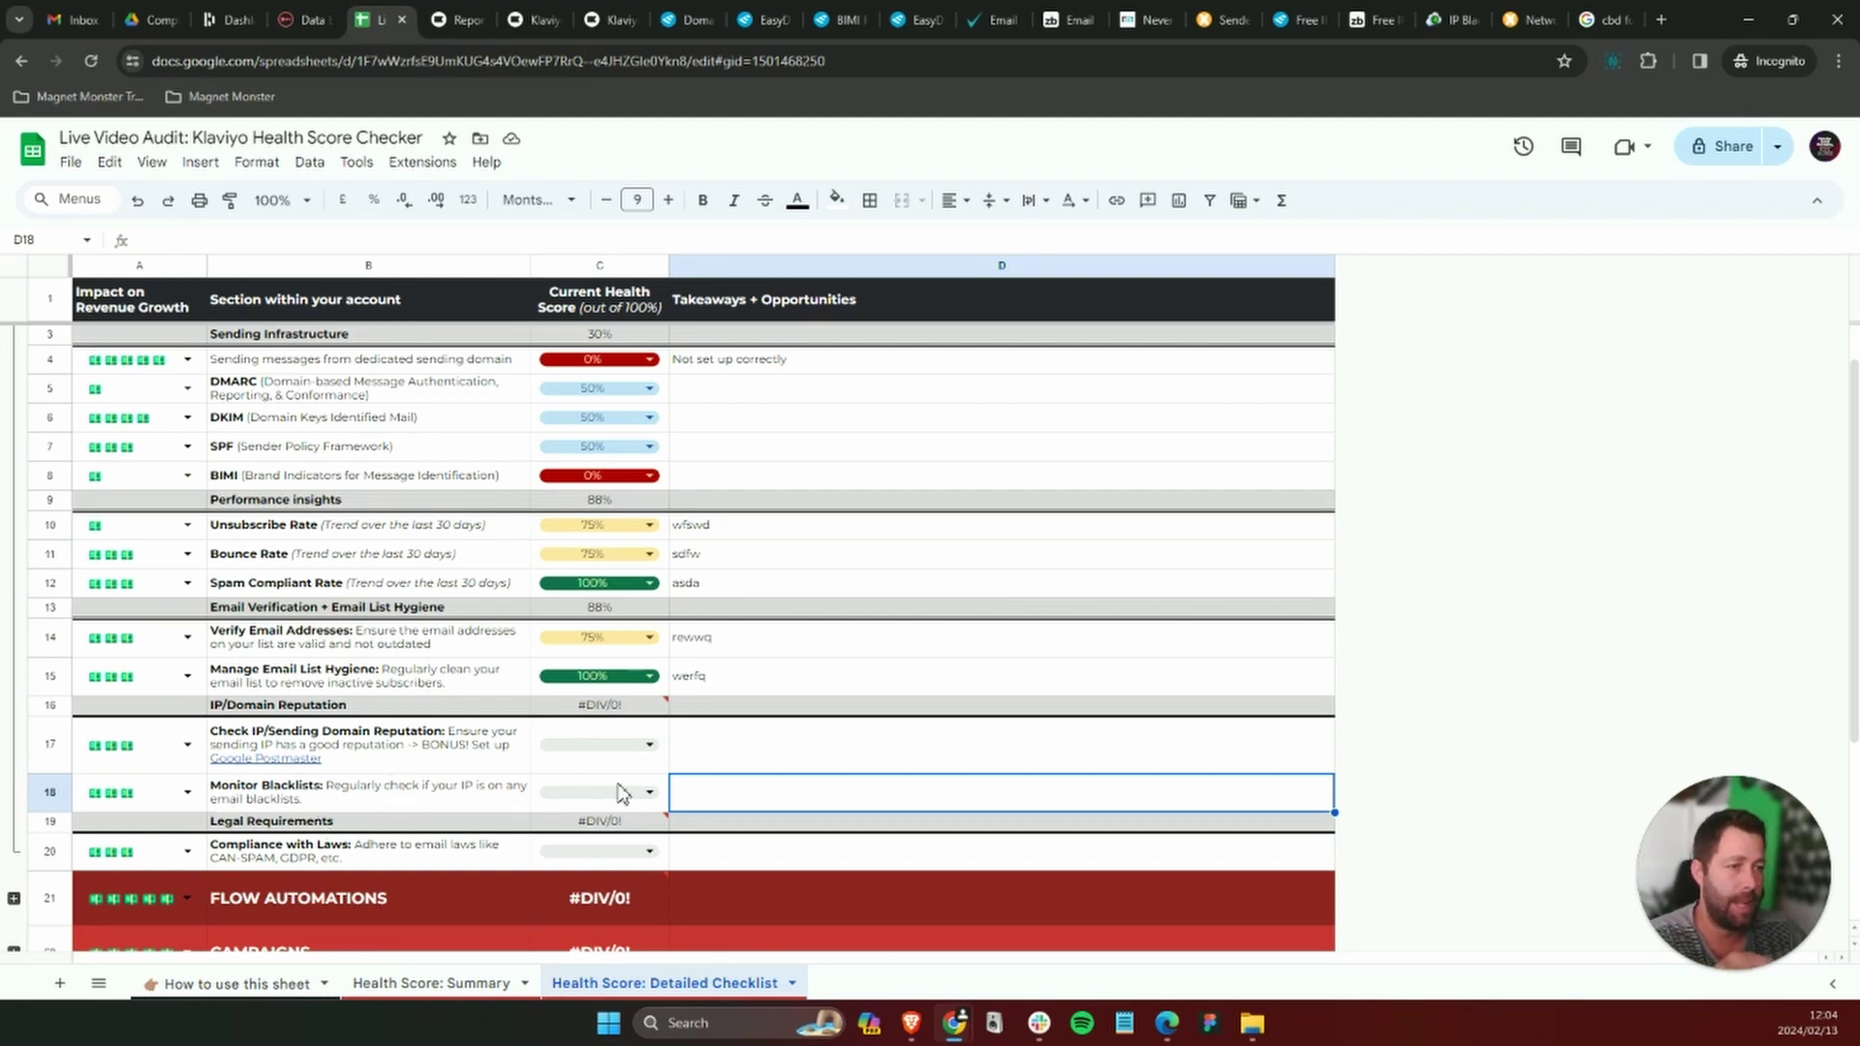
Score Monitor Blacklists at 100% and add a note in D18.
click(647, 793)
click(620, 955)
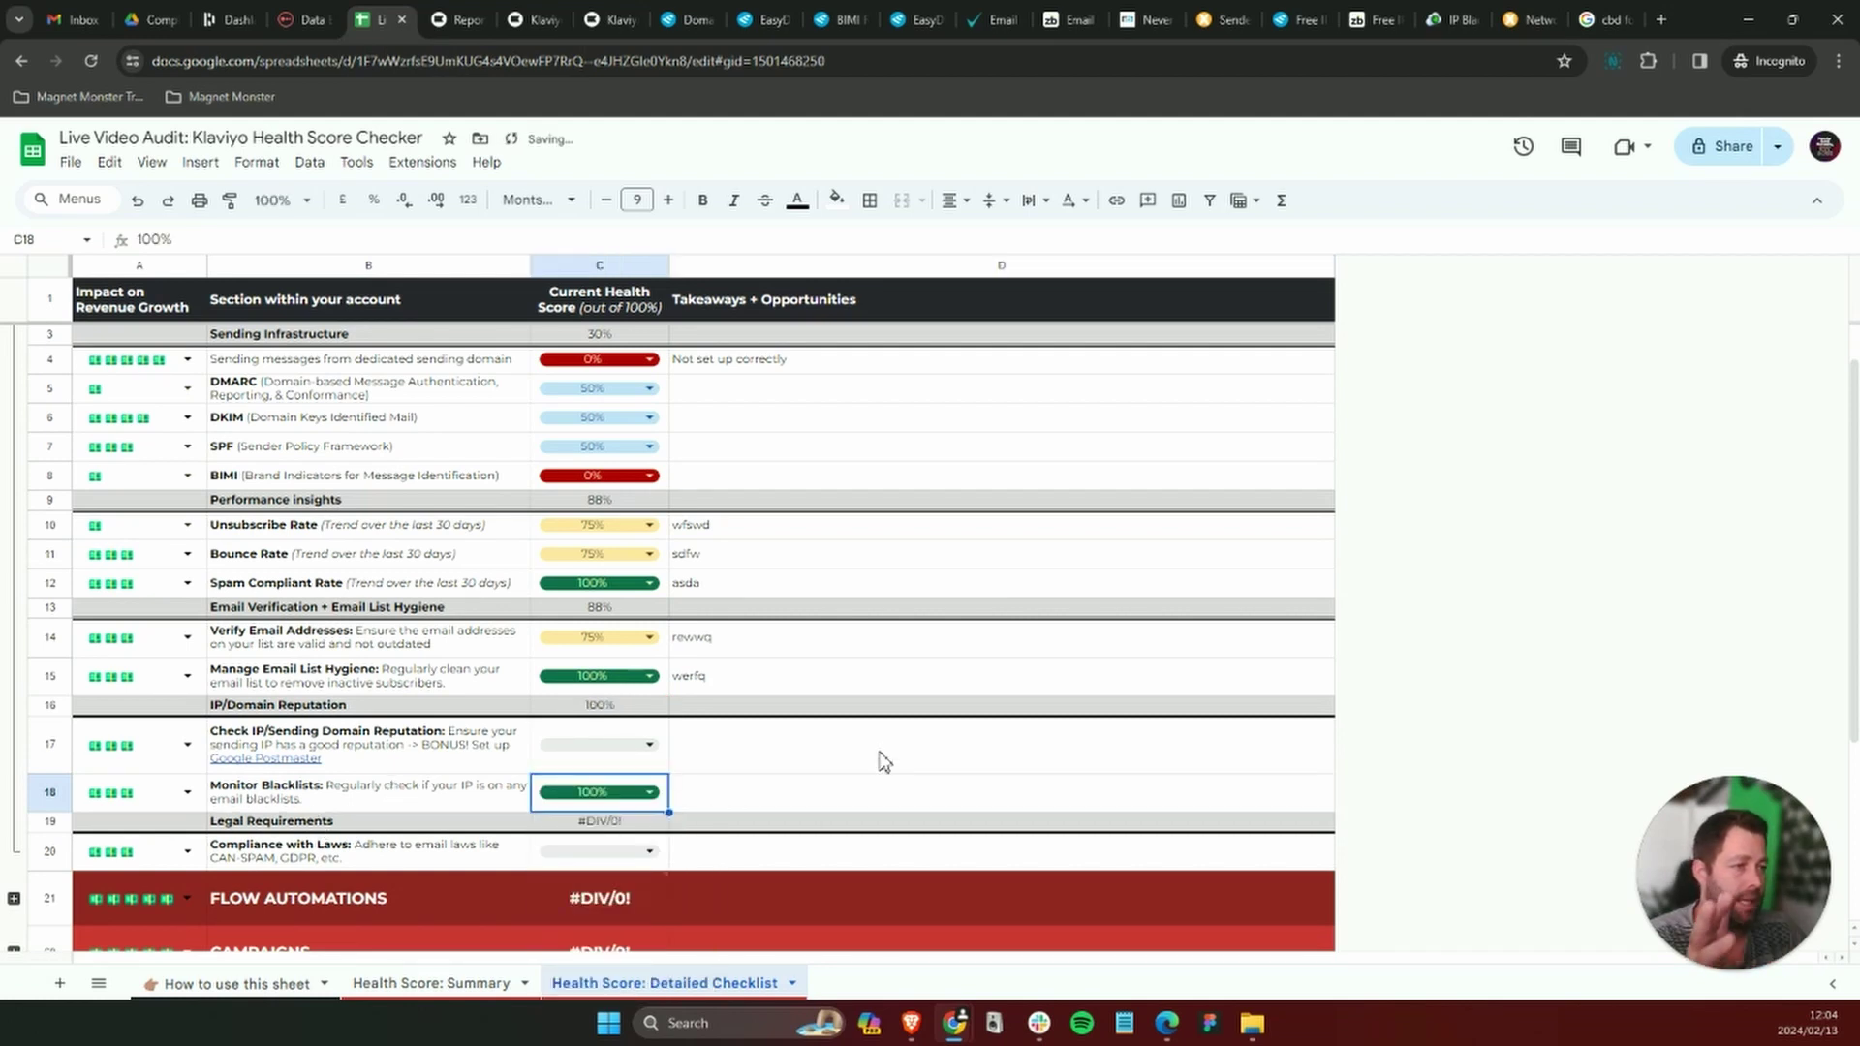
click(882, 801)
text(fdwfw)
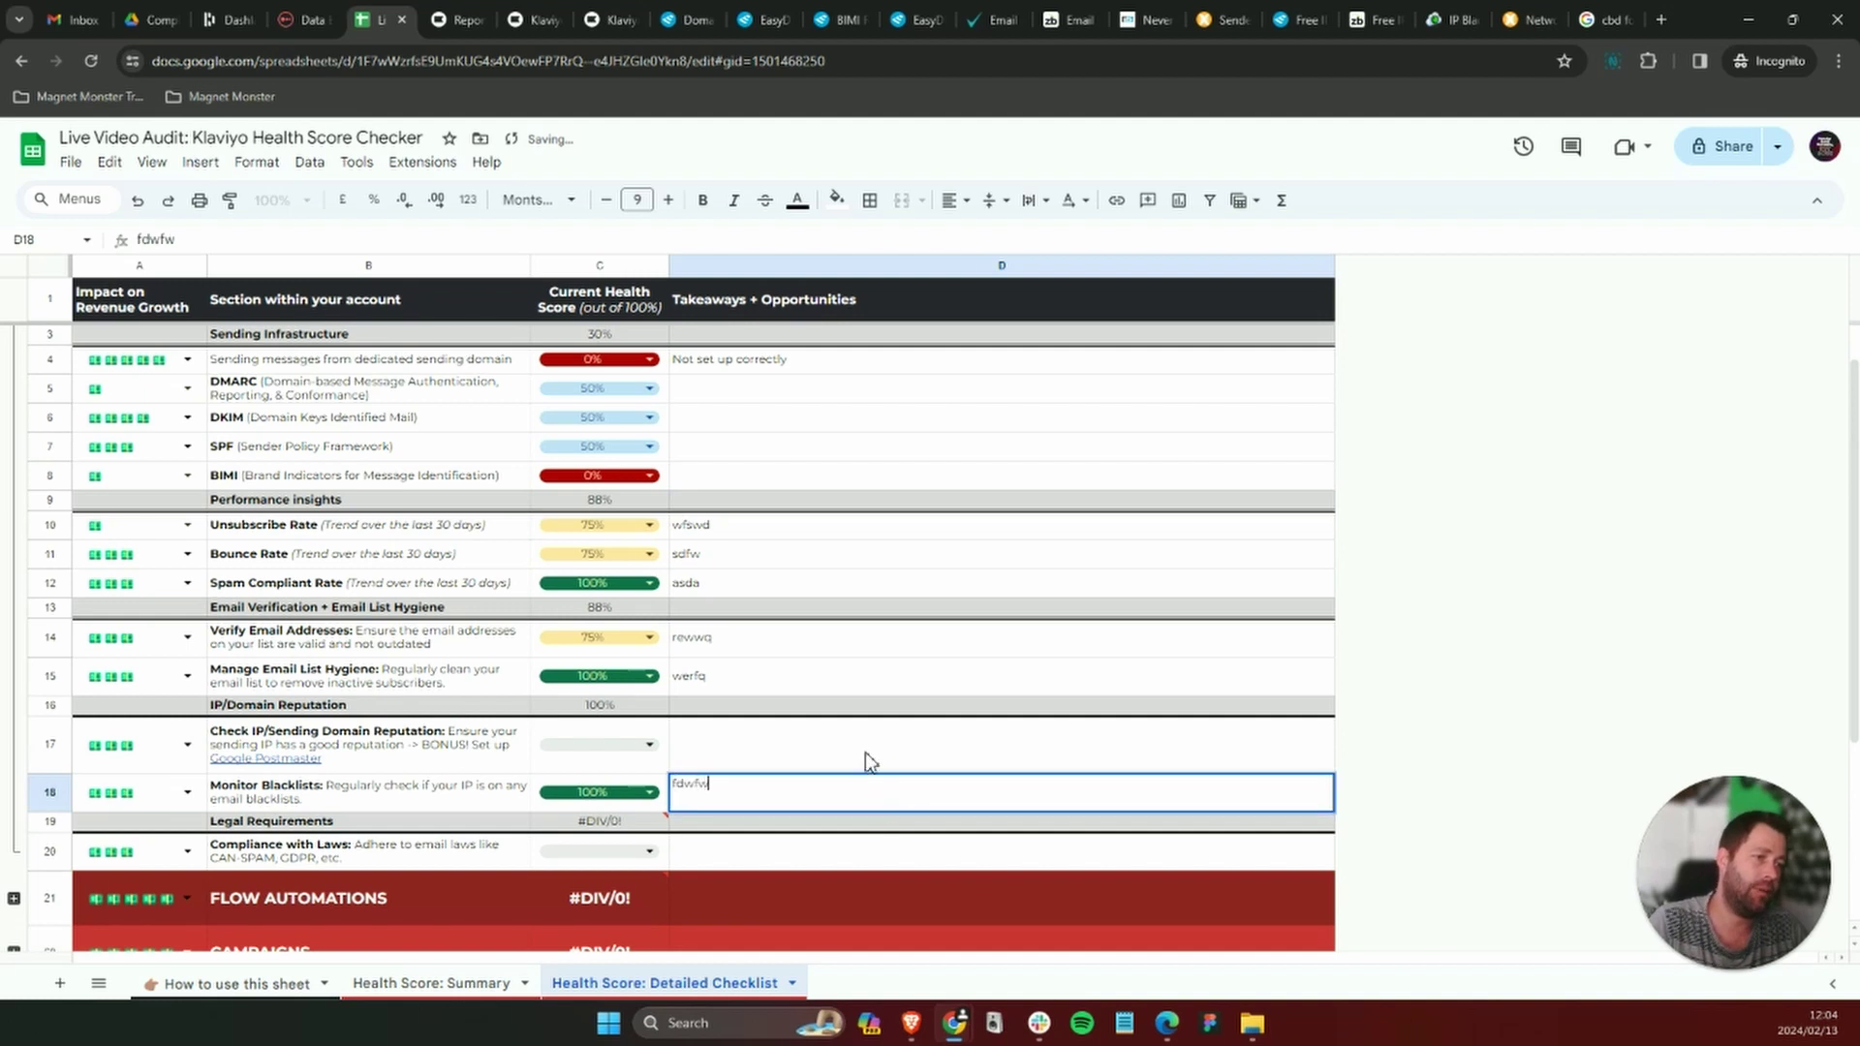
Score IP/Sending Domain Reputation at 75% with a note, bringing IP/Domain Reputation to 88%.
click(872, 757)
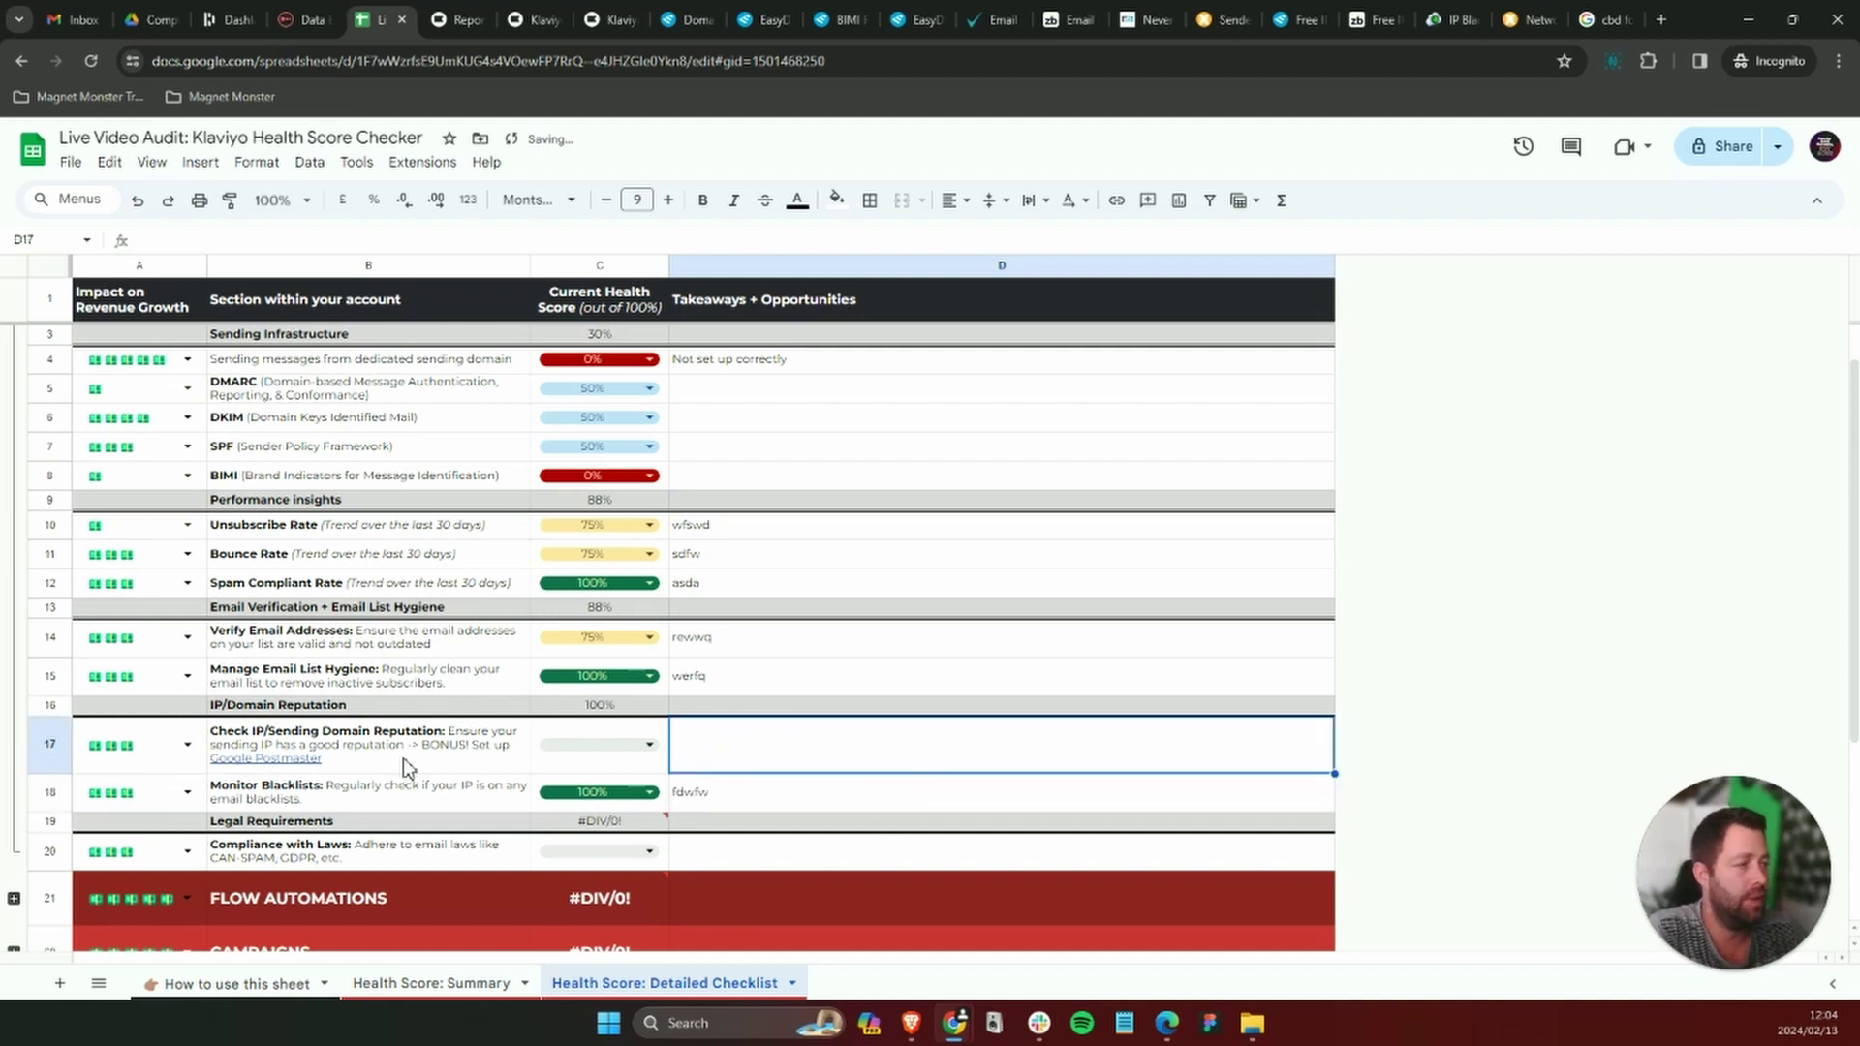
mouse_move(404, 760)
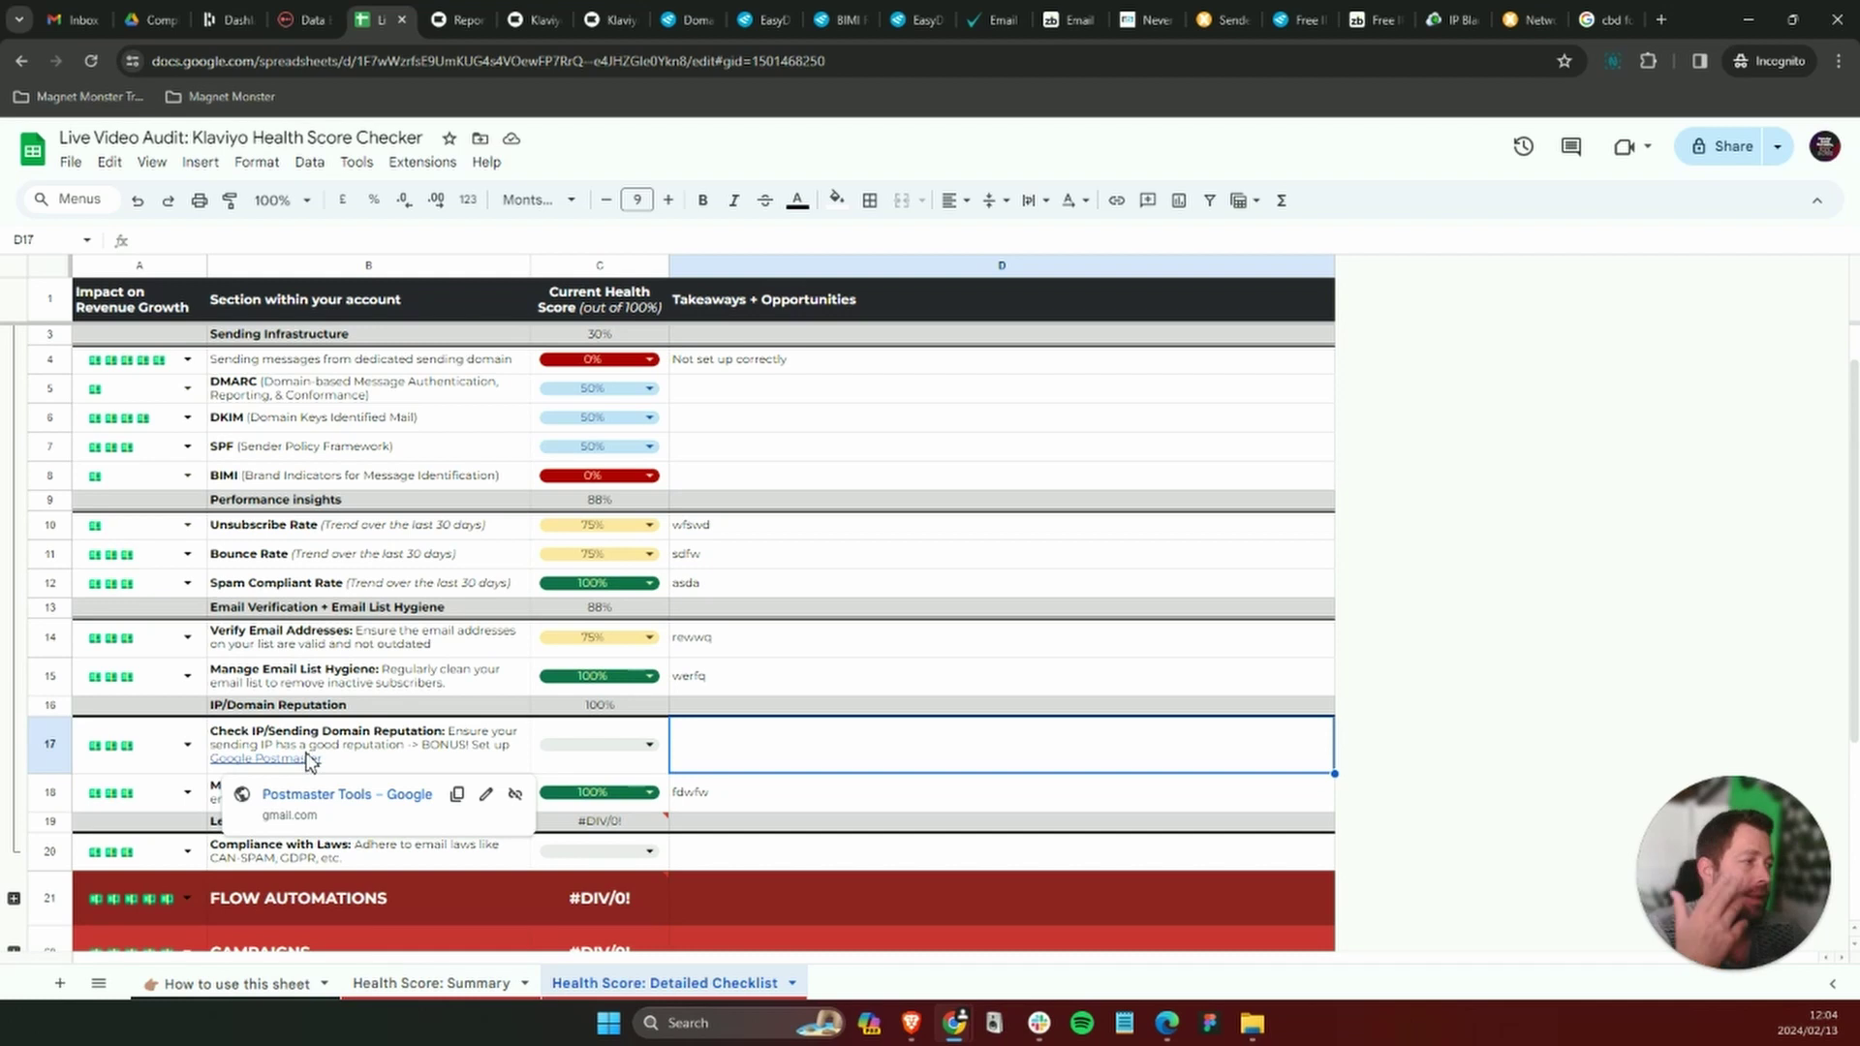
click(654, 744)
click(627, 876)
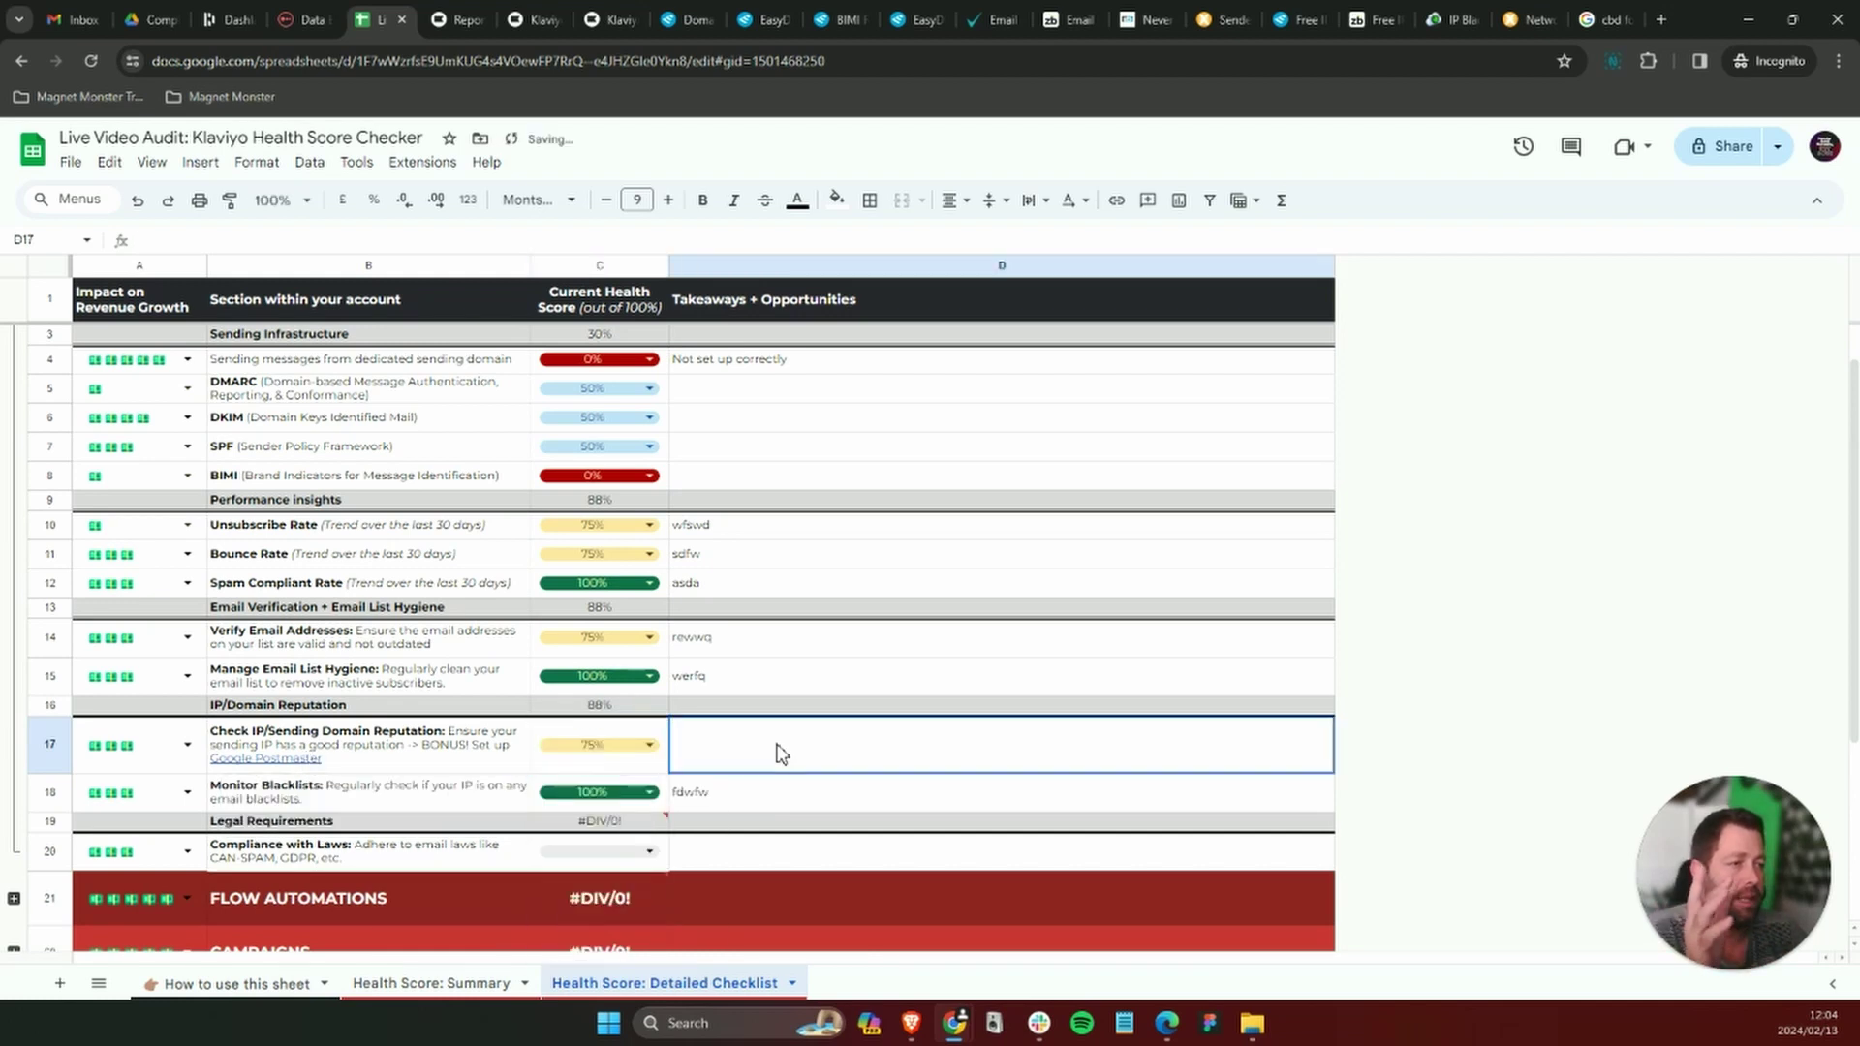
text(wfwed)
click(932, 645)
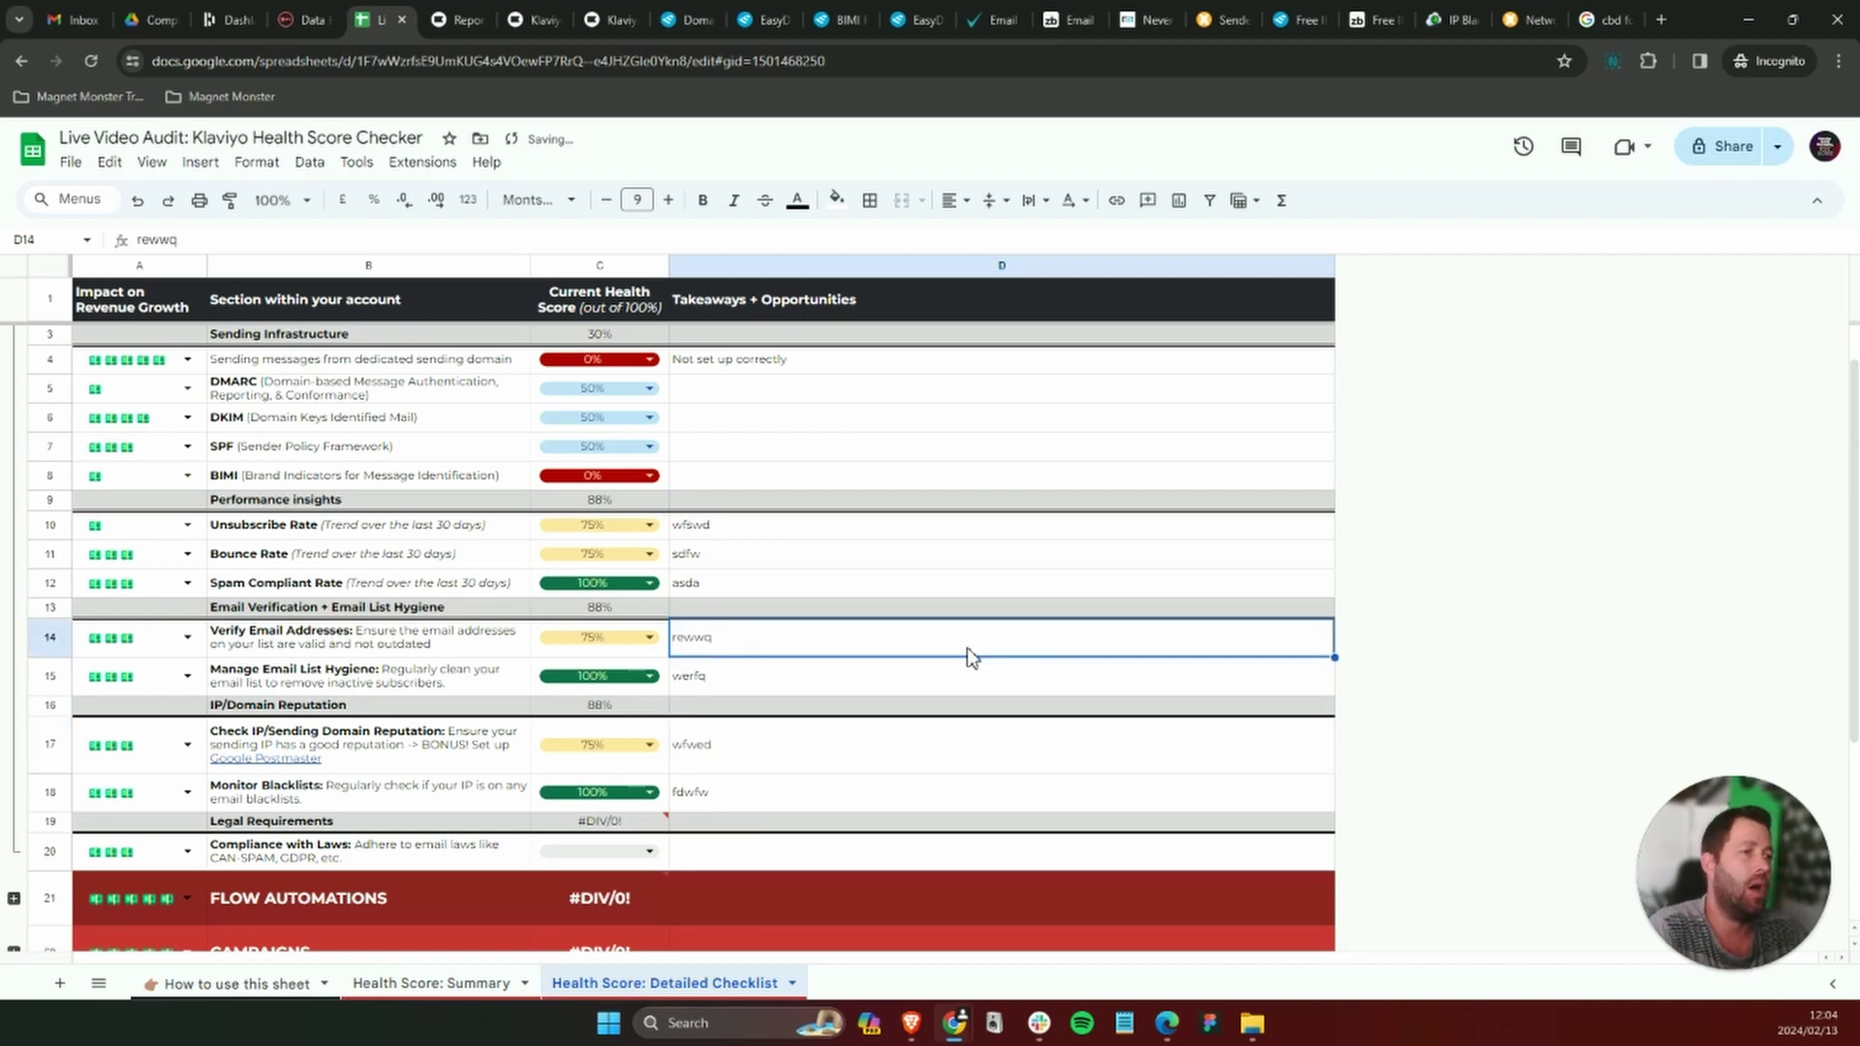
scroll(972, 654, up, 1)
scroll(872, 717, down, 2)
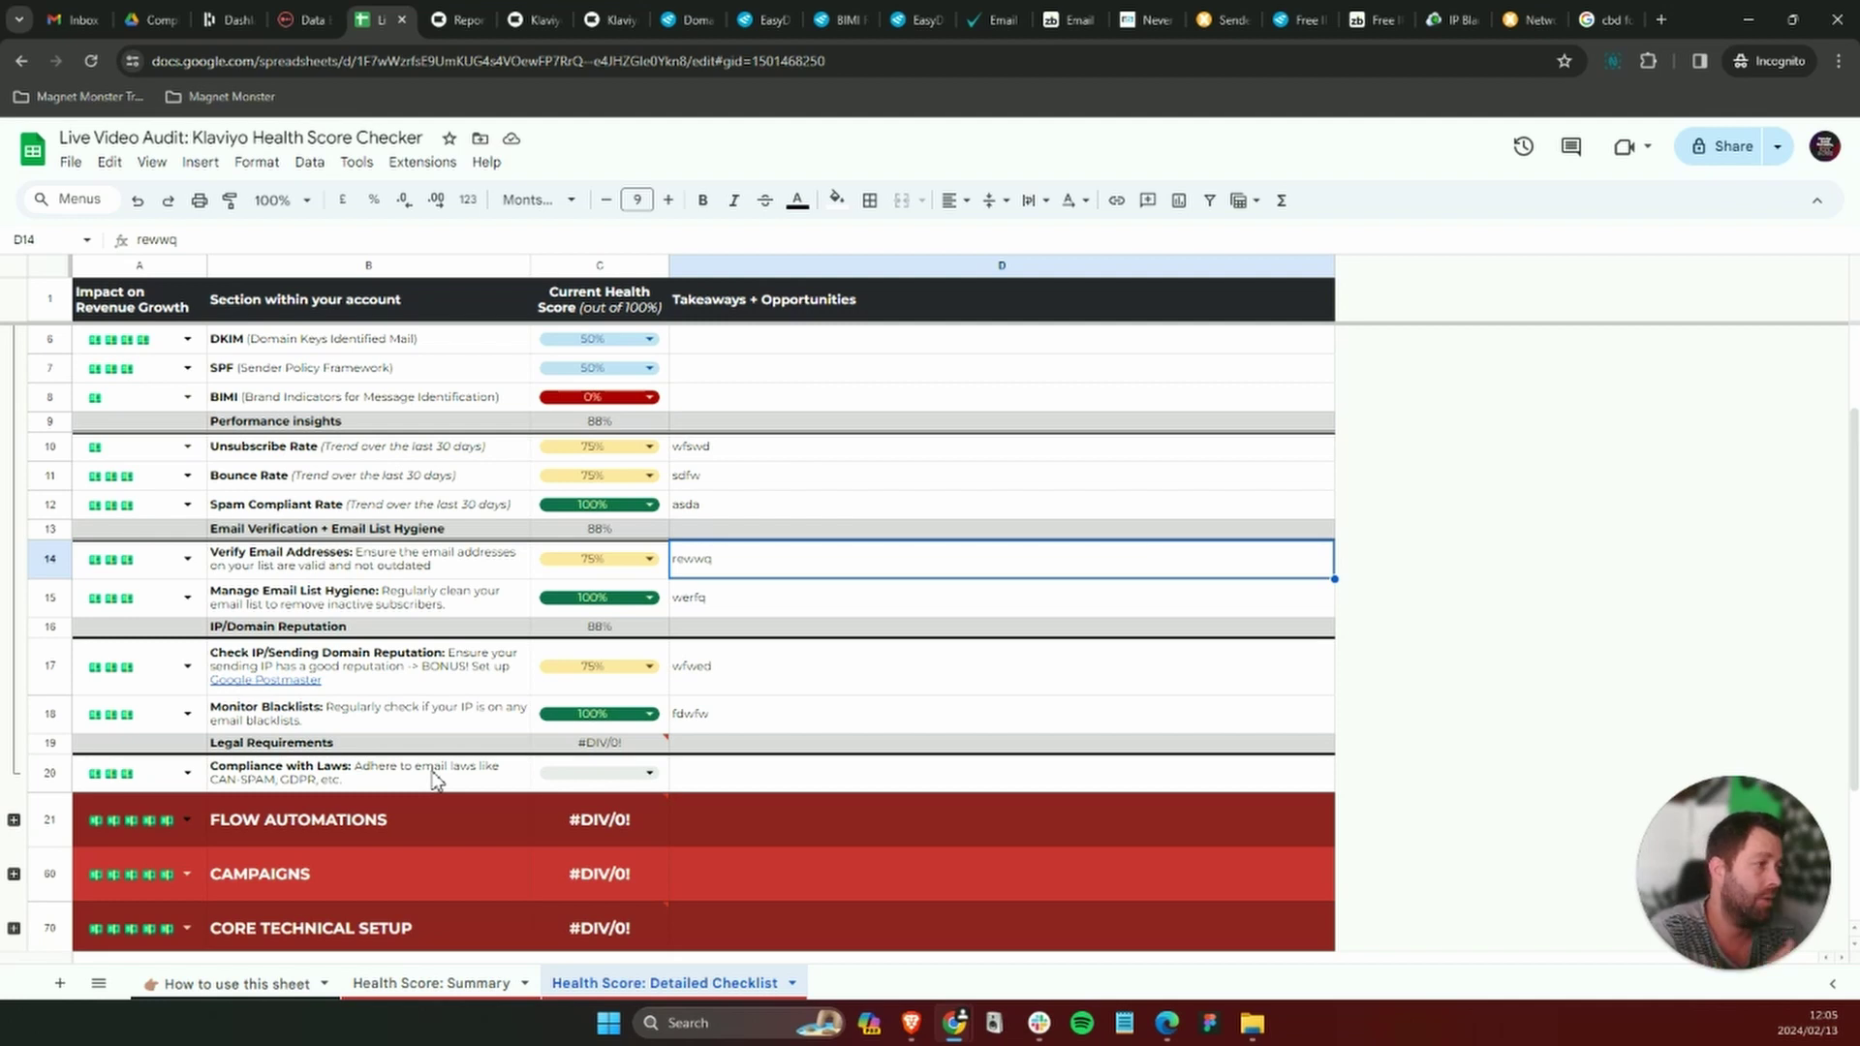
Read the Drunk Elephant welcome email in Gmail down to its footer, then return to the audit sheet.
click(73, 19)
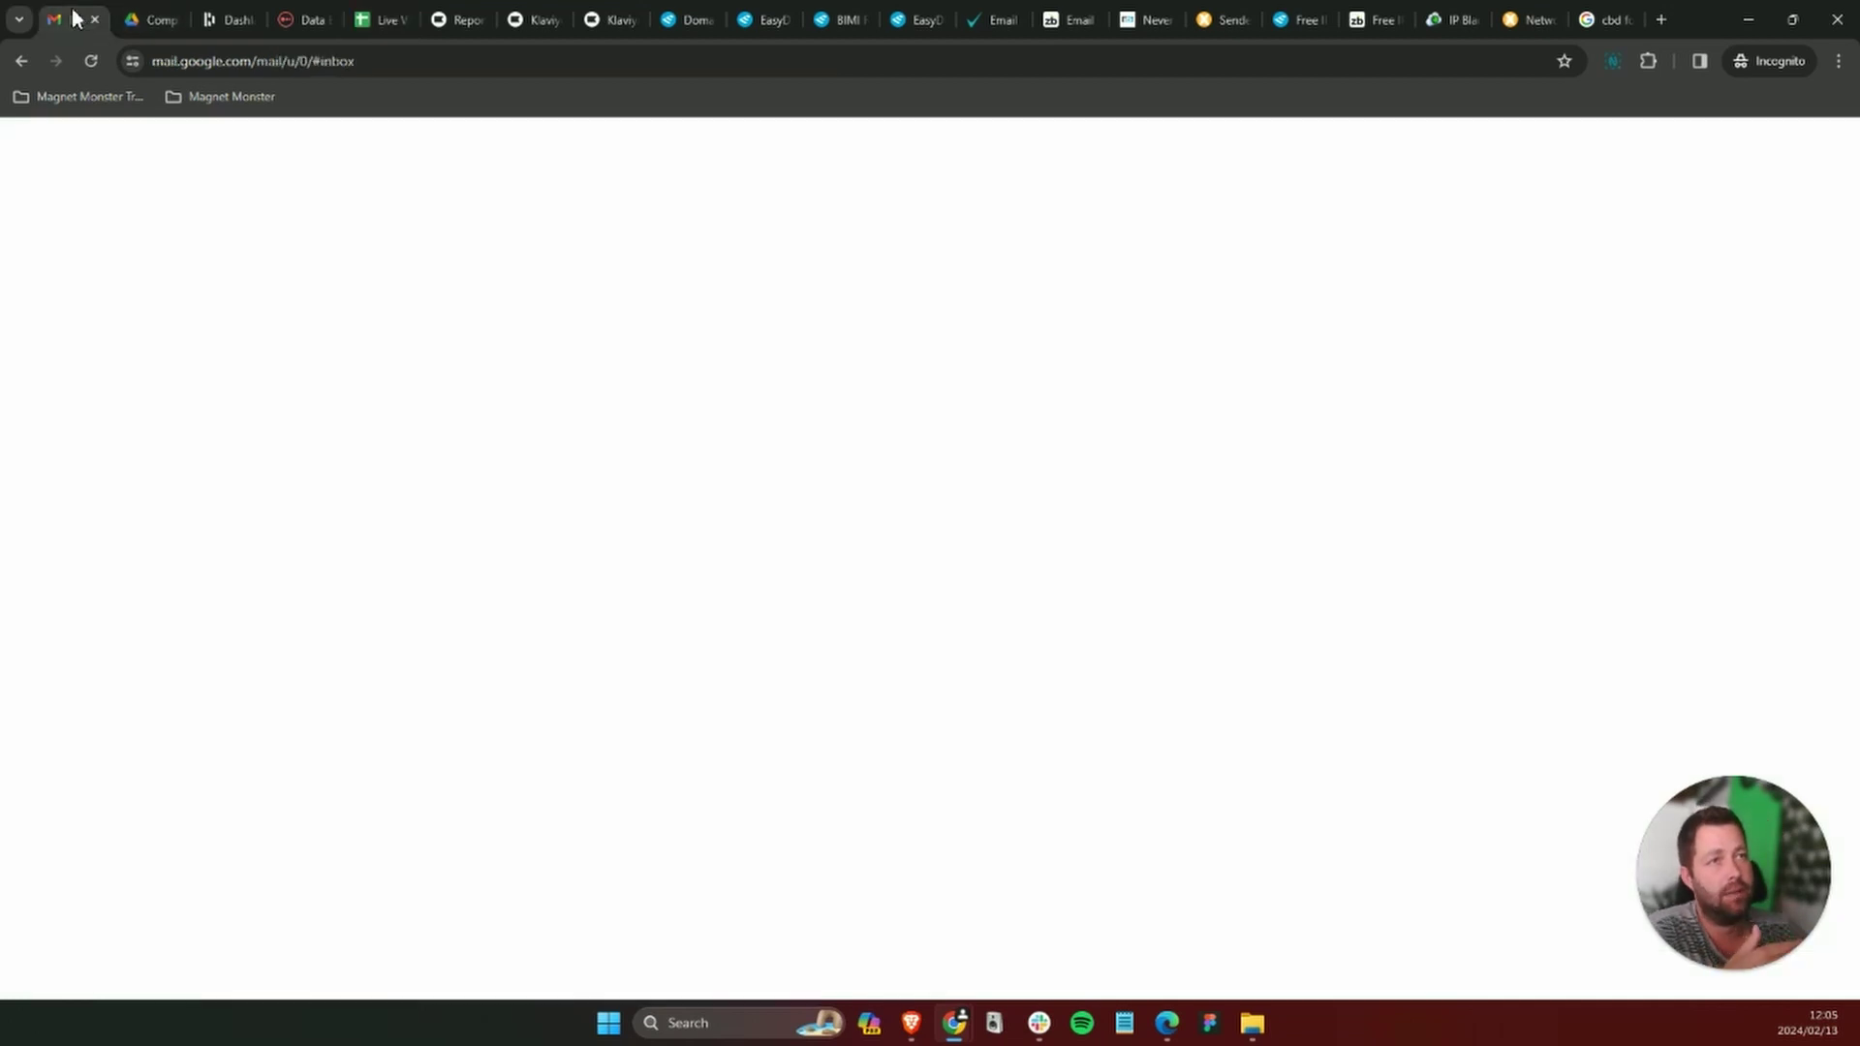
click(229, 294)
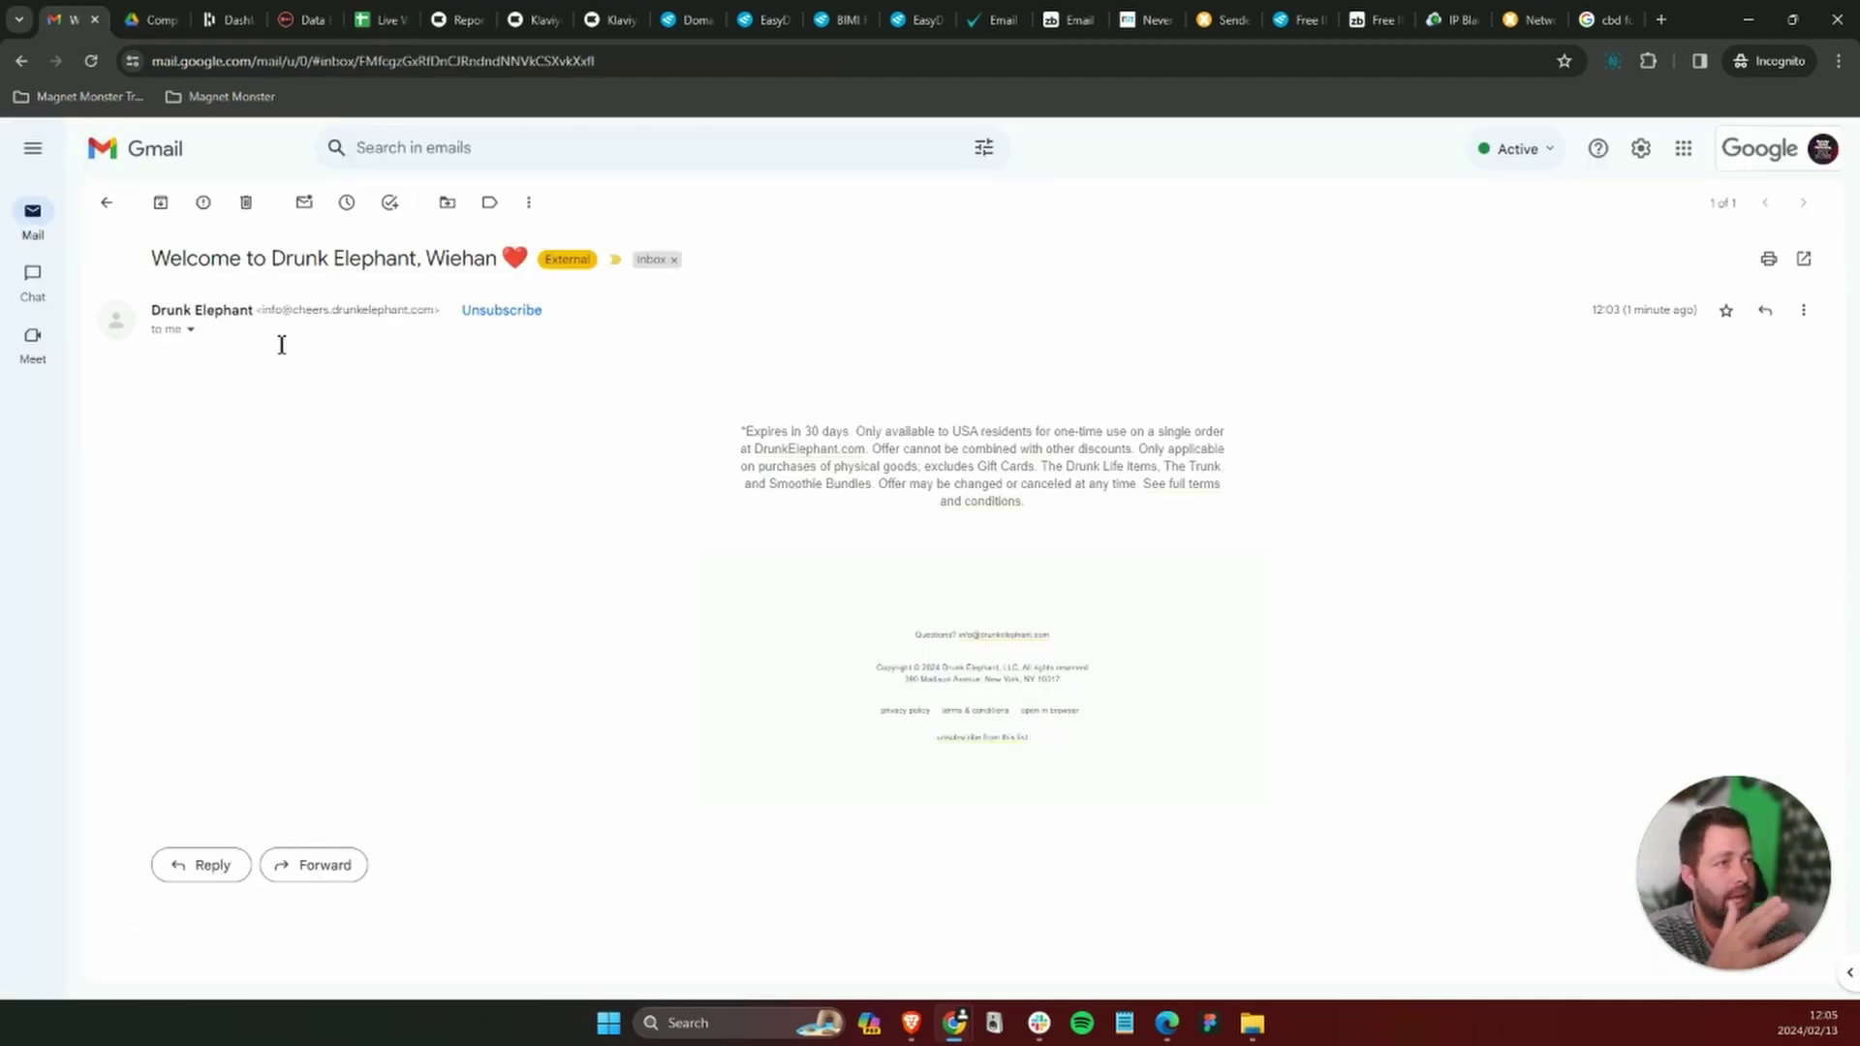
scroll(978, 615, down, 20)
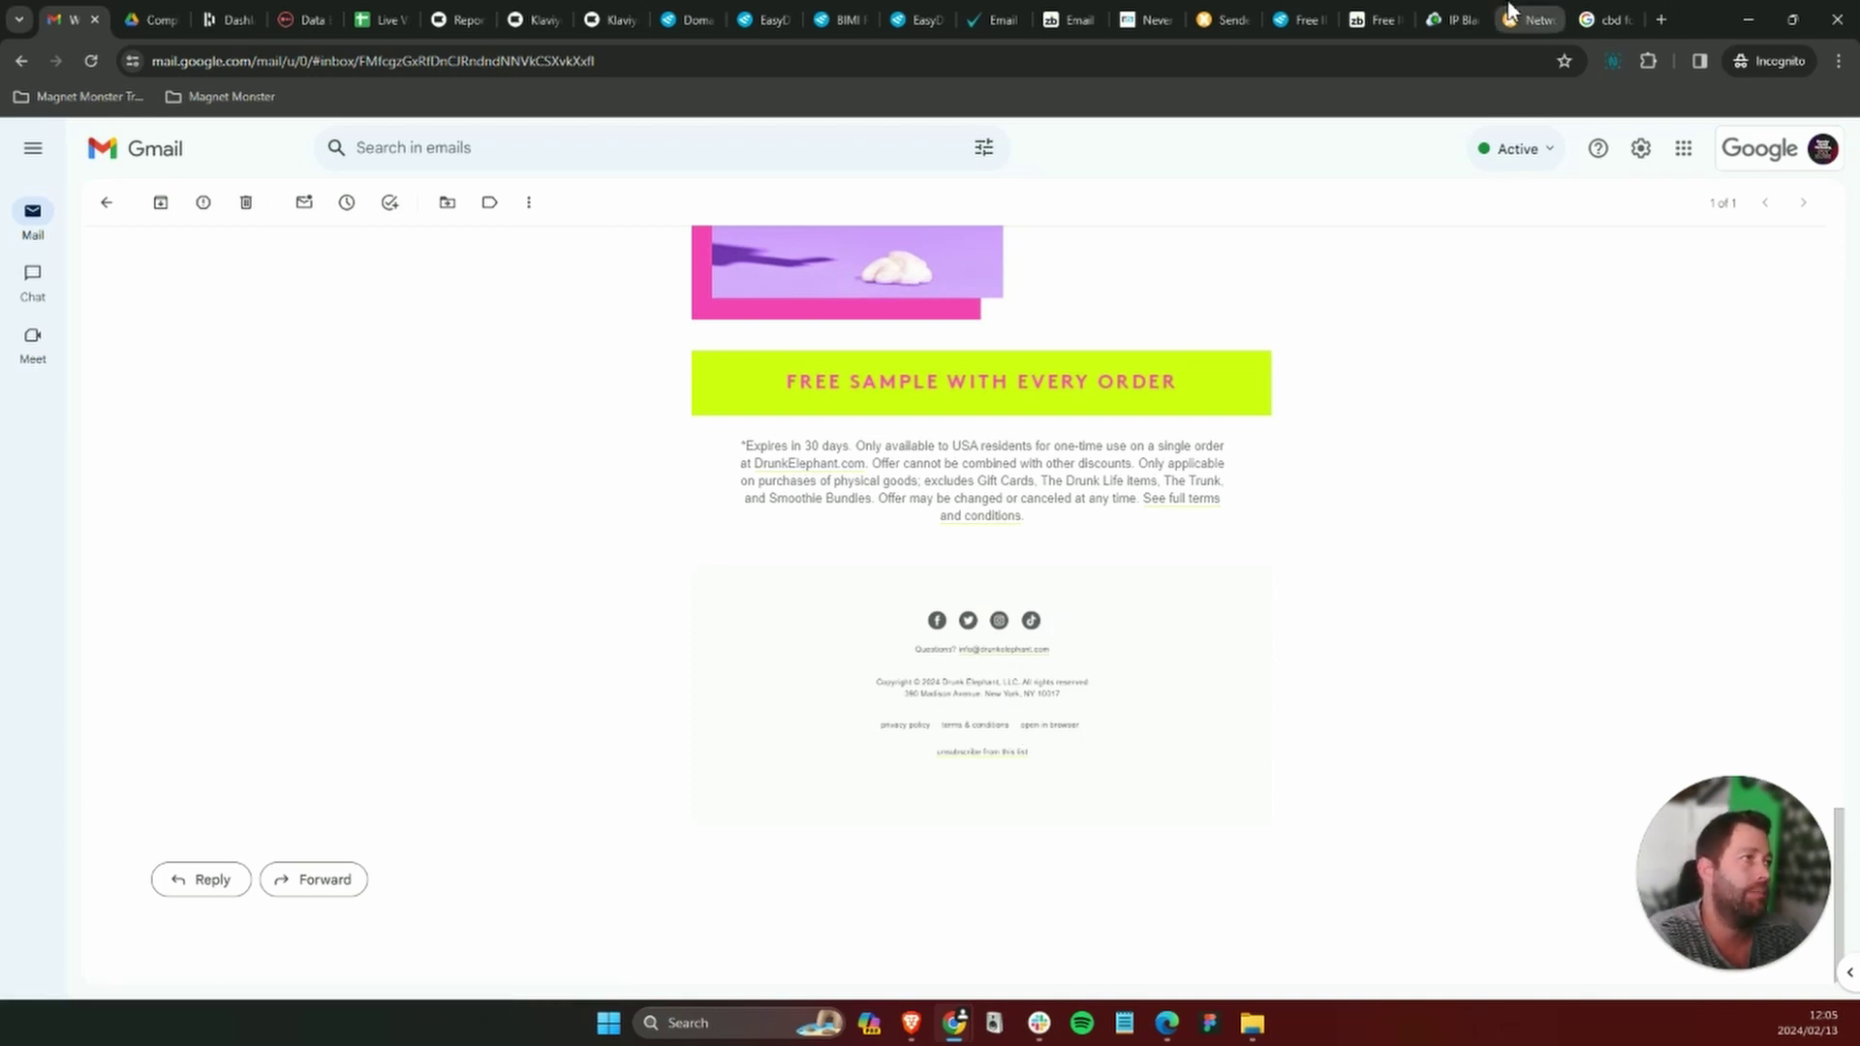
click(383, 20)
Score Compliance with Laws at 100% in C20 and note 'All setup and correct' in D20.
click(649, 773)
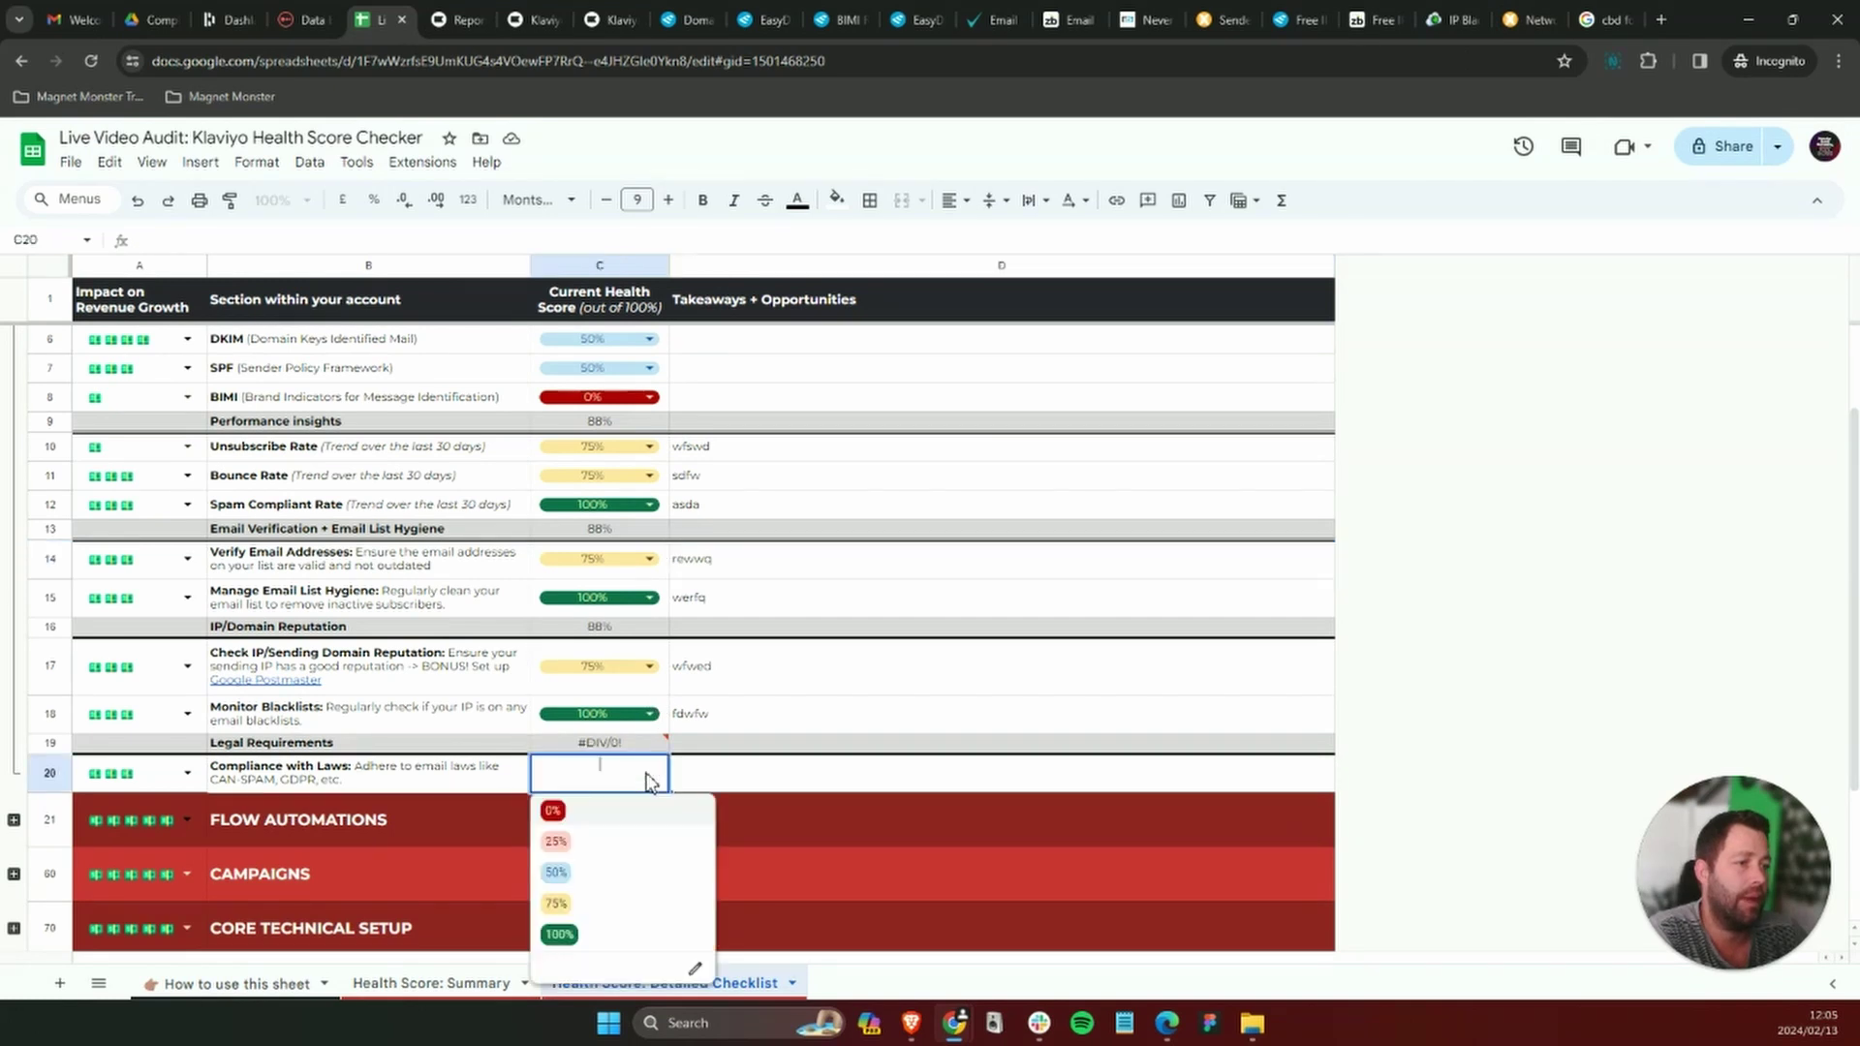
click(648, 941)
click(1019, 692)
click(744, 775)
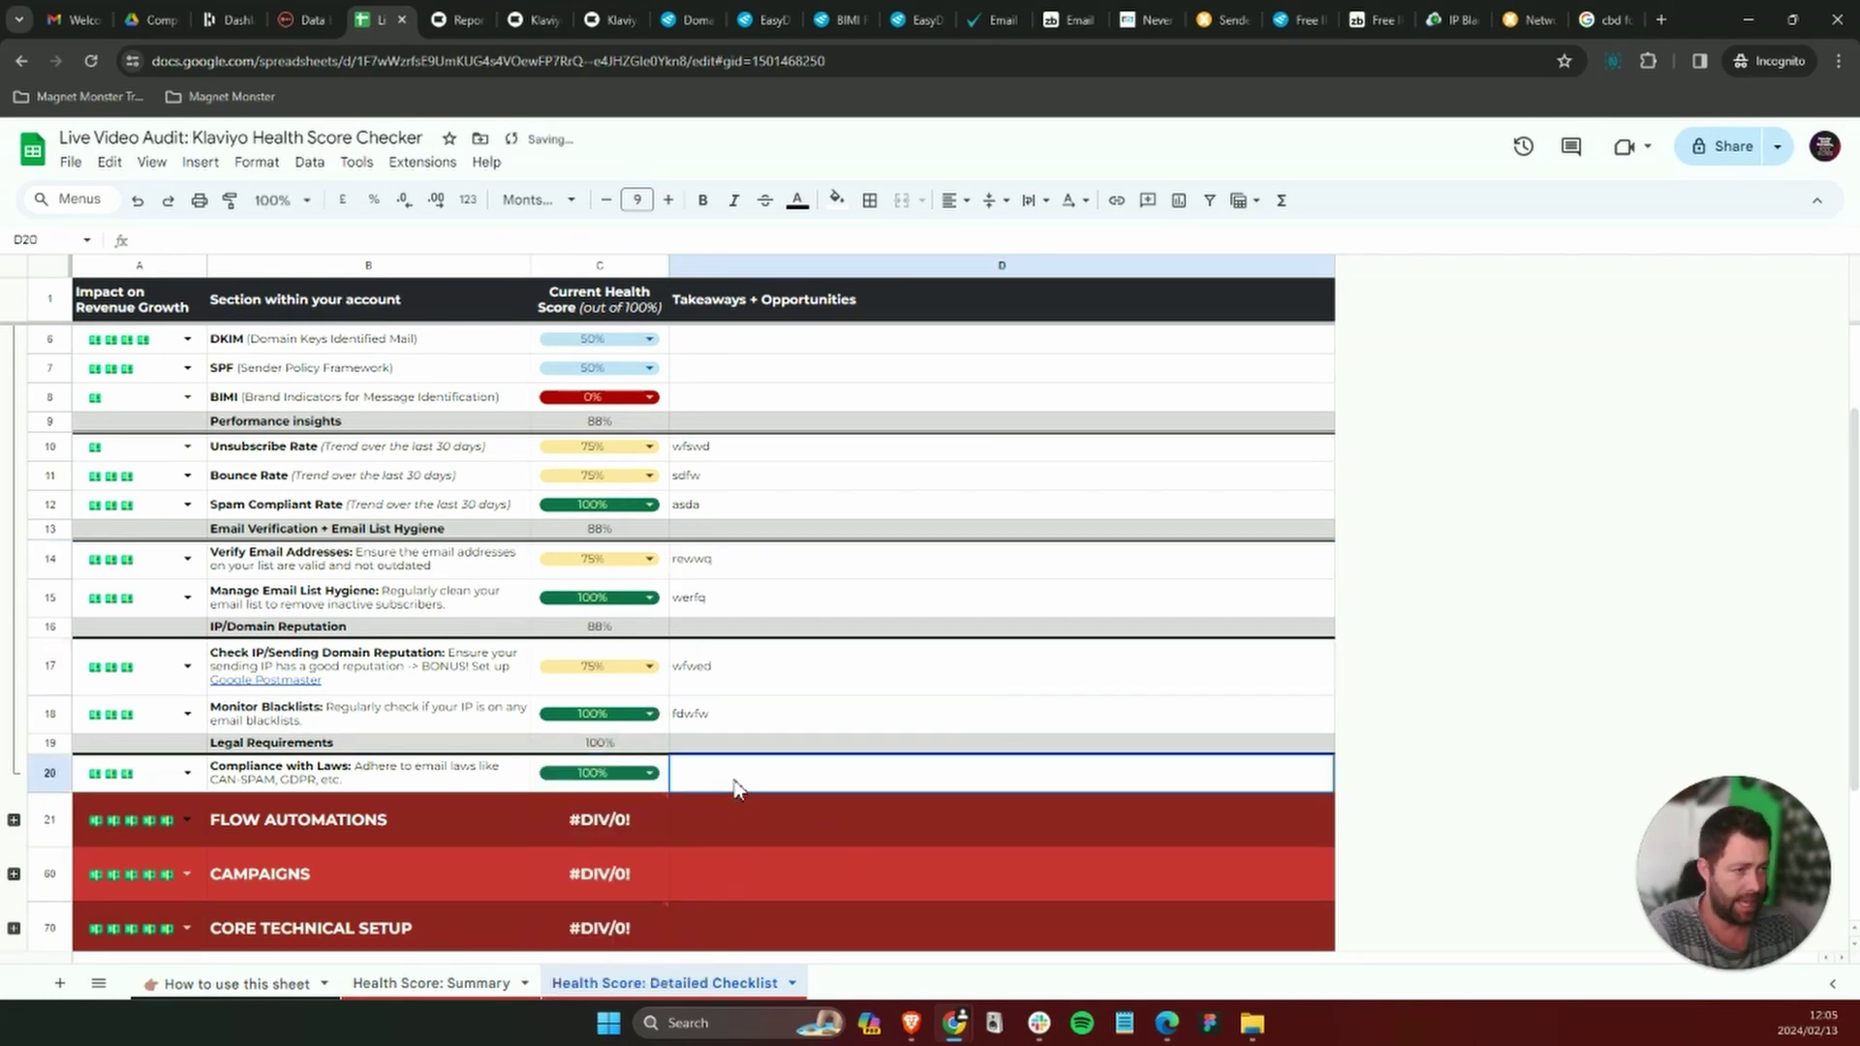
text(fd)
key(BackSpace)
key(BackSpace)
text(A)
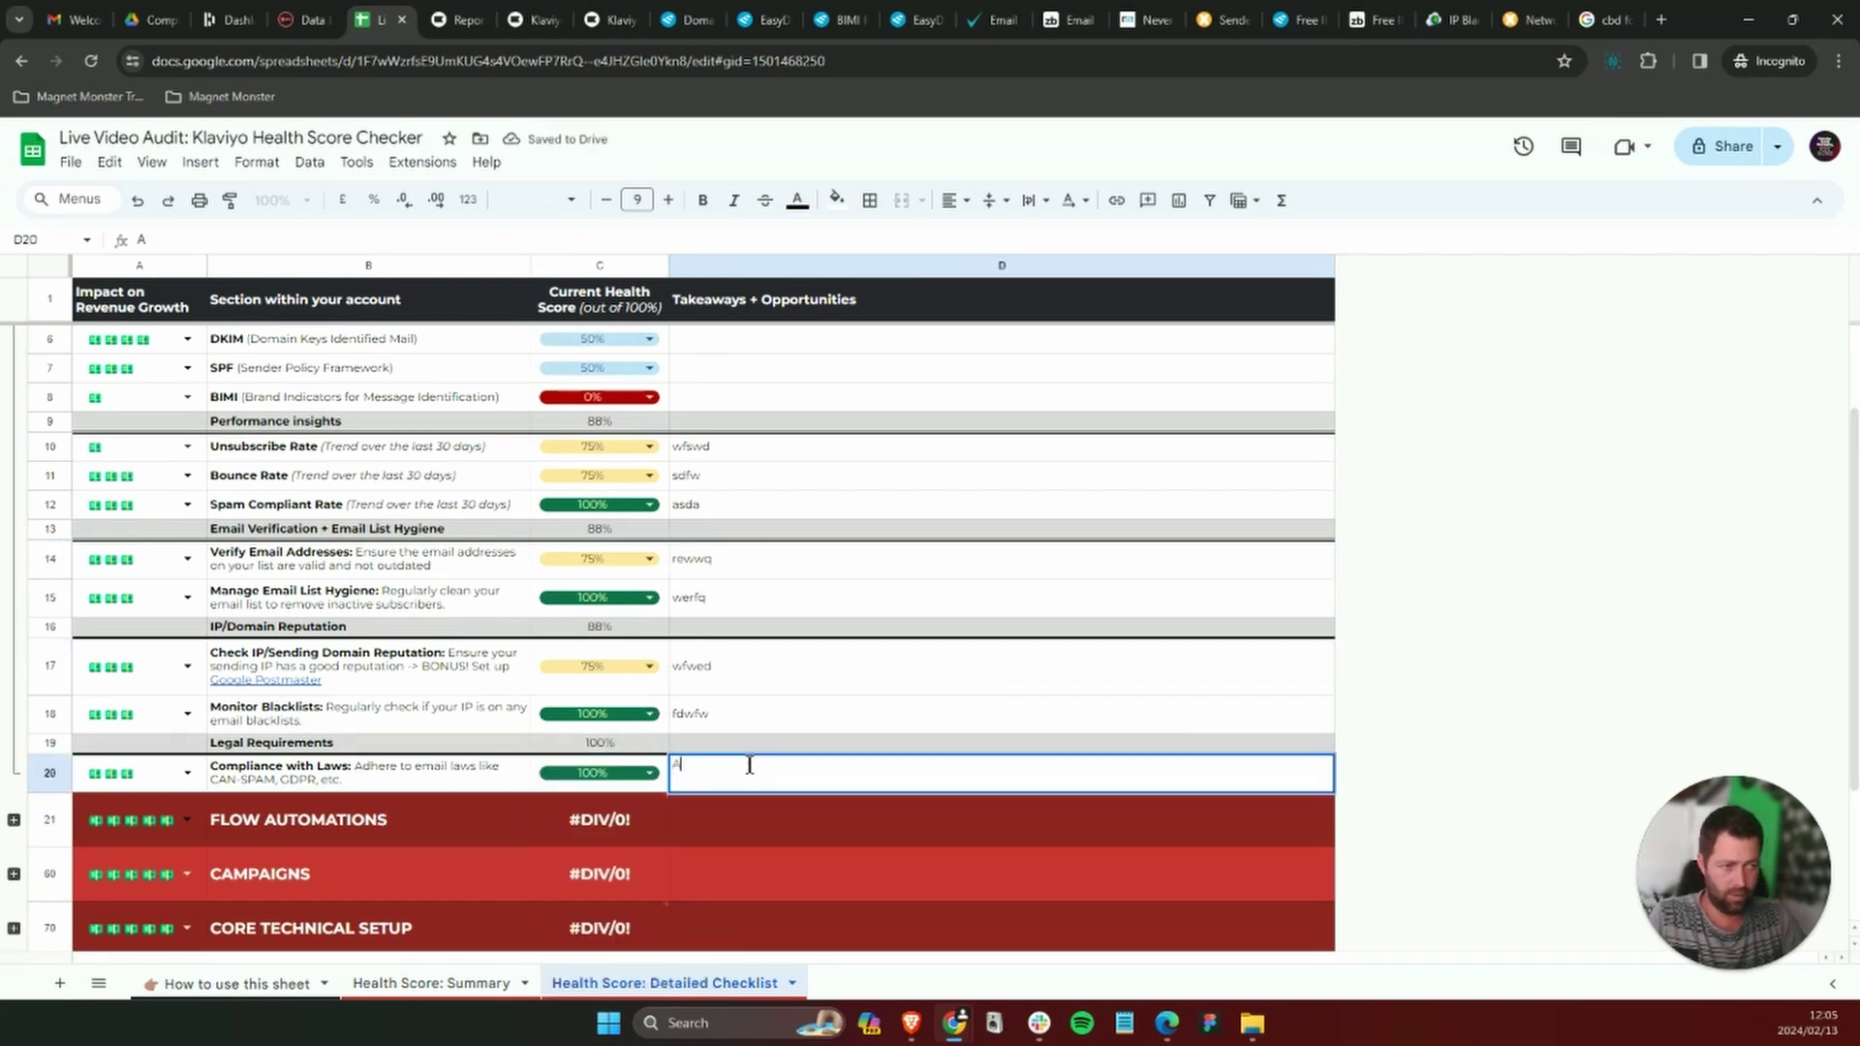
text(ll setup)
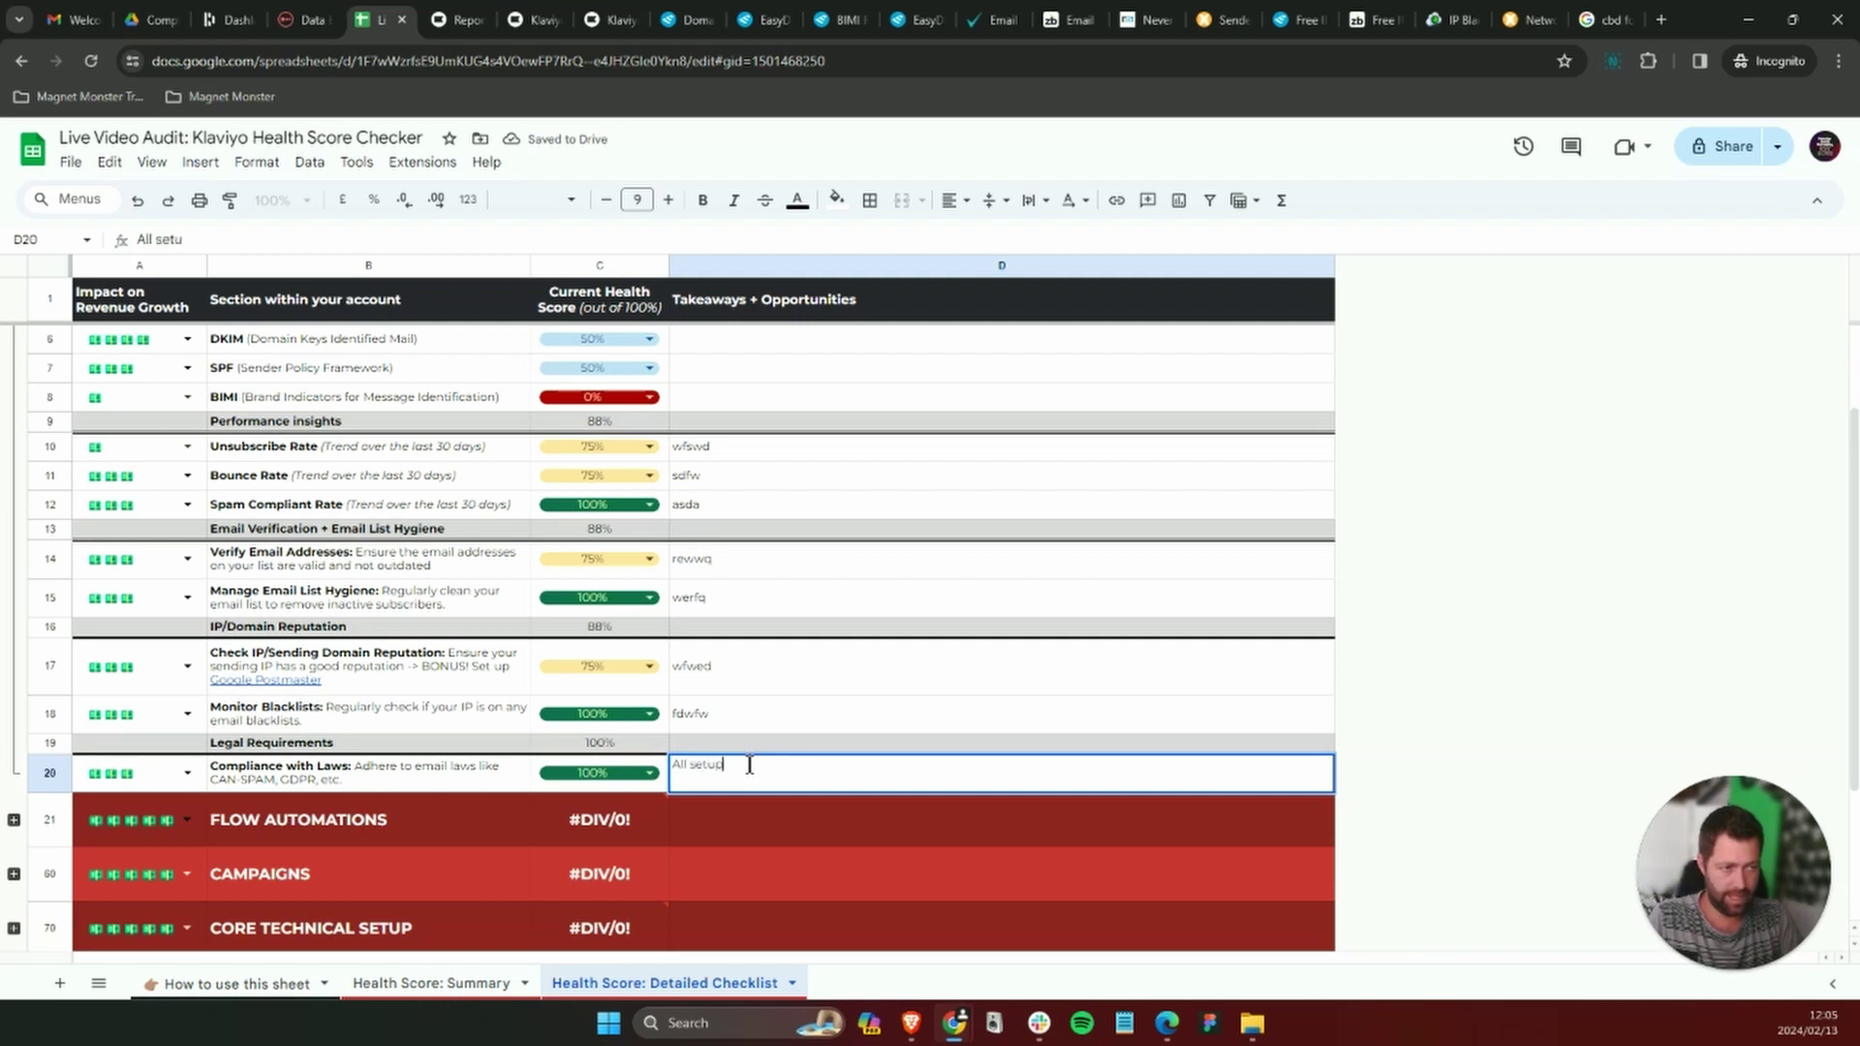
text( ard correct)
key(Return)
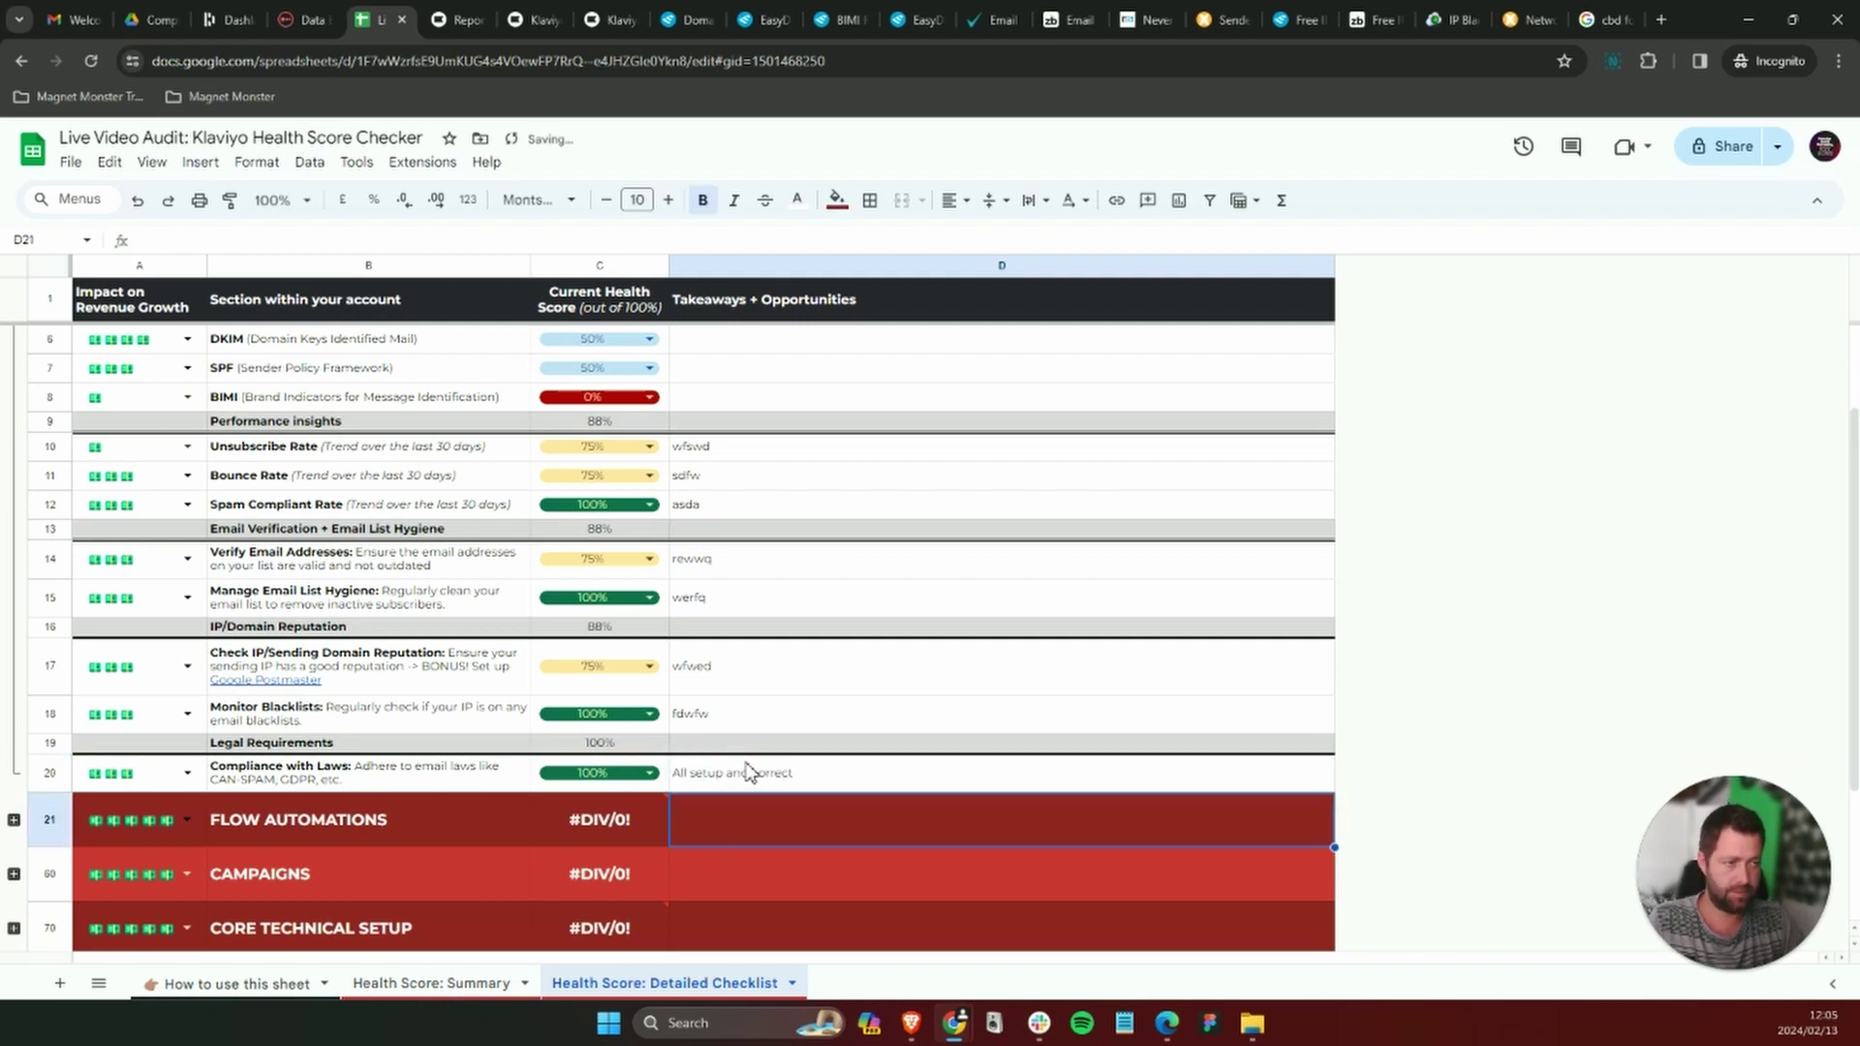
click(885, 685)
scroll(884, 685, up, 2)
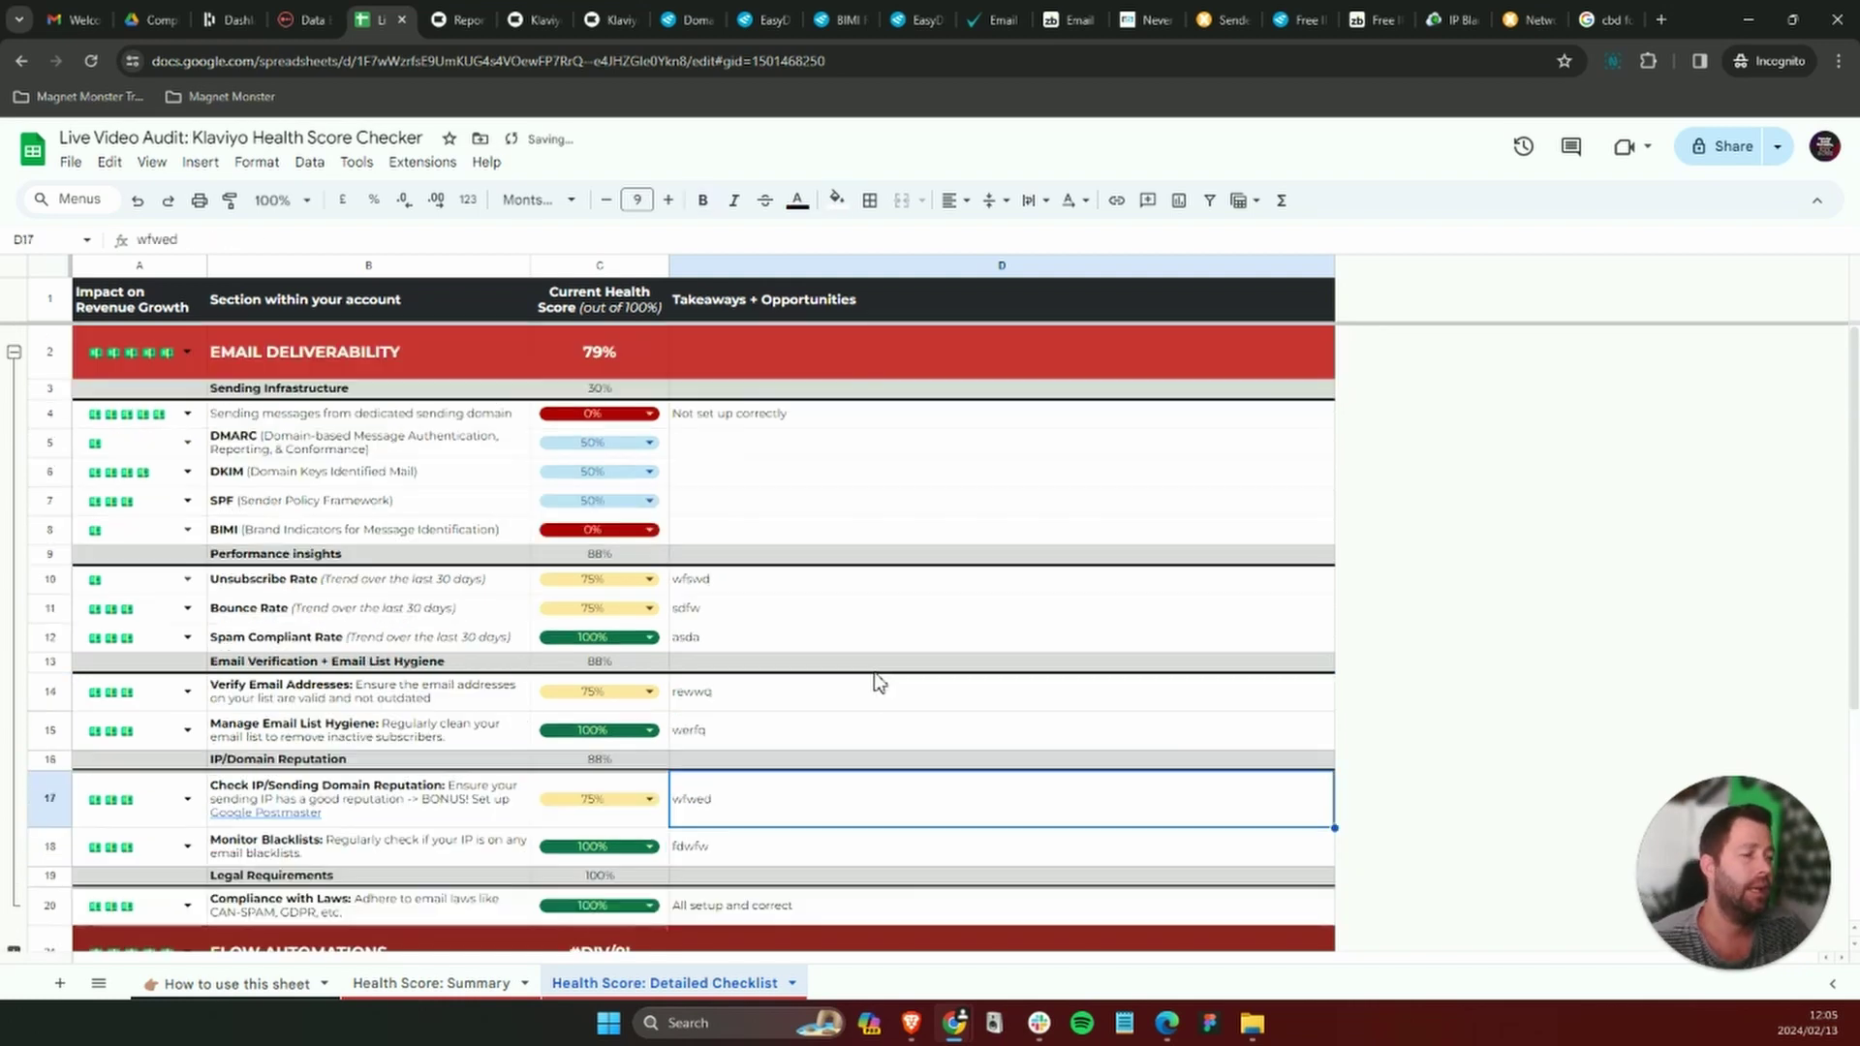
click(971, 478)
click(916, 513)
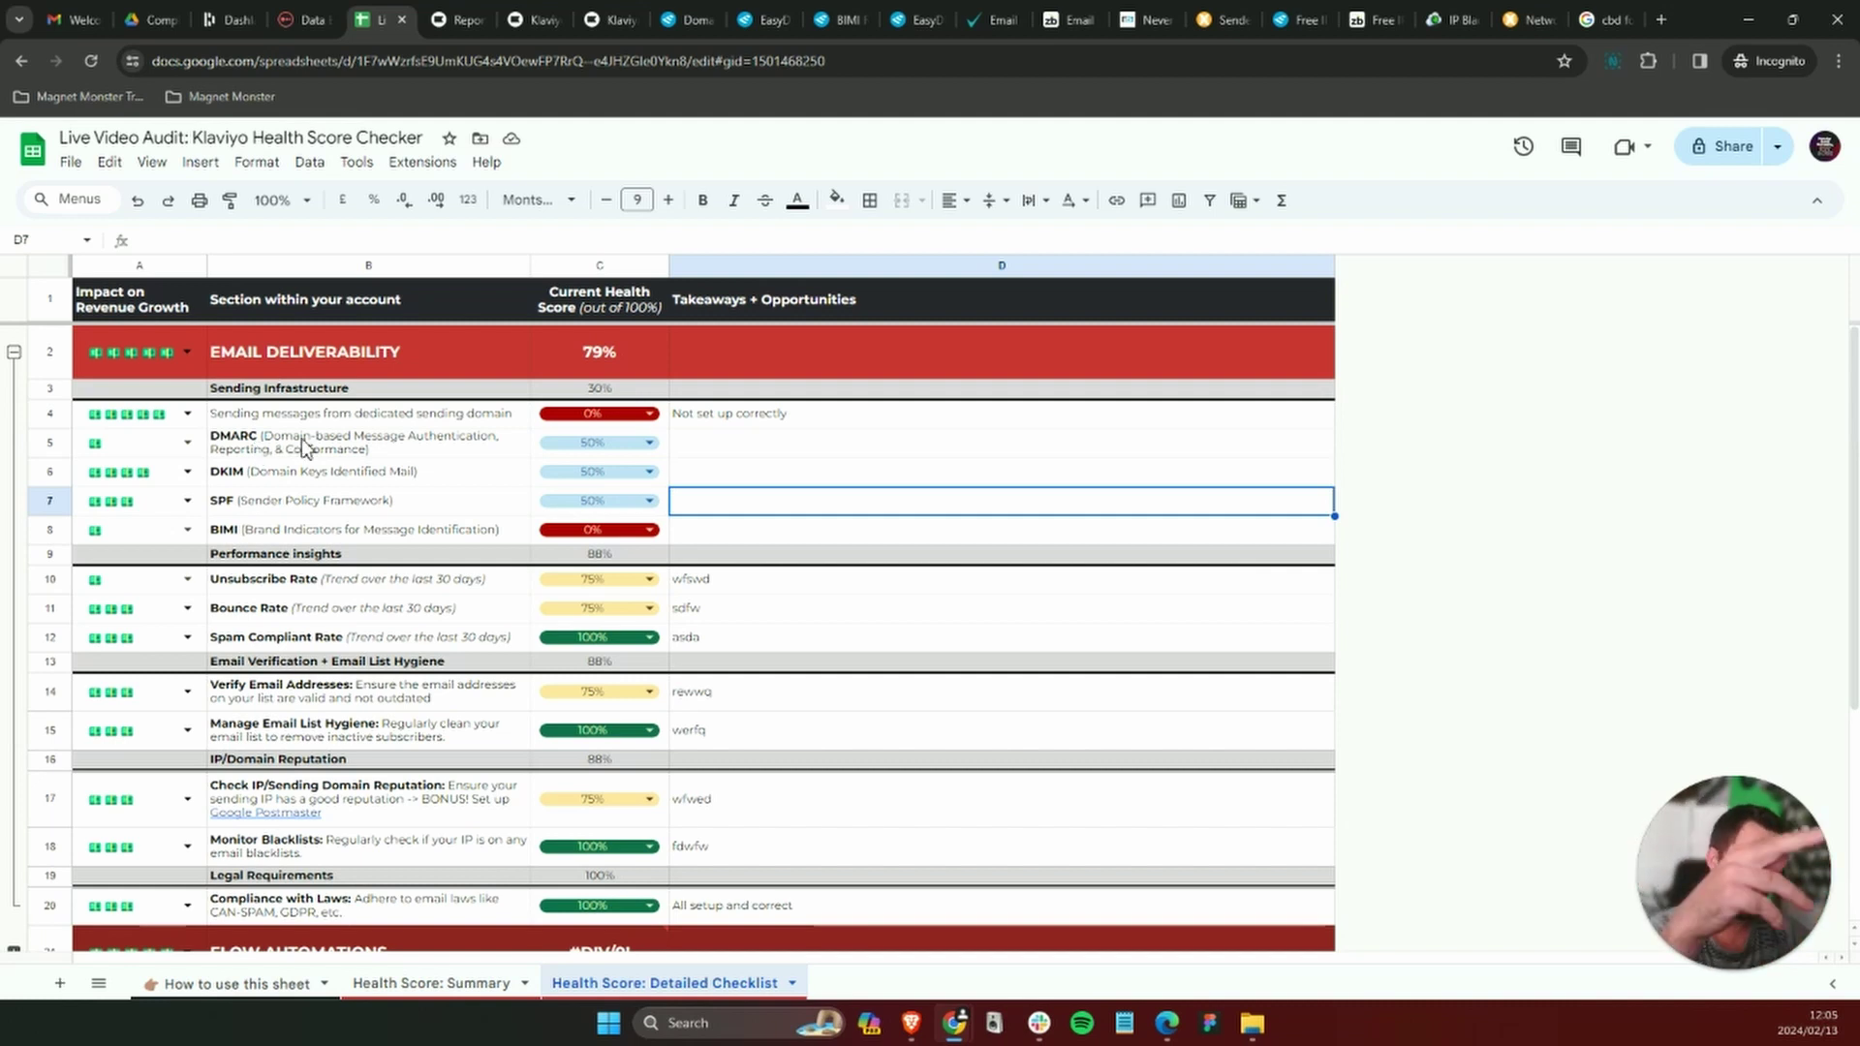
click(839, 636)
click(891, 528)
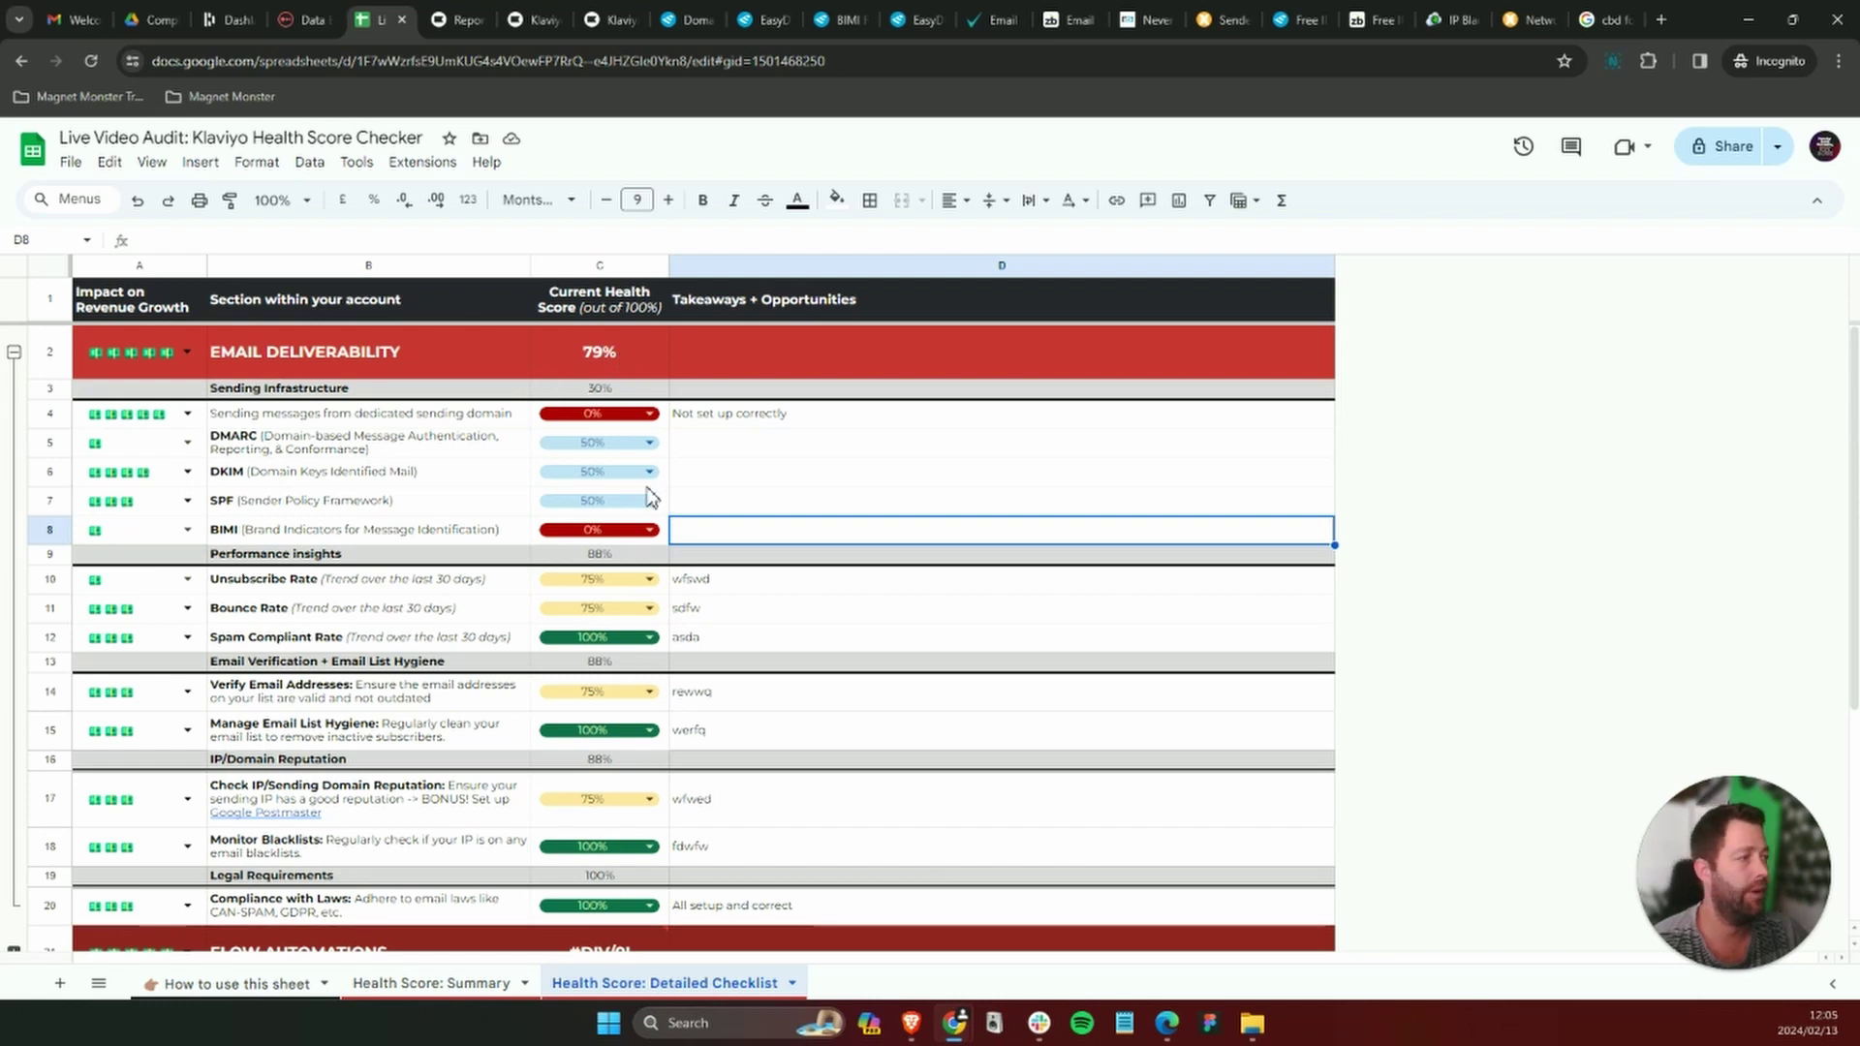
click(915, 706)
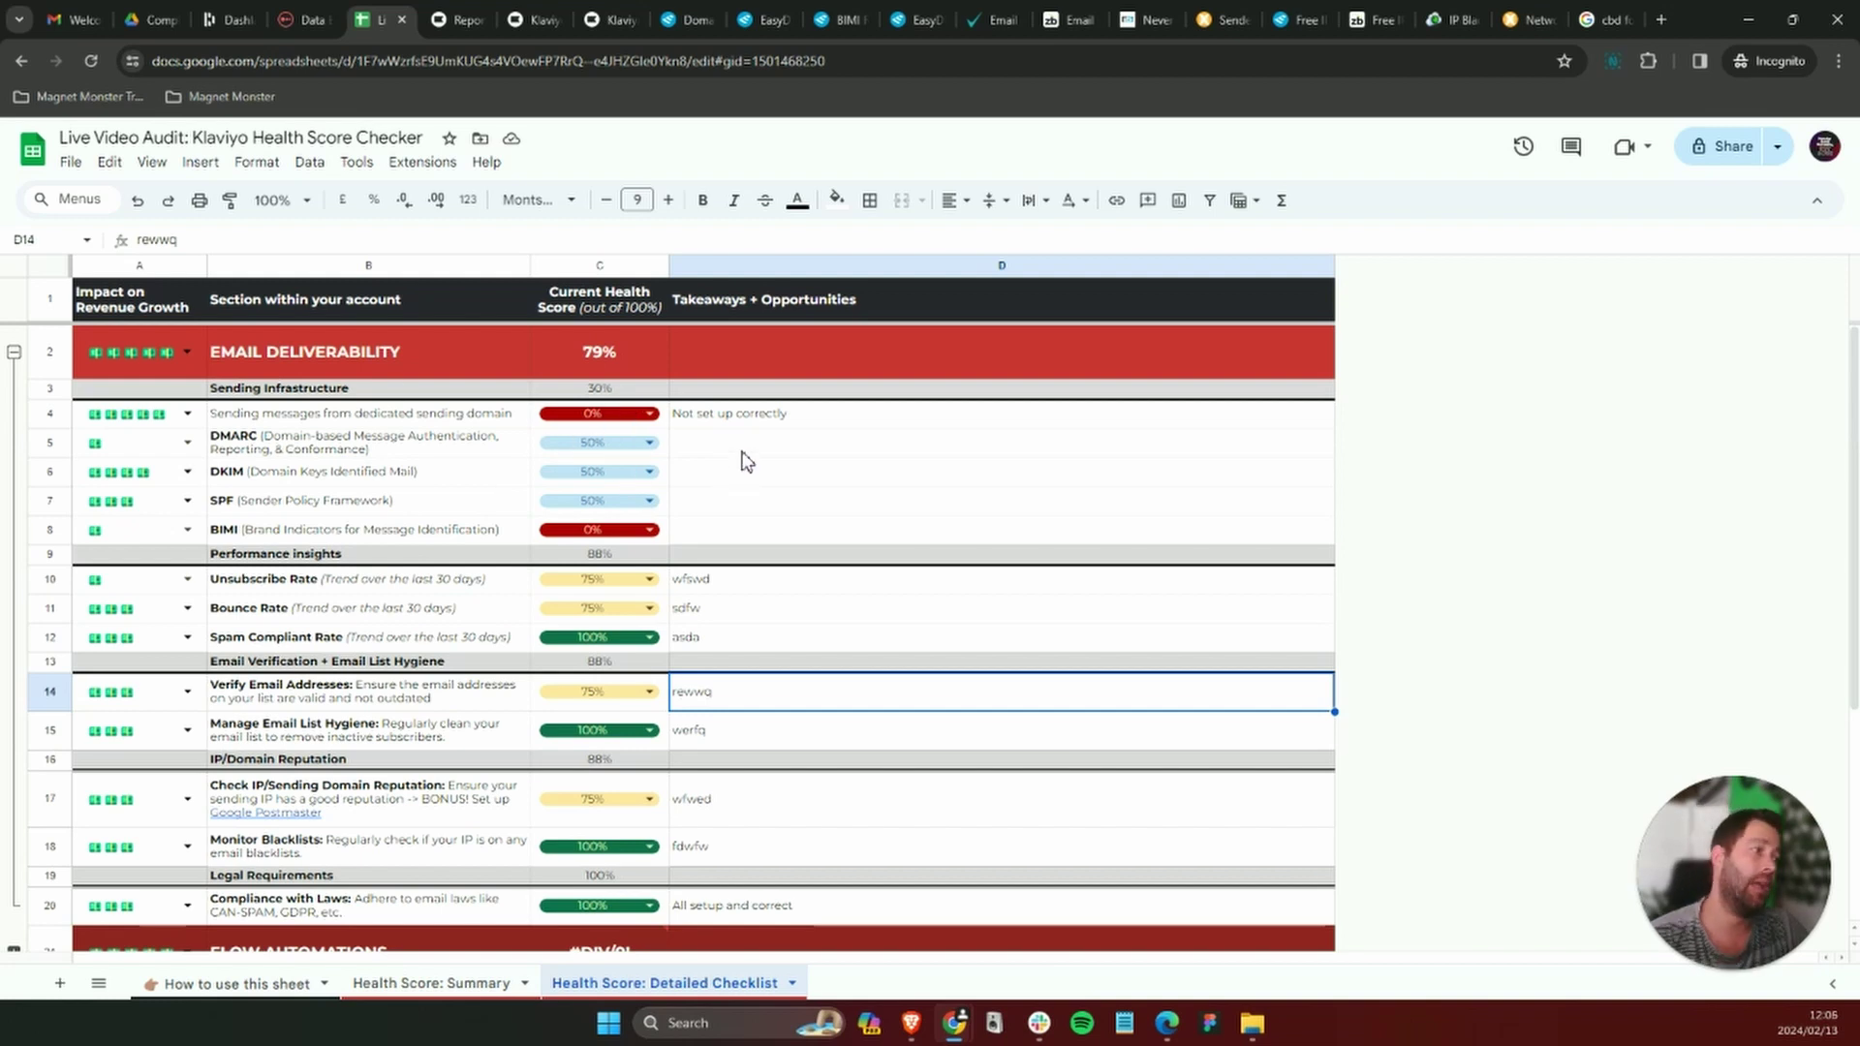
click(831, 475)
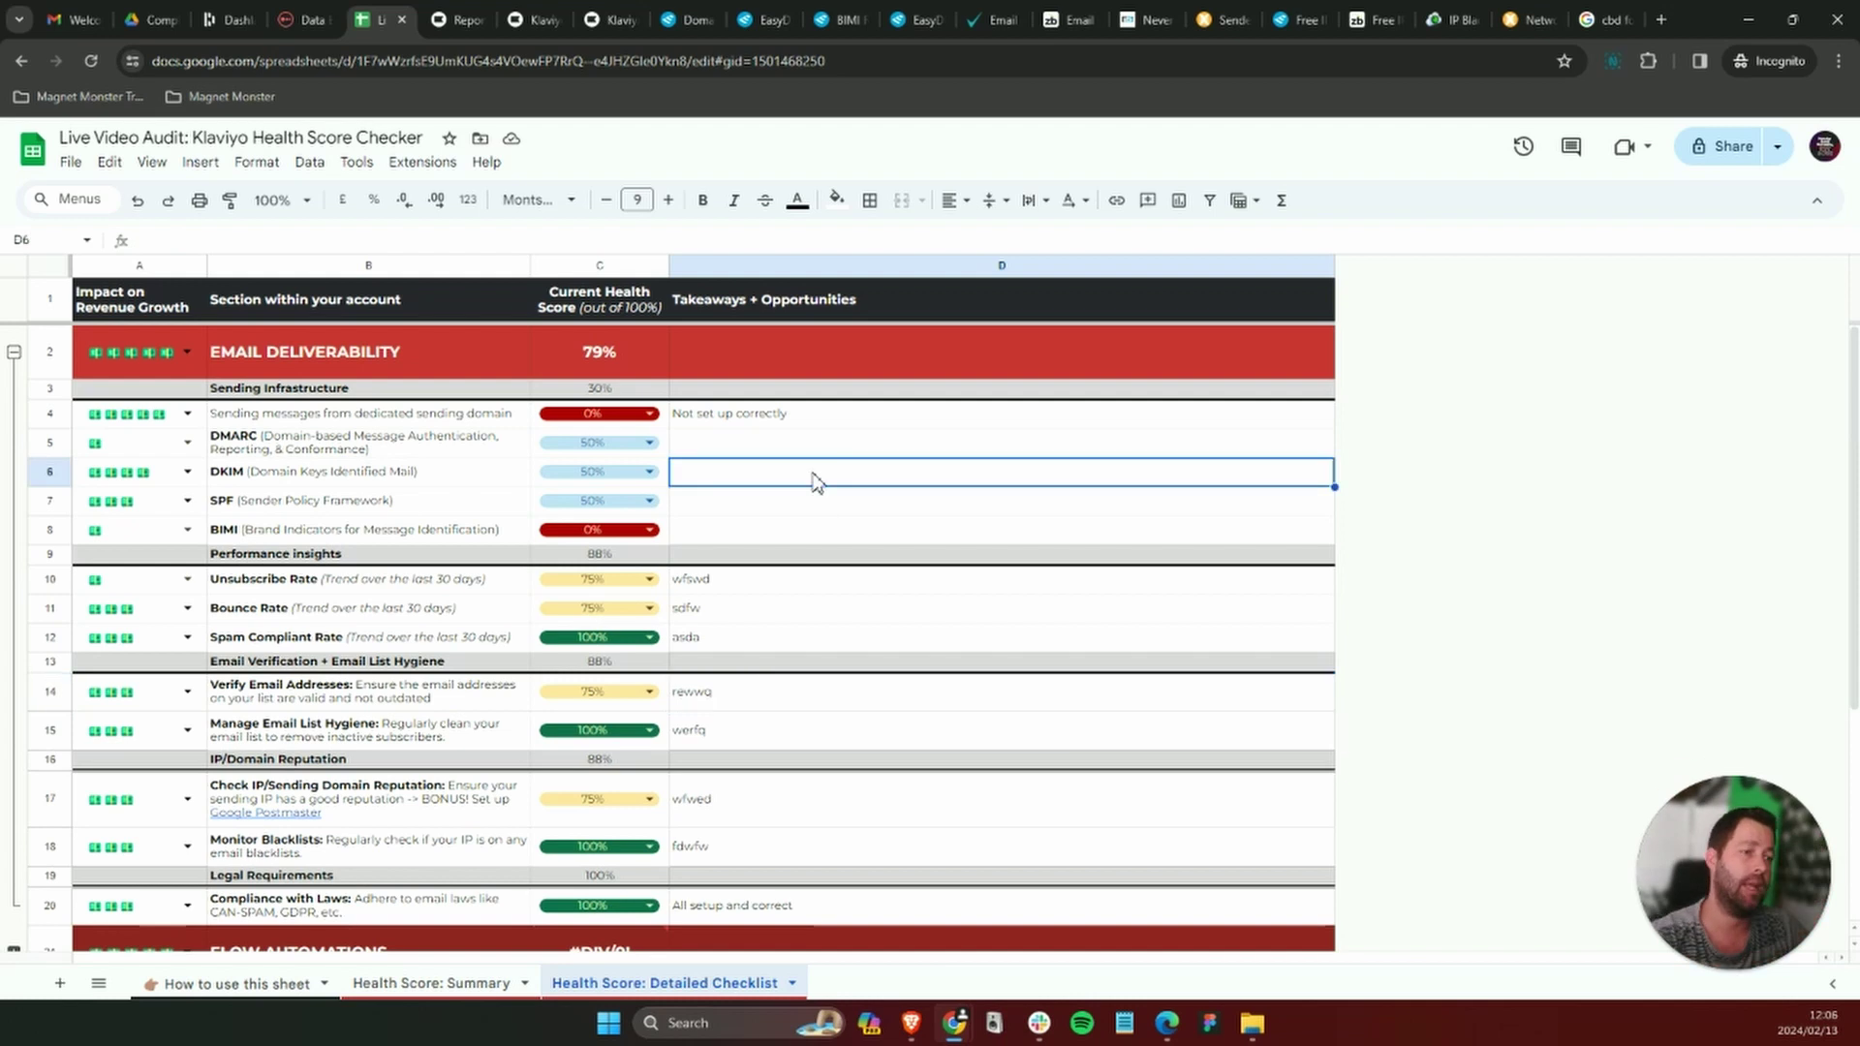
click(445, 984)
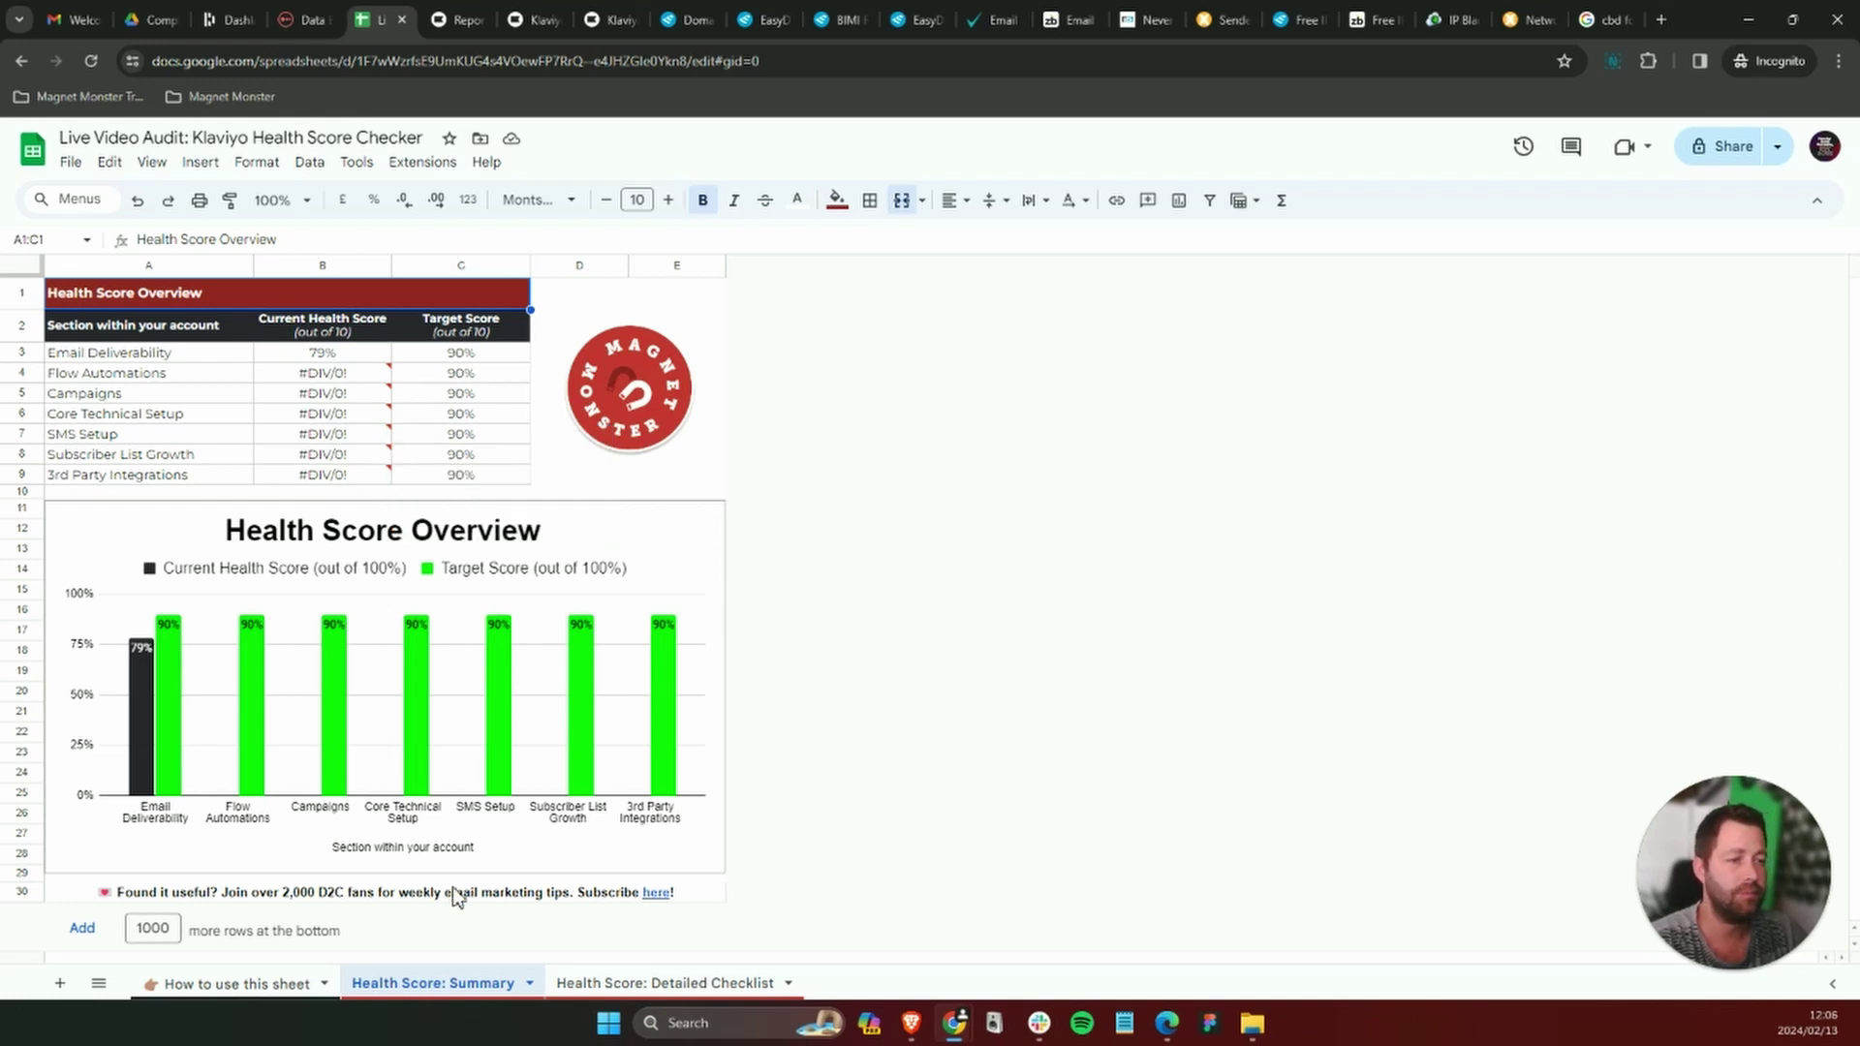
click(624, 985)
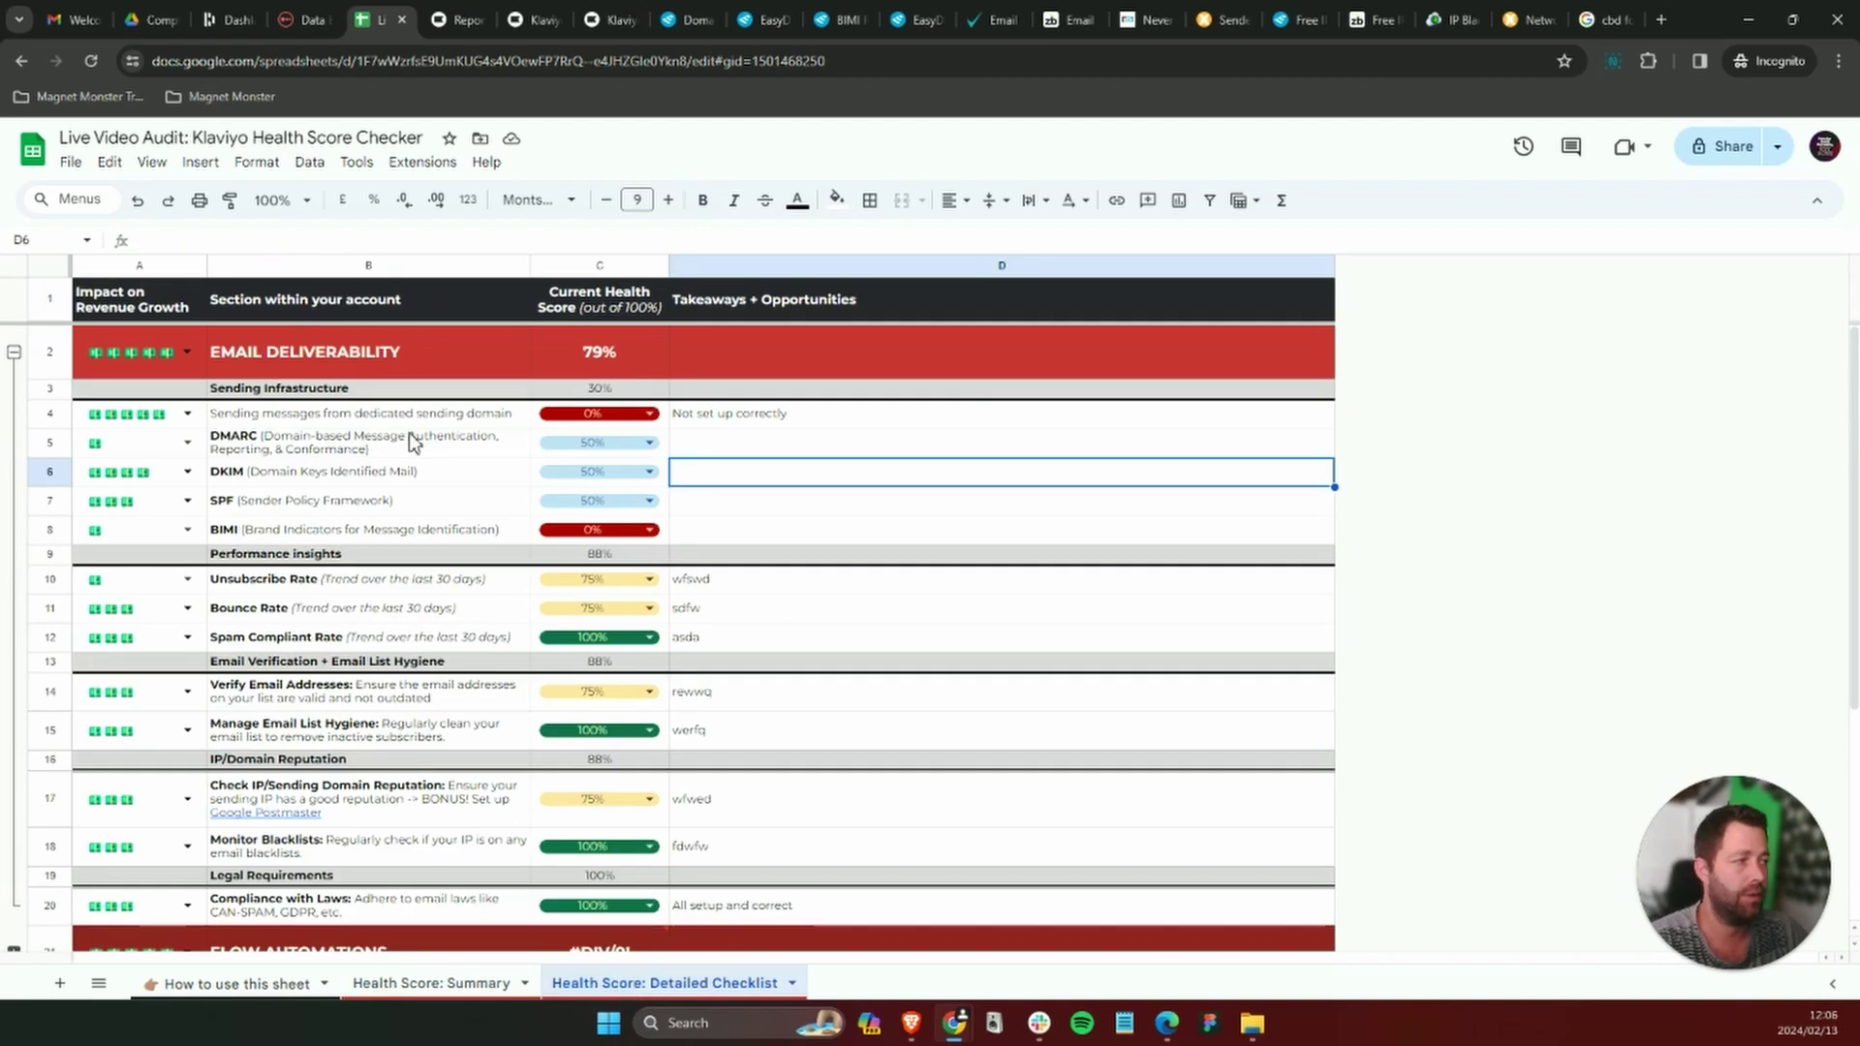